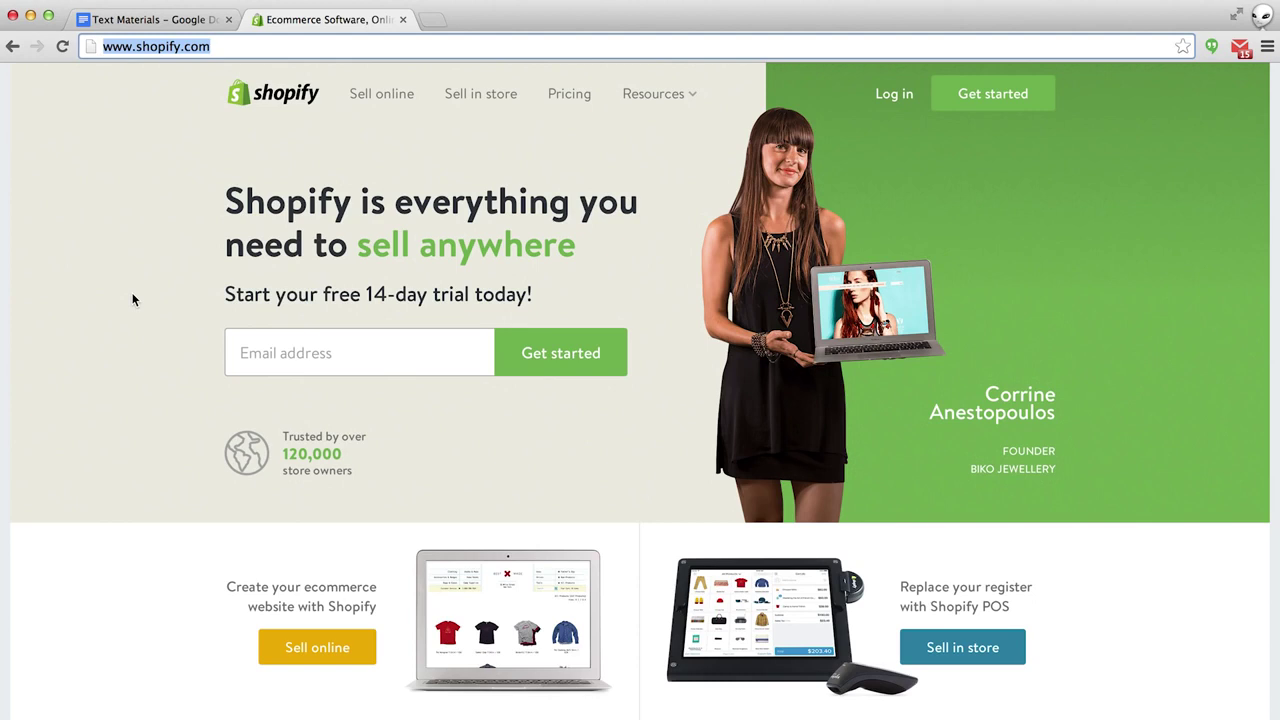
Enter the sign-up email address to begin the free 14-day trial.
{"action": "left_click", "coordinate": [246, 352]}
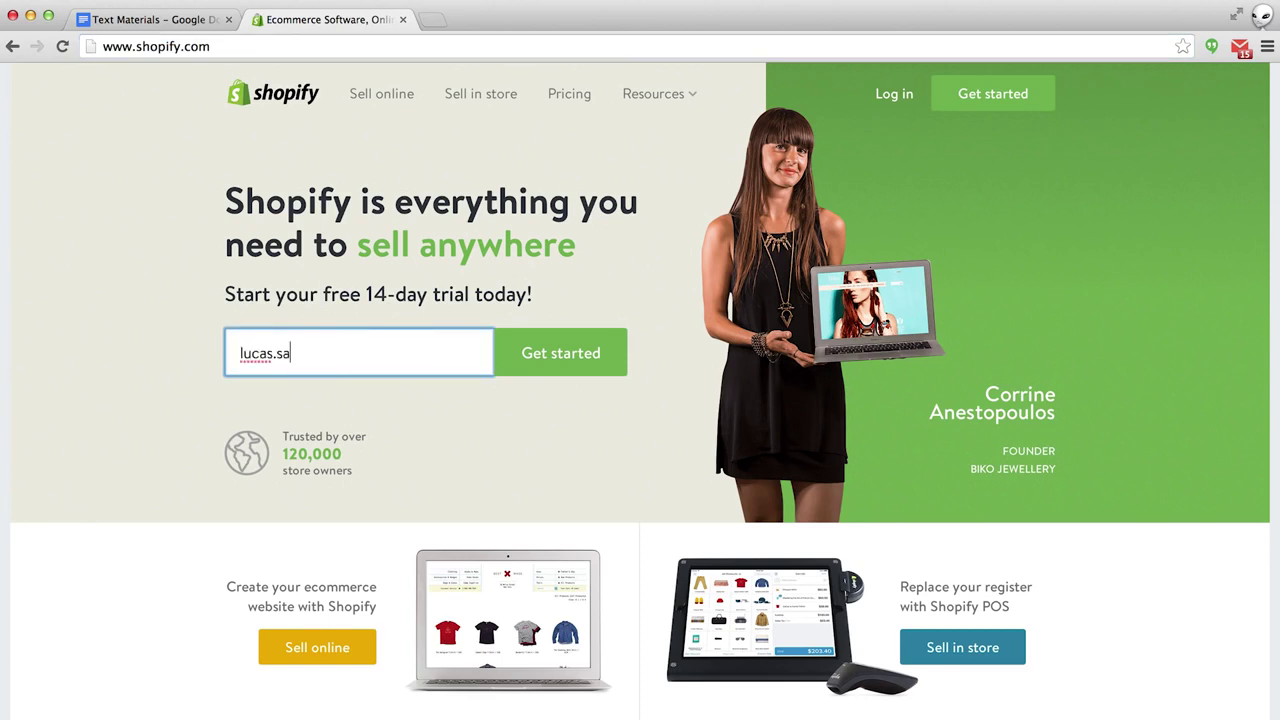
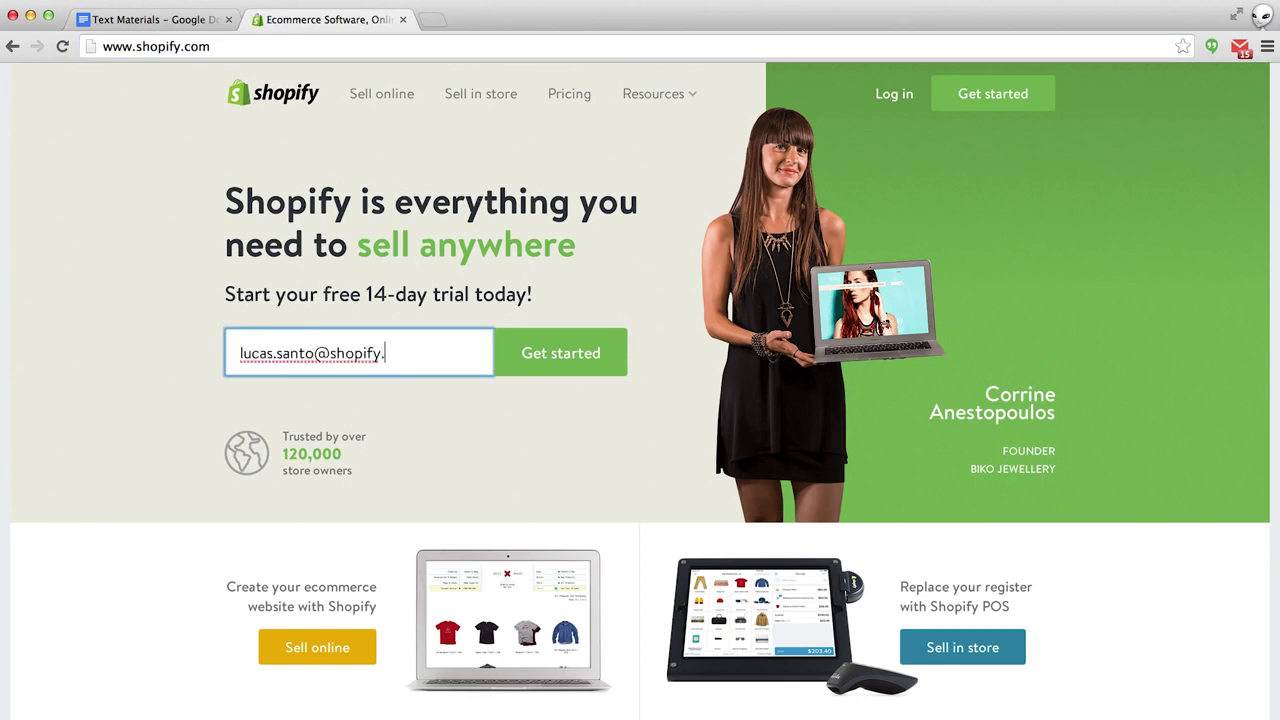
{"action": "left_click", "coordinate": [543, 357]}
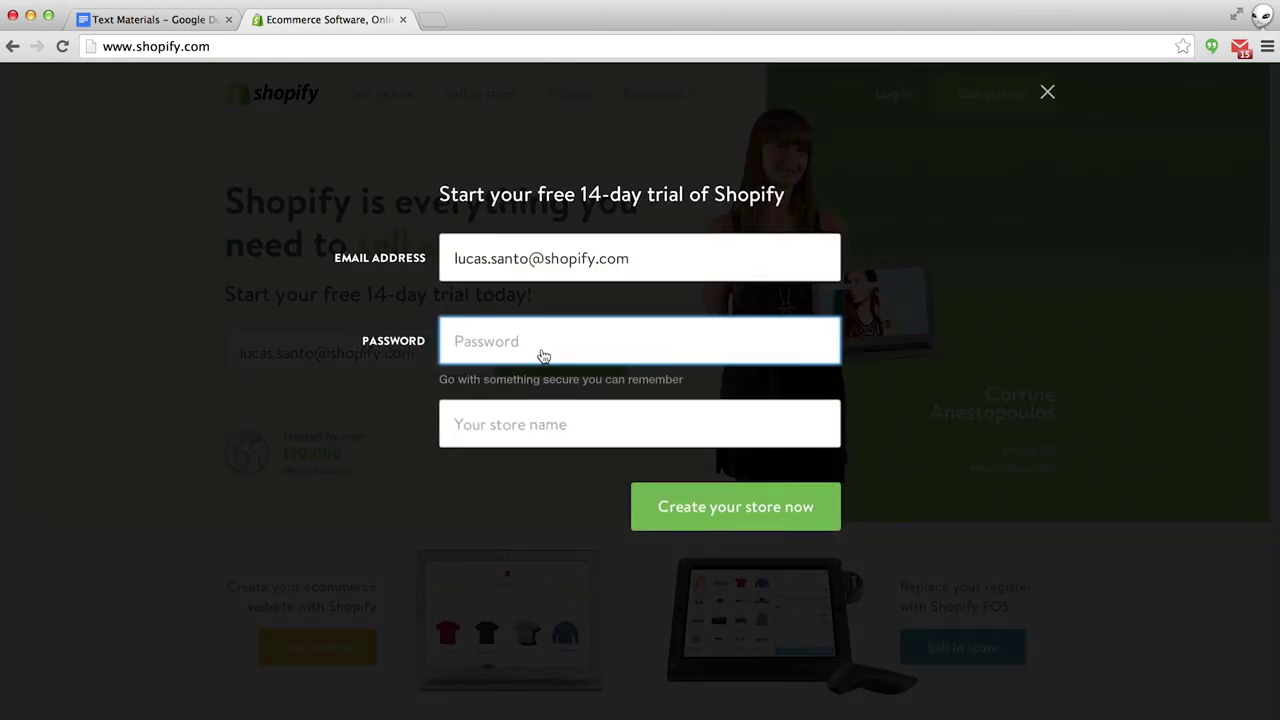
Set the account password and name the store 'Shopify T-Shirt Co', then create it.
{"action": "type", "text": "••••••••••"}
{"action": "left_click", "coordinate": [639, 424]}
{"action": "type", "text": "Shopif"}
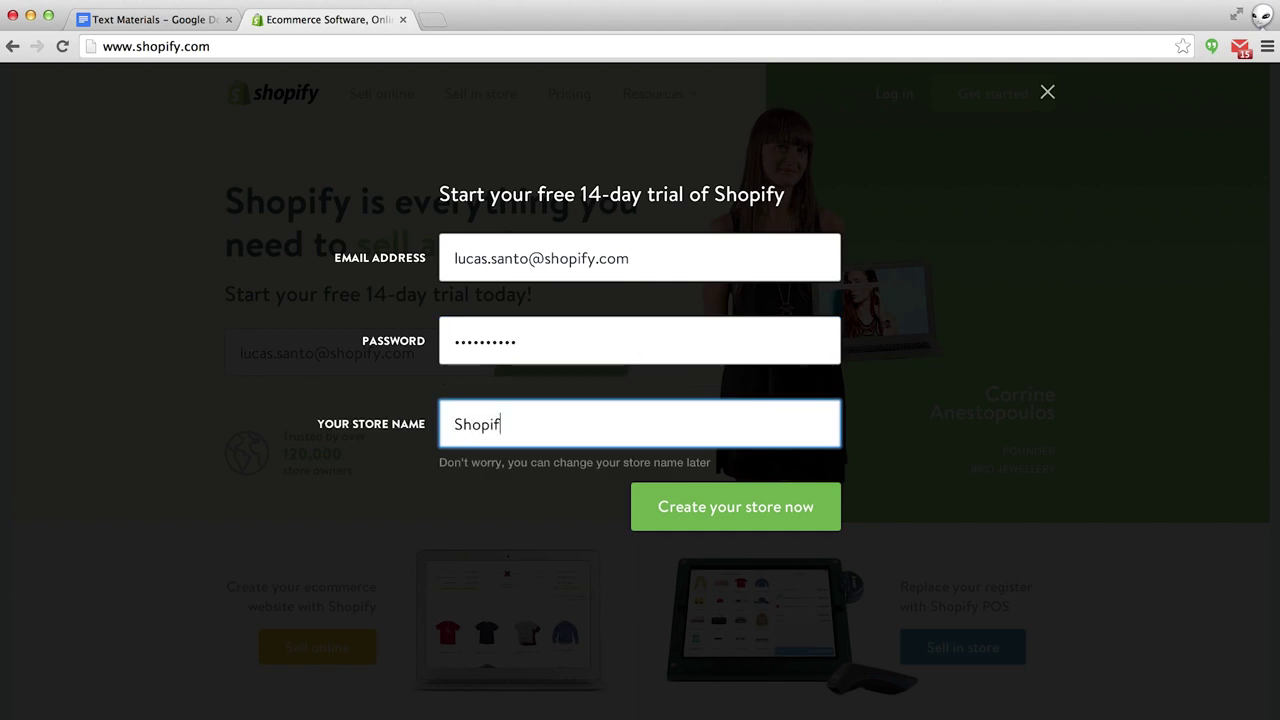
{"action": "type", "text": "y T-Shirt Co"}
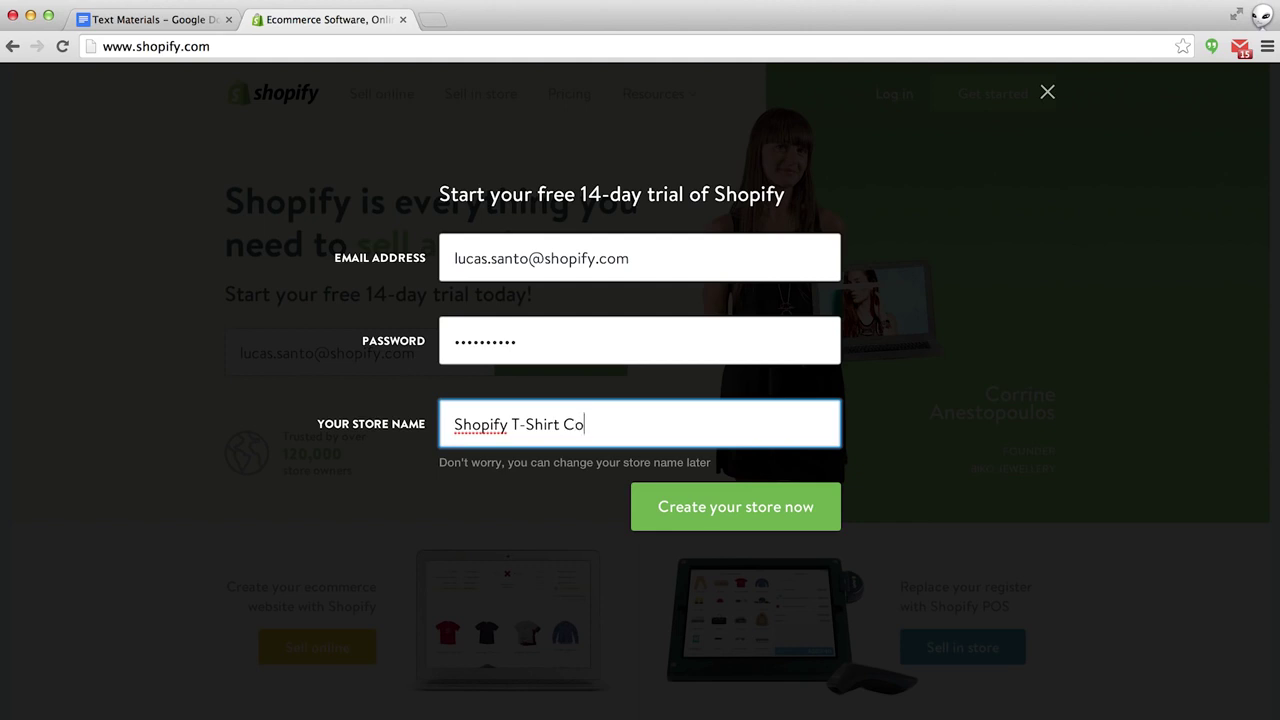
{"action": "left_click", "coordinate": [712, 513]}
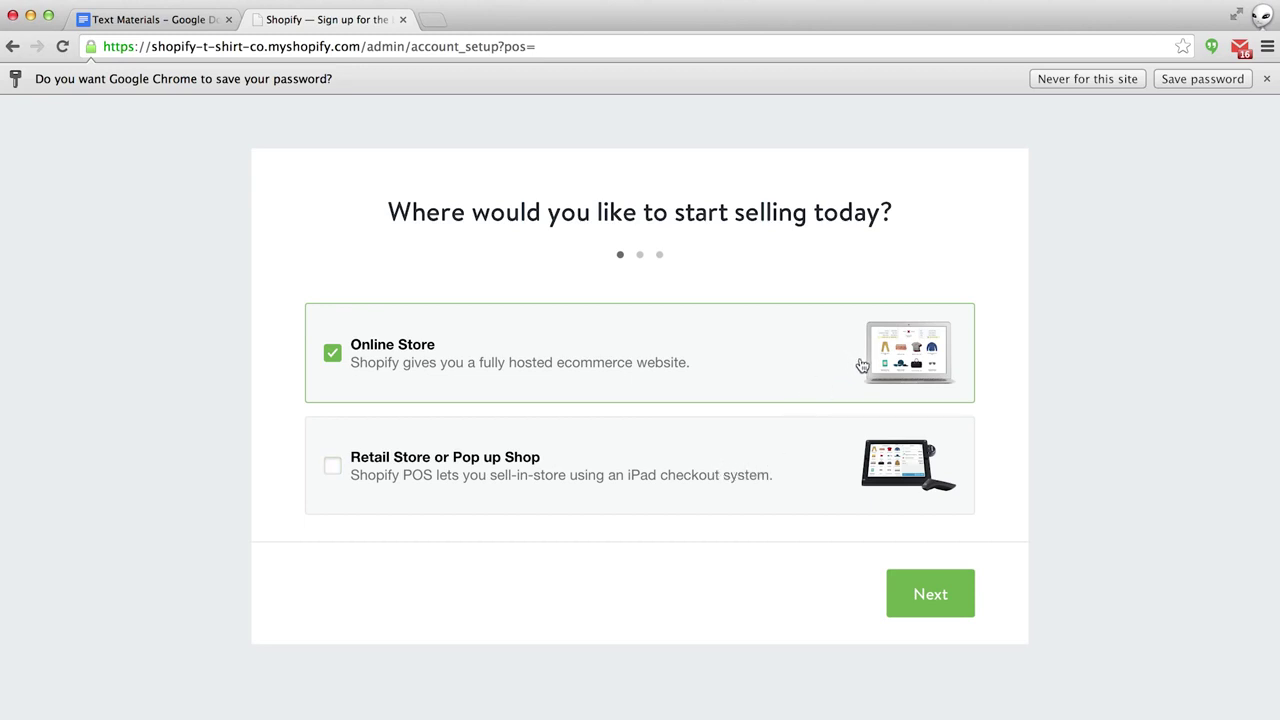
Keep Online Store selected and enter the owner's first name, last name and street address.
{"action": "left_click", "coordinate": [930, 594]}
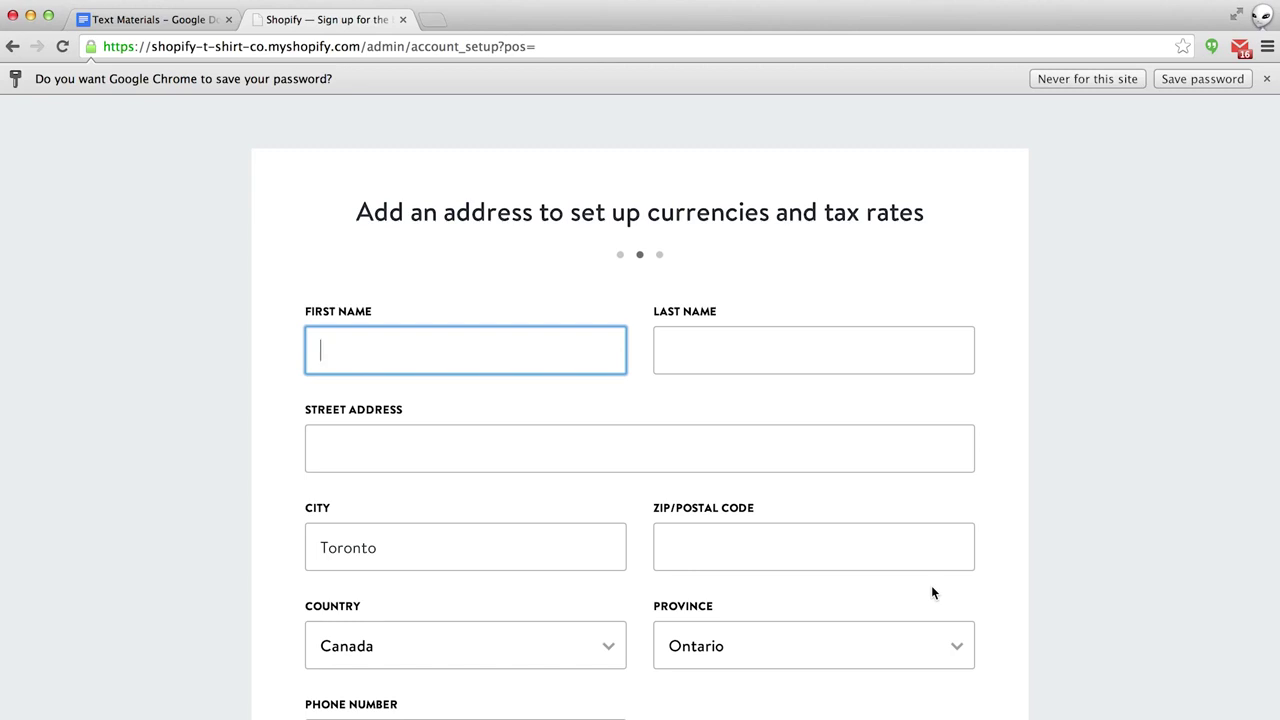
{"action": "key", "text": "Tab"}
{"action": "key", "text": "Tab"}
{"action": "type", "text": "8"}
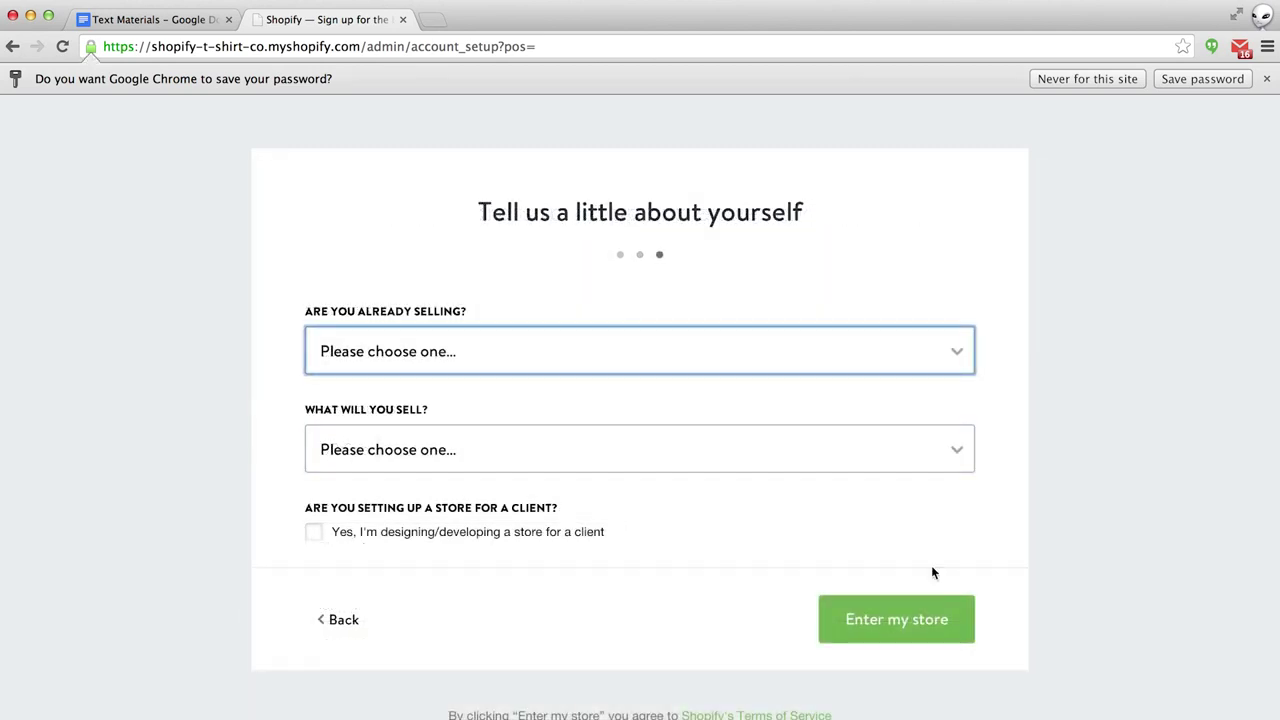
Answer 'I haven't yet started selling products' and 'Physical products', then enter the store.
{"action": "left_click", "coordinate": [955, 356]}
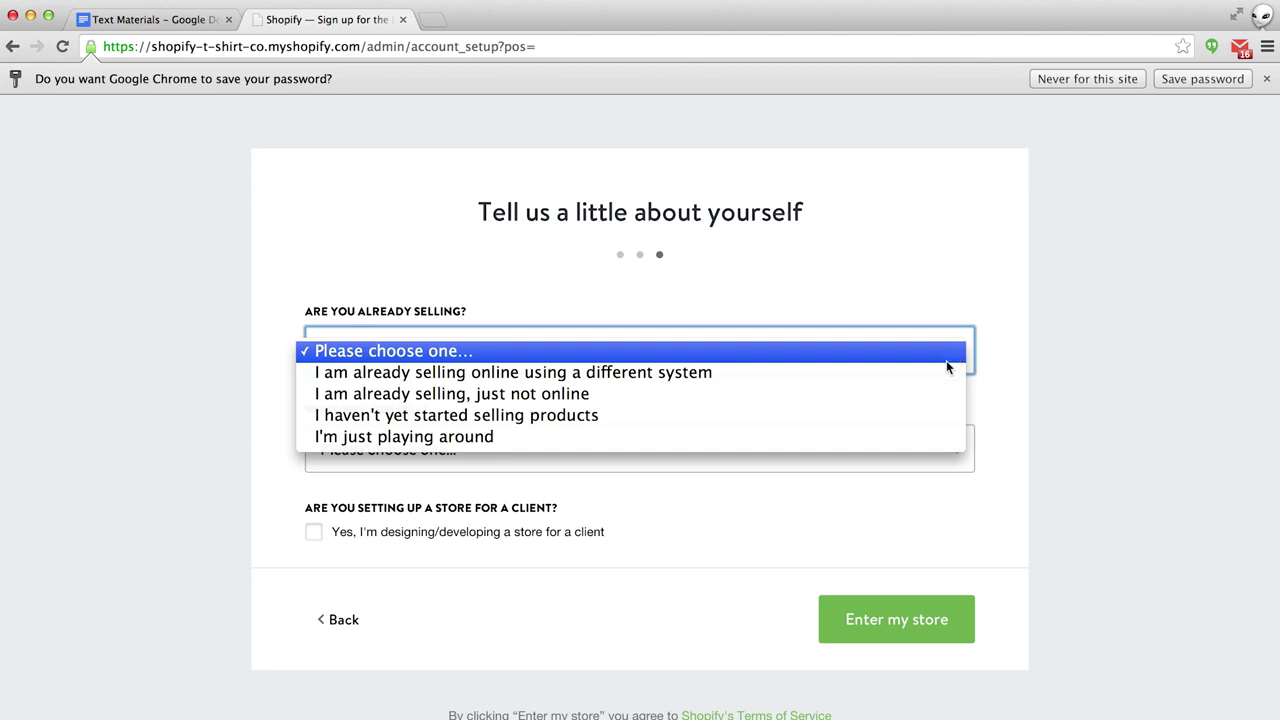
{"action": "left_click", "coordinate": [893, 416]}
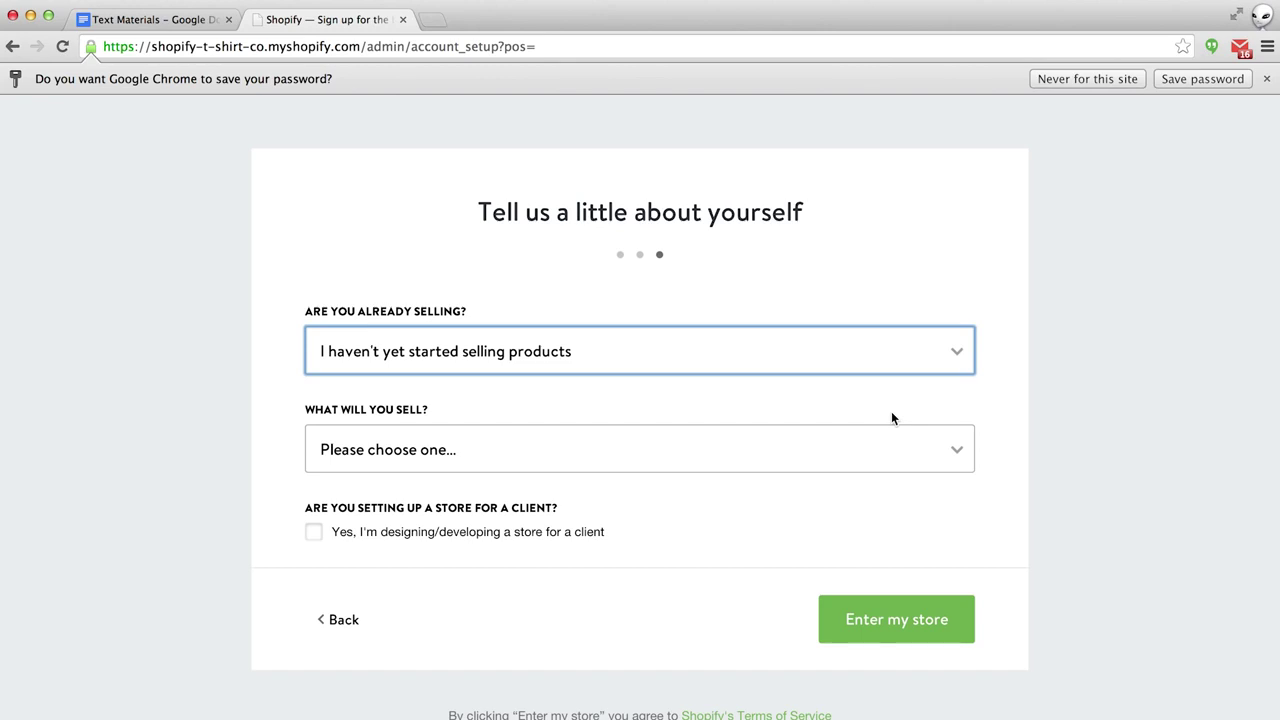
{"action": "left_click", "coordinate": [960, 448]}
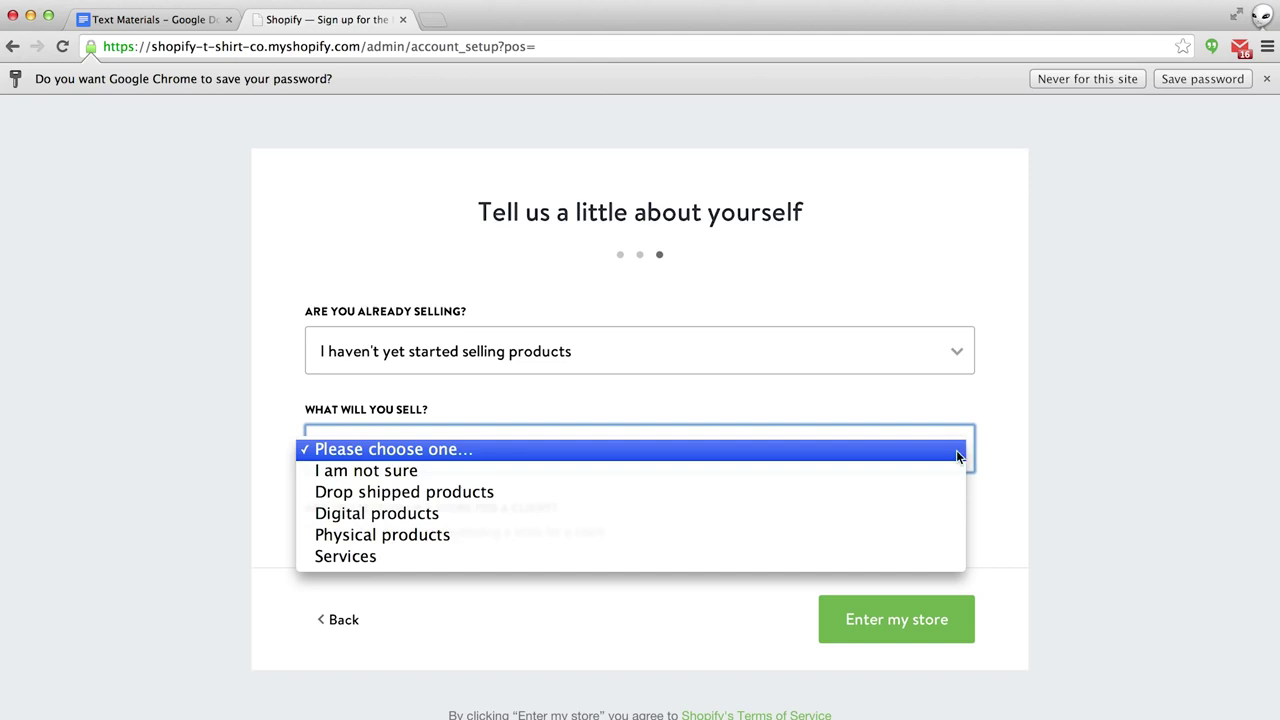
{"action": "left_click", "coordinate": [903, 535]}
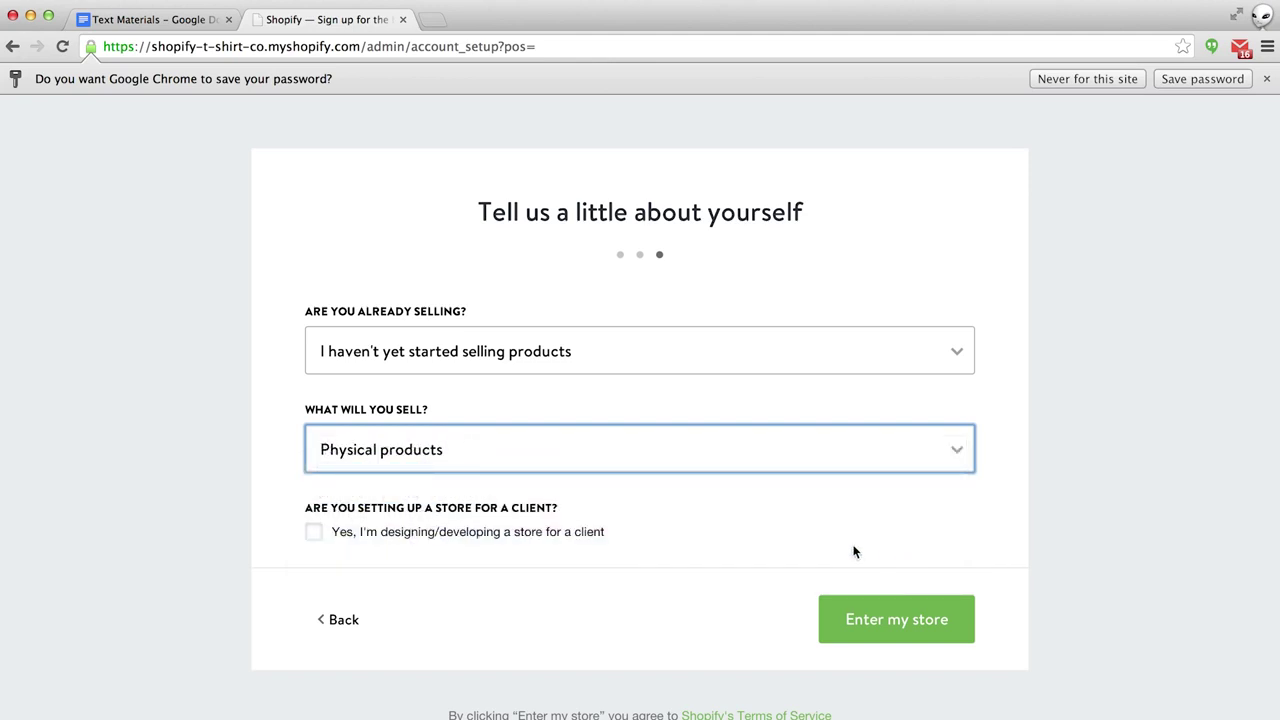
{"action": "left_click", "coordinate": [873, 619]}
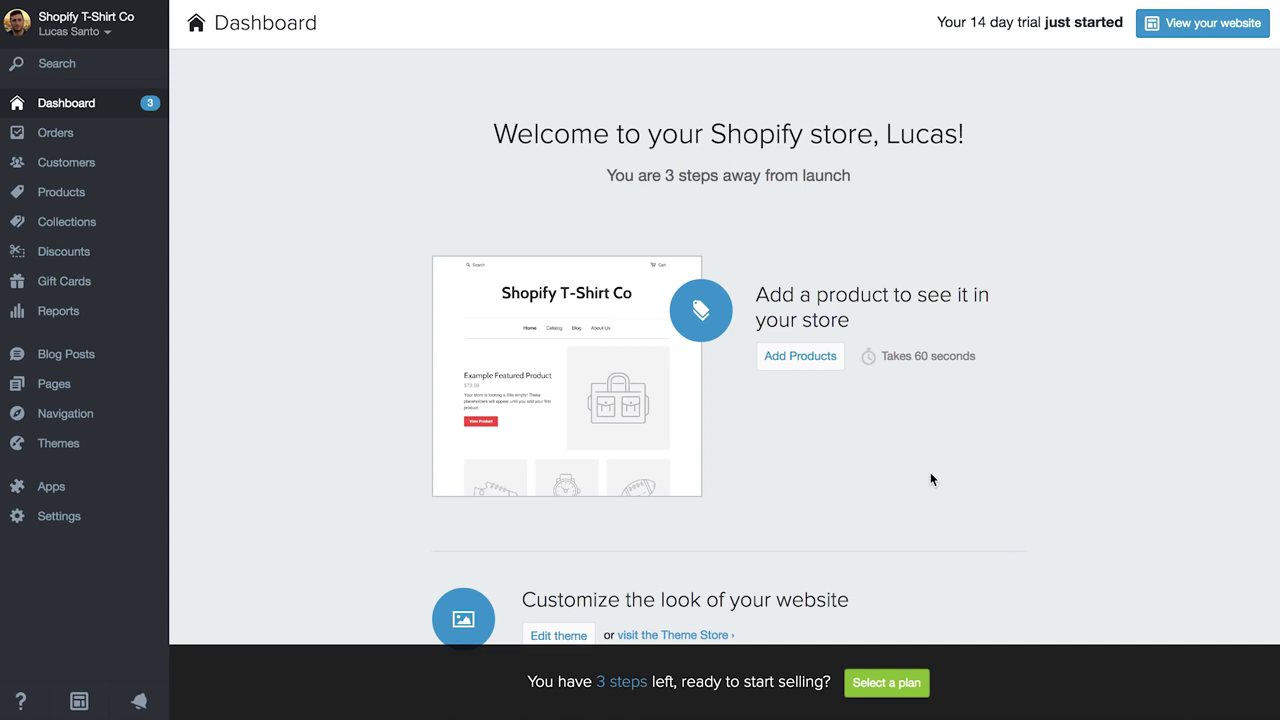
Go to Products and start adding a new product.
{"action": "left_click", "coordinate": [84, 201]}
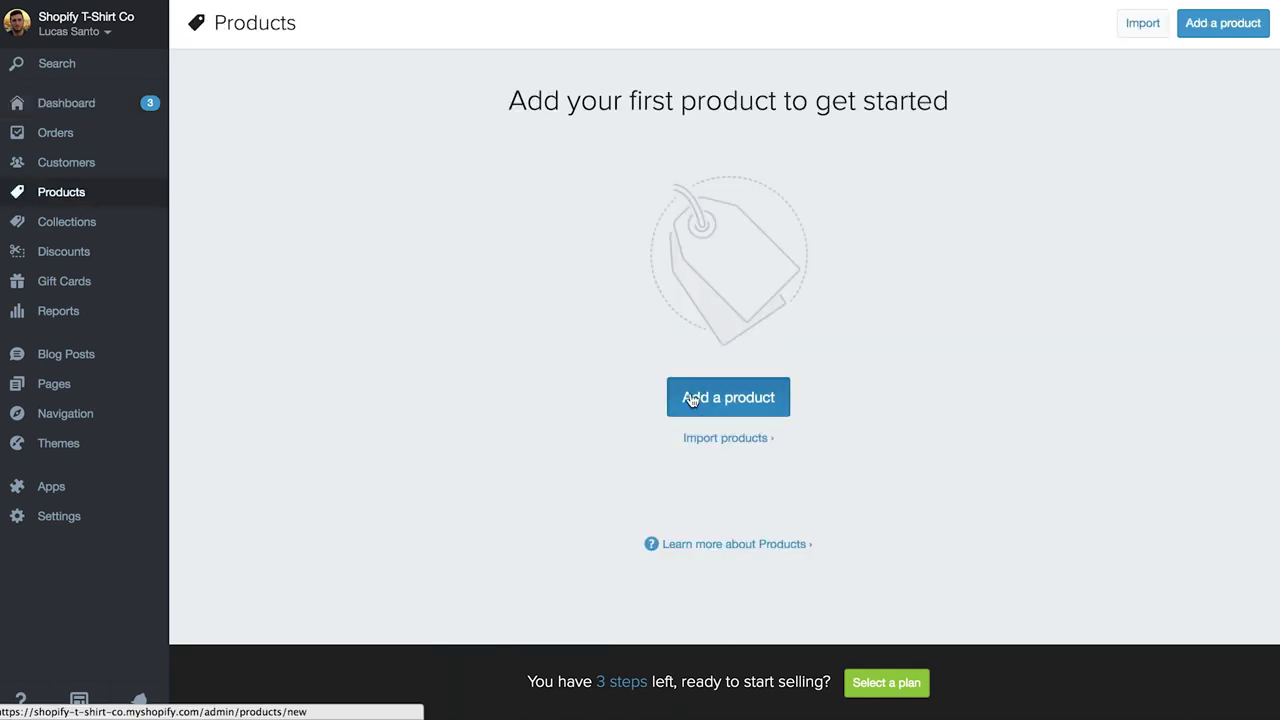
{"action": "left_click", "coordinate": [692, 399]}
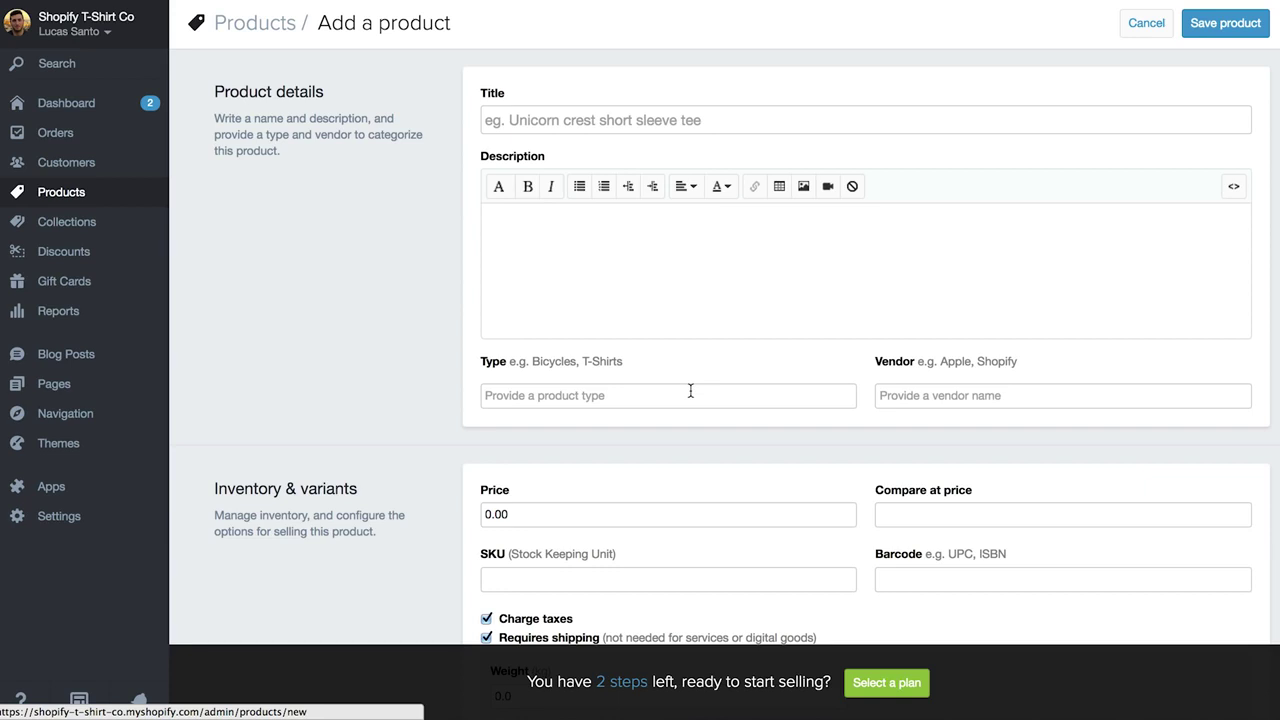
Title the product 'Shopify Design Tee' and paste in its three-line description.
{"action": "left_click", "coordinate": [593, 120]}
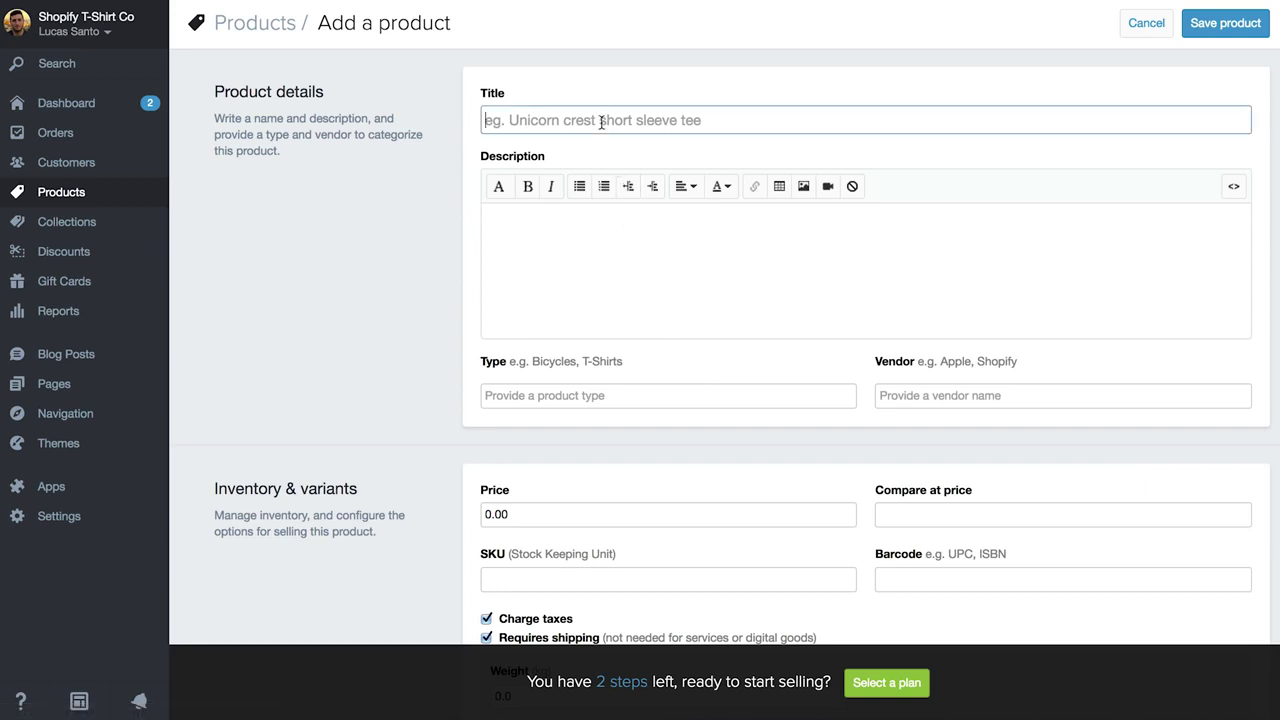
{"action": "type", "text": "Shopify Des"}
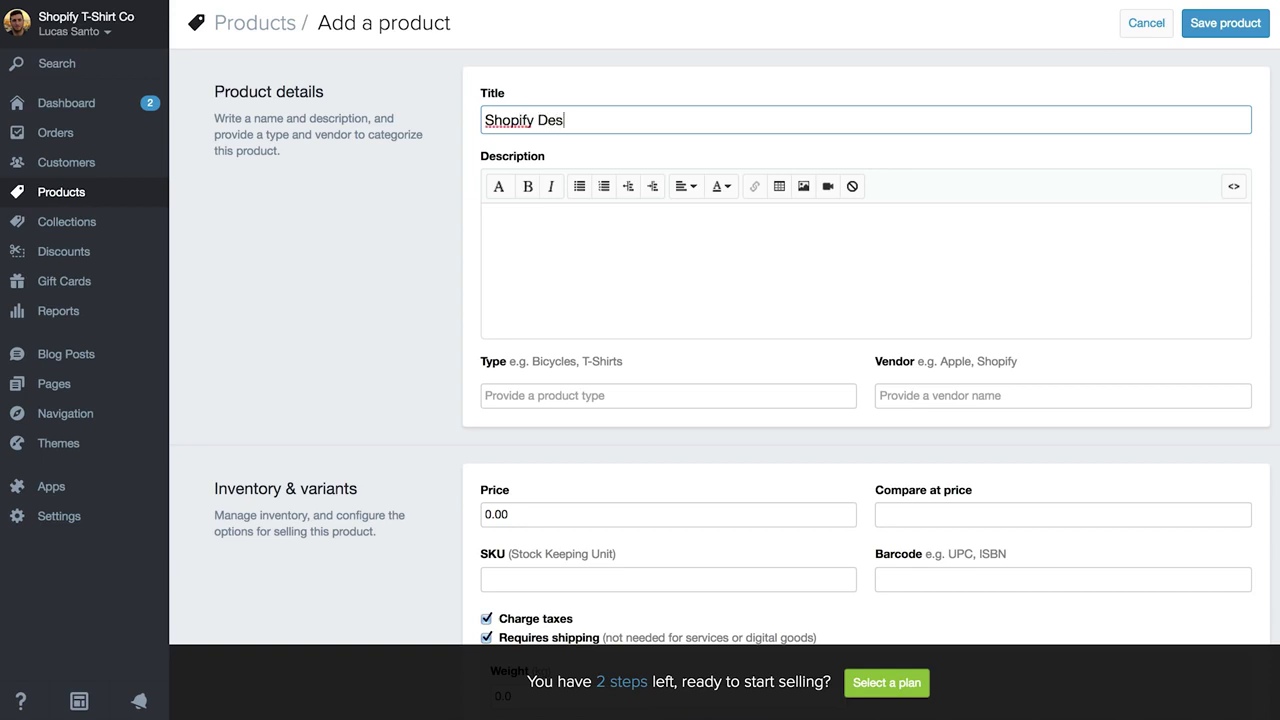
{"action": "type", "text": "ign Tee"}
{"action": "left_click", "coordinate": [582, 236]}
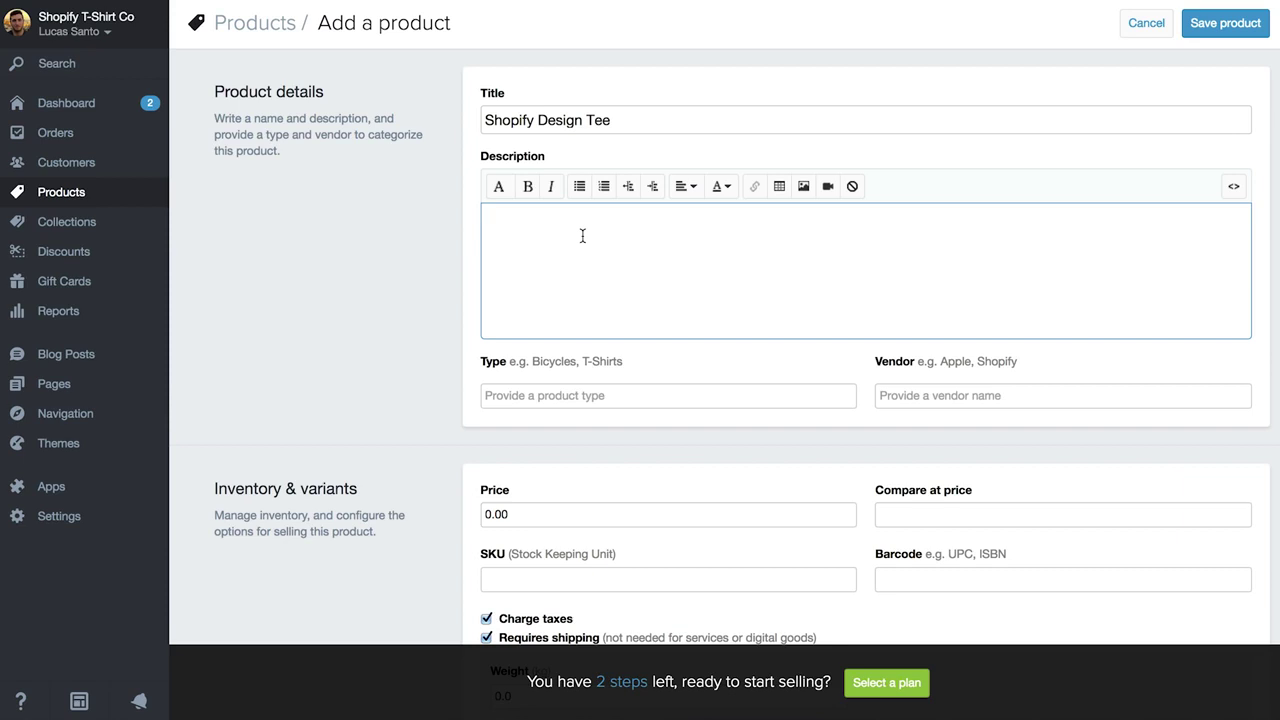
{"action": "type", "text": "Design is at the Heart of everything we do Show off your passion for design with Shopify's official designer t-shirt.  Available in Blue and Green"}
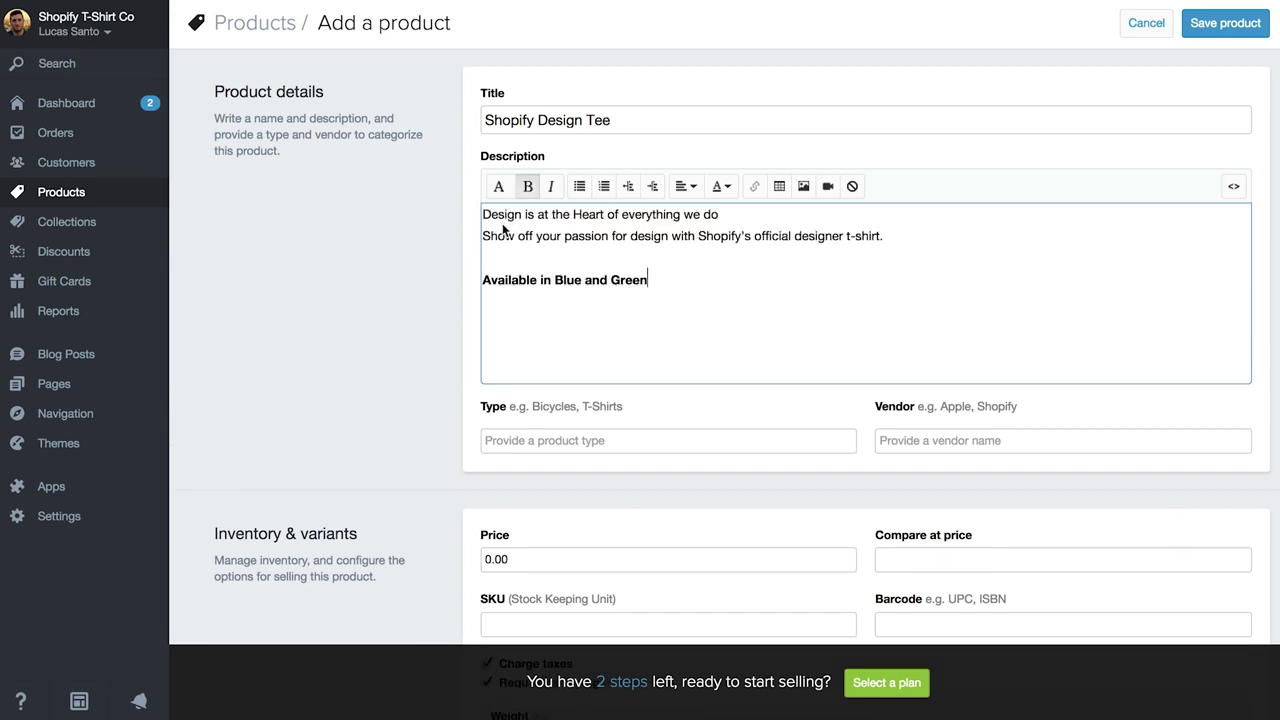
Set the product type to 'T-Shirts' and the vendor to 'Shopify'.
{"action": "left_click", "coordinate": [526, 442]}
{"action": "type", "text": "T"}
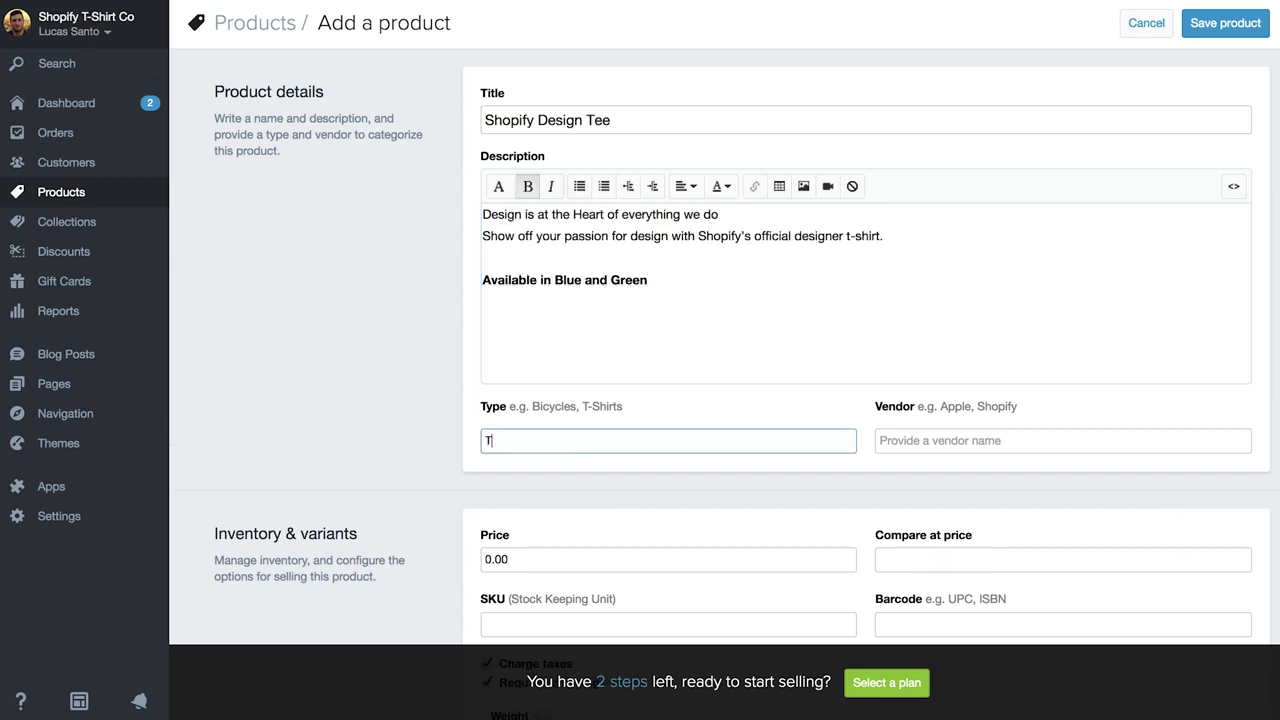
{"action": "type", "text": "-Shirts"}
{"action": "left_click", "coordinate": [902, 441]}
{"action": "type", "text": "S"}
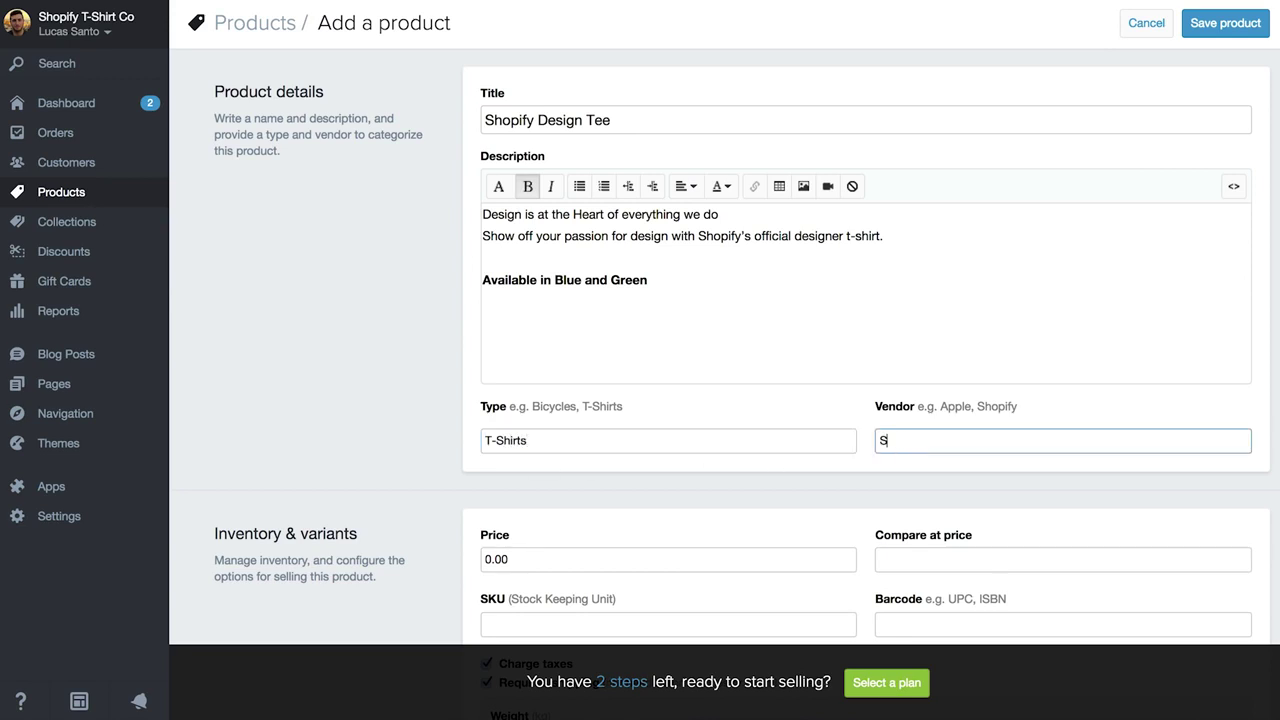
{"action": "type", "text": "hopify"}
Price the product at 15.00 with a compare-at price of 20.00.
{"action": "scroll", "coordinate": [680, 465], "scroll_direction": "down", "scroll_amount": 3}
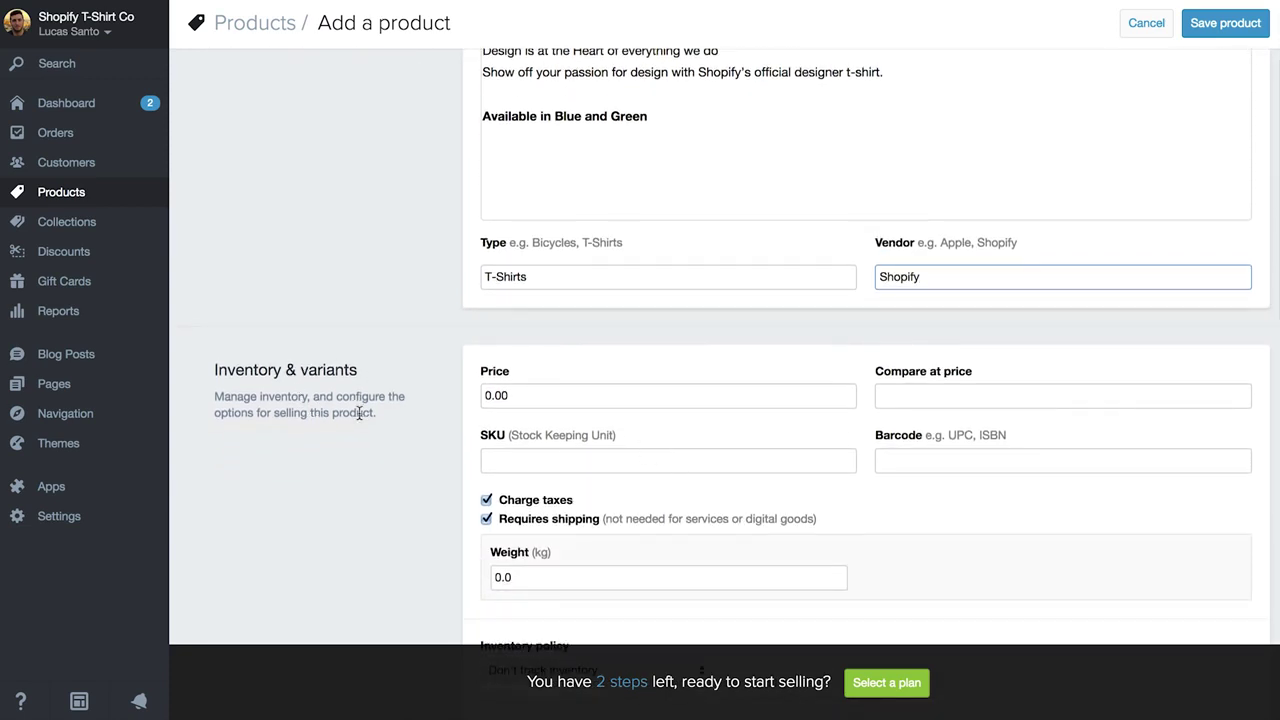
{"action": "left_click", "coordinate": [523, 396]}
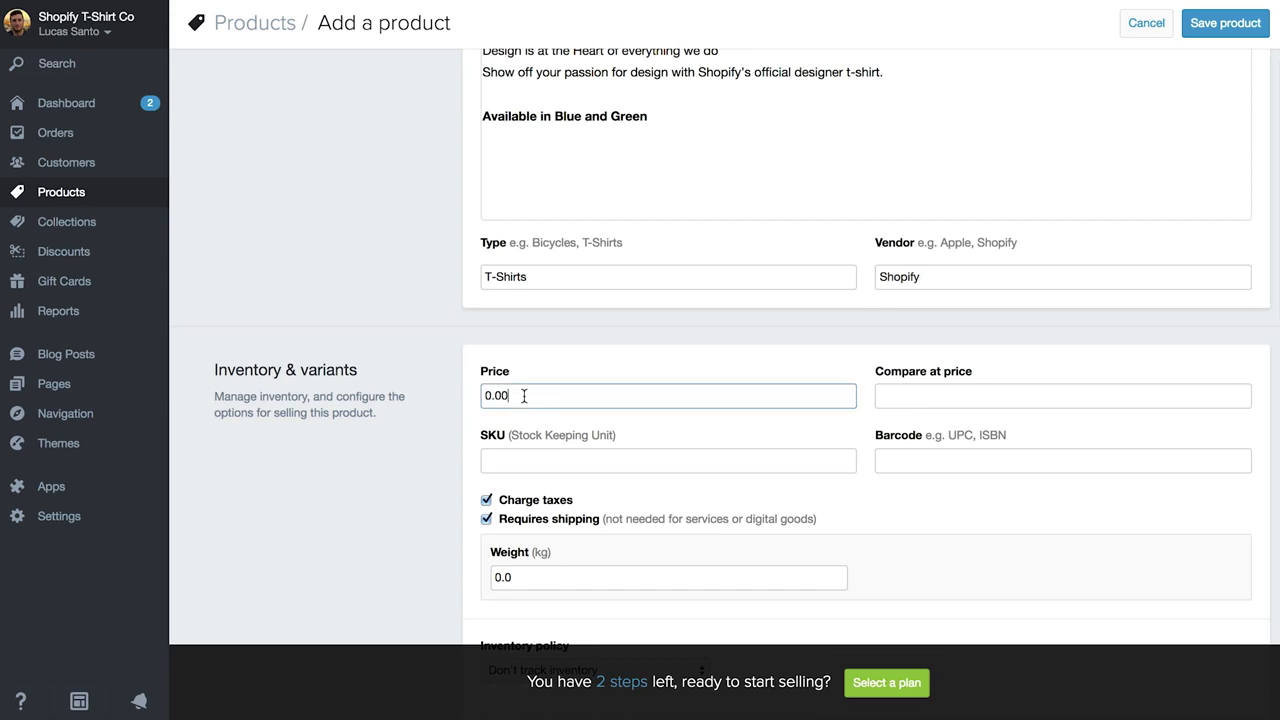
{"action": "double_click", "coordinate": [523, 396]}
{"action": "key", "text": "BackSpace"}
{"action": "type", "text": "15.00"}
{"action": "left_click", "coordinate": [925, 400]}
{"action": "type", "text": "20.00"}
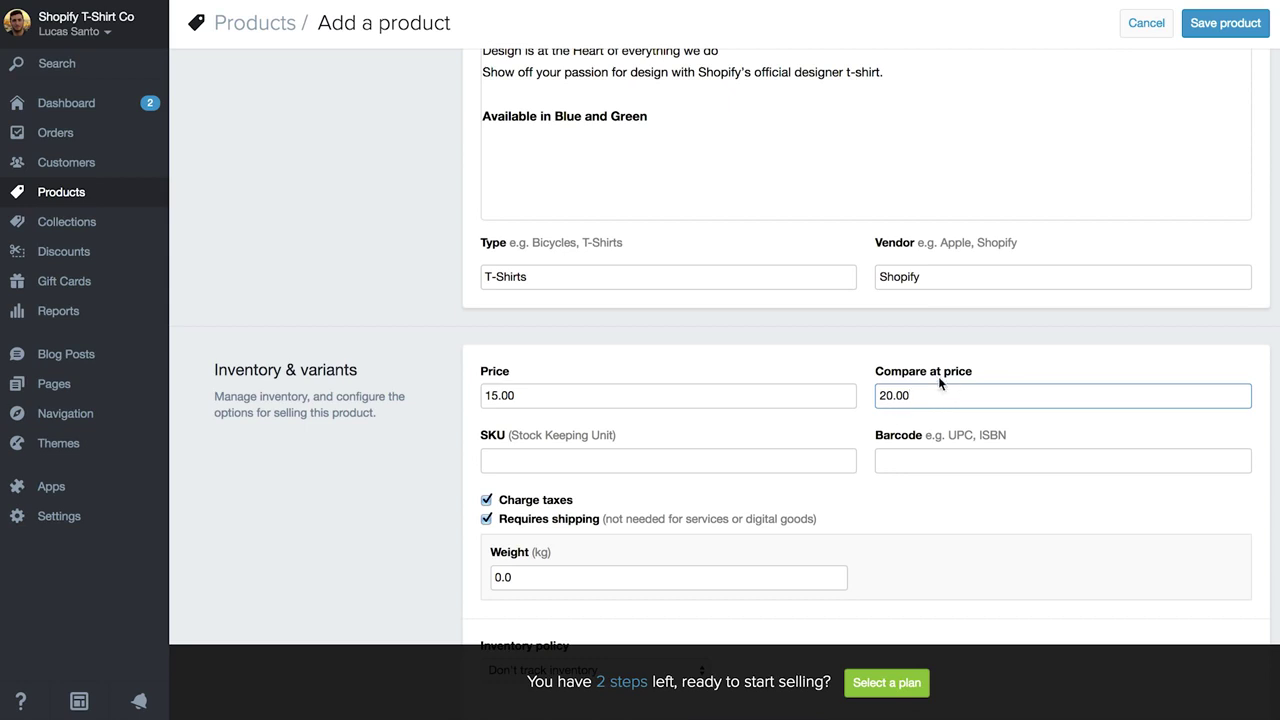
Pass the SKU and barcode fields and set the weight to 0.5 kg.
{"action": "scroll", "coordinate": [748, 410], "scroll_direction": "down", "scroll_amount": 1}
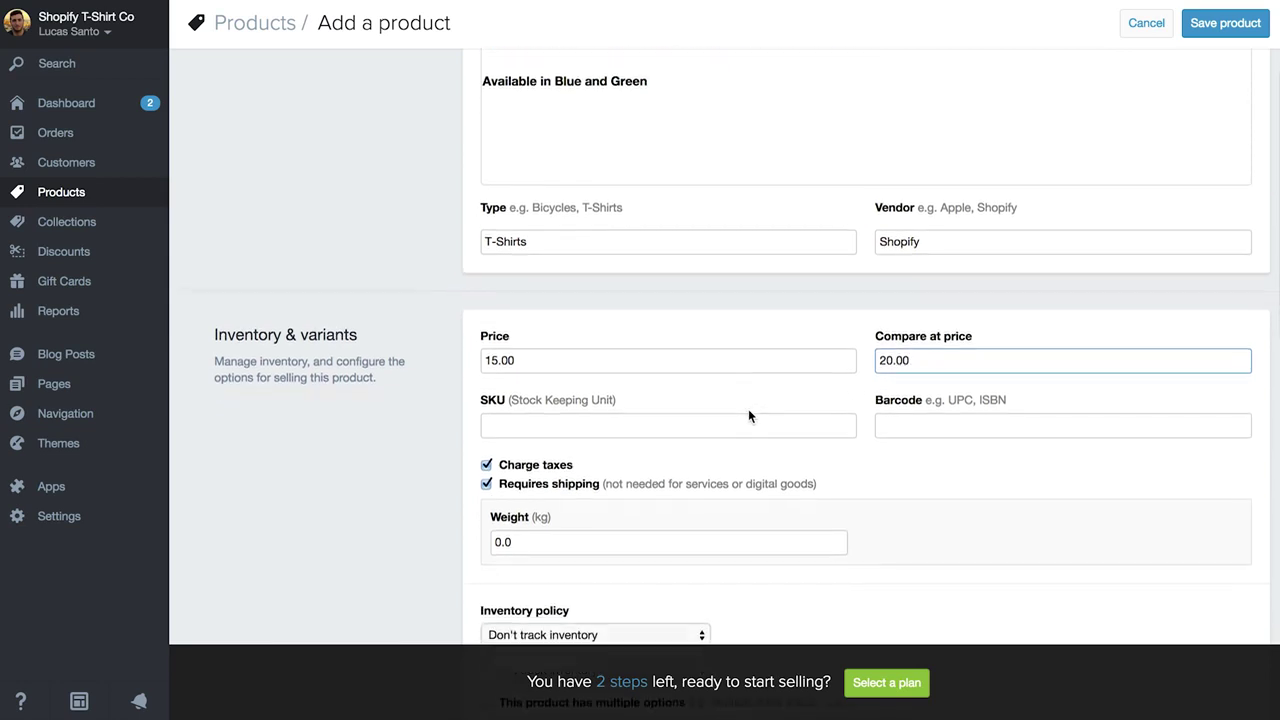
{"action": "left_click", "coordinate": [667, 395]}
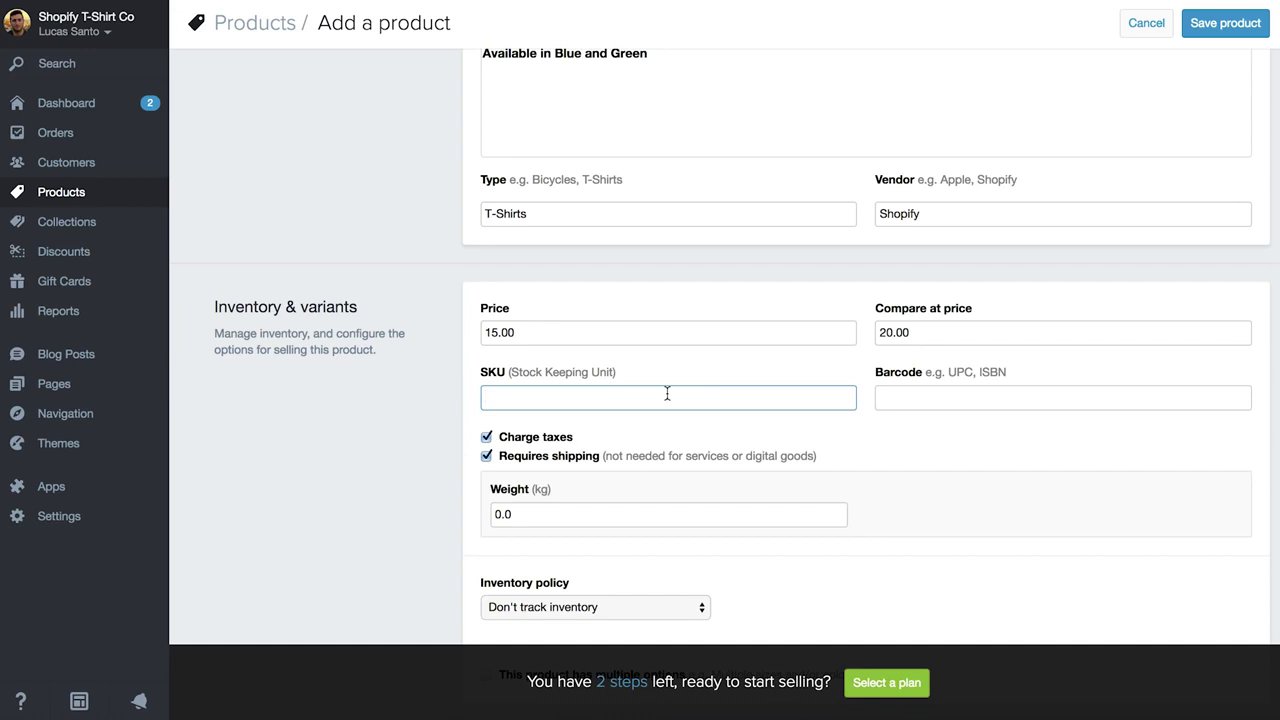
{"action": "left_click", "coordinate": [895, 394]}
{"action": "scroll", "coordinate": [640, 377], "scroll_direction": "down", "scroll_amount": 2}
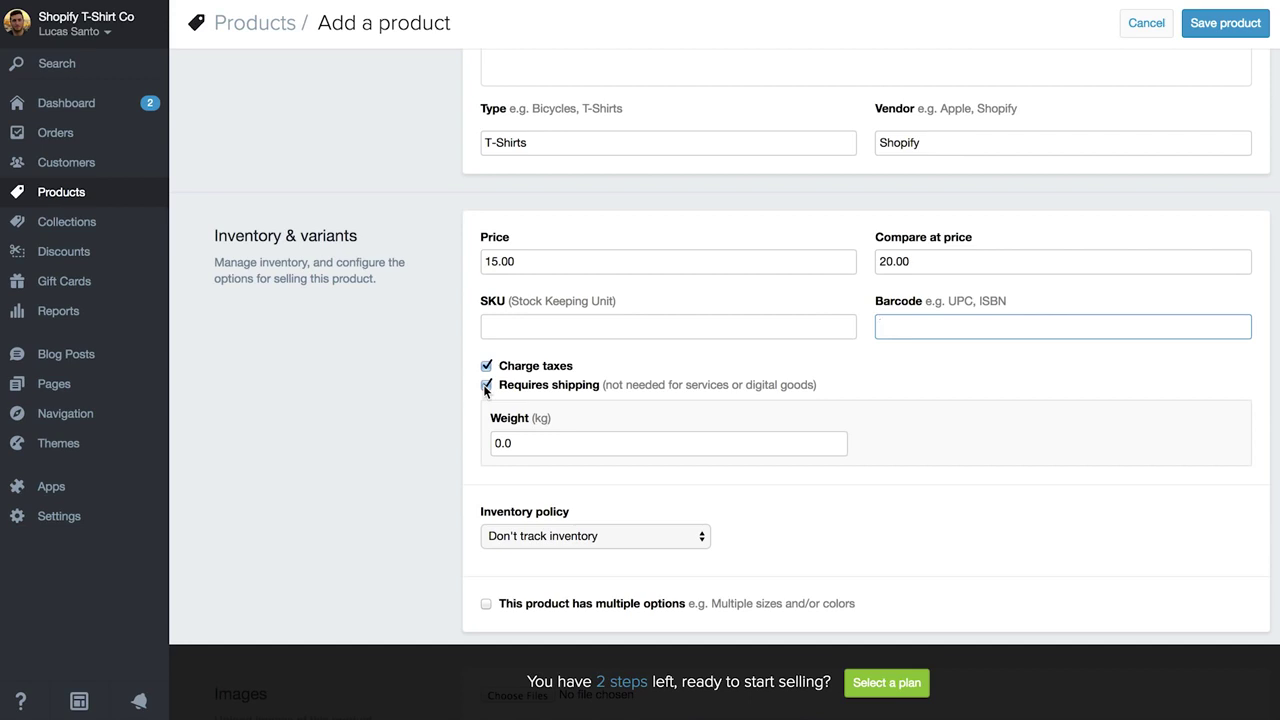
{"action": "left_click", "coordinate": [523, 442]}
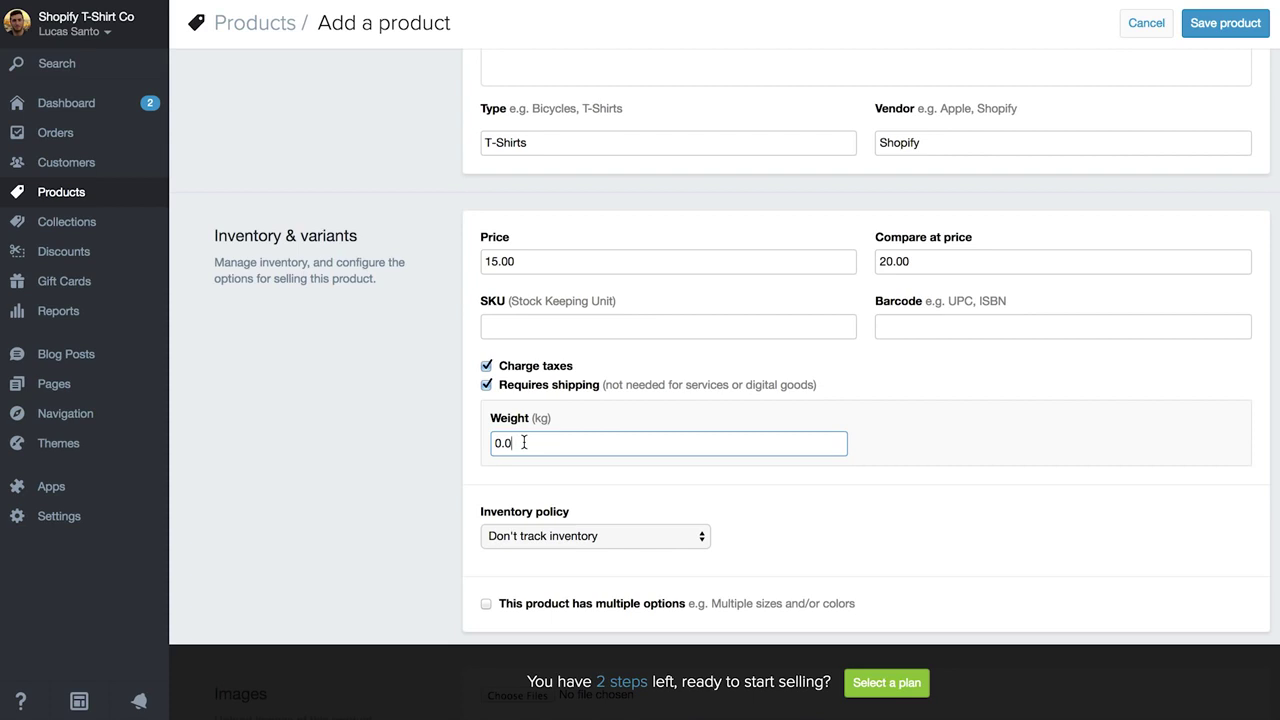
{"action": "key", "text": "BackSpace"}
{"action": "type", "text": "5"}
Have Shopify track this product's inventory, starting at quantity 1.
{"action": "scroll", "coordinate": [597, 362], "scroll_direction": "down", "scroll_amount": 3}
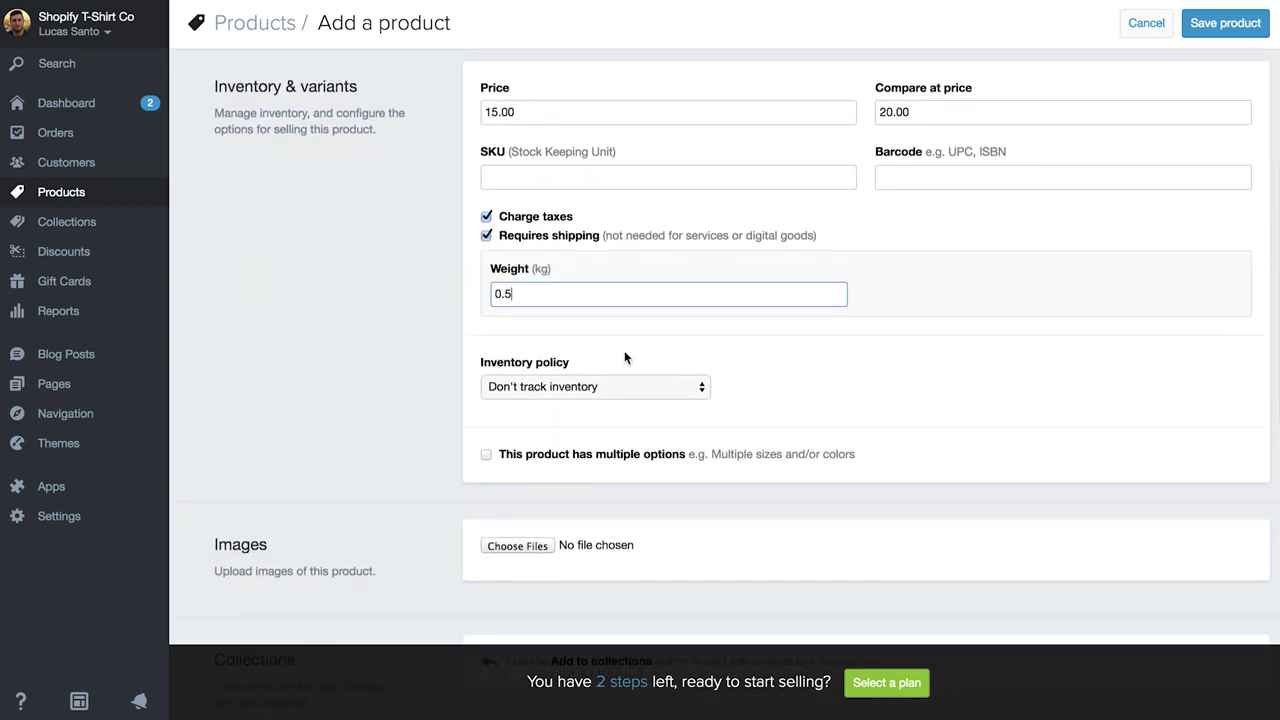
{"action": "left_click", "coordinate": [674, 387]}
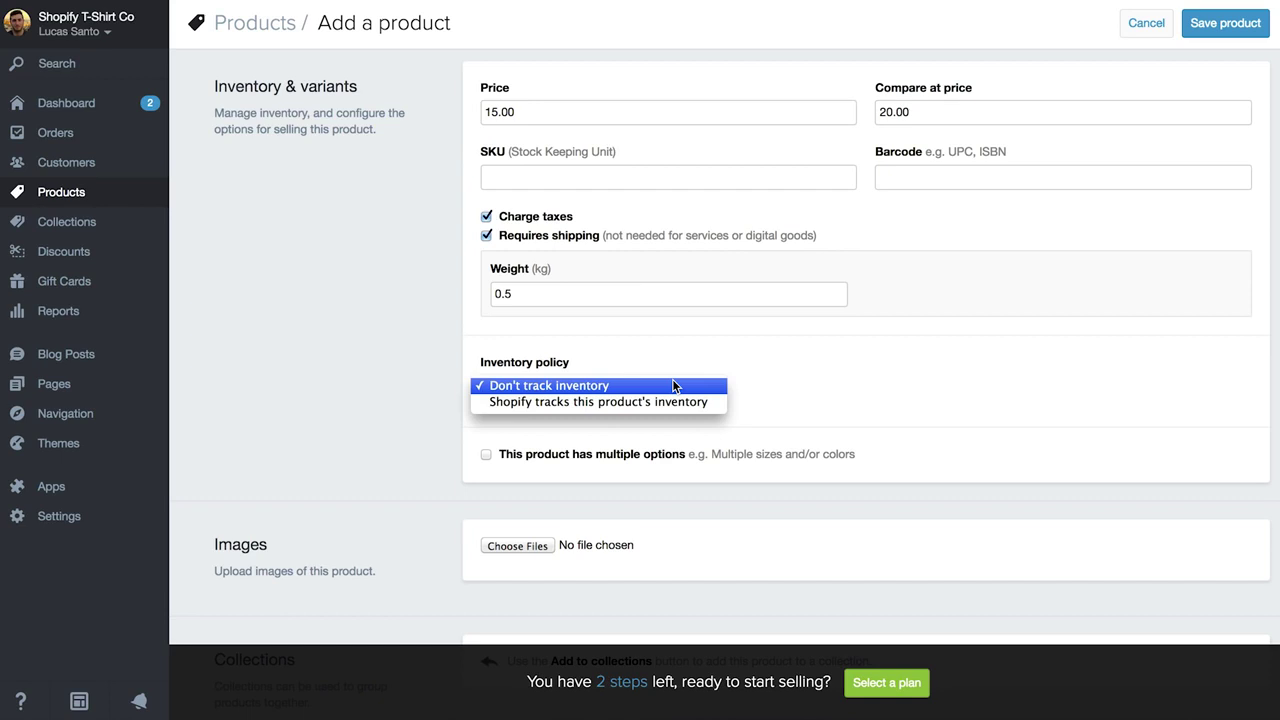
{"action": "left_click", "coordinate": [670, 402]}
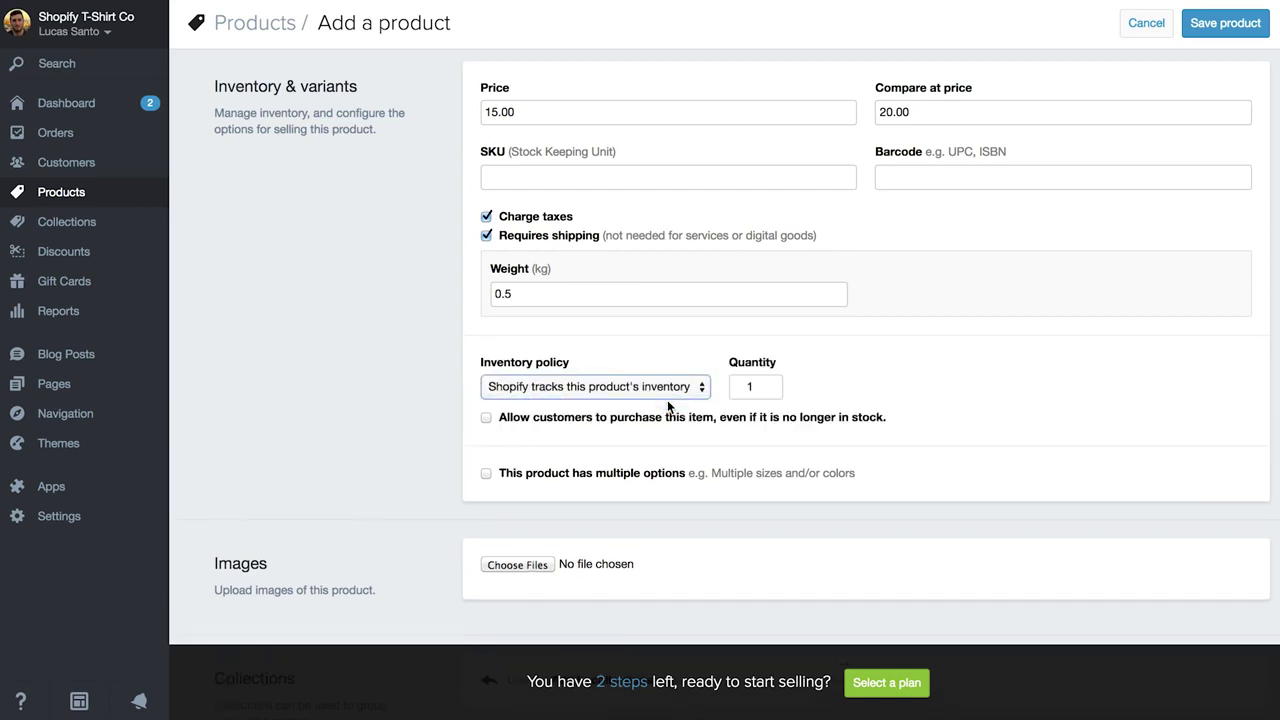
{"action": "left_click", "coordinate": [755, 386]}
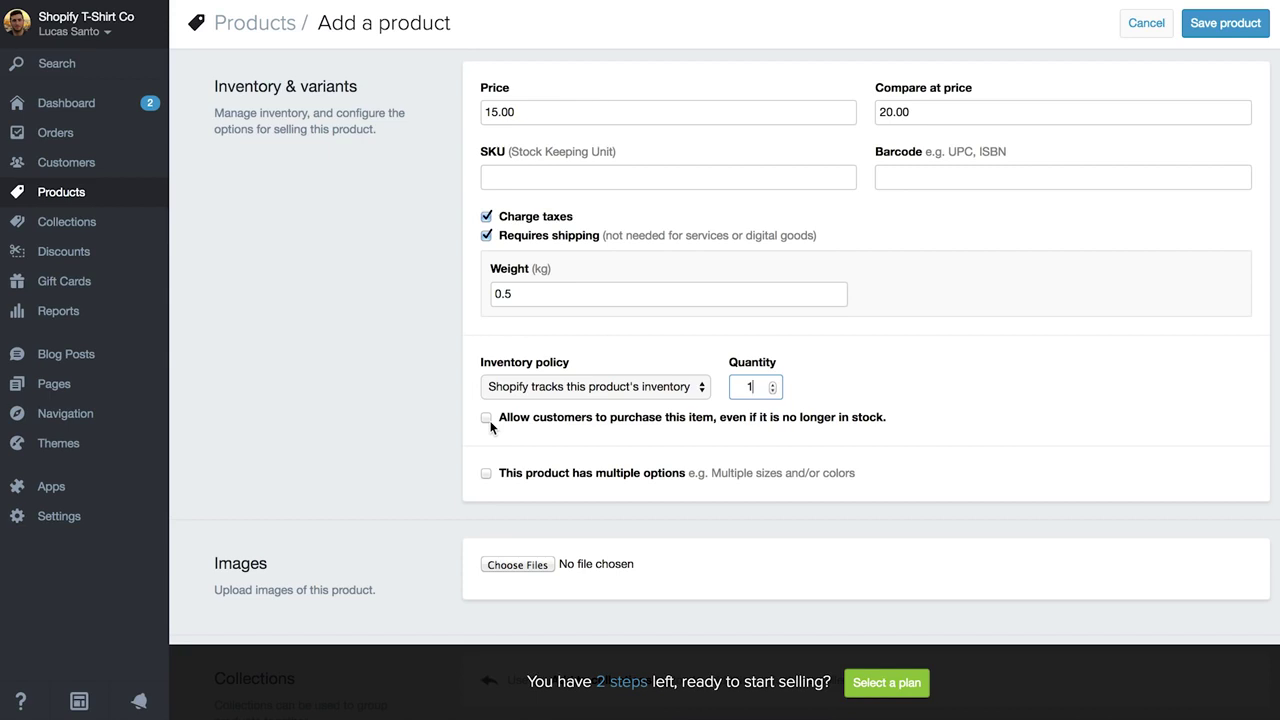
Enable multiple options and add a Size option with values small, medium, large.
{"action": "left_click", "coordinate": [487, 475]}
{"action": "scroll", "coordinate": [487, 475], "scroll_direction": "down", "scroll_amount": 3}
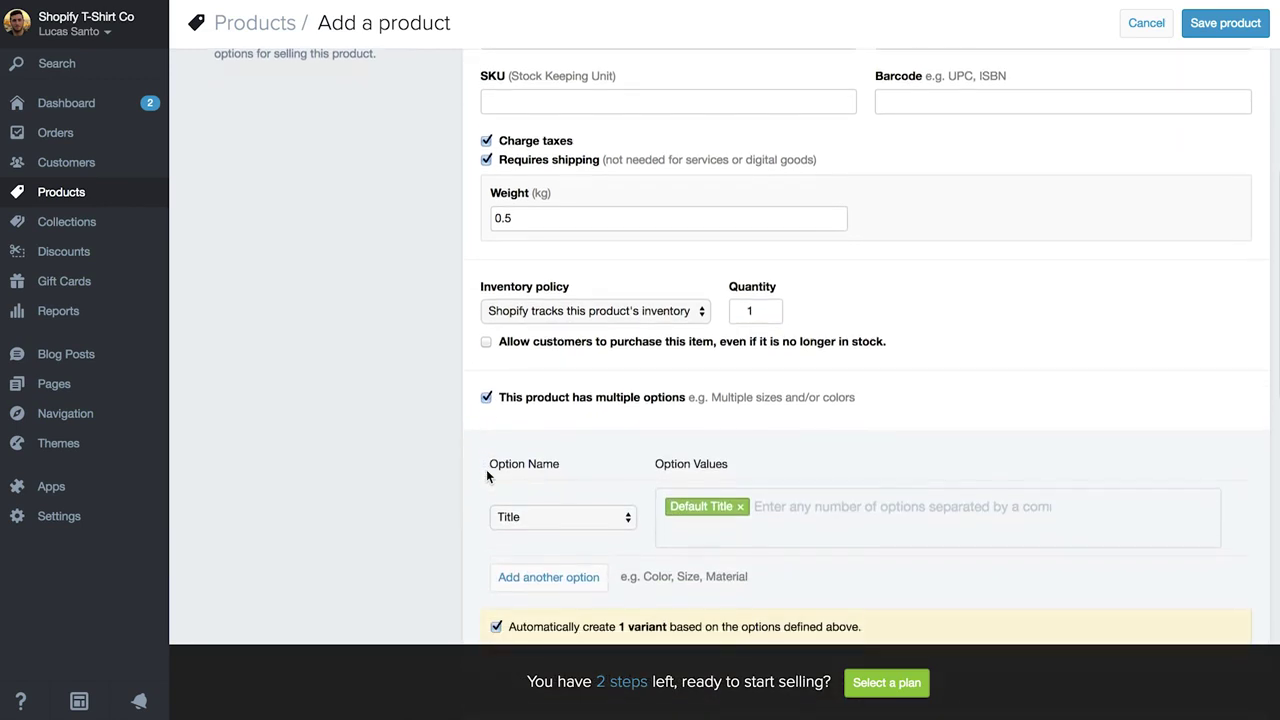
{"action": "scroll", "coordinate": [486, 440], "scroll_direction": "down", "scroll_amount": 1}
{"action": "left_click", "coordinate": [570, 433]}
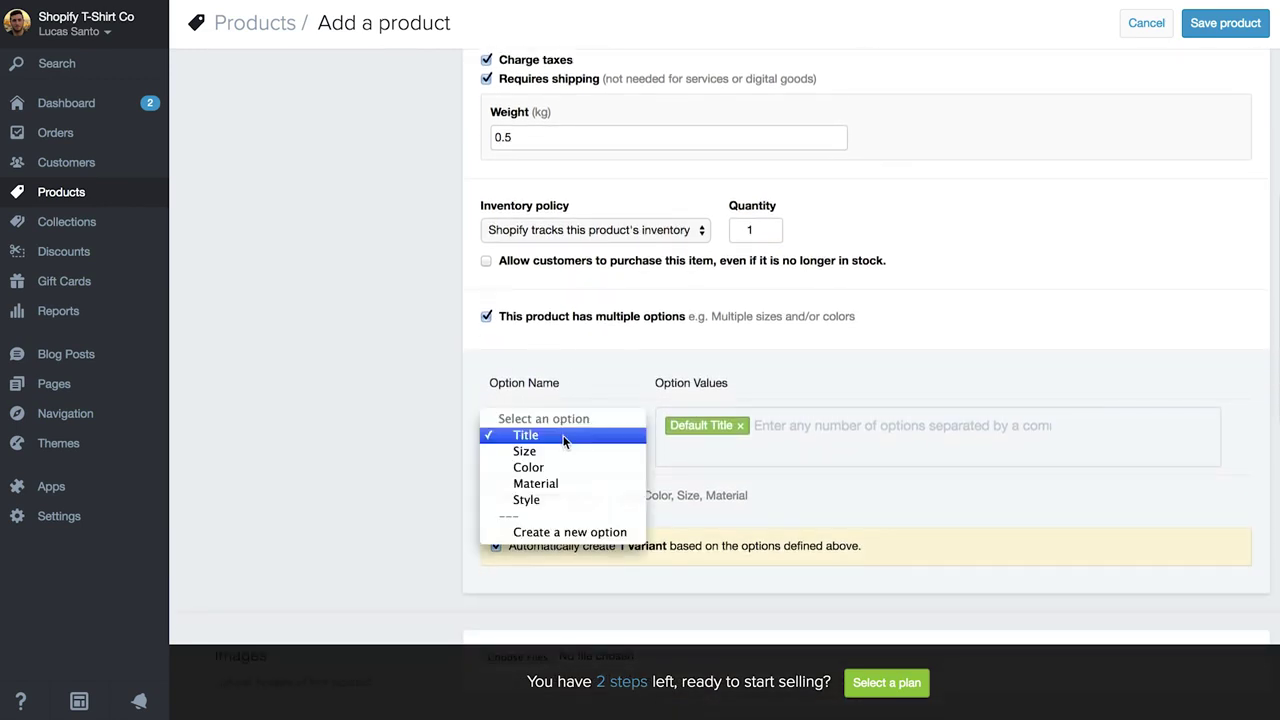
{"action": "left_click", "coordinate": [558, 450]}
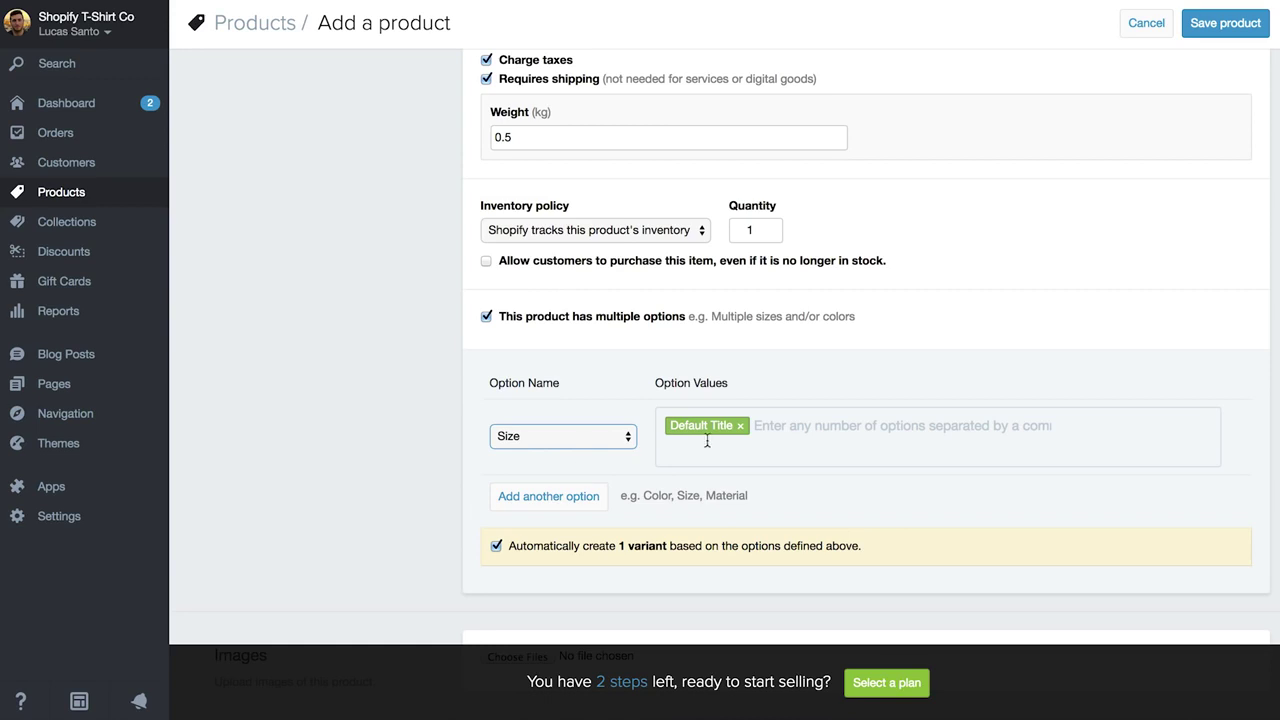
{"action": "left_click", "coordinate": [740, 427]}
{"action": "type", "text": "small"}
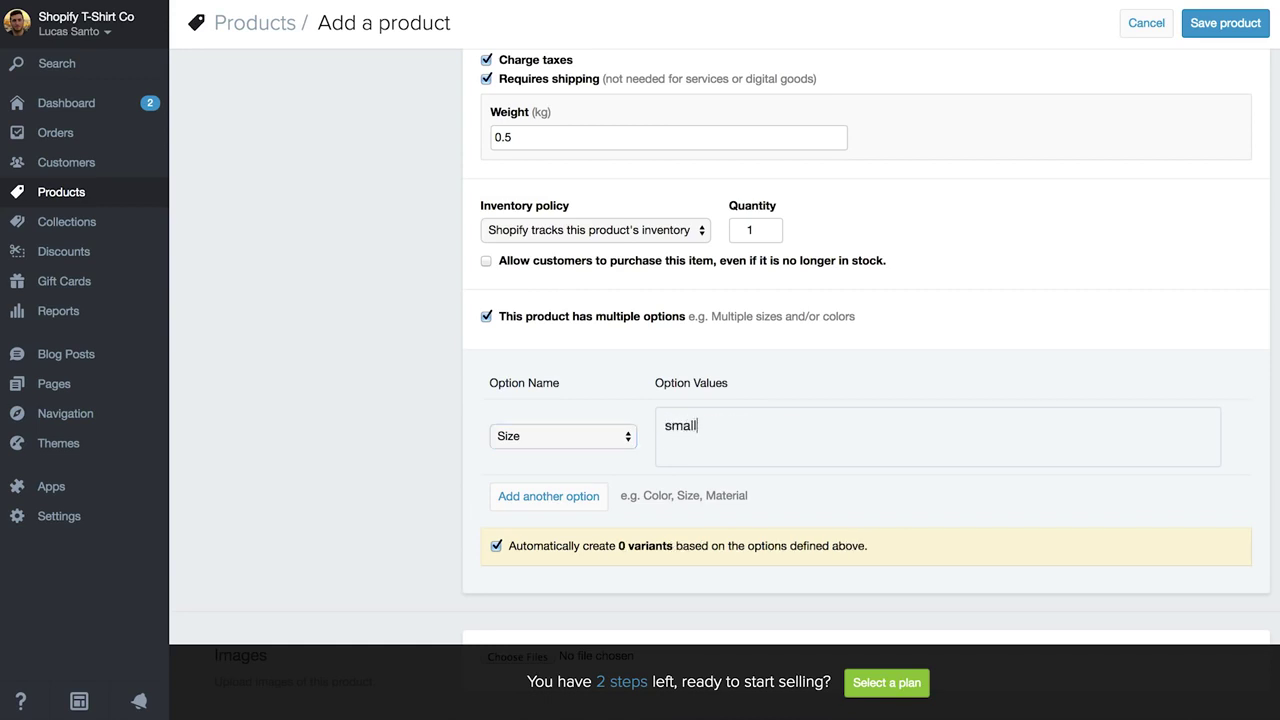
{"action": "type", "text": ",medium"}
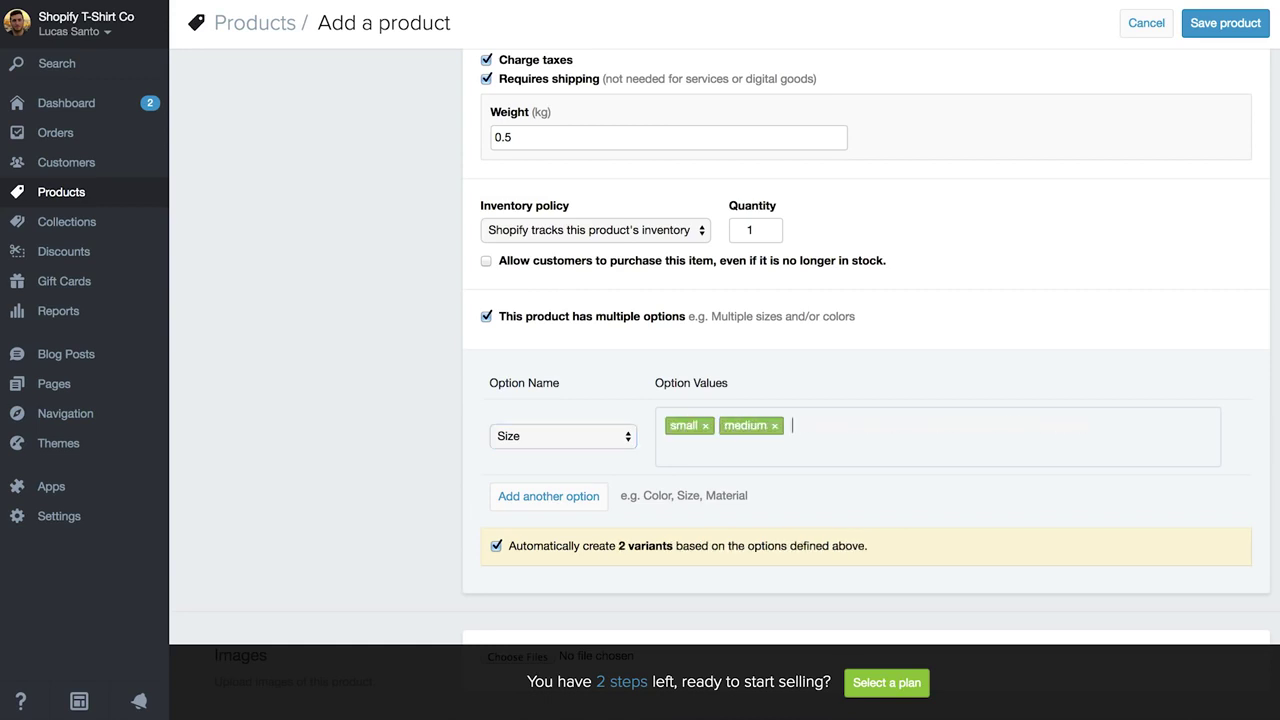
{"action": "type", "text": ",large ,"}
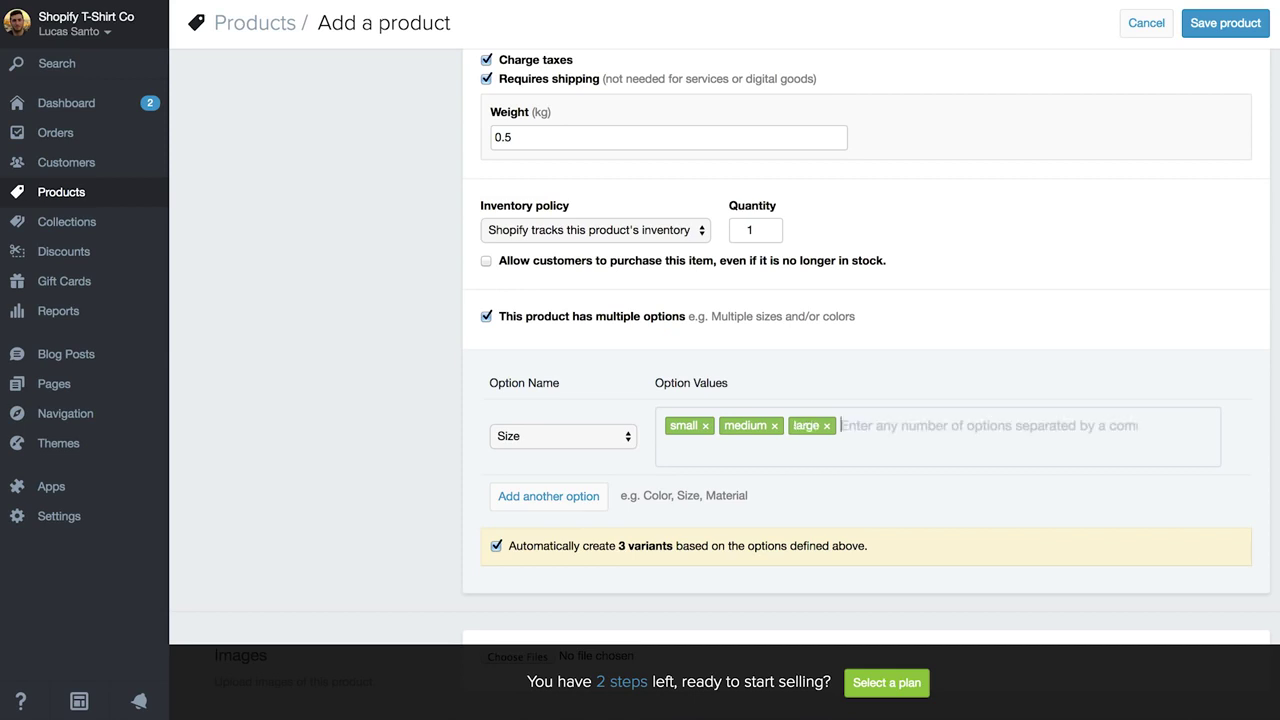
Add a second option, Color, with values blue and green.
{"action": "left_click", "coordinate": [568, 496]}
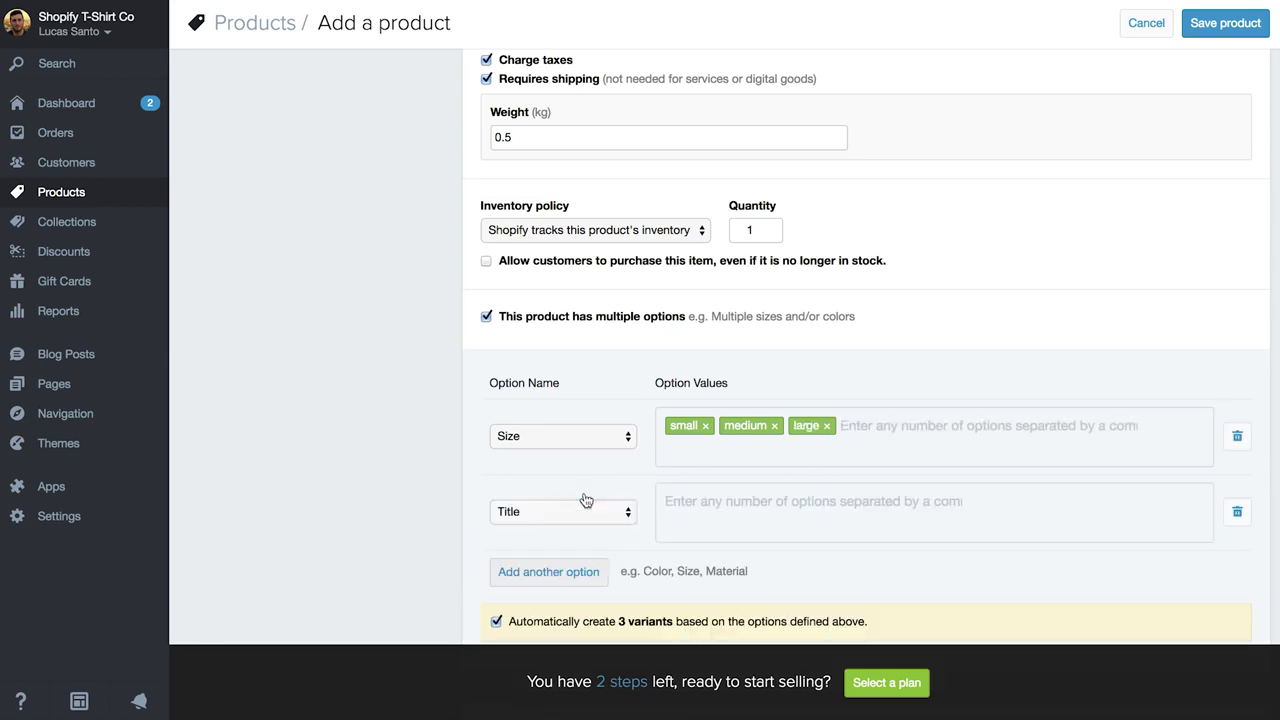
{"action": "left_click", "coordinate": [556, 511]}
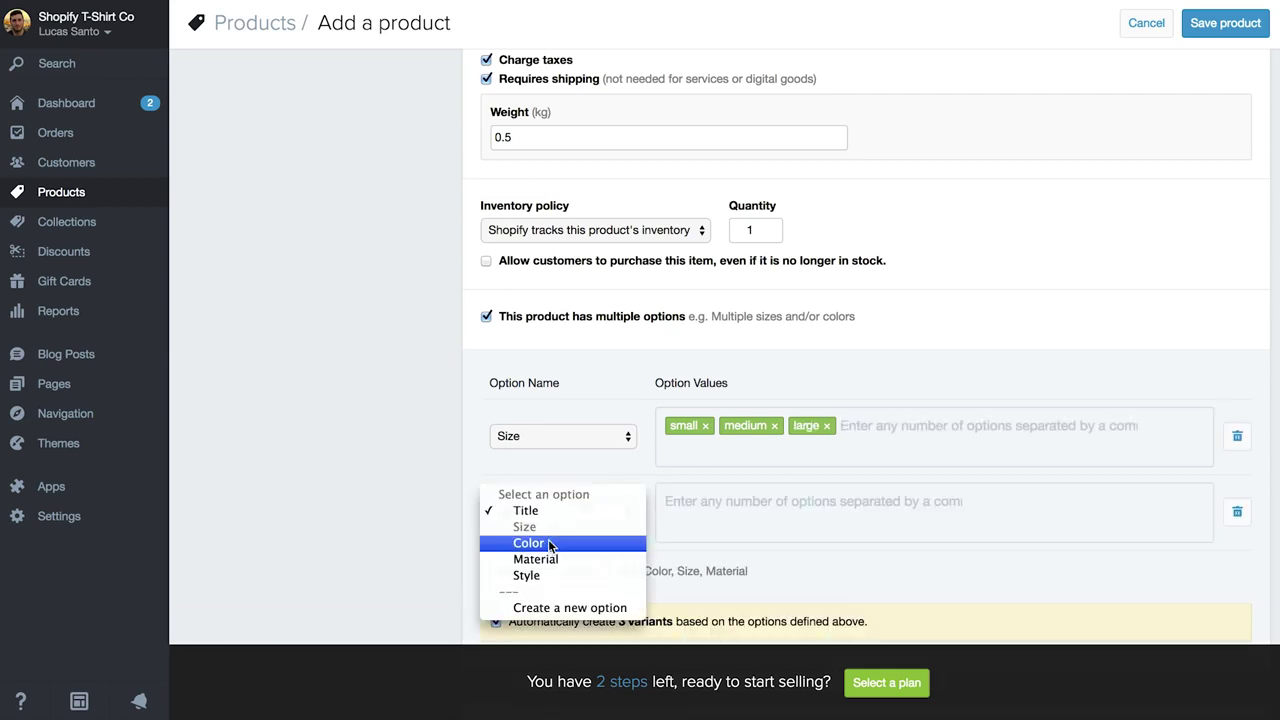
{"action": "left_click", "coordinate": [548, 543]}
{"action": "left_click", "coordinate": [731, 512]}
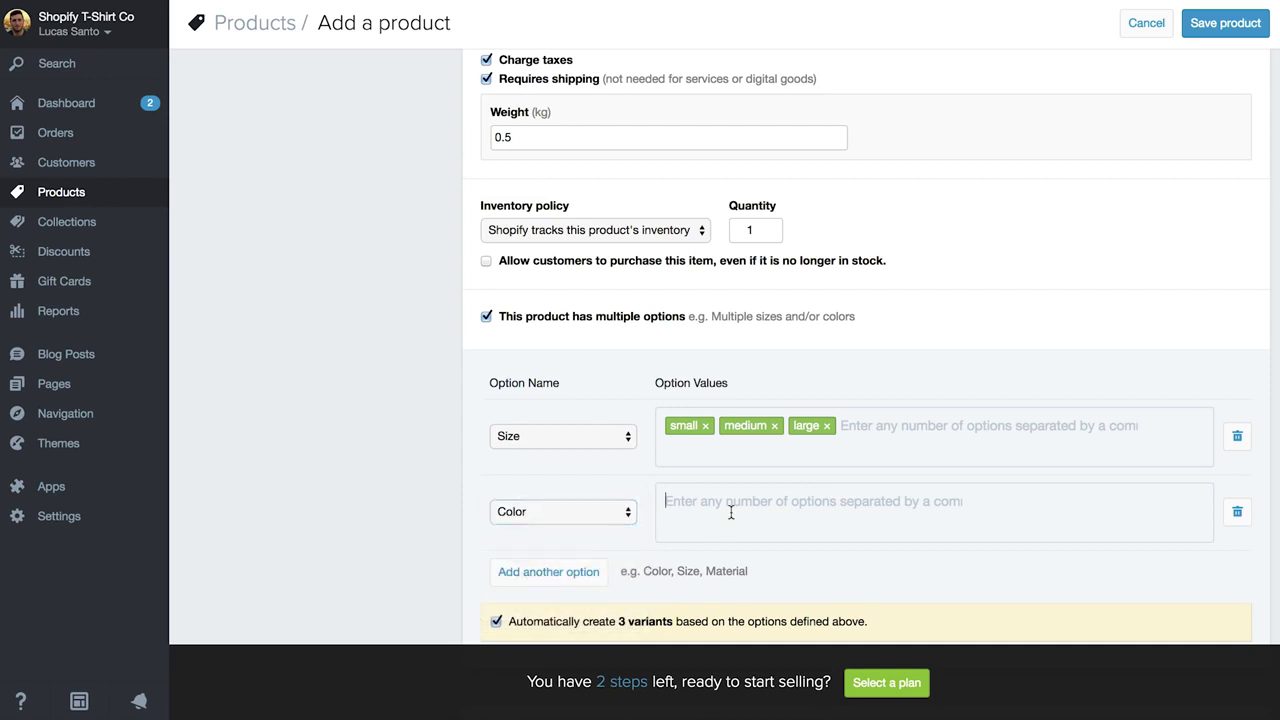
{"action": "type", "text": "blue,green"}
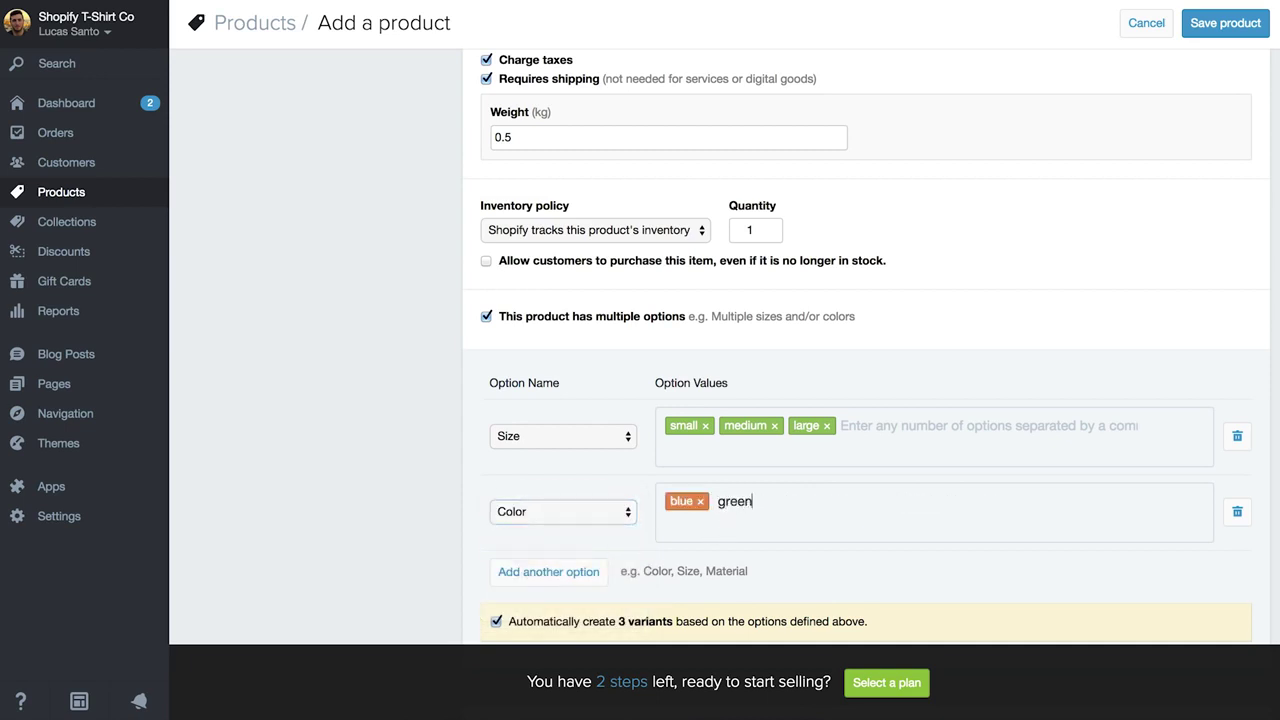
{"action": "type", "text": ","}
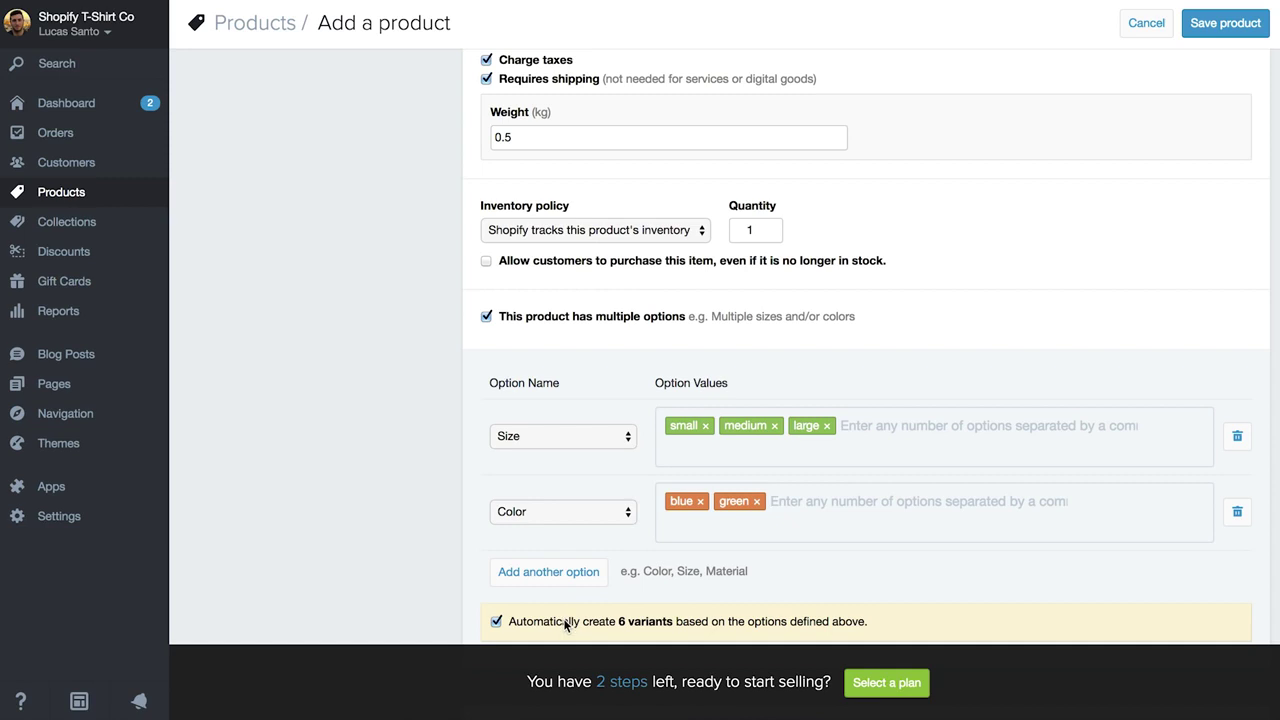
Set up the six variants individually, giving each an inventory of 10.
{"action": "scroll", "coordinate": [687, 615], "scroll_direction": "down", "scroll_amount": 2}
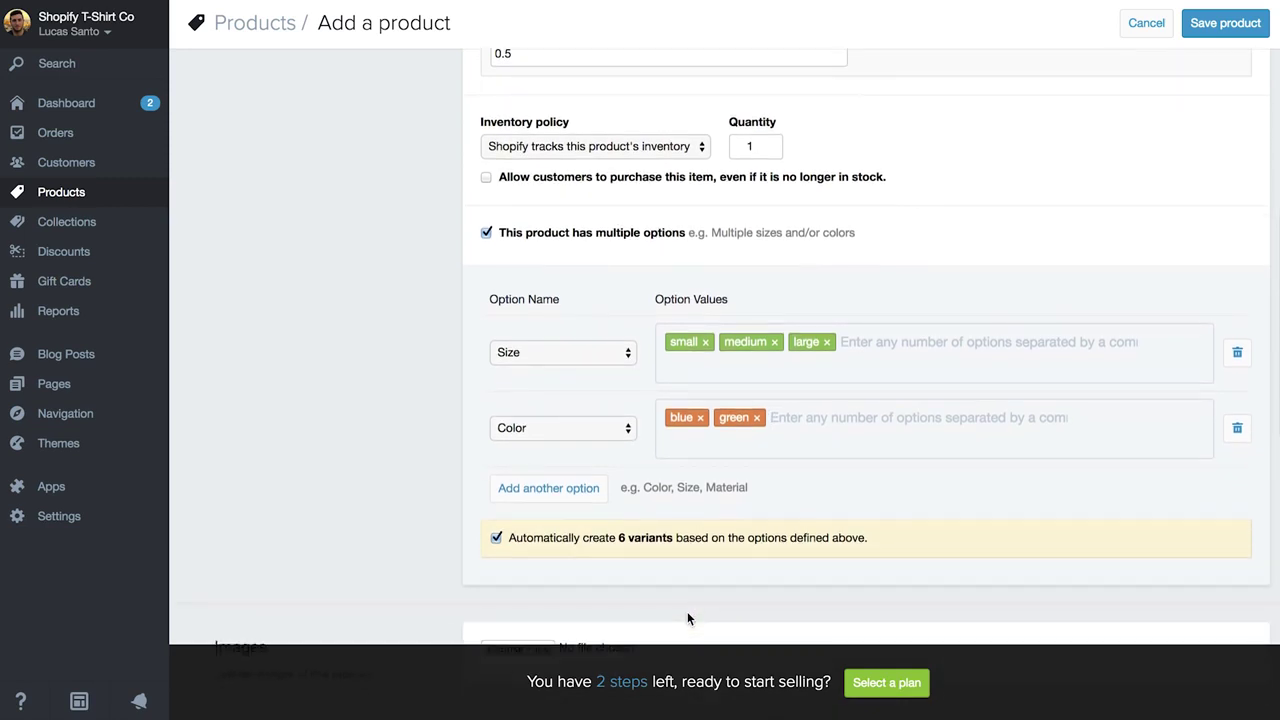
{"action": "scroll", "coordinate": [687, 619], "scroll_direction": "down", "scroll_amount": 2}
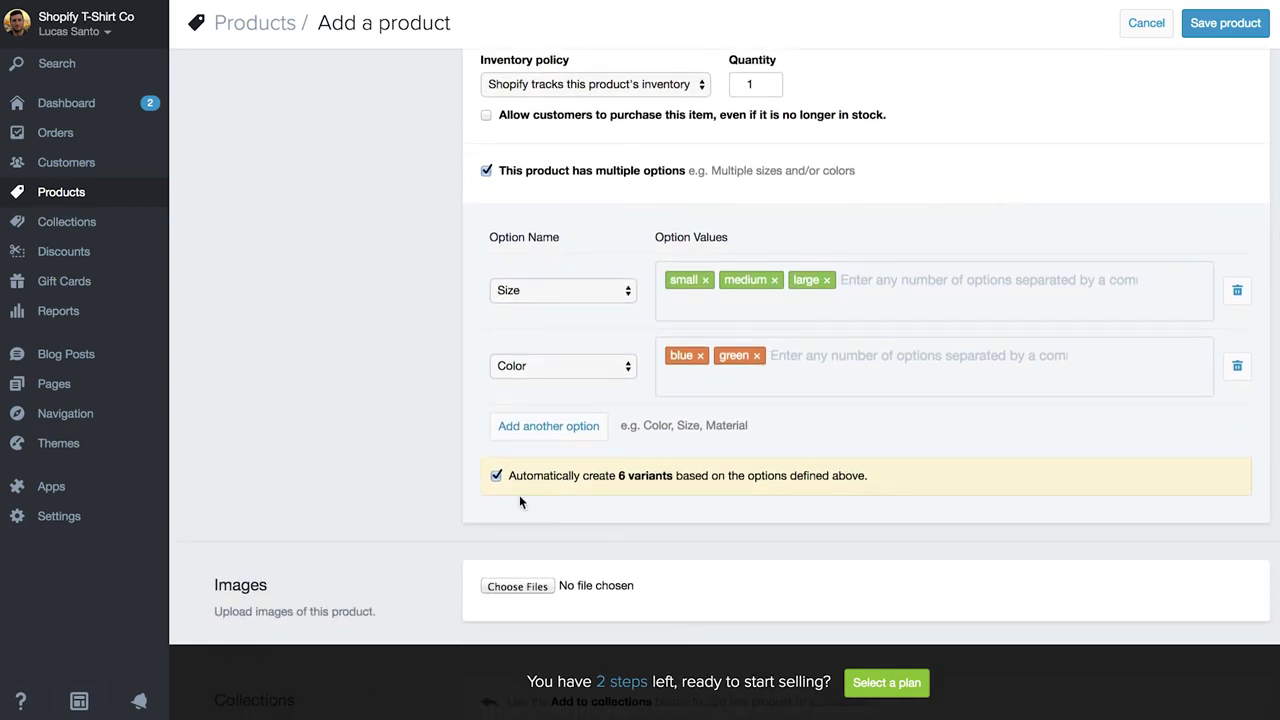
{"action": "left_click", "coordinate": [495, 476]}
{"action": "scroll", "coordinate": [408, 470], "scroll_direction": "down", "scroll_amount": 2}
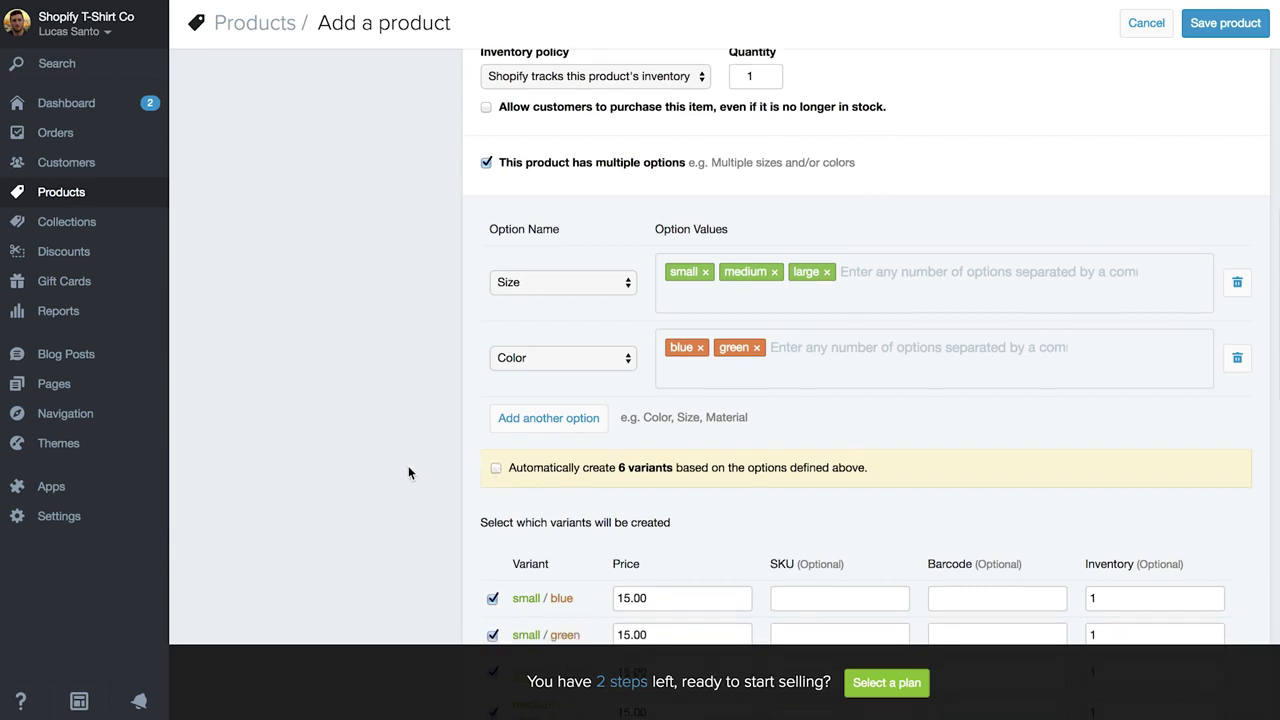
{"action": "scroll", "coordinate": [408, 472], "scroll_direction": "down", "scroll_amount": 1}
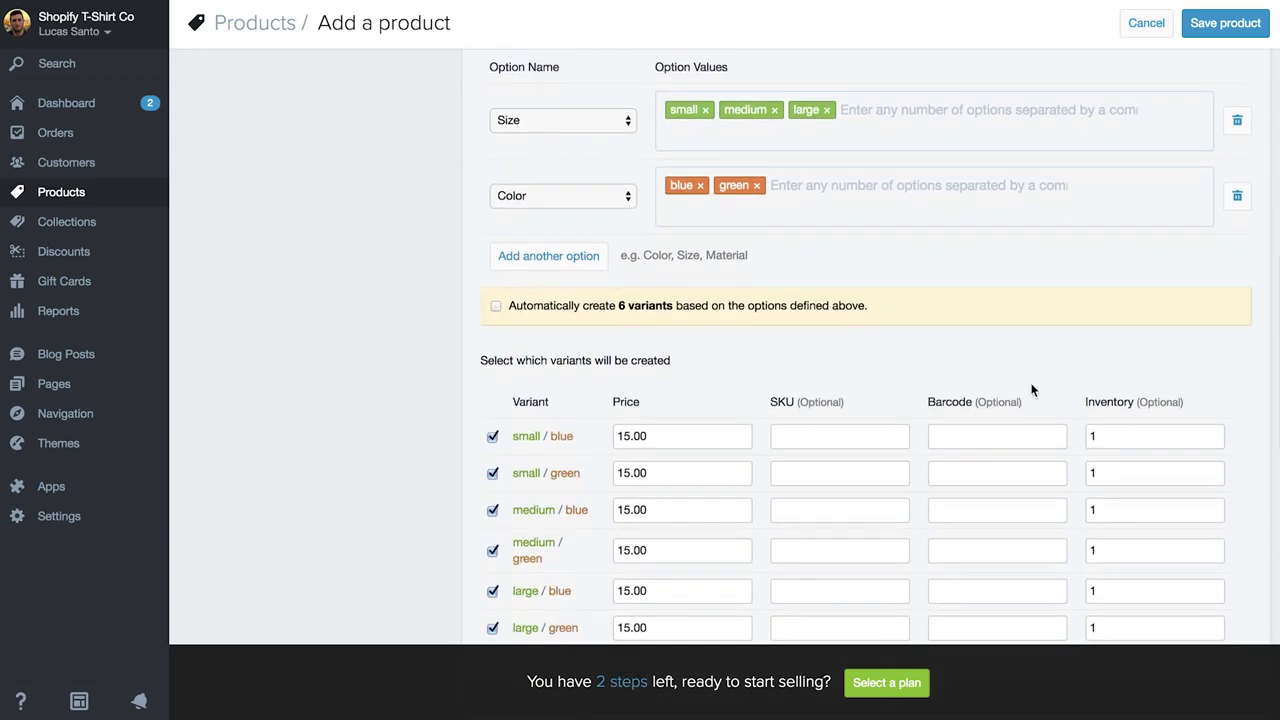
{"action": "left_click", "coordinate": [1110, 435]}
{"action": "type", "text": "0"}
{"action": "left_click", "coordinate": [1113, 472]}
{"action": "type", "text": "0"}
{"action": "left_click", "coordinate": [1108, 505]}
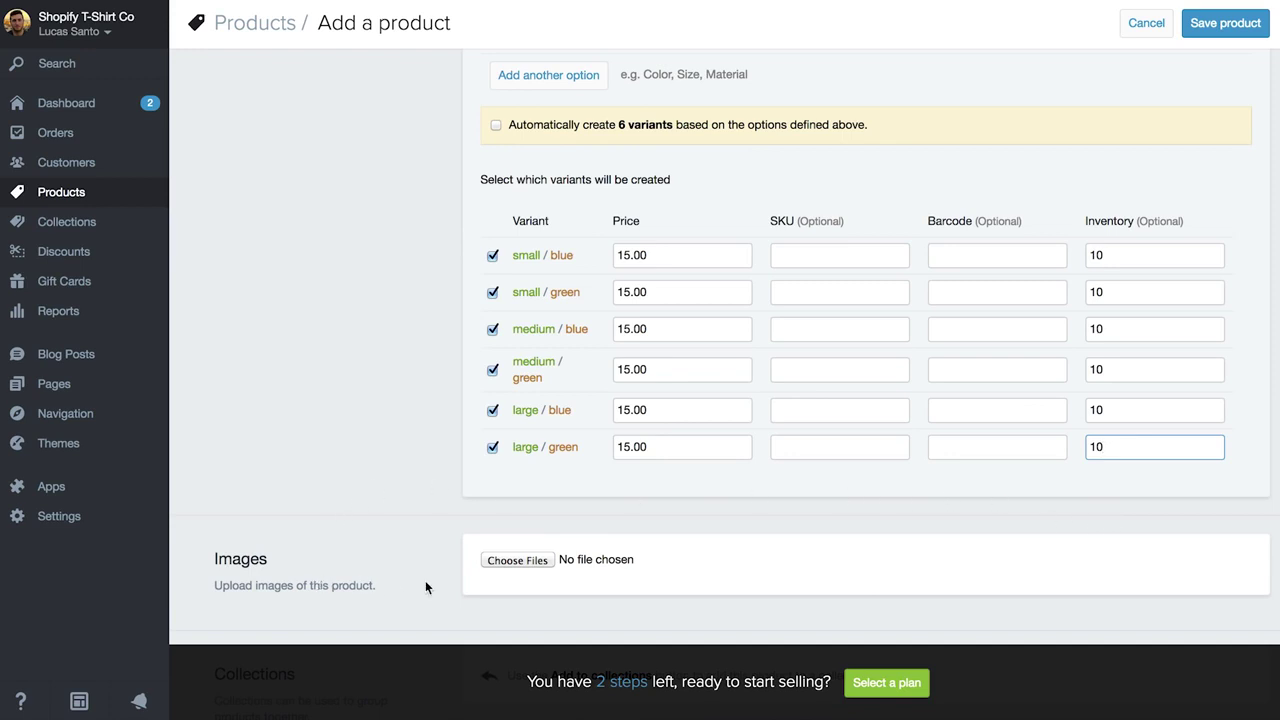
Upload the Blue and Green design JPGs from Shopify T-Shirt Co. > Products > Design Tee > Dark Print.
{"action": "left_click", "coordinate": [500, 563]}
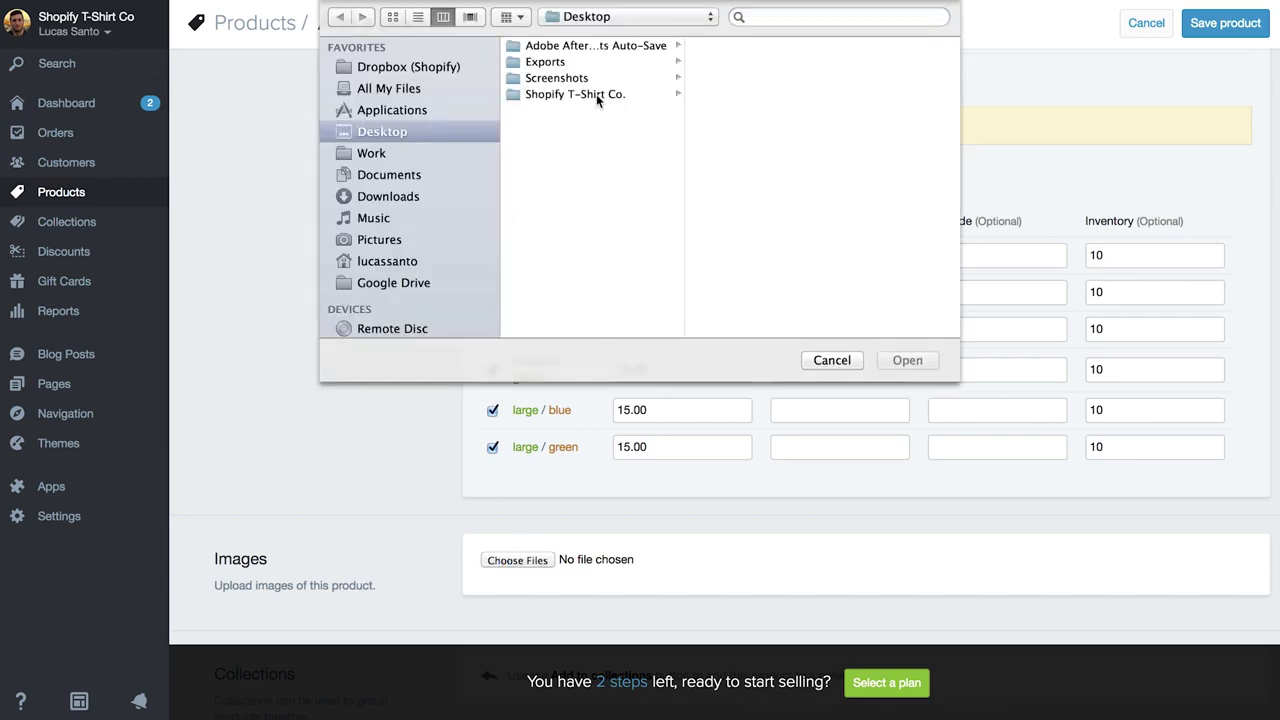
{"action": "left_click", "coordinate": [596, 95]}
{"action": "left_click", "coordinate": [725, 96]}
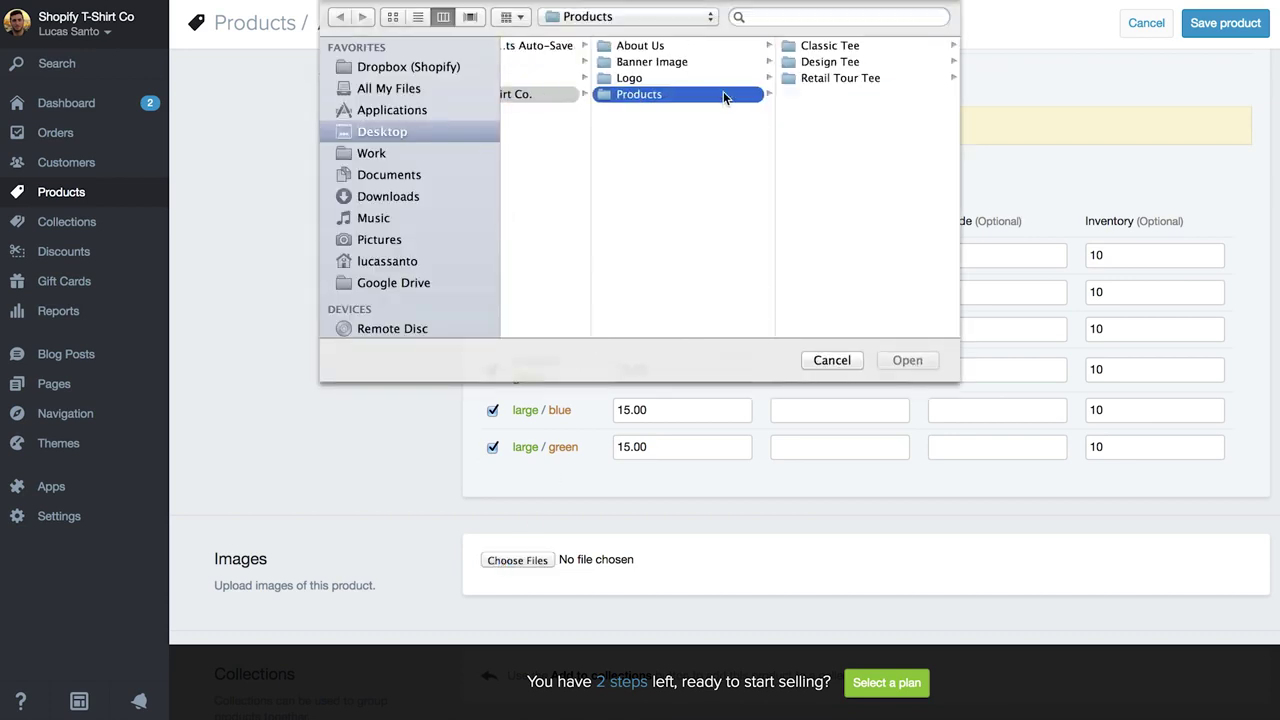
{"action": "left_click", "coordinate": [855, 65]}
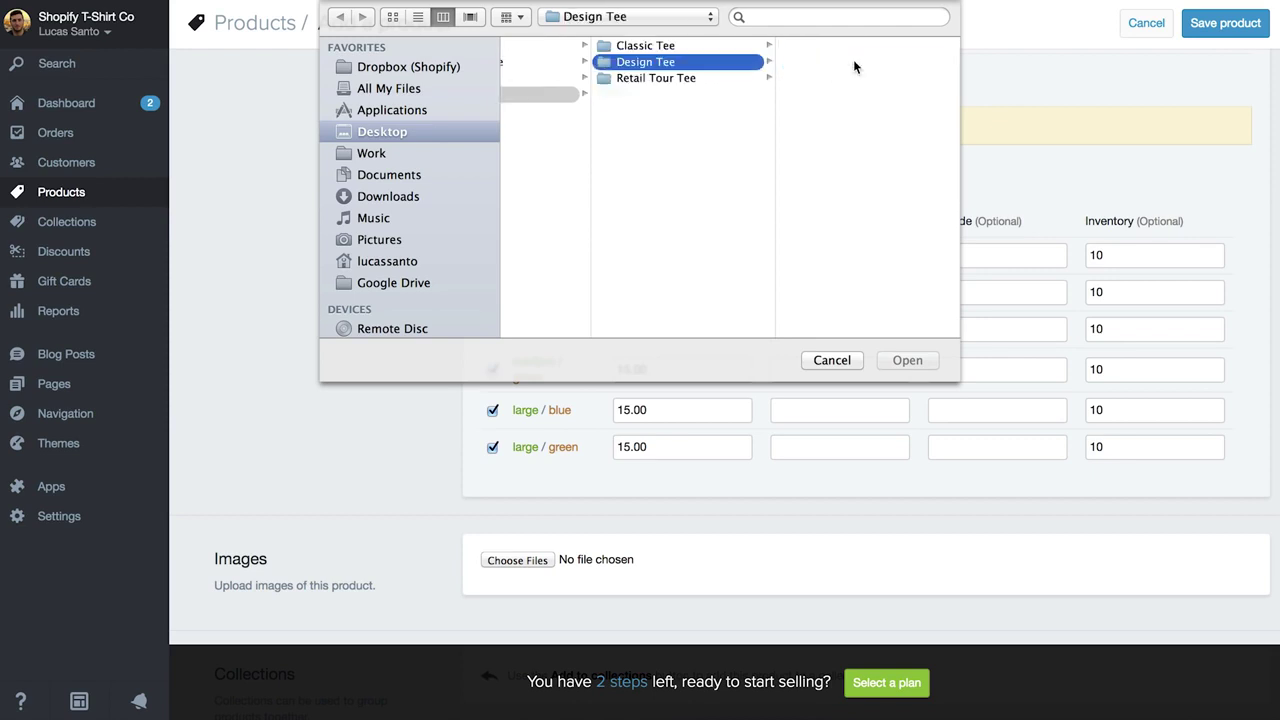
{"action": "left_click", "coordinate": [846, 46]}
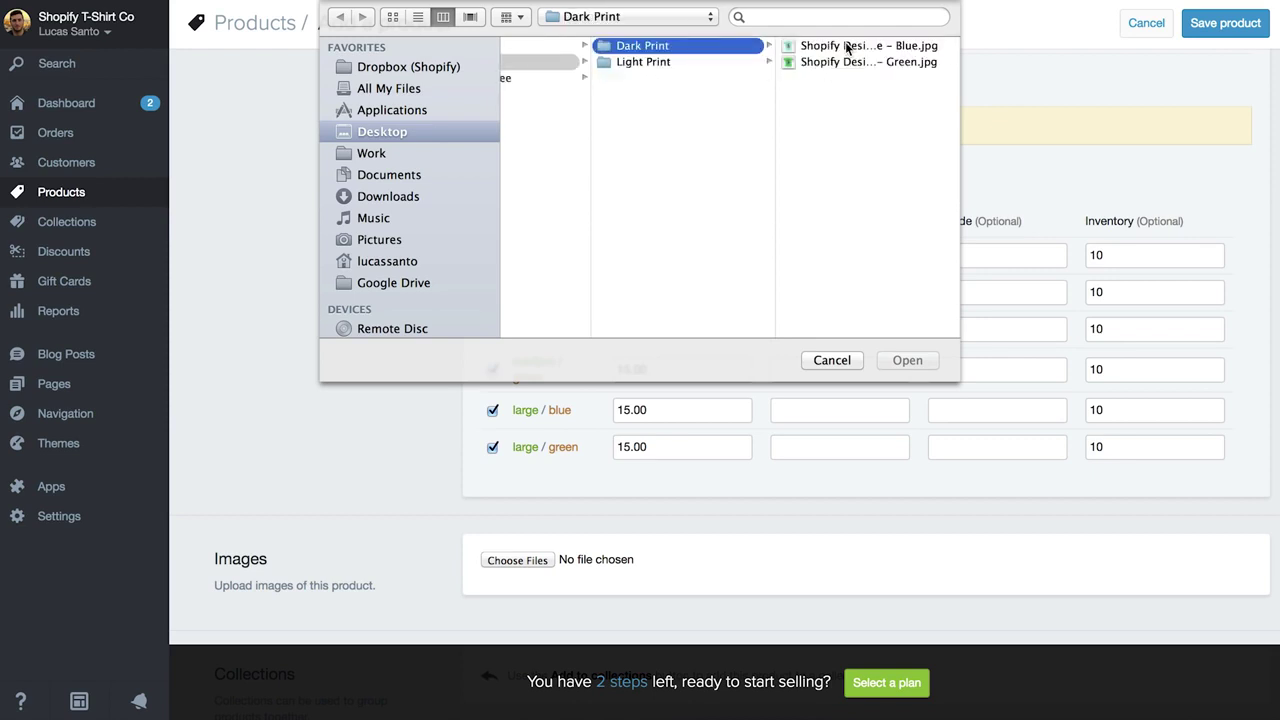
{"action": "left_click", "coordinate": [846, 46]}
{"action": "left_click", "coordinate": [717, 61], "text": "shift"}
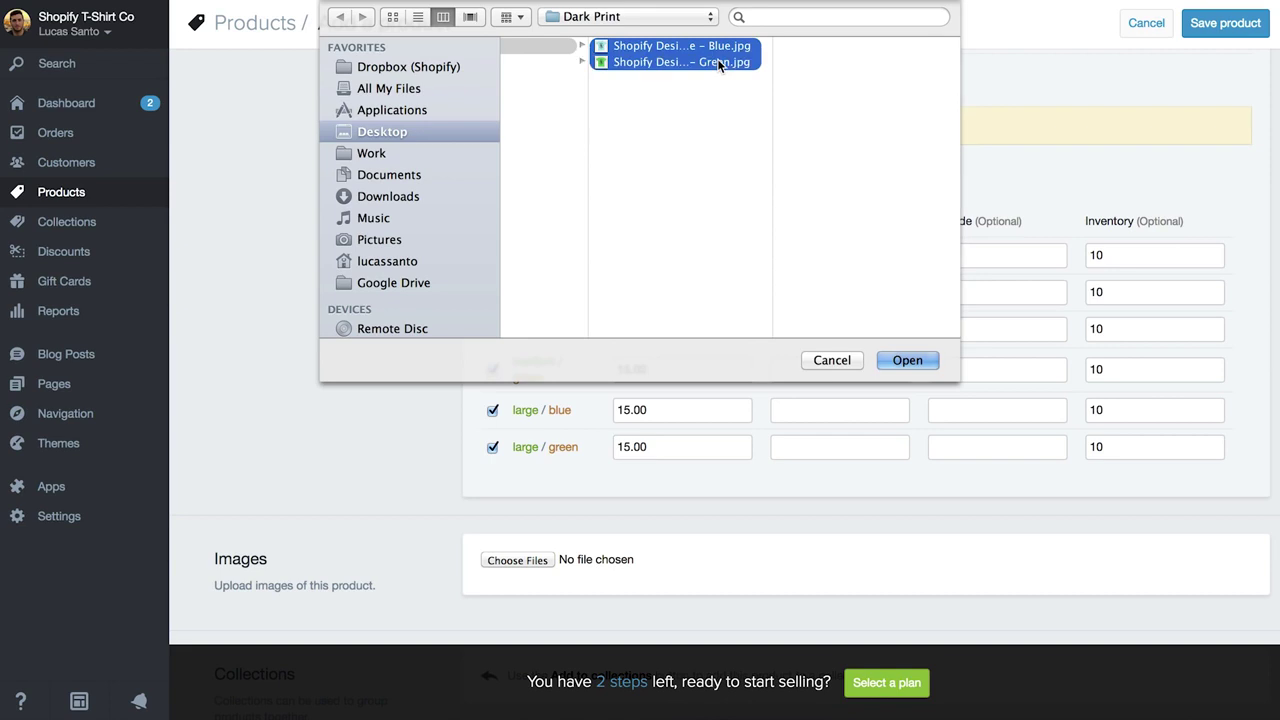
{"action": "left_click", "coordinate": [910, 358]}
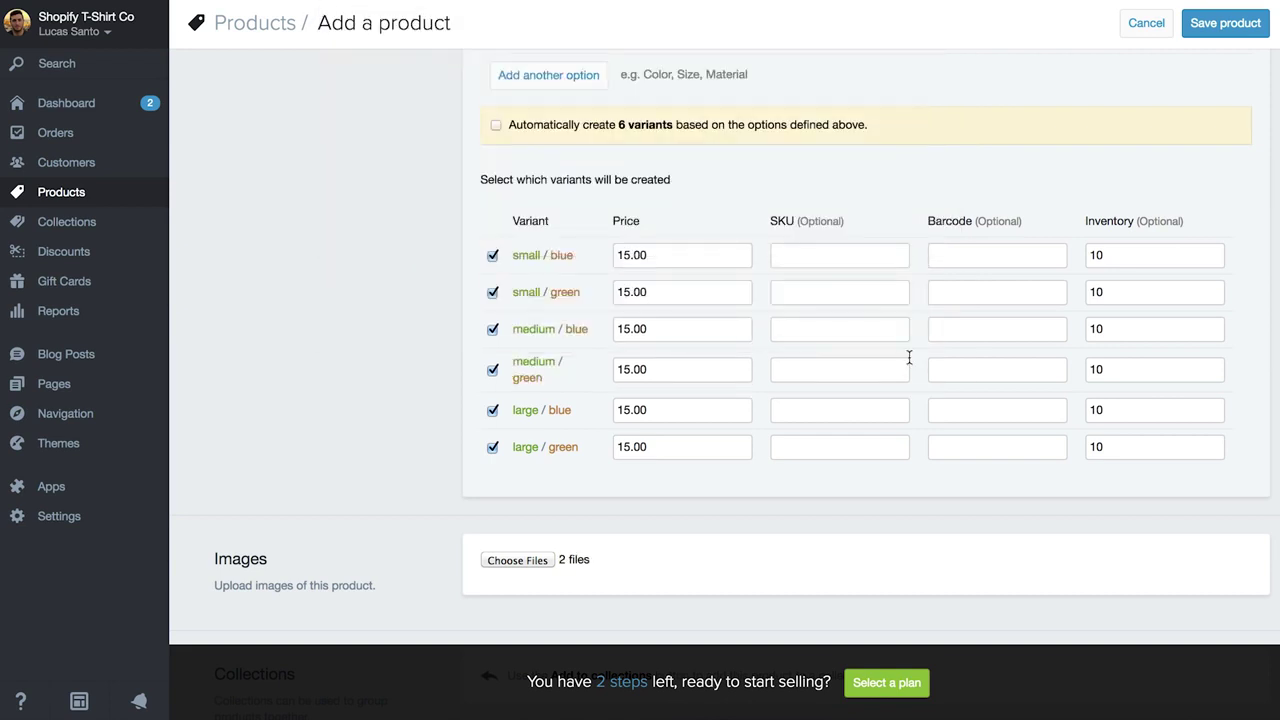
{"action": "scroll", "coordinate": [406, 437], "scroll_direction": "down", "scroll_amount": 3}
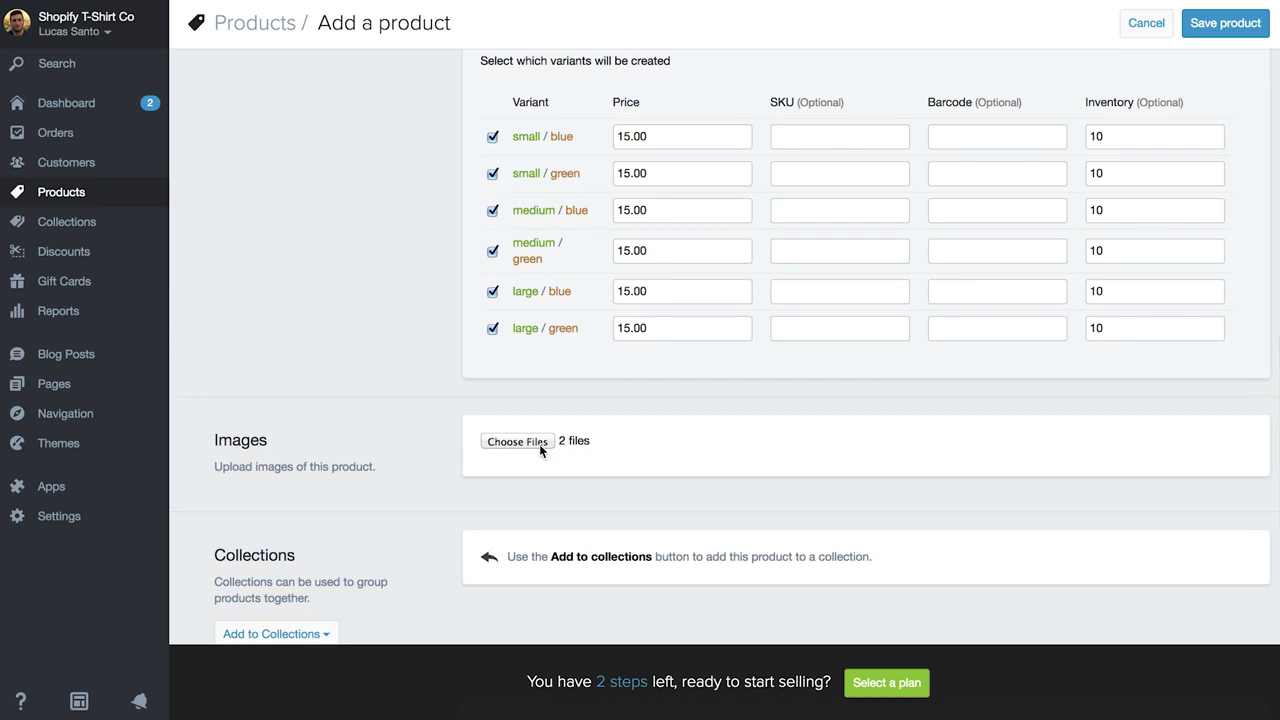
{"action": "scroll", "coordinate": [610, 448], "scroll_direction": "down", "scroll_amount": 1}
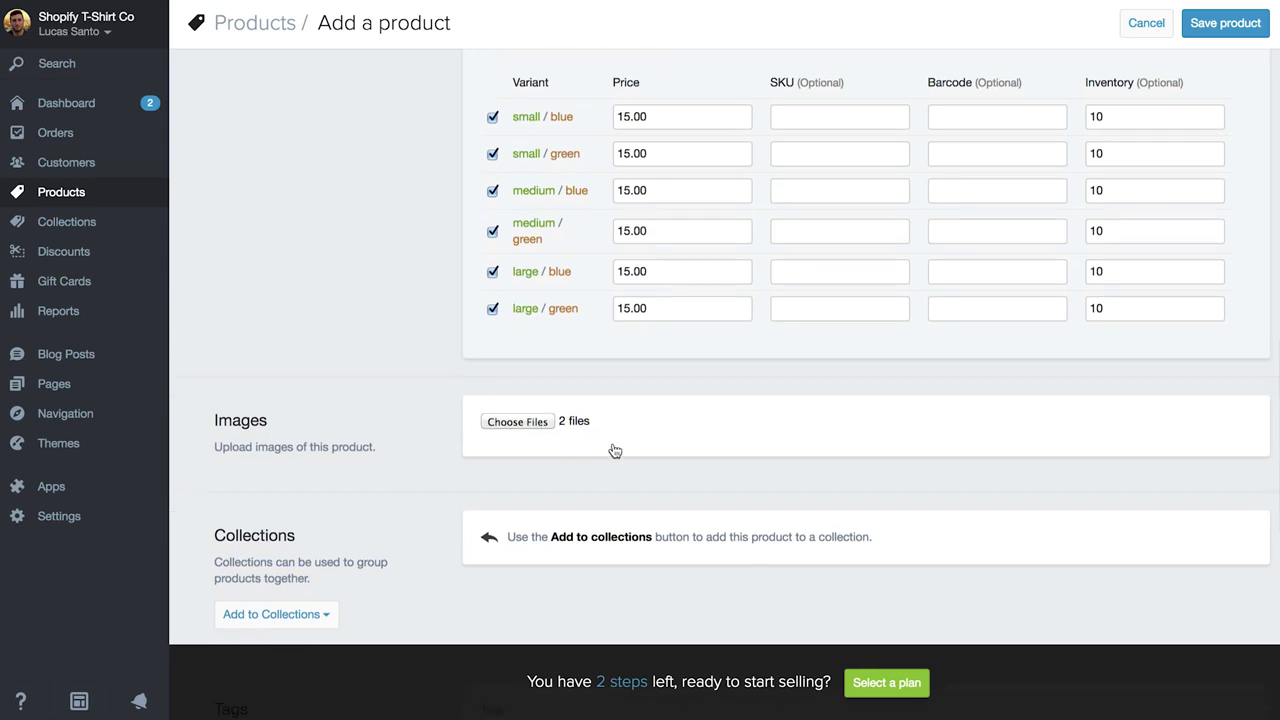
Save the new Shopify Design Tee product.
{"action": "left_click", "coordinate": [1226, 27]}
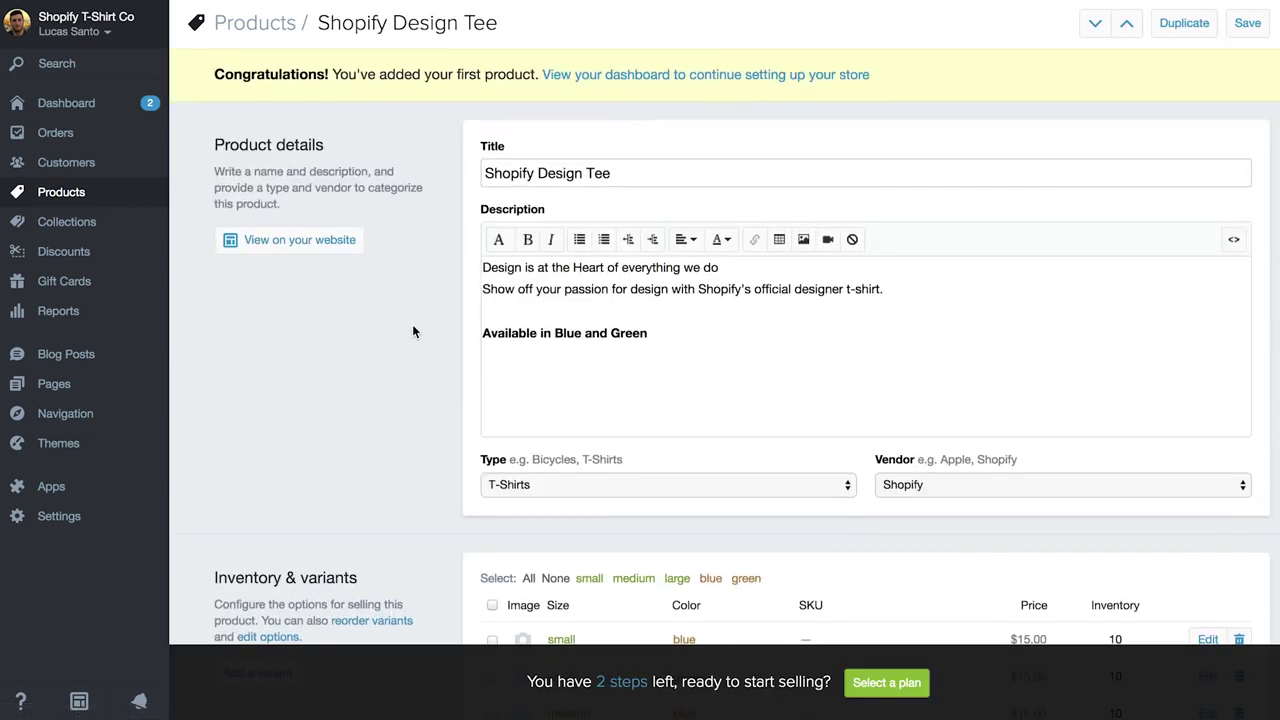
{"action": "scroll", "coordinate": [413, 331], "scroll_direction": "down", "scroll_amount": 5}
{"action": "scroll", "coordinate": [412, 331], "scroll_direction": "down", "scroll_amount": 2}
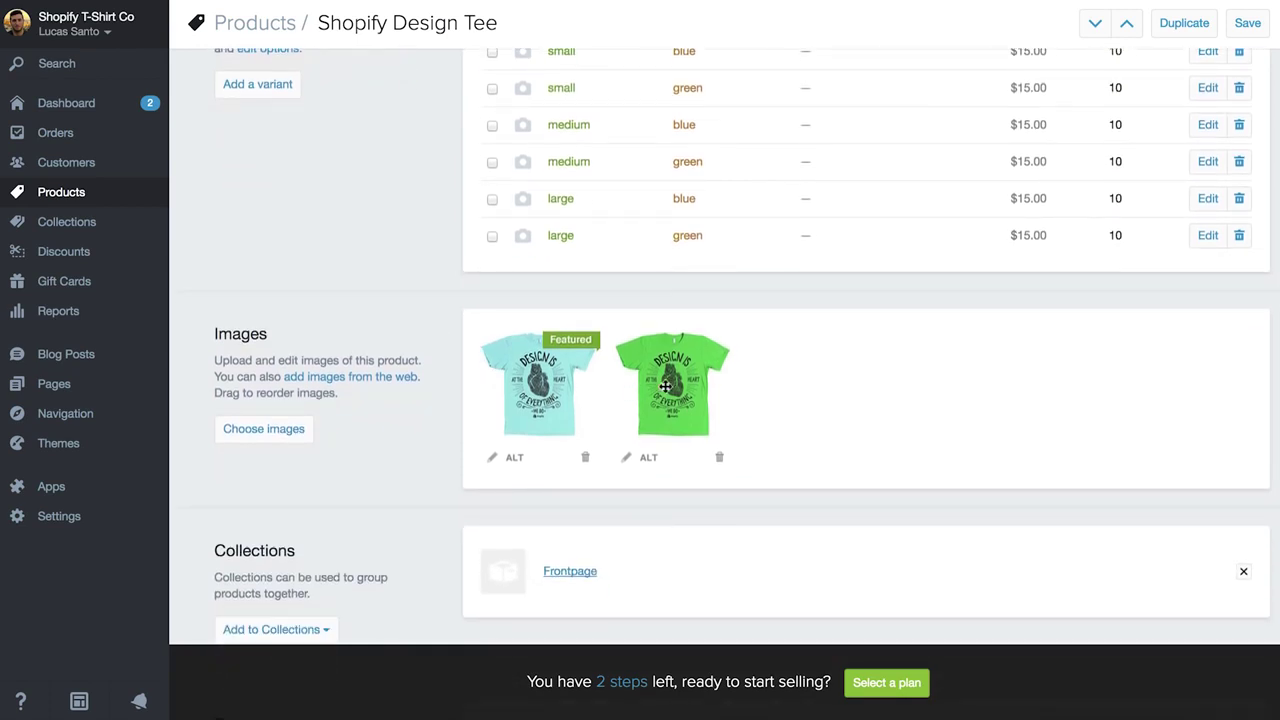
Drag the image thumbnails so the blue shirt stays Featured, ahead of the green one.
{"action": "mouse_move", "coordinate": [665, 385]}
{"action": "left_mouse_down"}
{"action": "mouse_move", "coordinate": [566, 420]}
{"action": "mouse_move", "coordinate": [541, 372]}
{"action": "mouse_move", "coordinate": [669, 388]}
{"action": "left_mouse_up"}
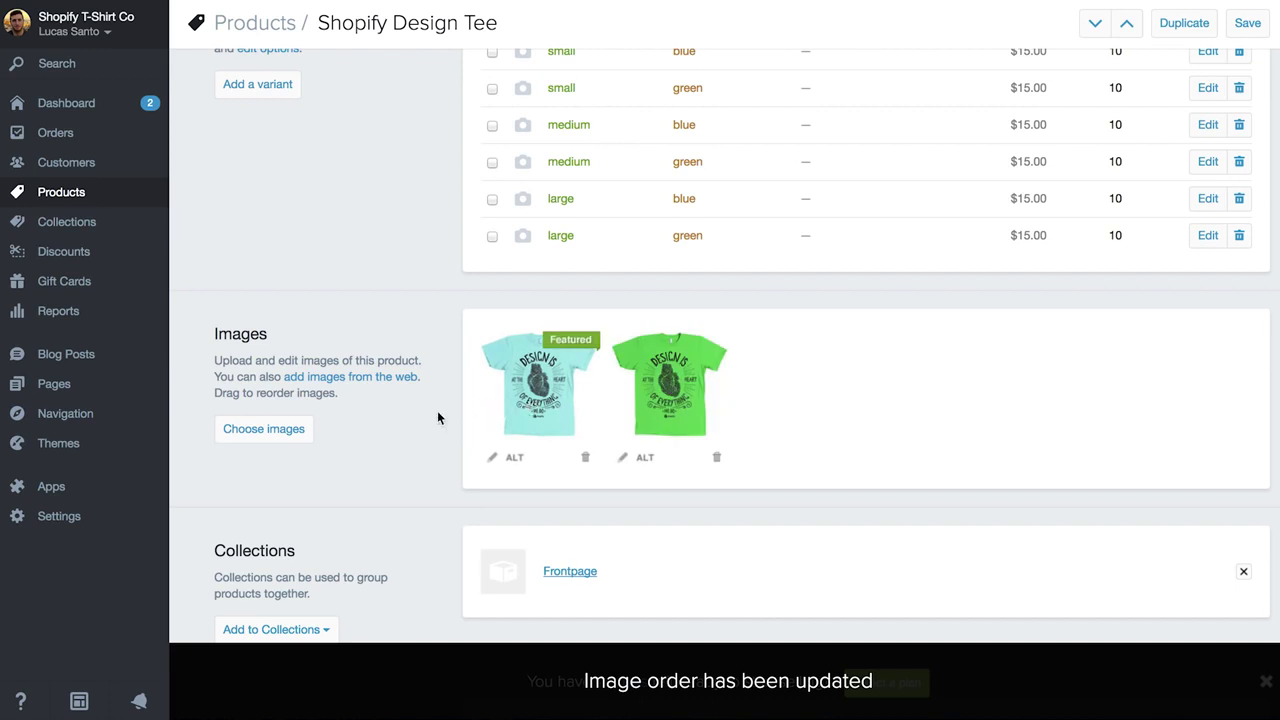
{"action": "scroll", "coordinate": [399, 418], "scroll_direction": "down", "scroll_amount": 1}
{"action": "scroll", "coordinate": [399, 420], "scroll_direction": "down", "scroll_amount": 1}
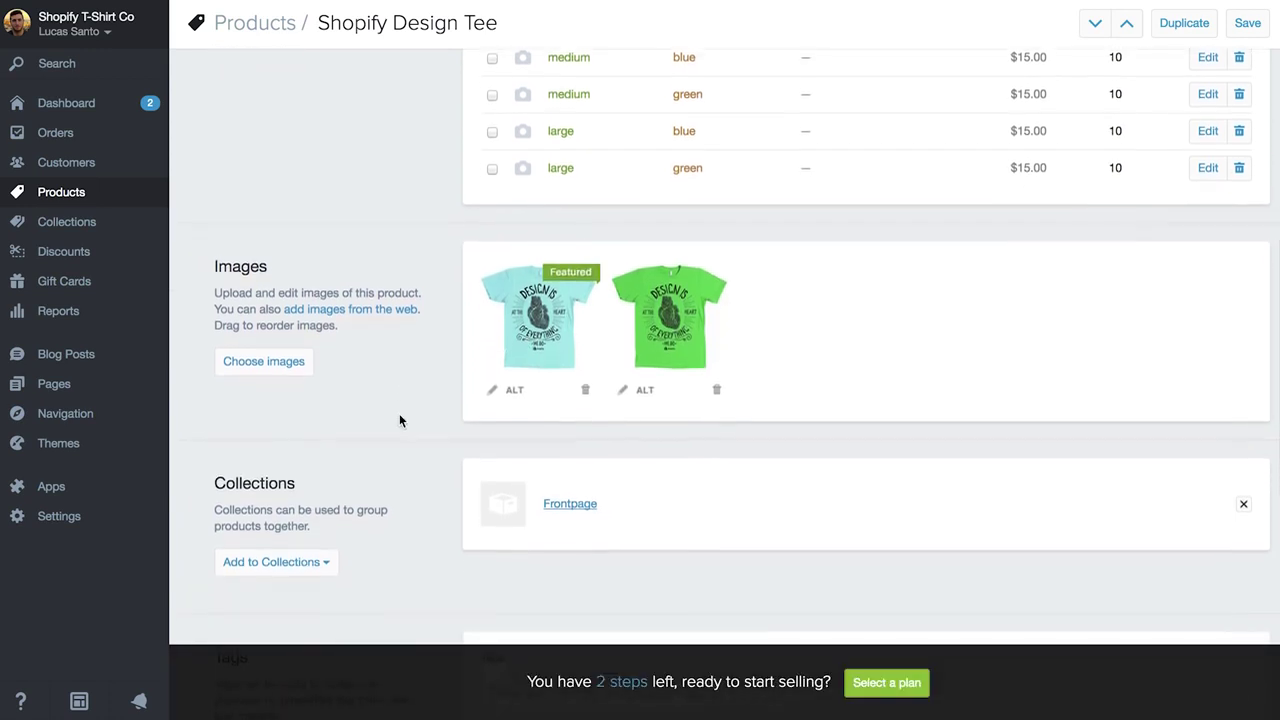
{"action": "scroll", "coordinate": [399, 420], "scroll_direction": "up", "scroll_amount": 2}
{"action": "scroll", "coordinate": [399, 420], "scroll_direction": "up", "scroll_amount": 4}
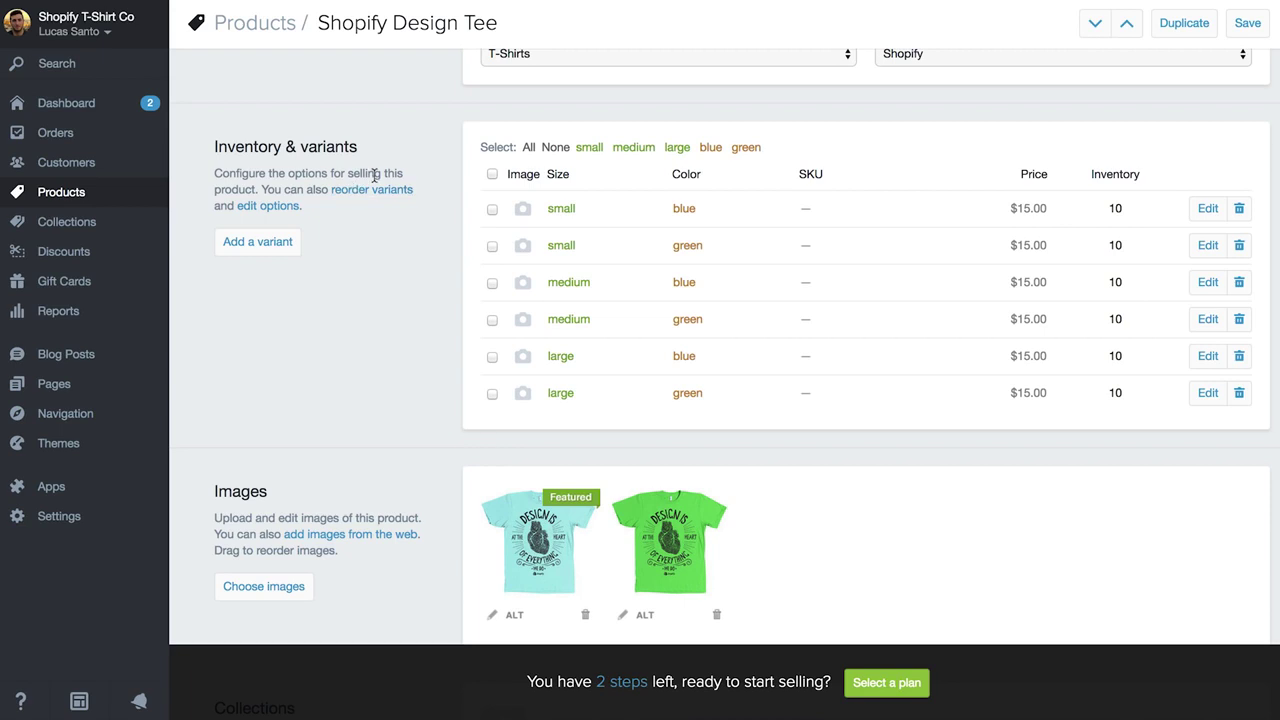
Assign the blue shirt image to the blue variant and the green image to the green variant.
{"action": "left_click", "coordinate": [521, 212]}
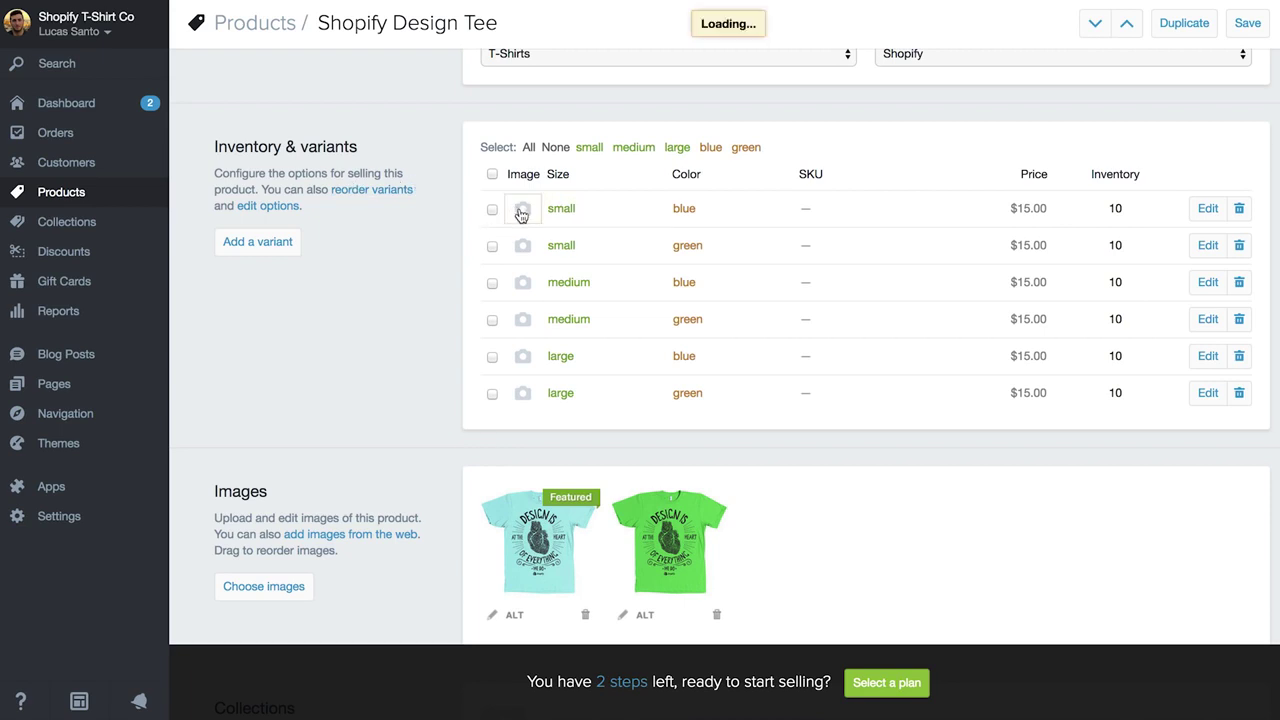
{"action": "left_click", "coordinate": [432, 200]}
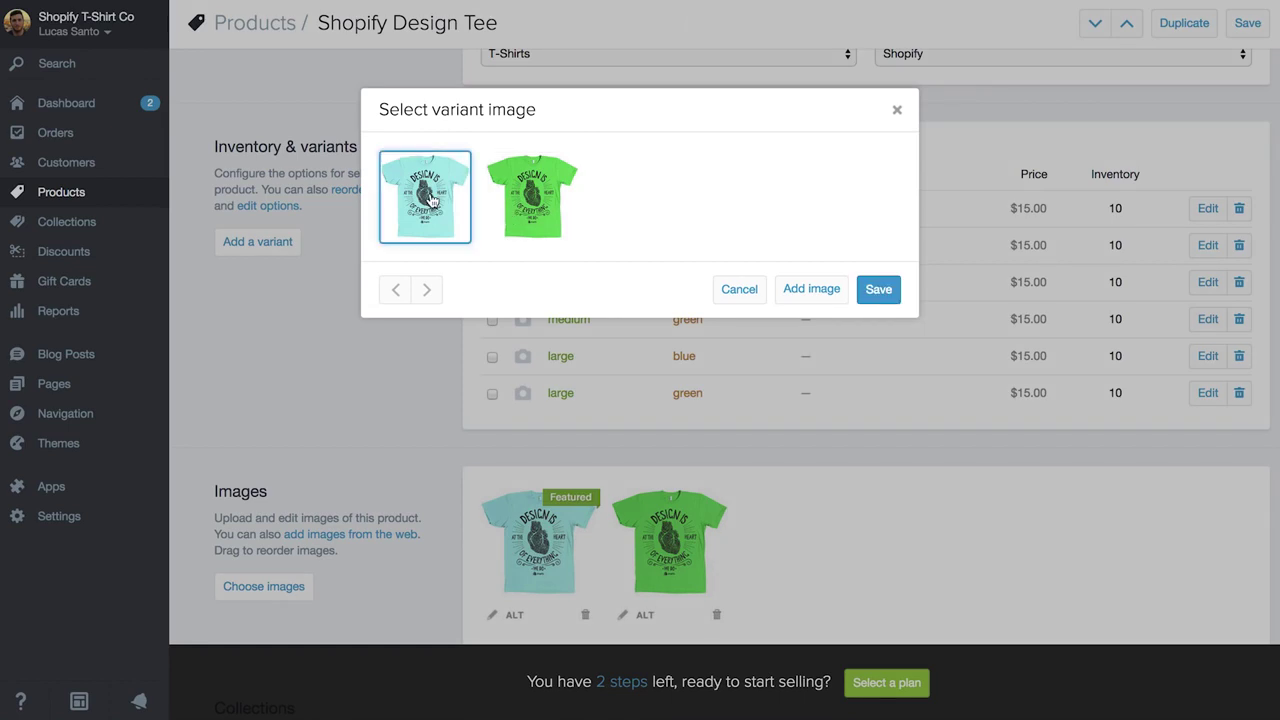
{"action": "left_click", "coordinate": [888, 294]}
{"action": "left_click", "coordinate": [524, 249]}
{"action": "left_click", "coordinate": [532, 197]}
{"action": "left_click", "coordinate": [878, 290]}
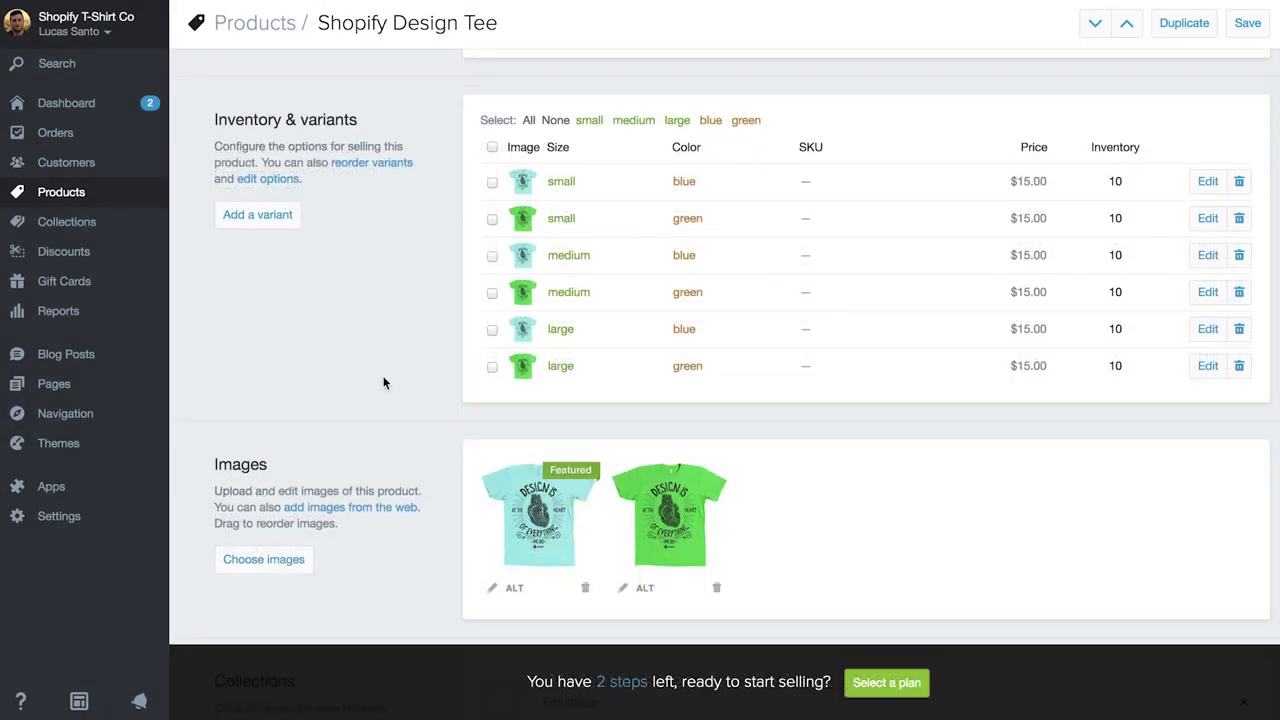
Make sure the product is in the Frontpage collection.
{"action": "scroll", "coordinate": [383, 383], "scroll_direction": "down", "scroll_amount": 5}
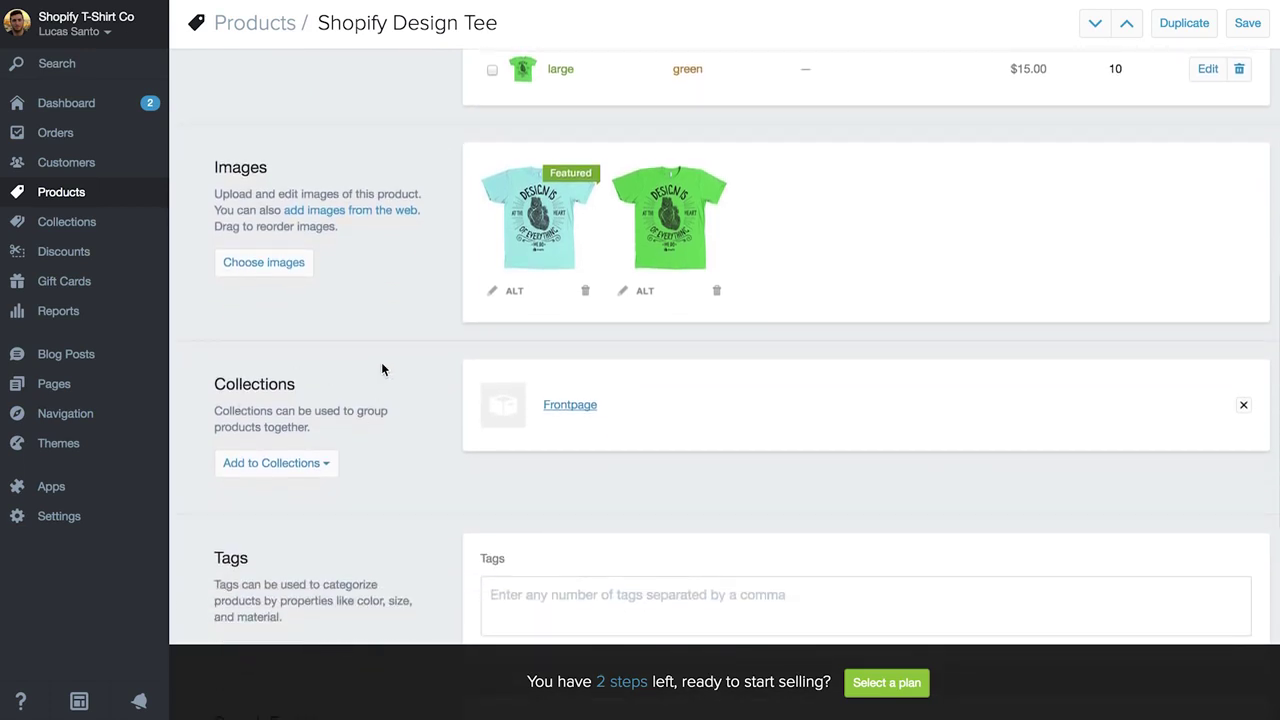
{"action": "left_click", "coordinate": [322, 470]}
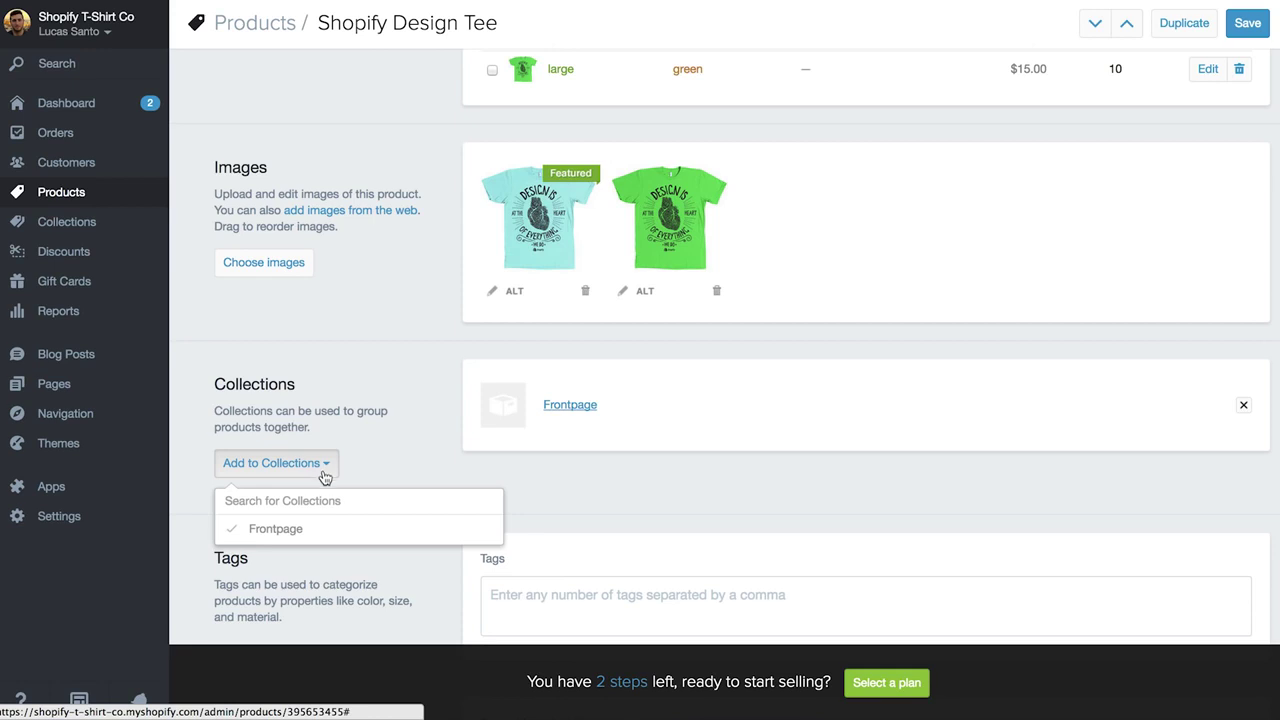
{"action": "left_click", "coordinate": [331, 538]}
{"action": "left_click", "coordinate": [331, 538]}
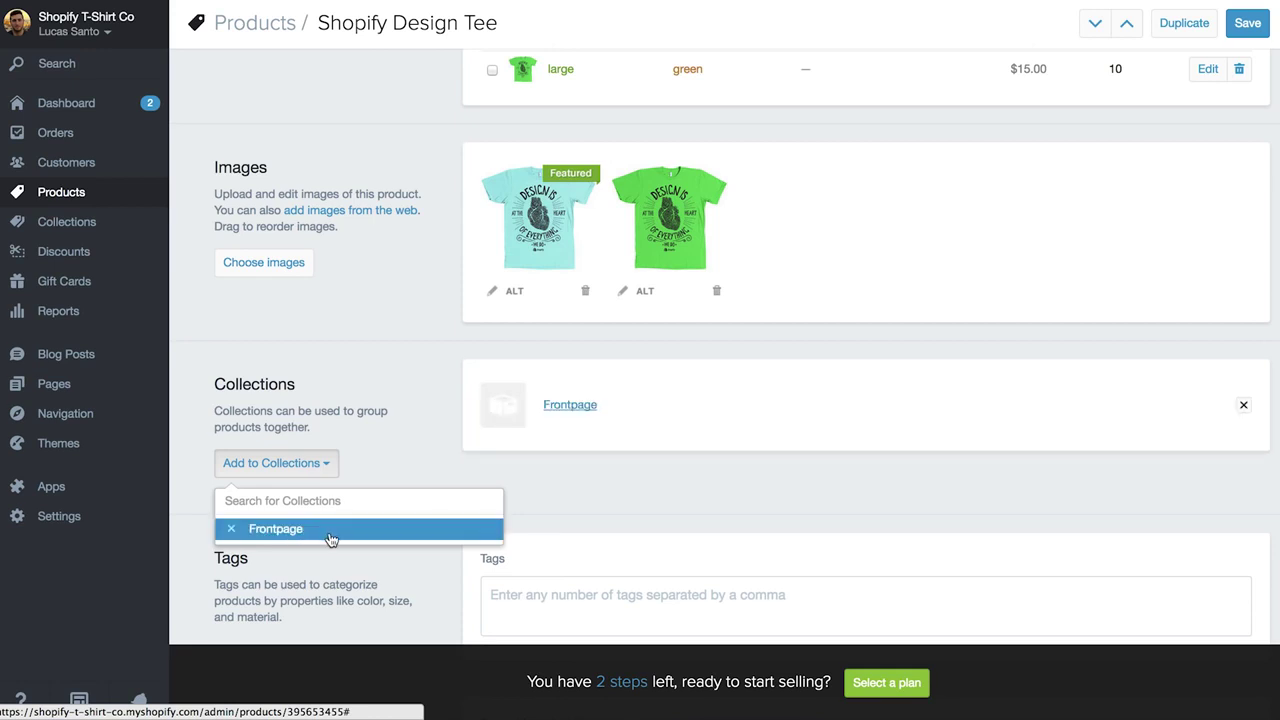
{"action": "left_click", "coordinate": [393, 445]}
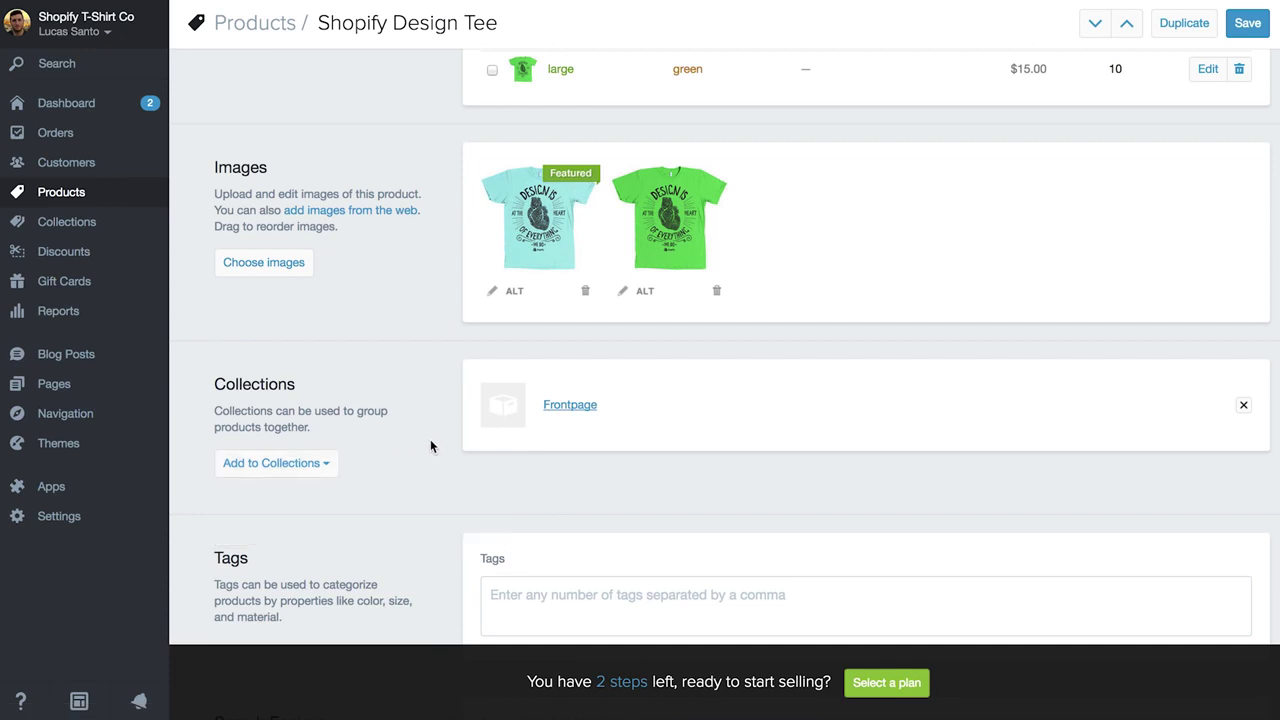
{"action": "scroll", "coordinate": [615, 440], "scroll_direction": "down", "scroll_amount": 3}
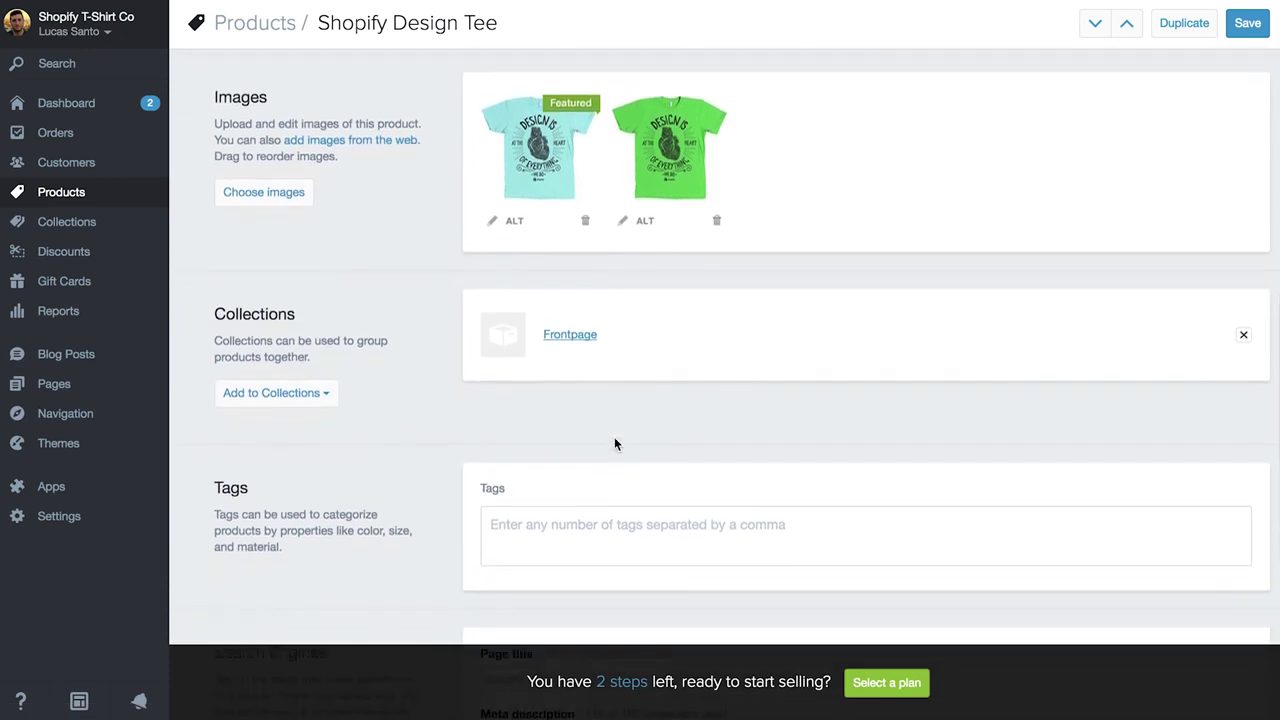
Add the tags t-shirt, blue, green, small, medium and large to the Design Tee and save.
{"action": "left_click", "coordinate": [605, 450]}
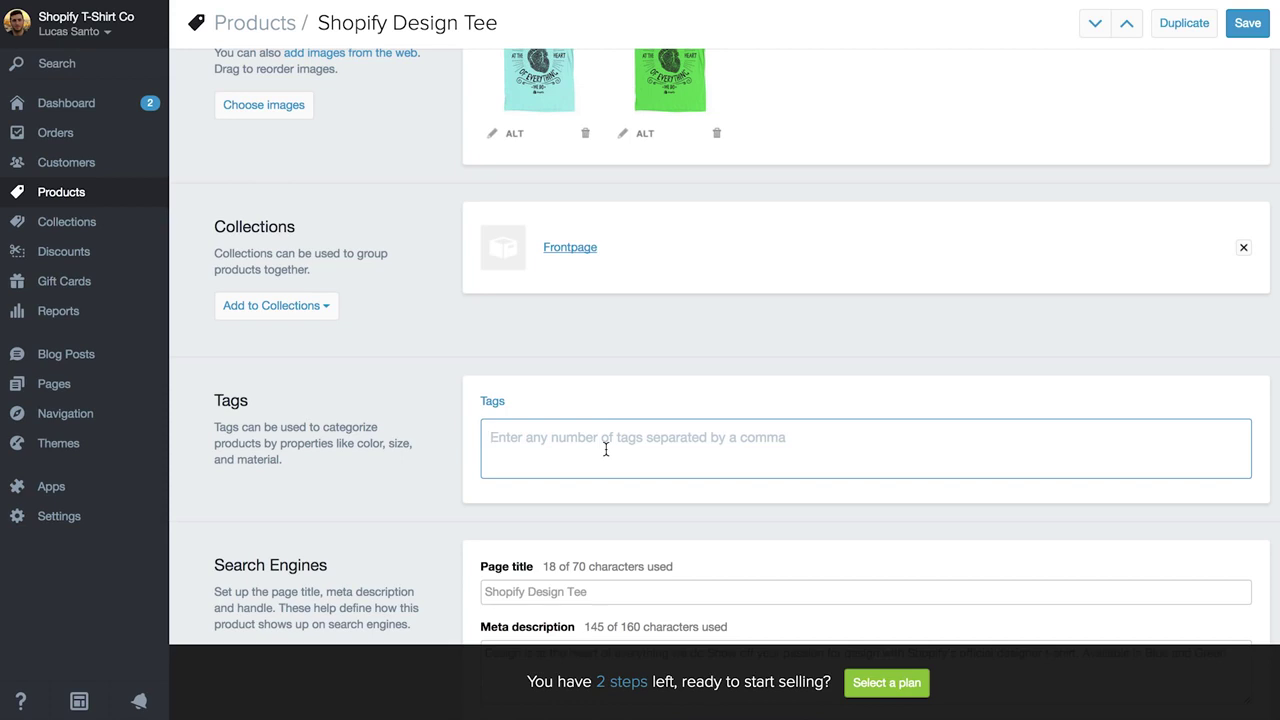
{"action": "type", "text": "t-shir"}
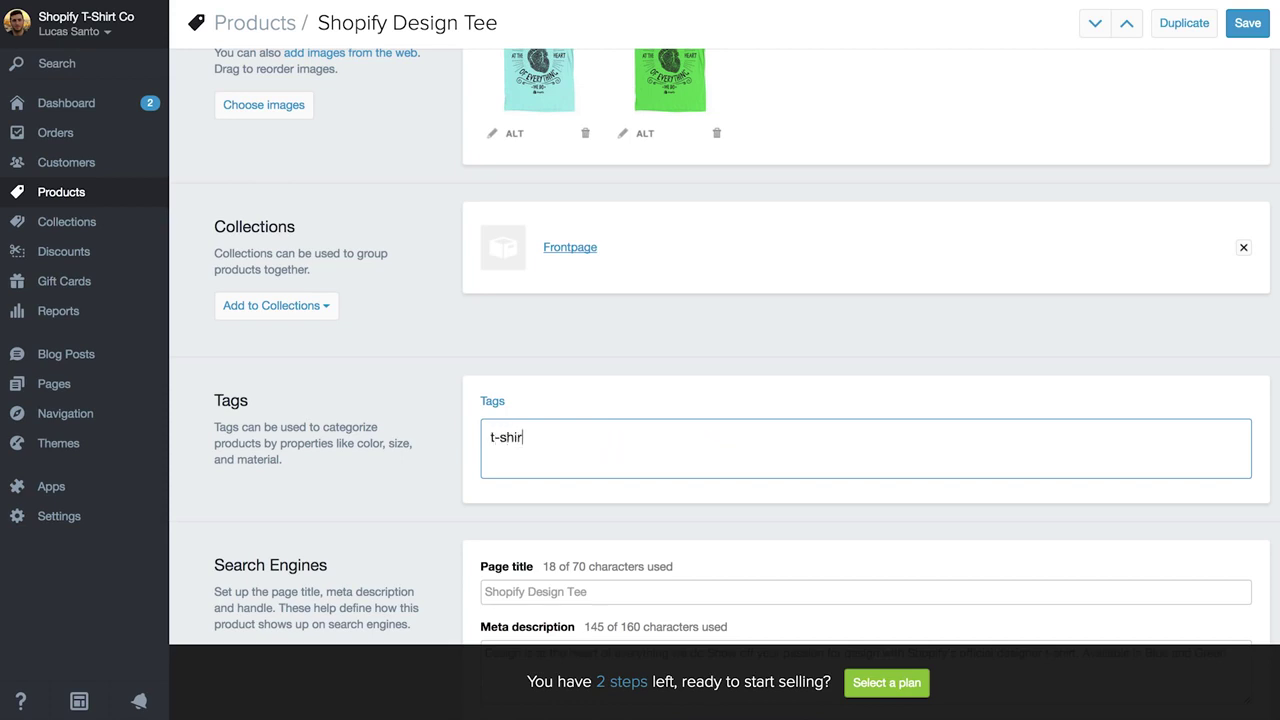
{"action": "type", "text": "t, blue, green, s"}
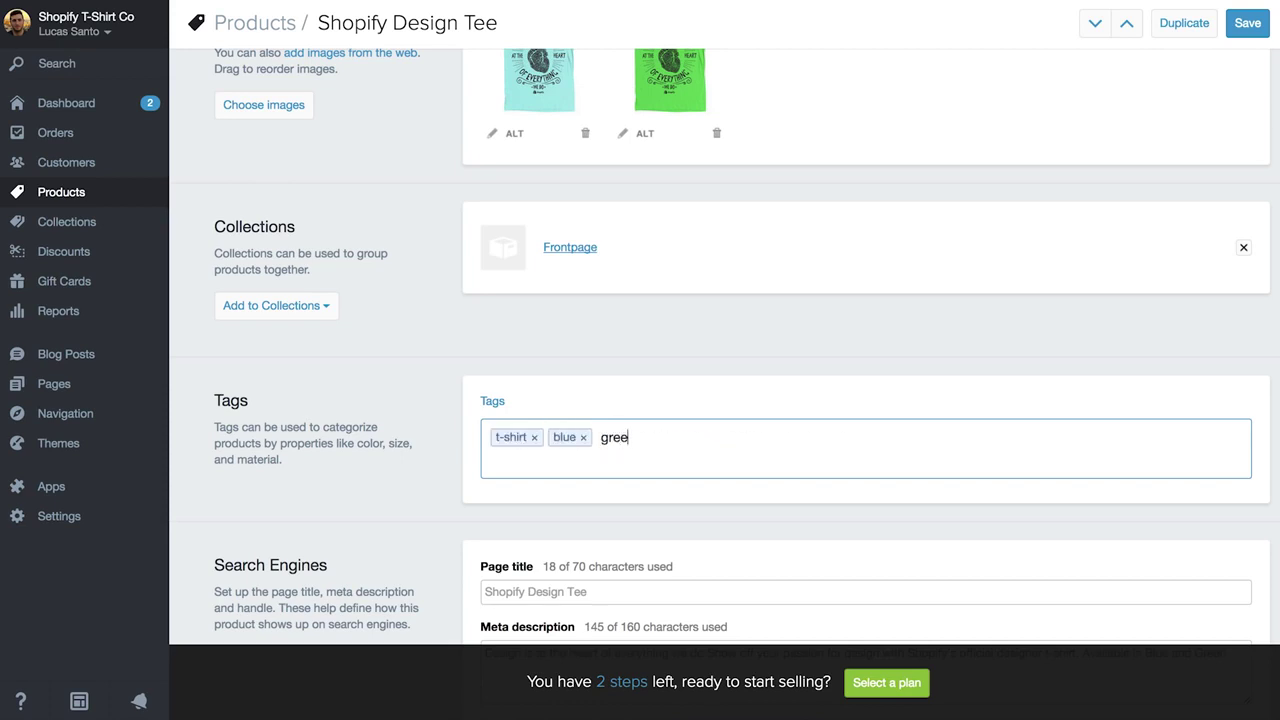
{"action": "type", "text": "mall, me"}
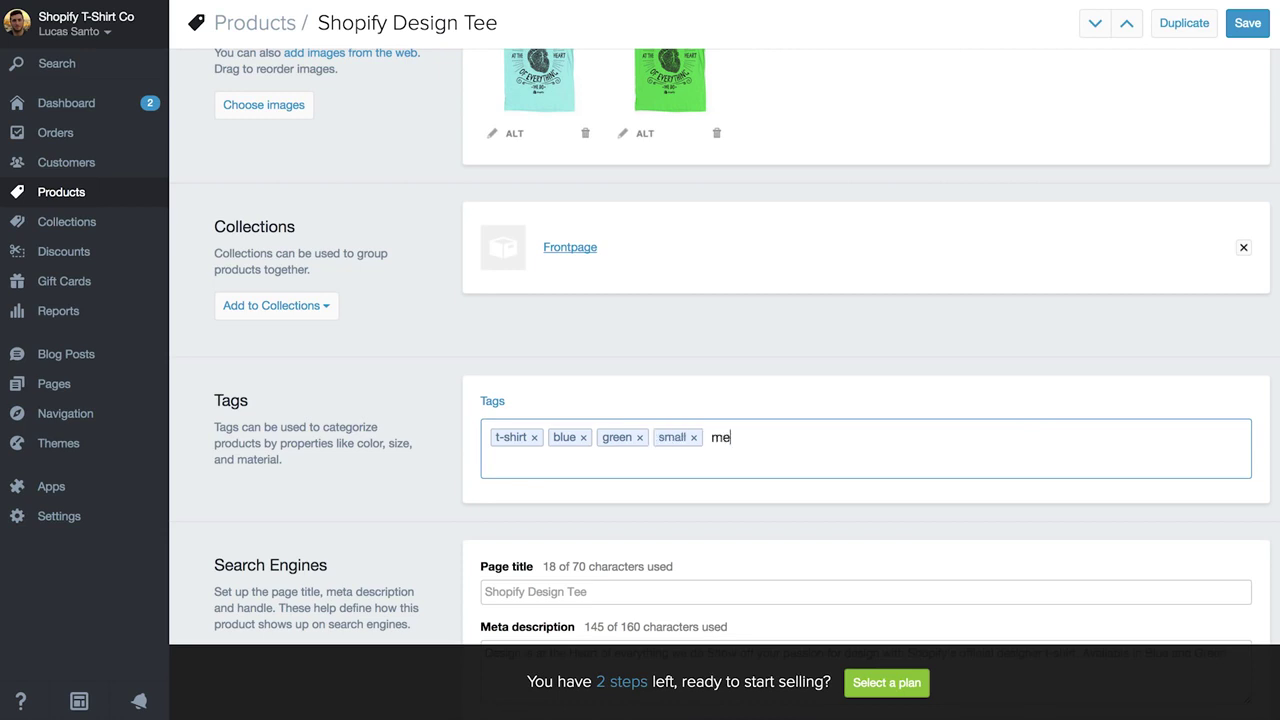
{"action": "type", "text": "dium, large,"}
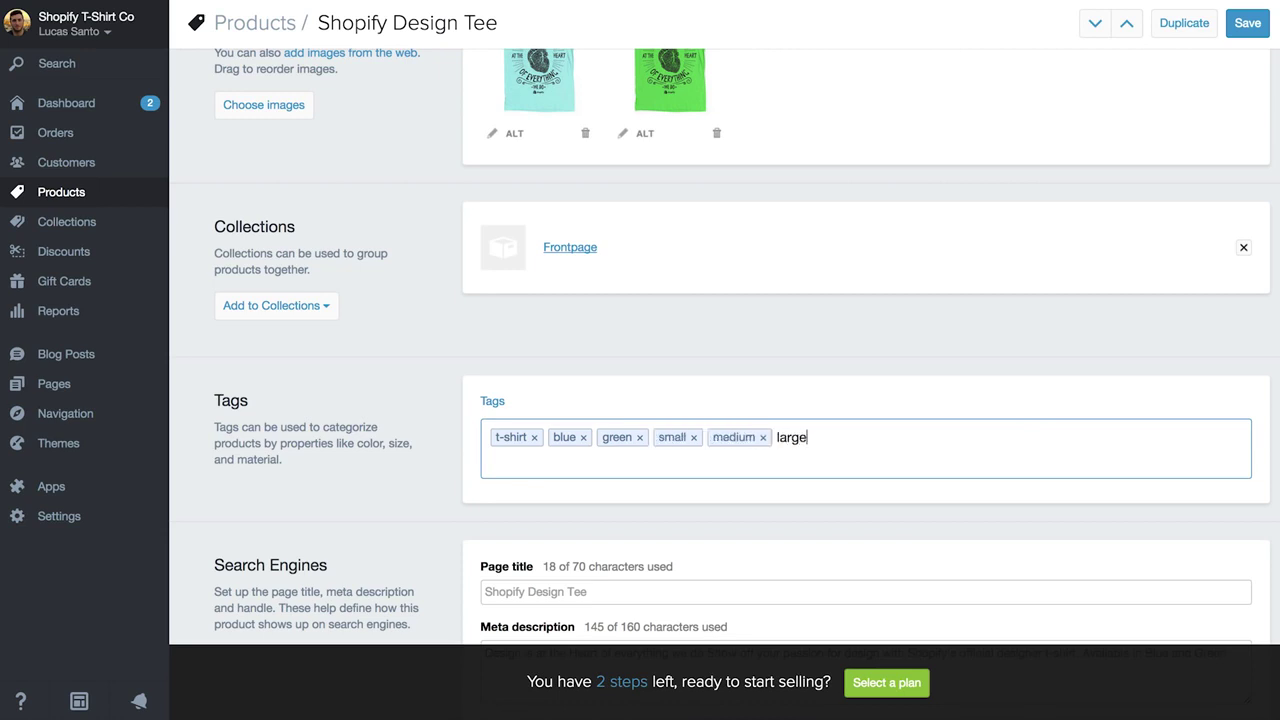
{"action": "scroll", "coordinate": [571, 441], "scroll_direction": "down", "scroll_amount": 2}
{"action": "scroll", "coordinate": [571, 441], "scroll_direction": "down", "scroll_amount": 3}
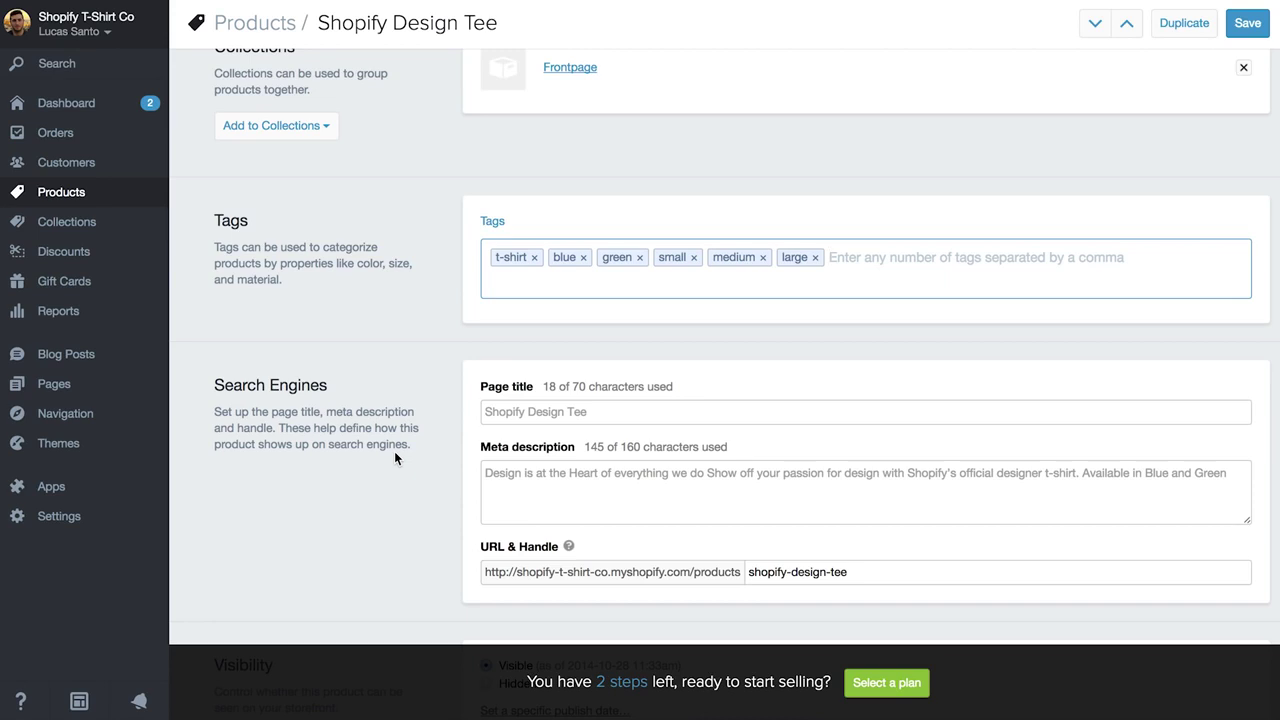
{"action": "scroll", "coordinate": [395, 455], "scroll_direction": "down", "scroll_amount": 1}
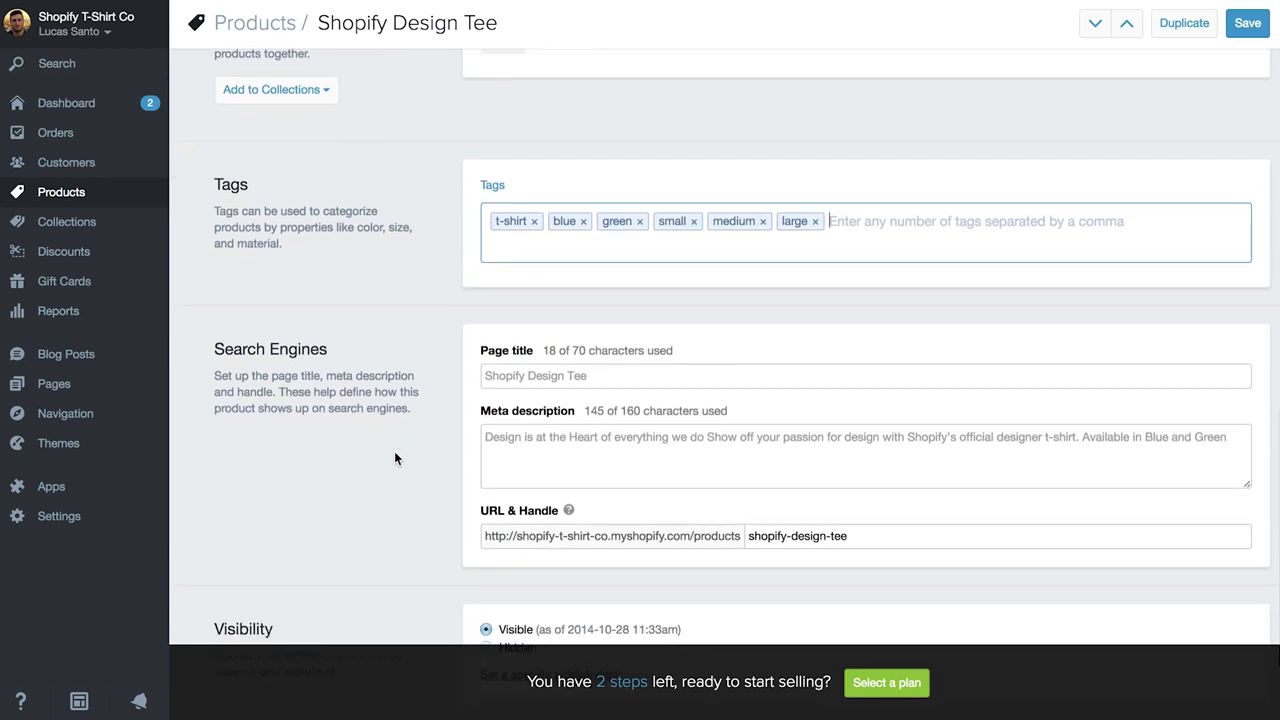
{"action": "scroll", "coordinate": [394, 452], "scroll_direction": "down", "scroll_amount": 3}
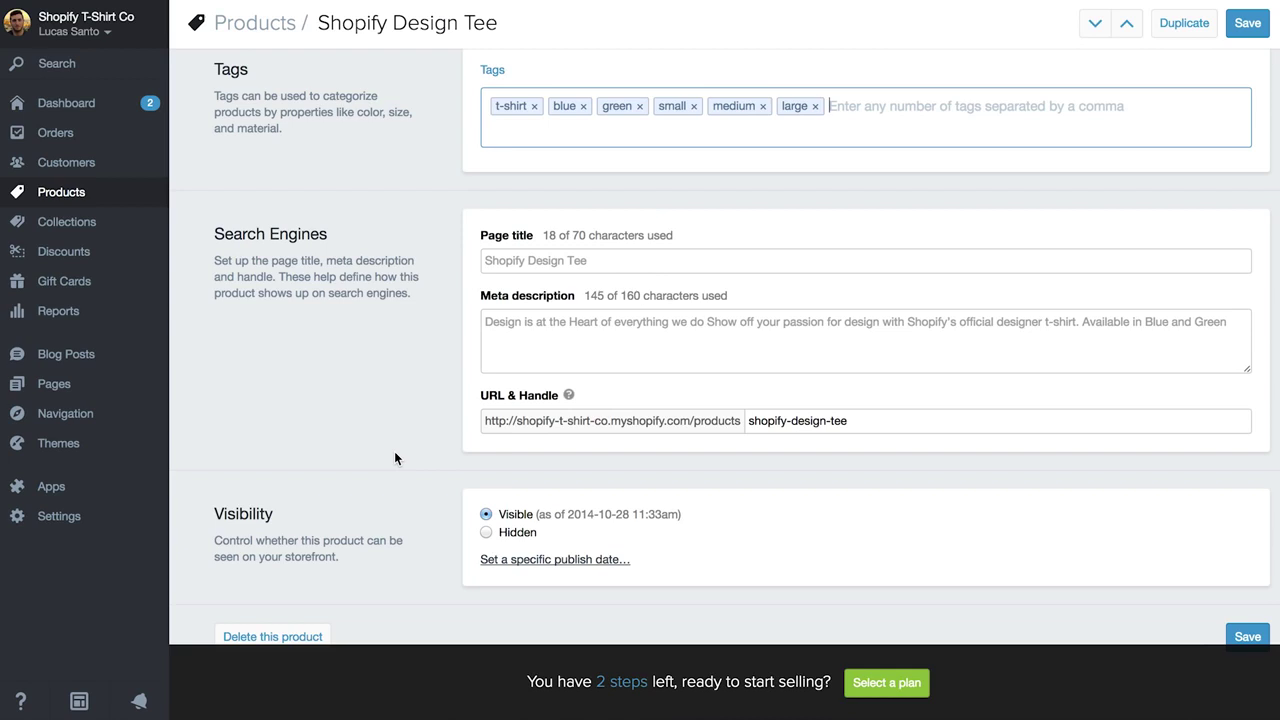
{"action": "scroll", "coordinate": [394, 452], "scroll_direction": "down", "scroll_amount": 1}
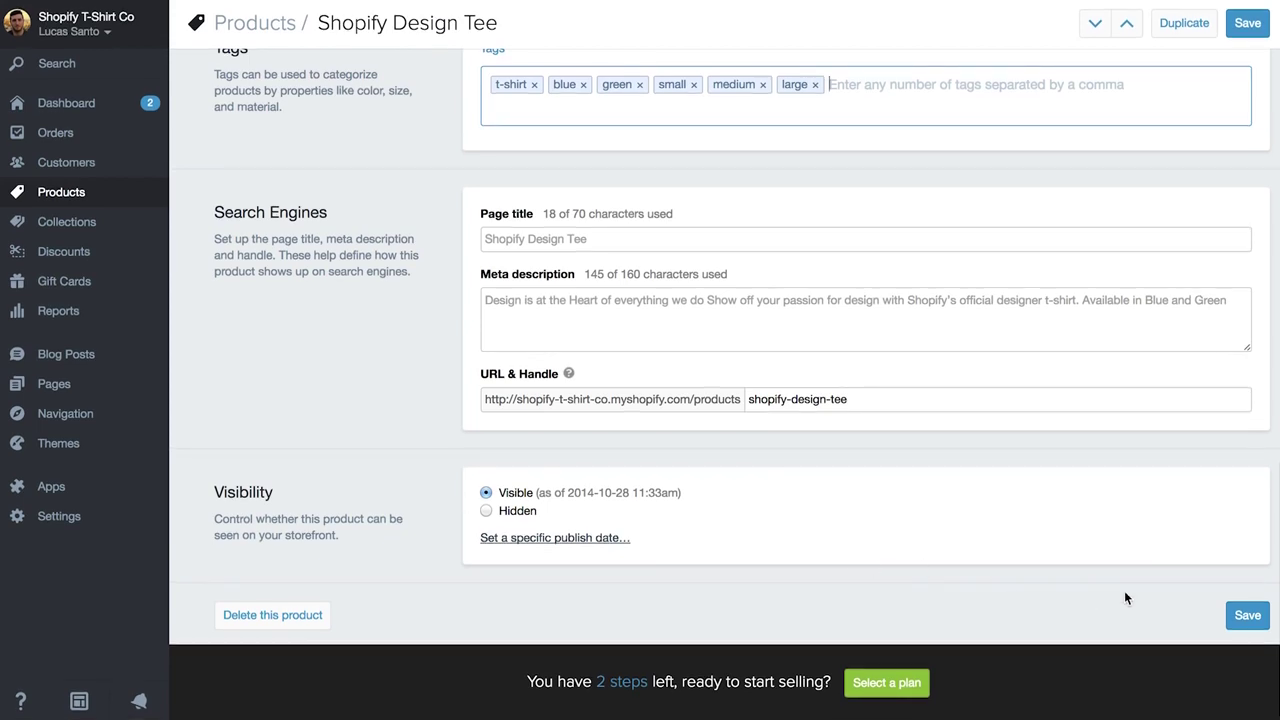
{"action": "left_click", "coordinate": [1248, 616]}
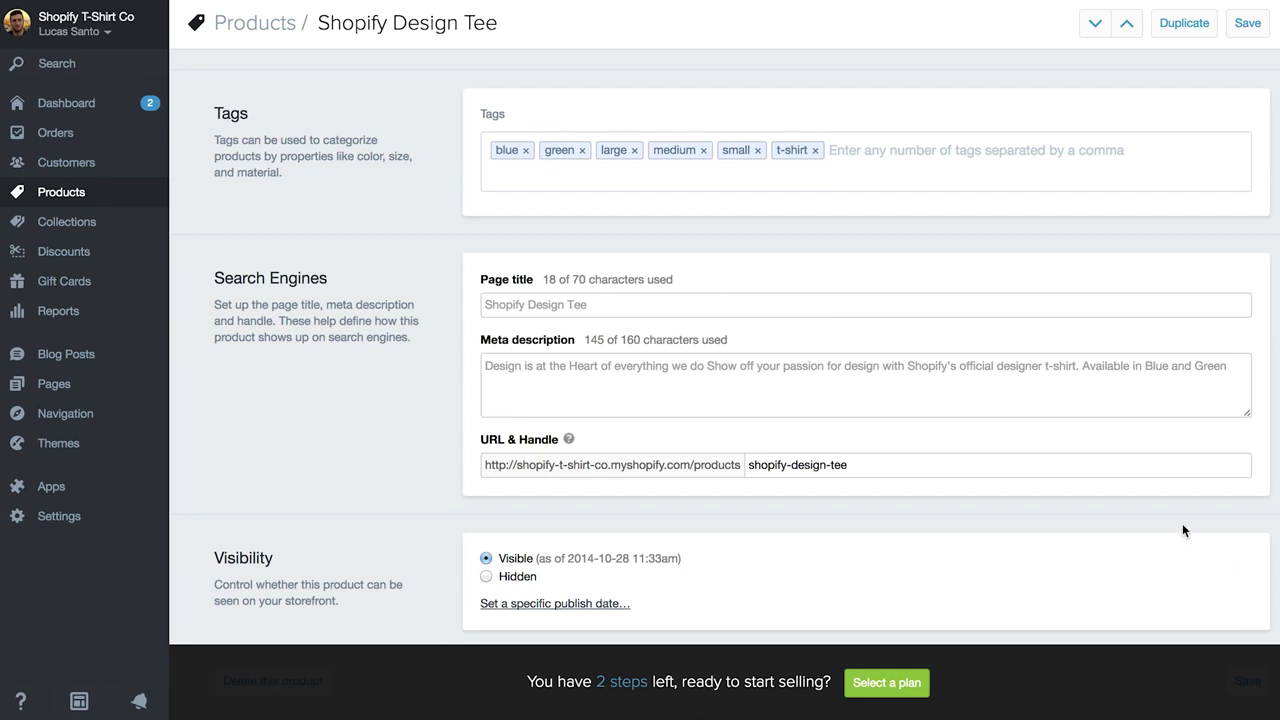
Go back to the Products list showing the six T-shirt products.
{"action": "scroll", "coordinate": [1182, 530], "scroll_direction": "down", "scroll_amount": 1}
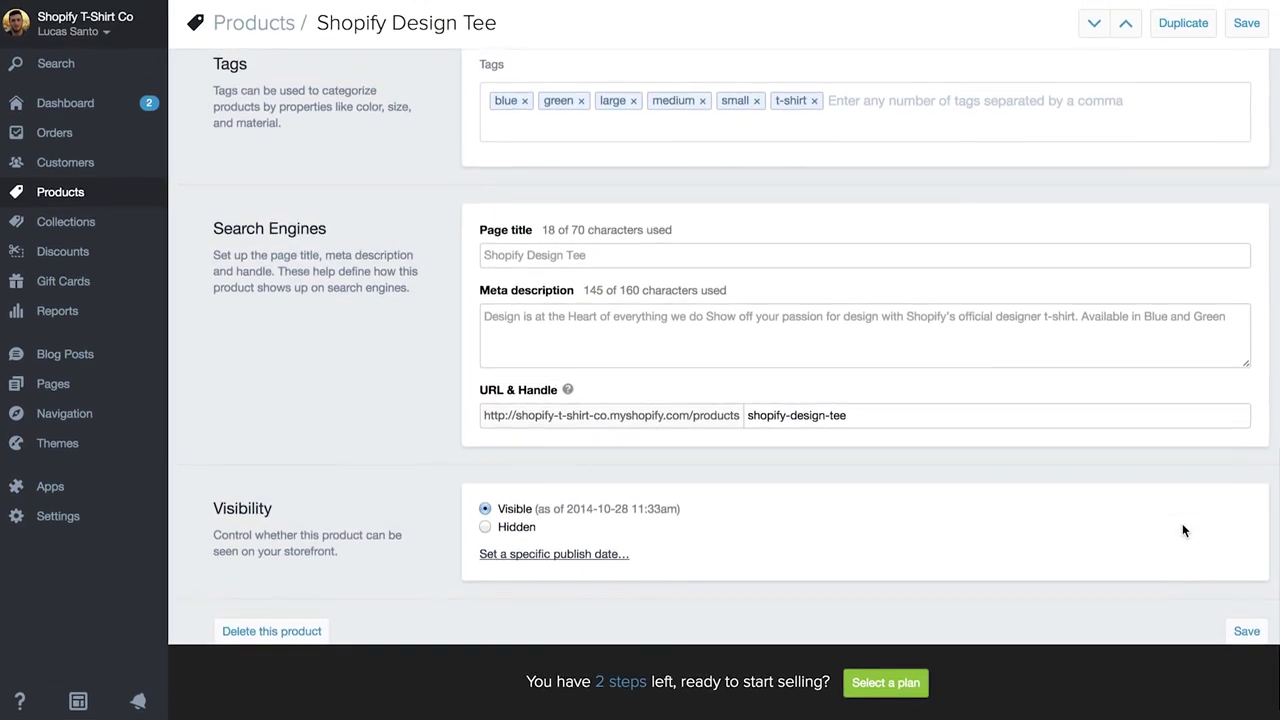
{"action": "scroll", "coordinate": [1182, 530], "scroll_direction": "down", "scroll_amount": 1}
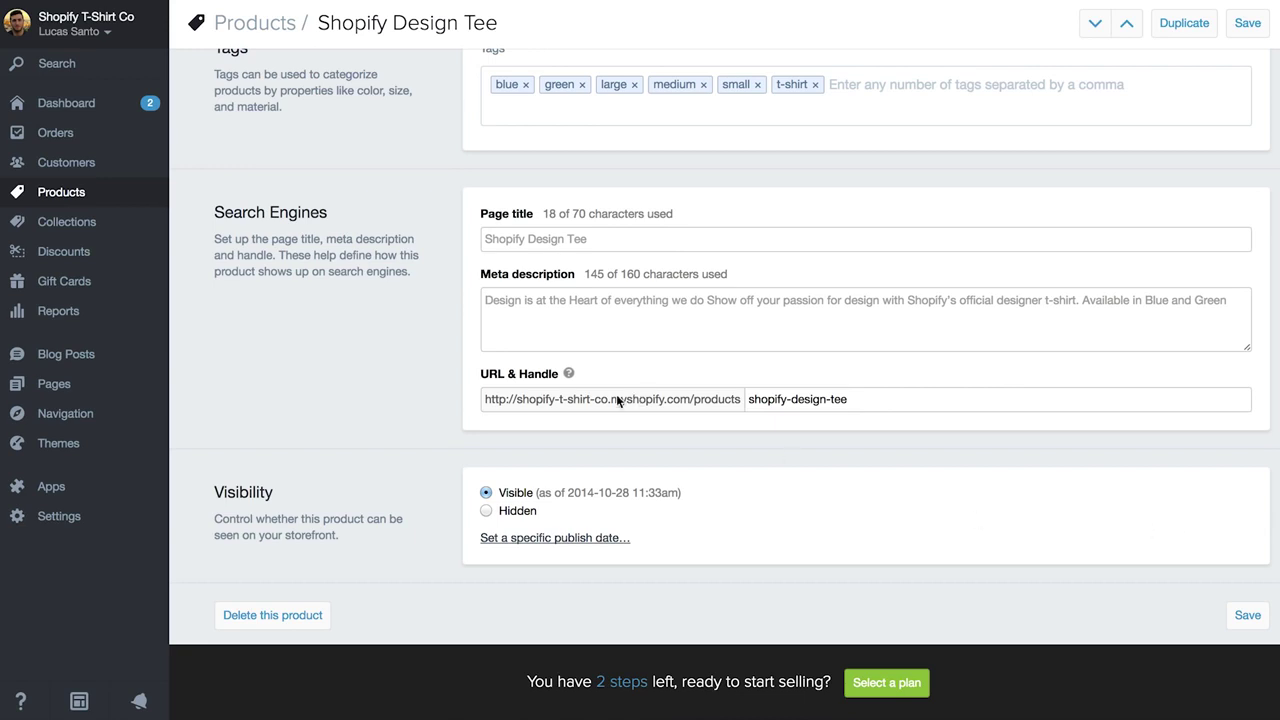
{"action": "left_click", "coordinate": [77, 203]}
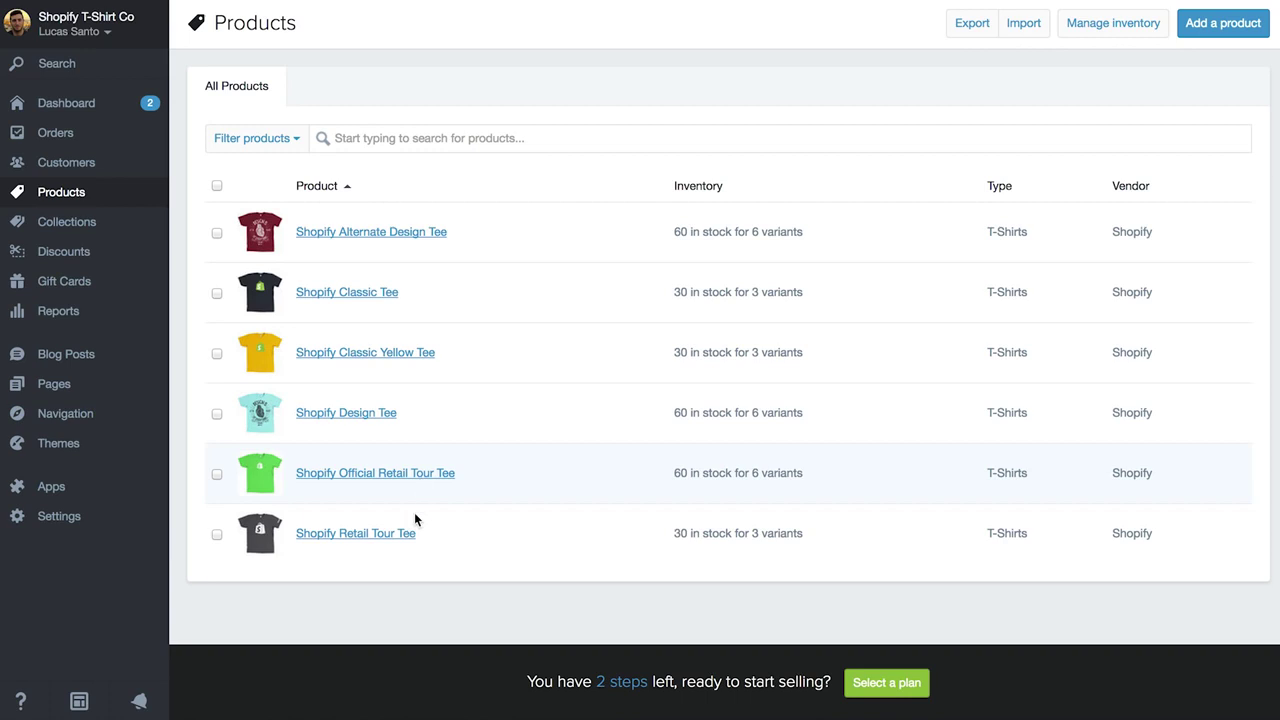
Open the live storefront in a new tab and scroll through it.
{"action": "left_click", "coordinate": [79, 700]}
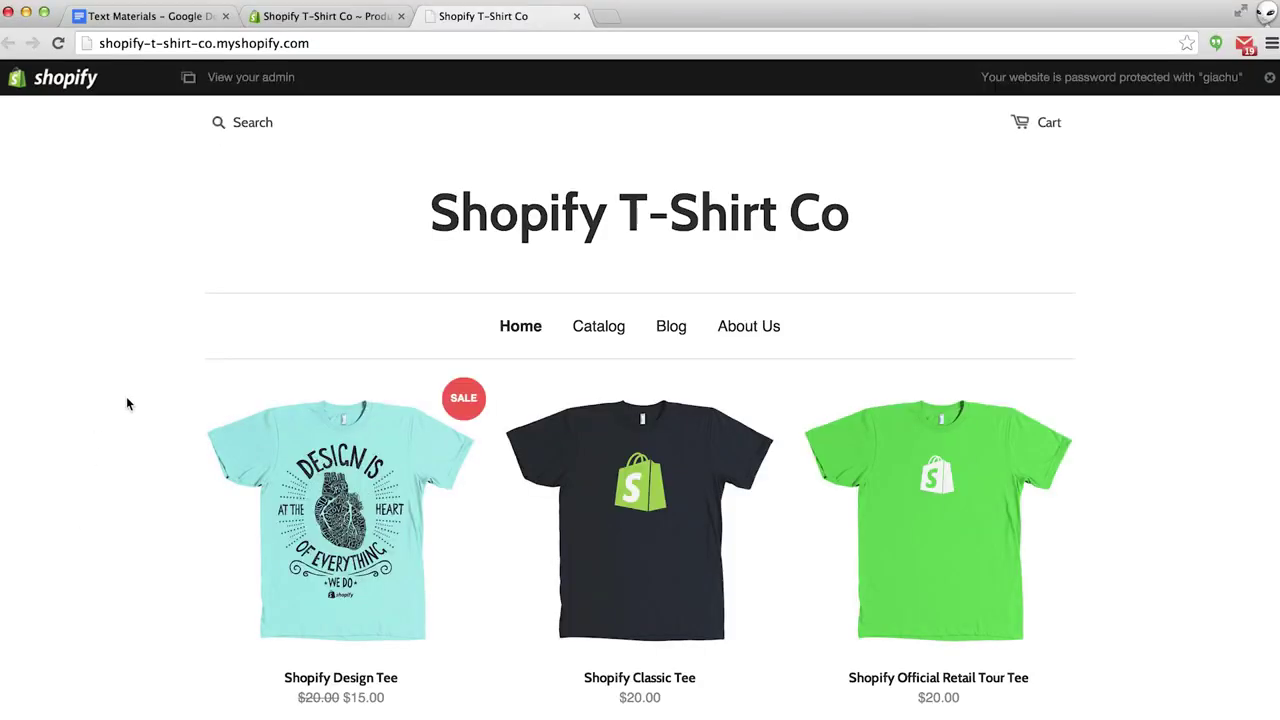
{"action": "scroll", "coordinate": [127, 399], "scroll_direction": "down", "scroll_amount": 3}
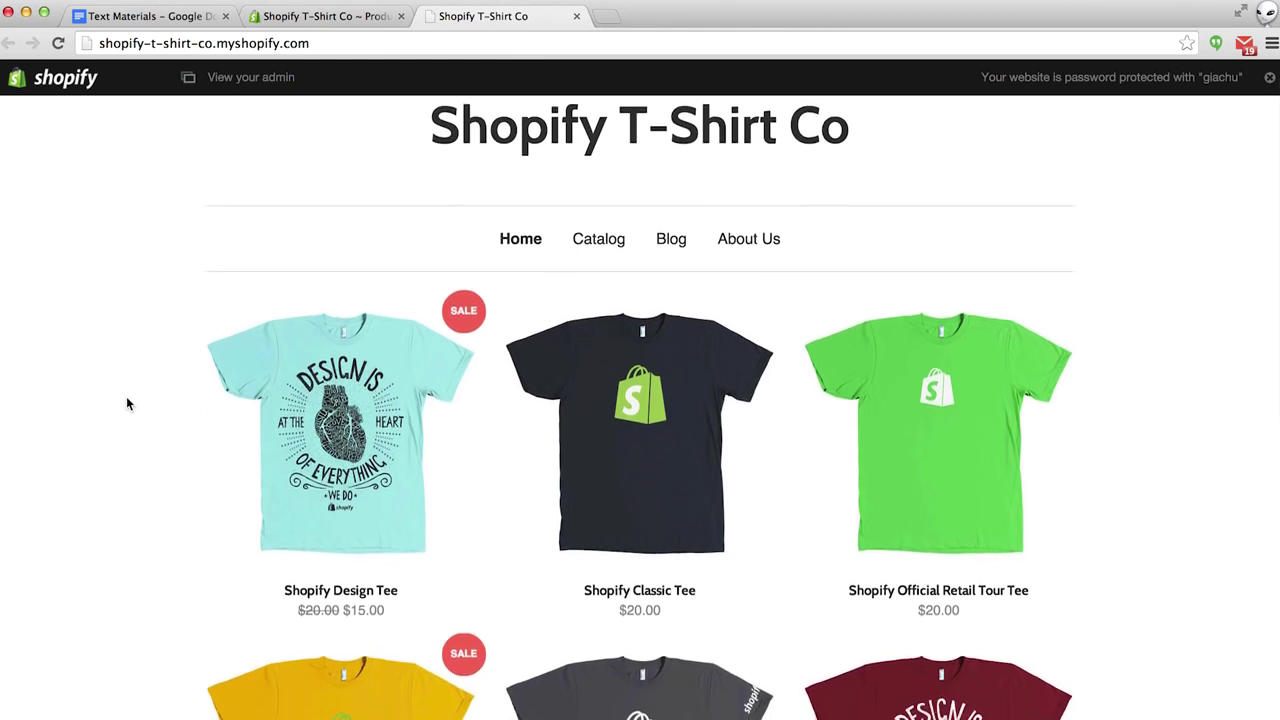
{"action": "scroll", "coordinate": [127, 400], "scroll_direction": "down", "scroll_amount": 5}
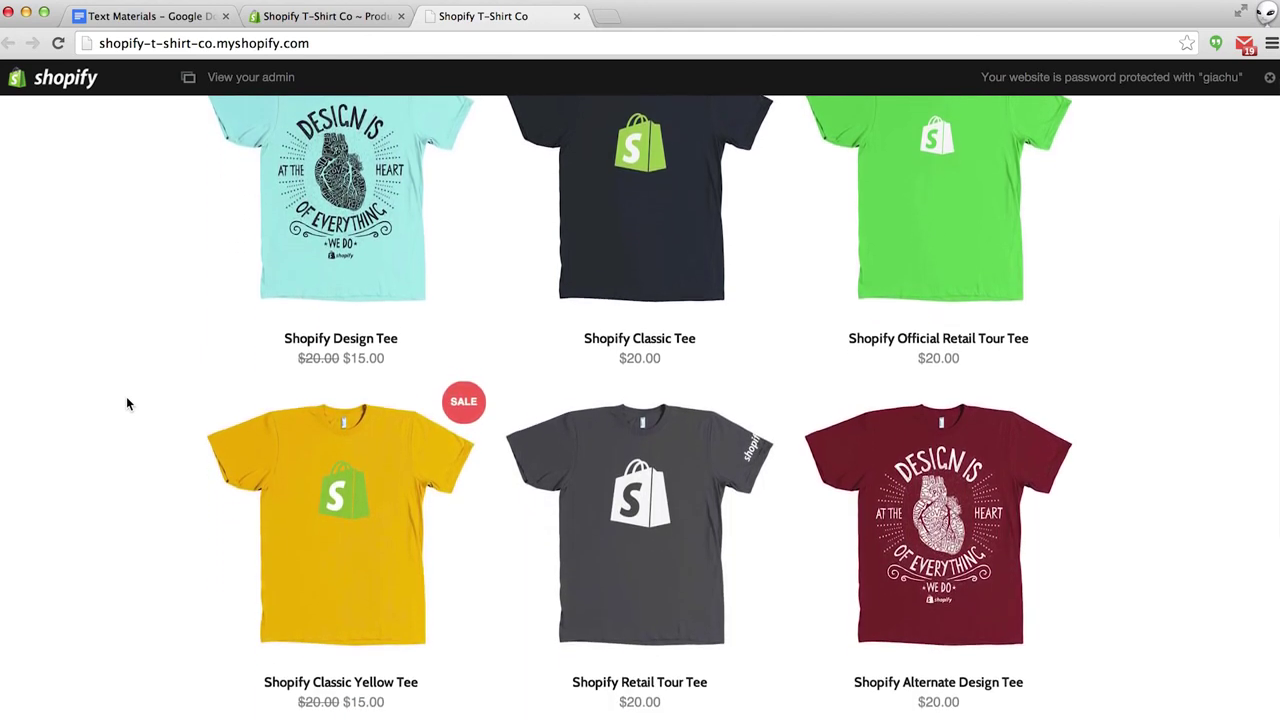
{"action": "scroll", "coordinate": [127, 403], "scroll_direction": "up", "scroll_amount": 3}
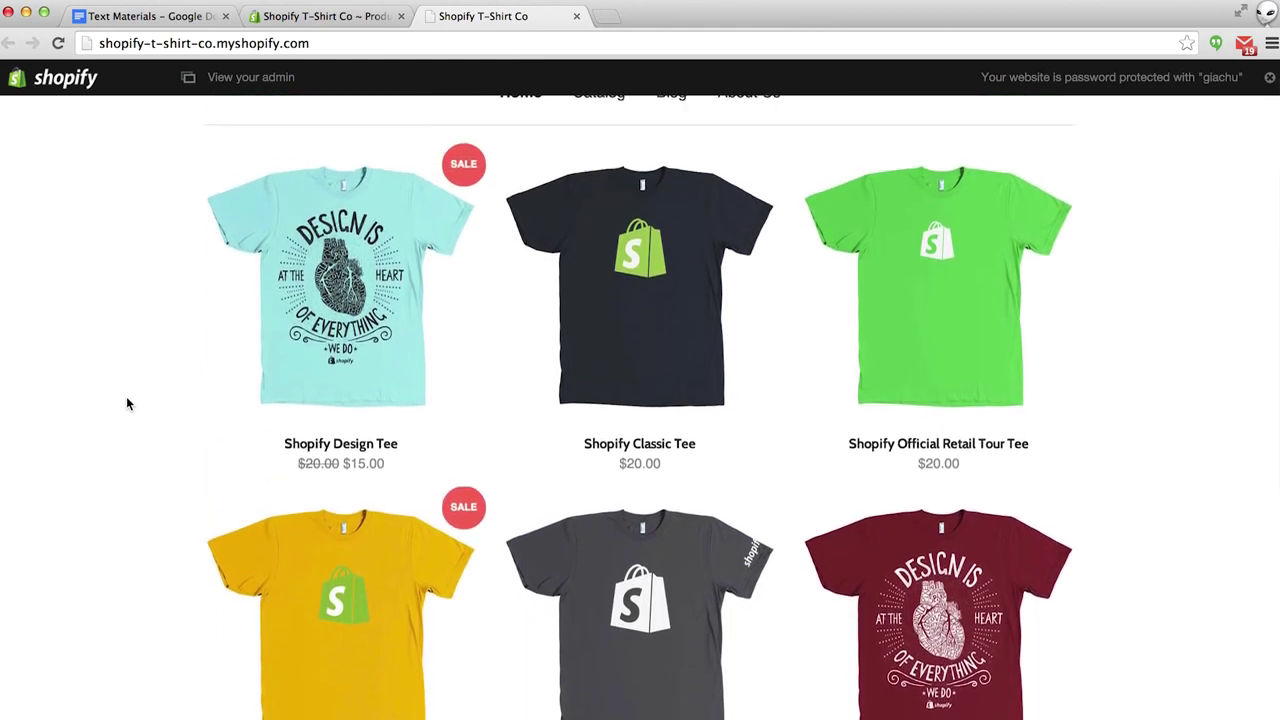
{"action": "scroll", "coordinate": [127, 403], "scroll_direction": "down", "scroll_amount": 1}
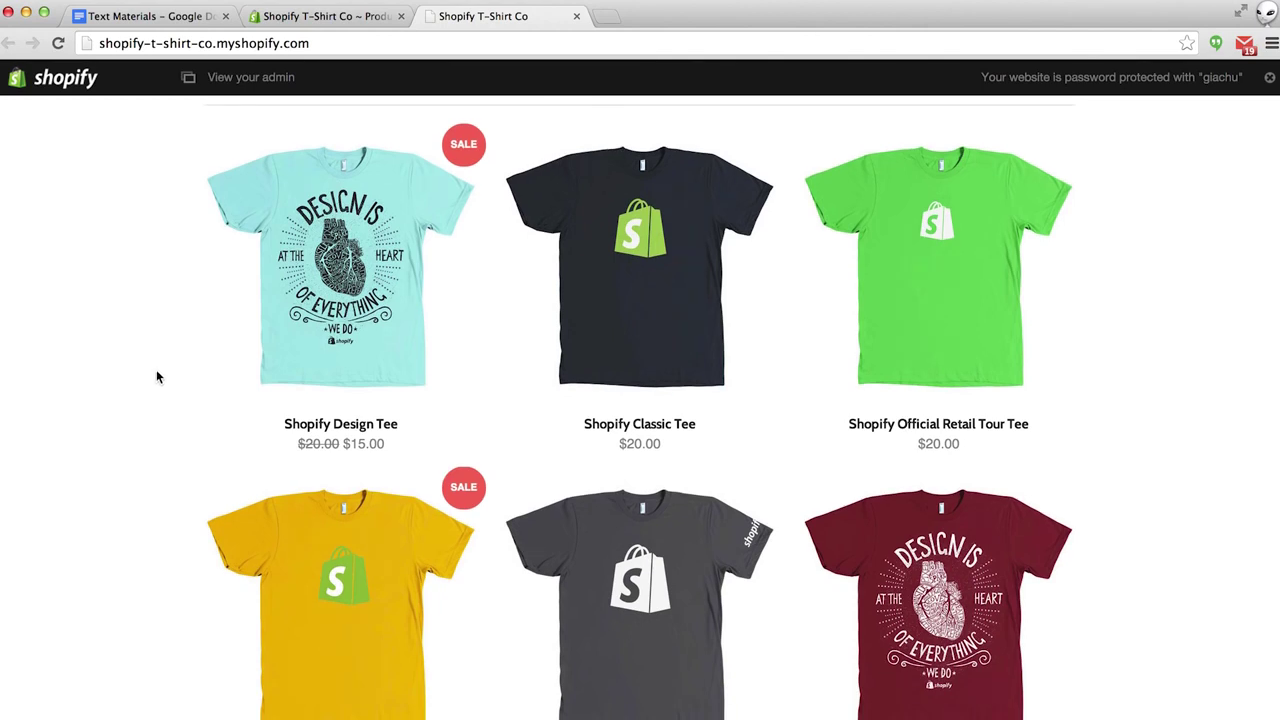
View the Shopify Design Tee page in its green version, then close the storefront.
{"action": "left_click", "coordinate": [338, 254]}
{"action": "scroll", "coordinate": [338, 254], "scroll_direction": "down", "scroll_amount": 5}
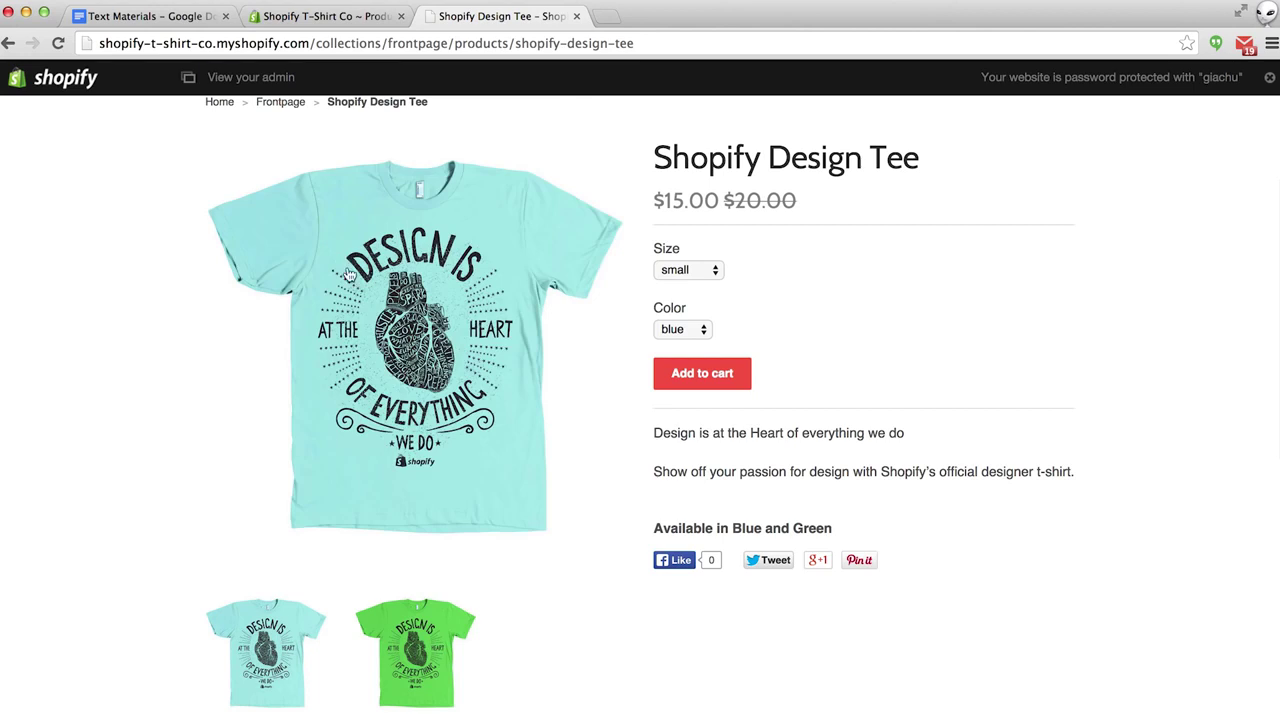
{"action": "left_click", "coordinate": [427, 636]}
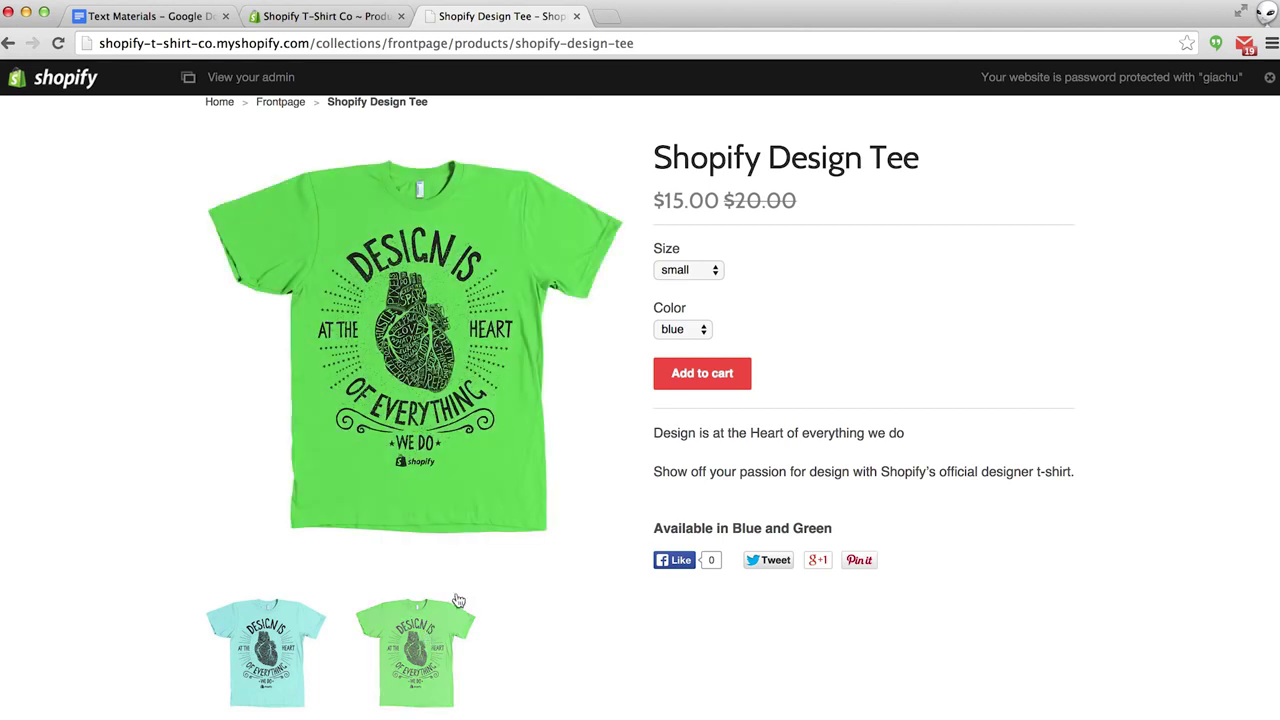
{"action": "left_click", "coordinate": [576, 17]}
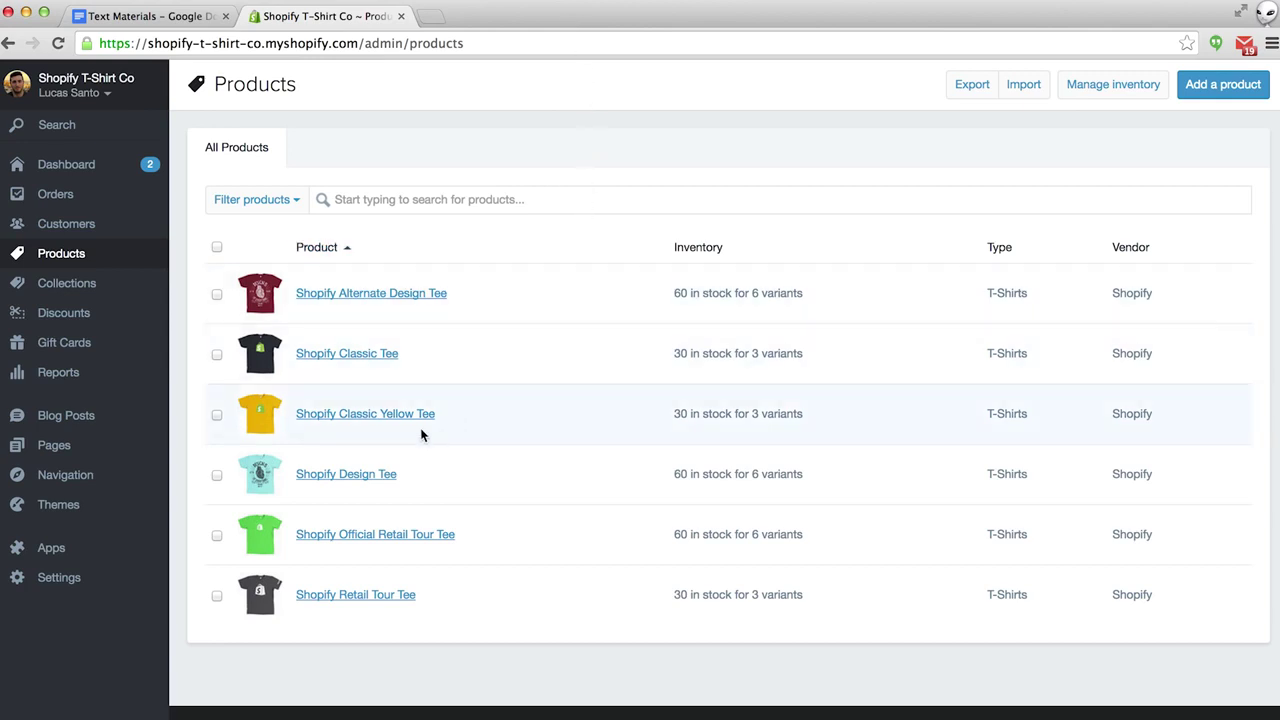
Open the Themes page showing Launchpad-Star as current, then visit the Theme Store.
{"action": "left_click", "coordinate": [67, 513]}
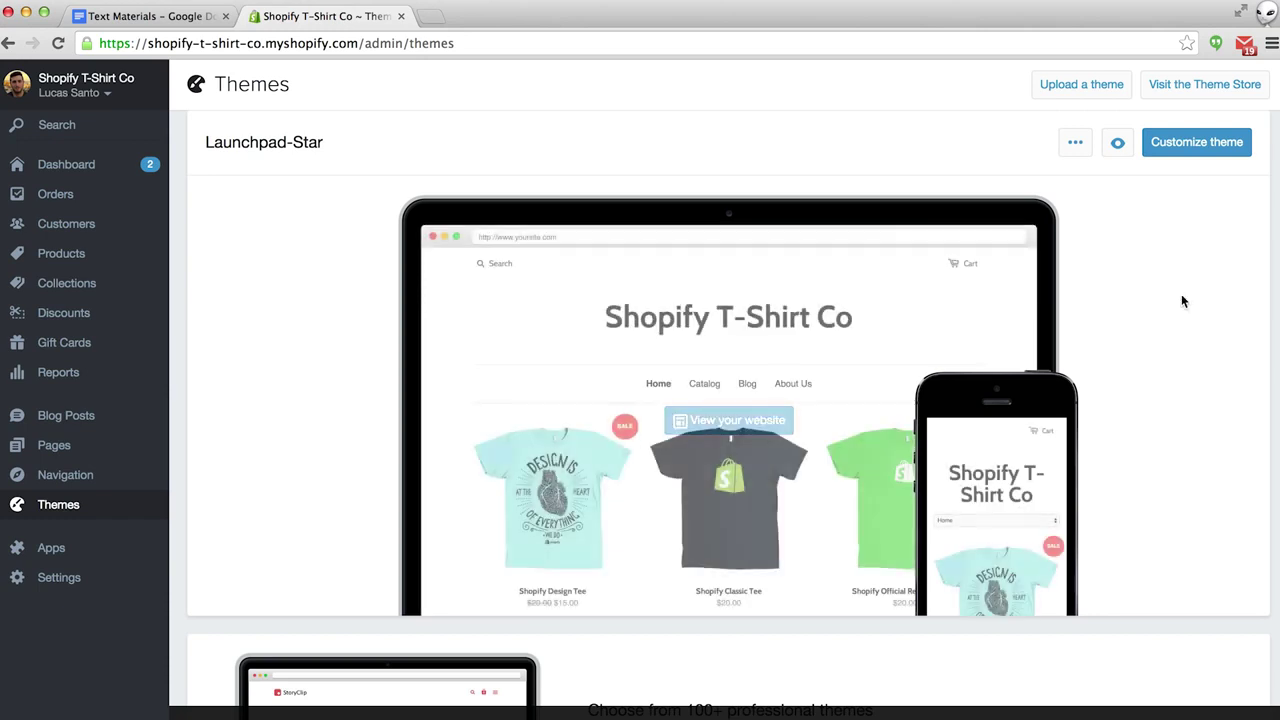
{"action": "left_click", "coordinate": [1200, 88]}
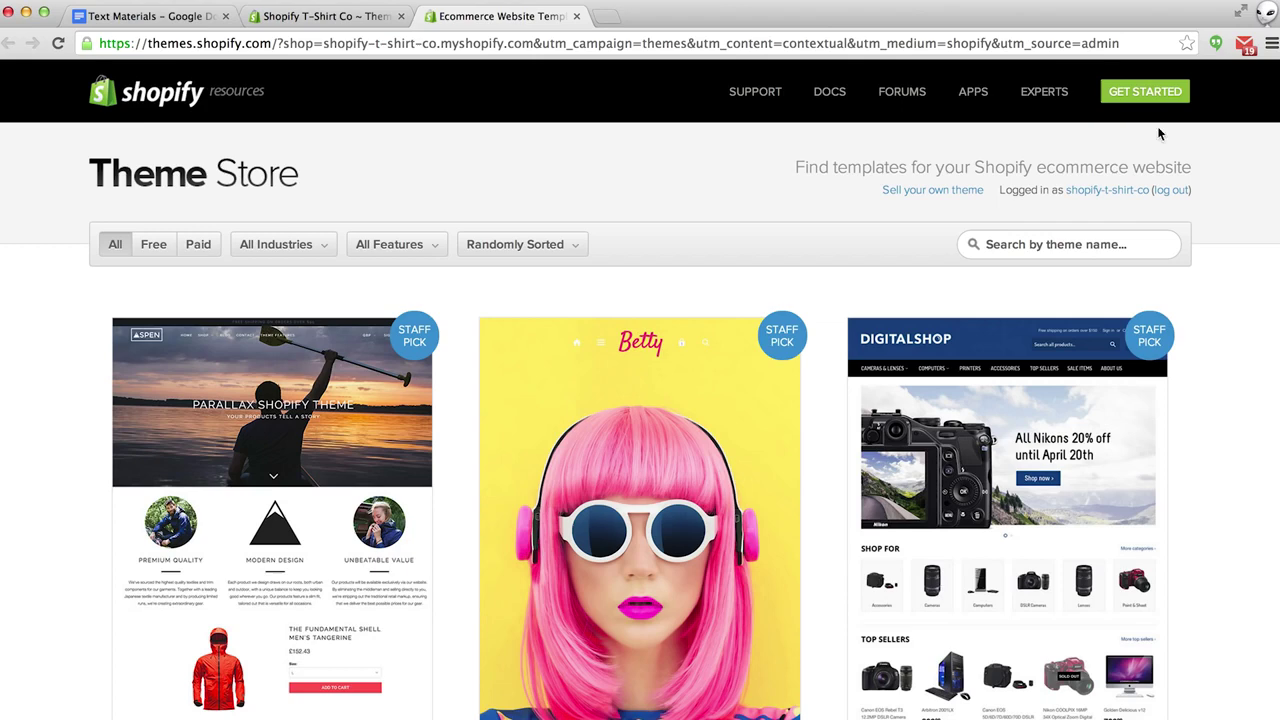
Filter the Theme Store to free, responsive themes in the Clothing & Fashion industry.
{"action": "scroll", "coordinate": [708, 213], "scroll_direction": "down", "scroll_amount": 6}
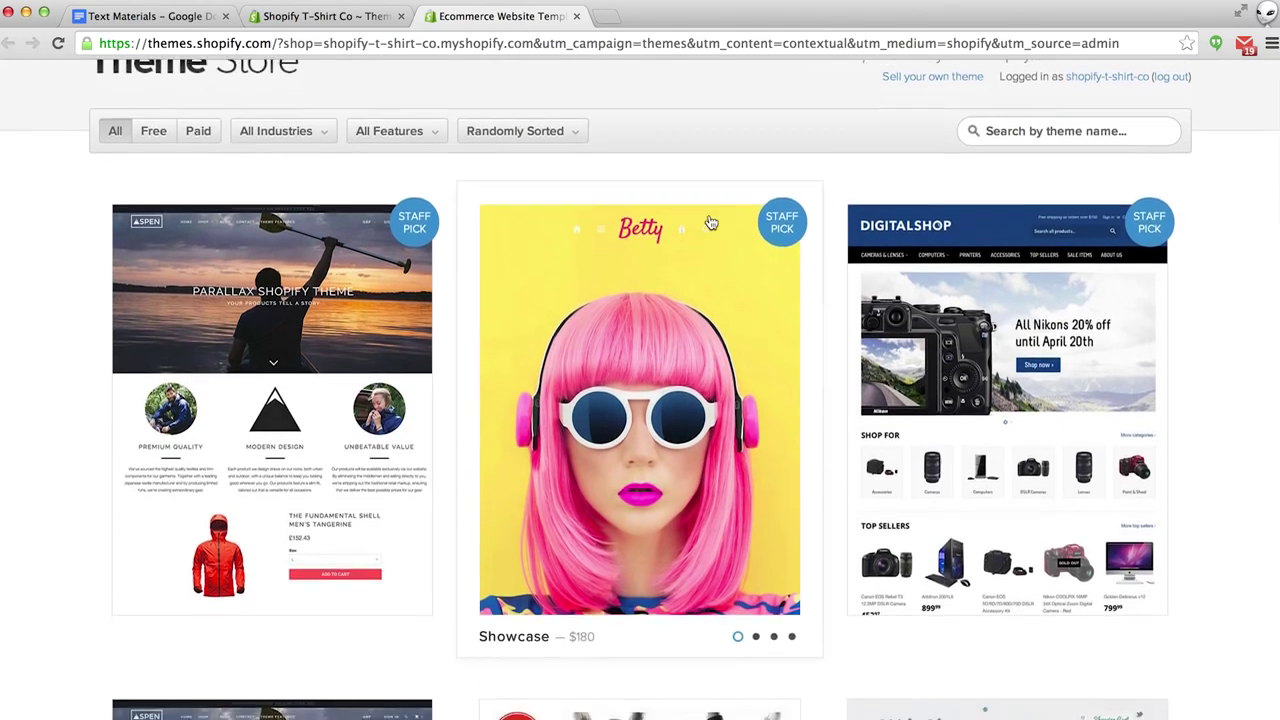
{"action": "scroll", "coordinate": [708, 222], "scroll_direction": "down", "scroll_amount": 18}
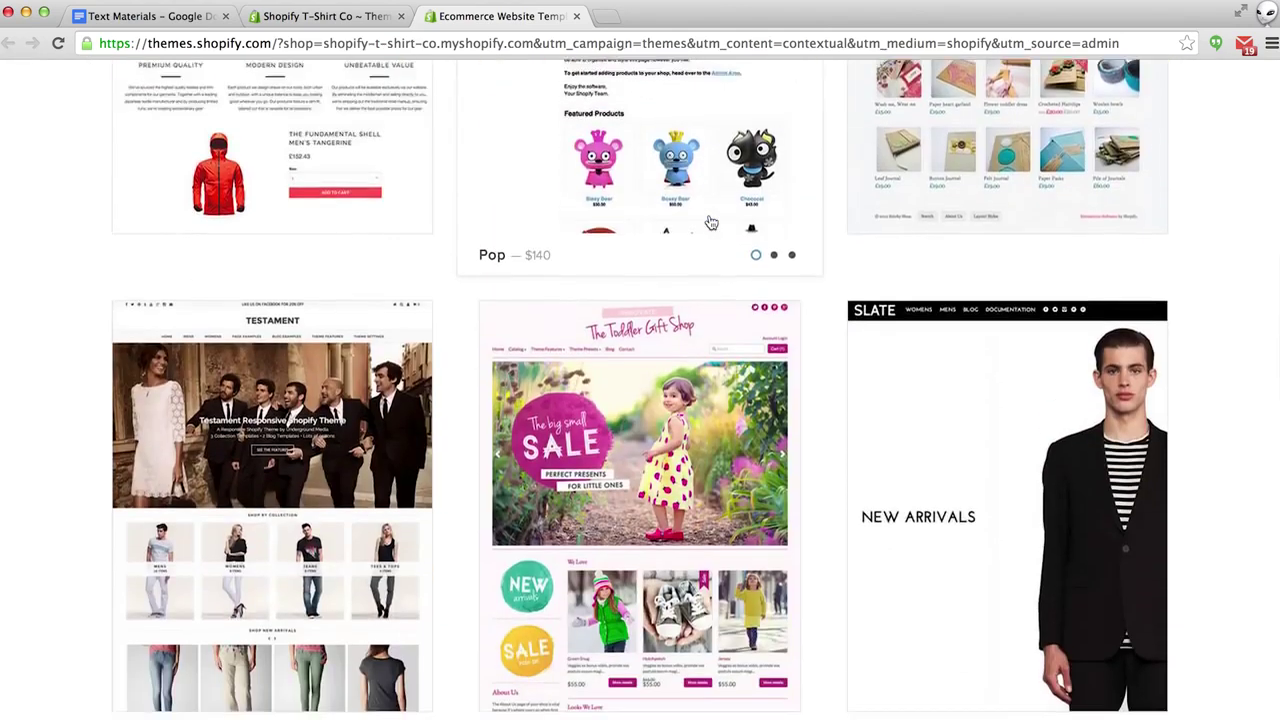
{"action": "scroll", "coordinate": [710, 222], "scroll_direction": "down", "scroll_amount": 20}
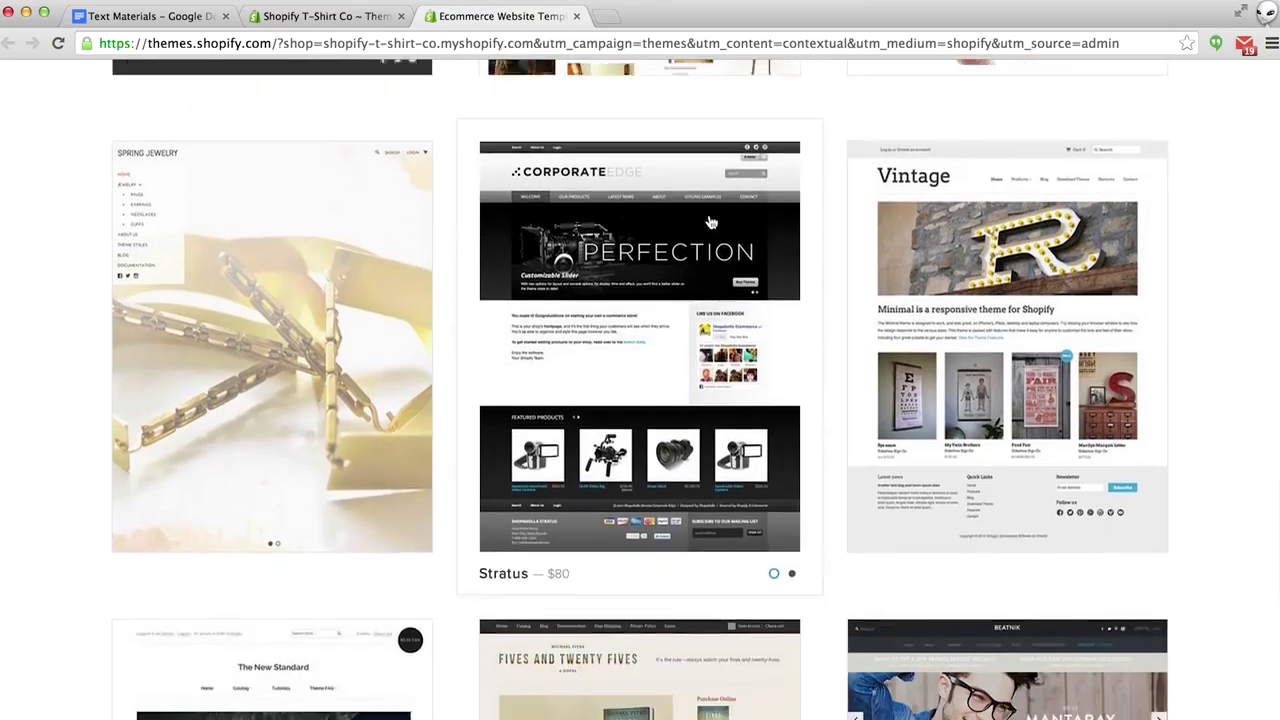
{"action": "scroll", "coordinate": [709, 222], "scroll_direction": "down", "scroll_amount": 5}
{"action": "scroll", "coordinate": [709, 222], "scroll_direction": "up", "scroll_amount": 17}
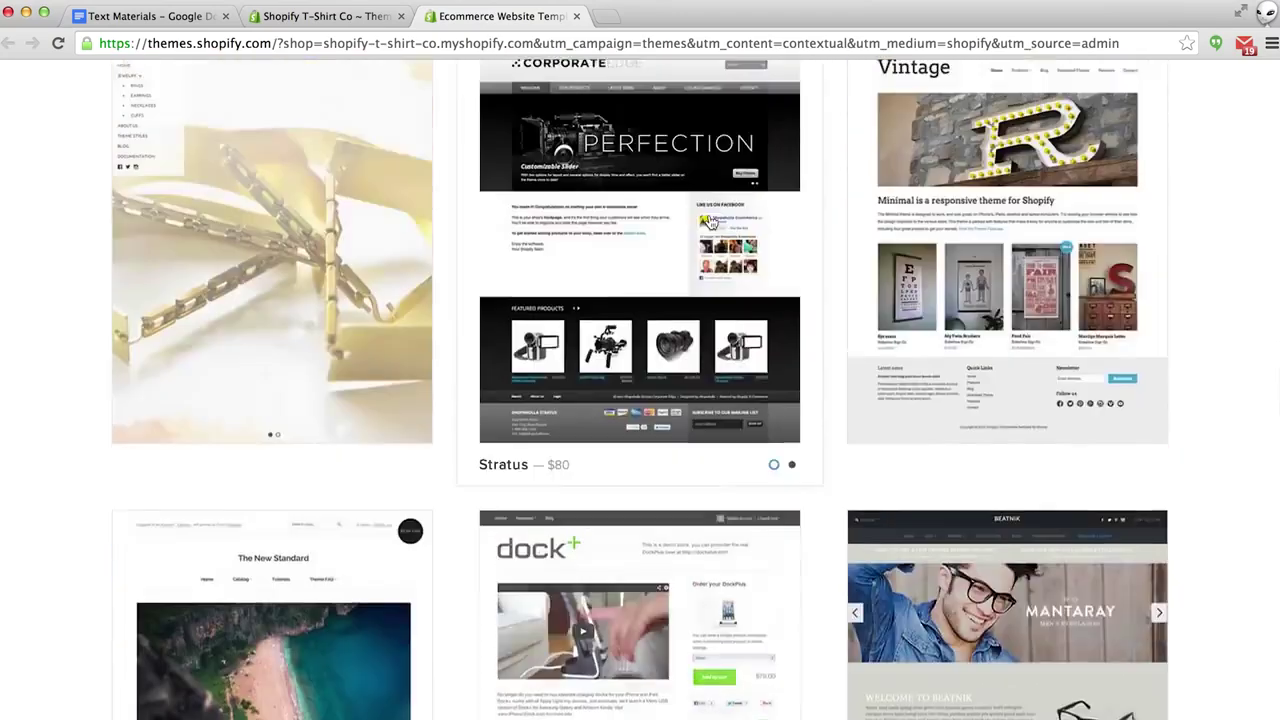
{"action": "scroll", "coordinate": [709, 221], "scroll_direction": "up", "scroll_amount": 20}
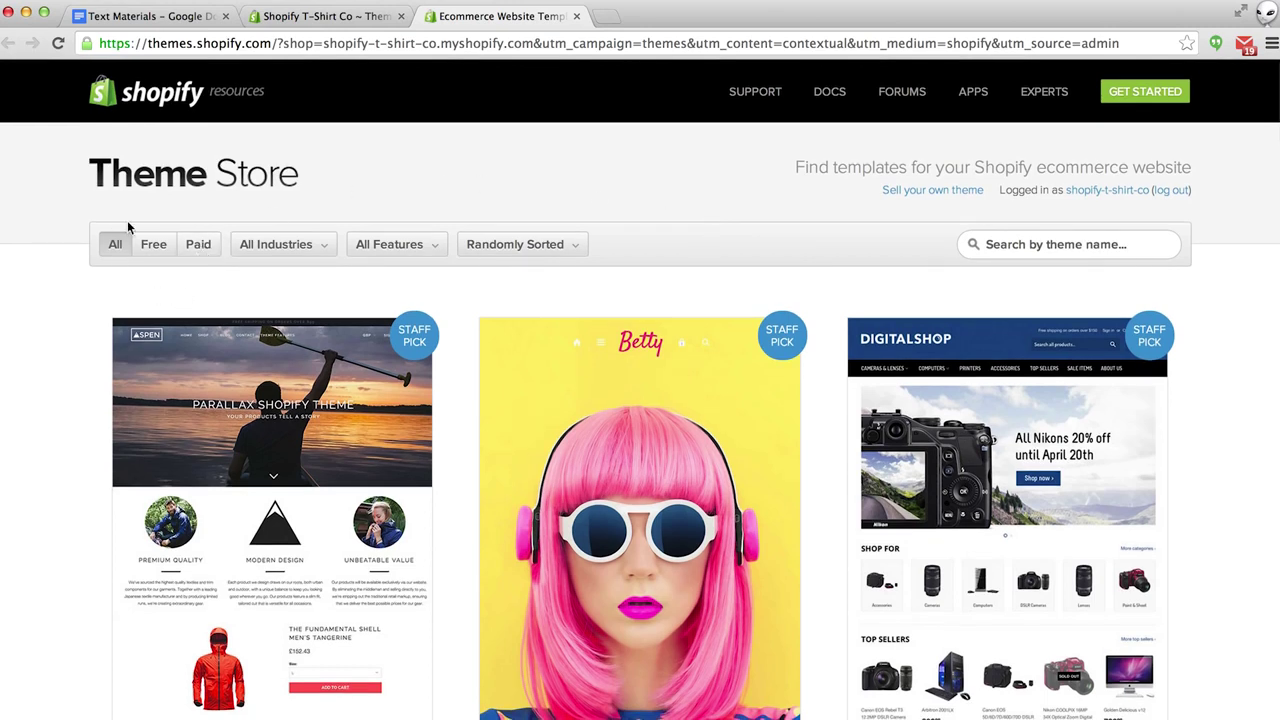
{"action": "left_click", "coordinate": [153, 250]}
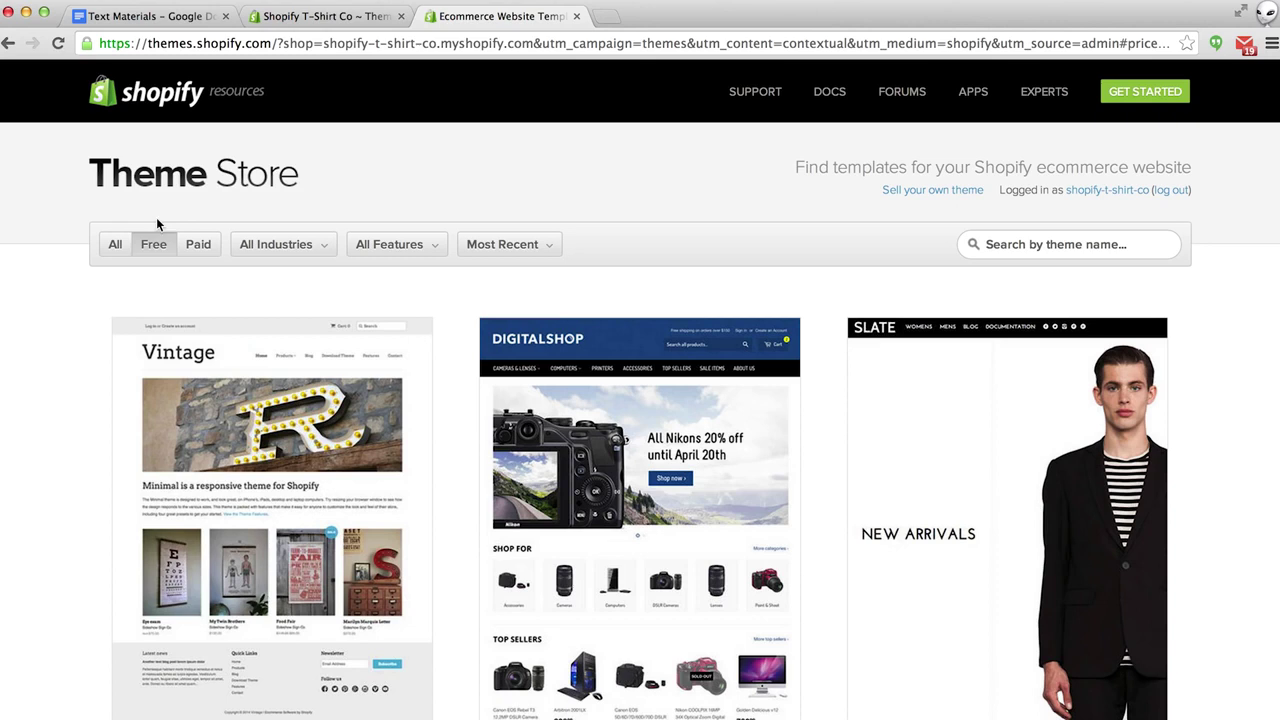
{"action": "left_click", "coordinate": [504, 246]}
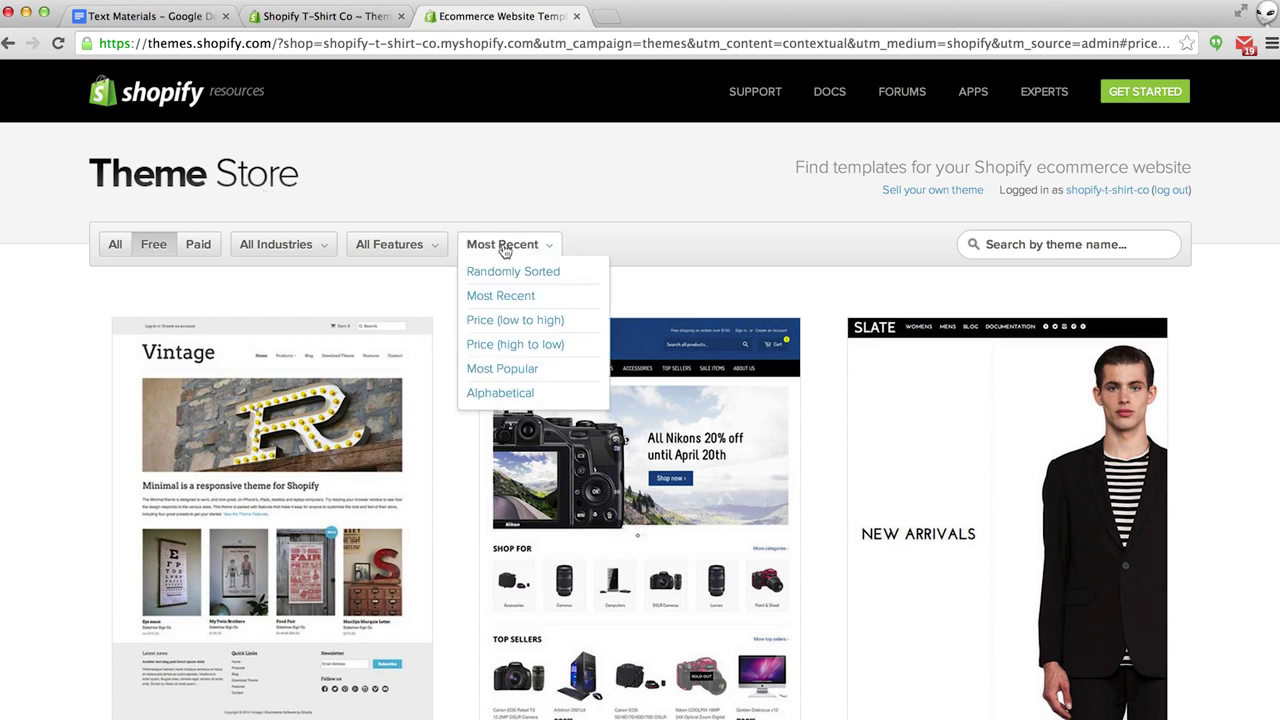
{"action": "left_click", "coordinate": [422, 248]}
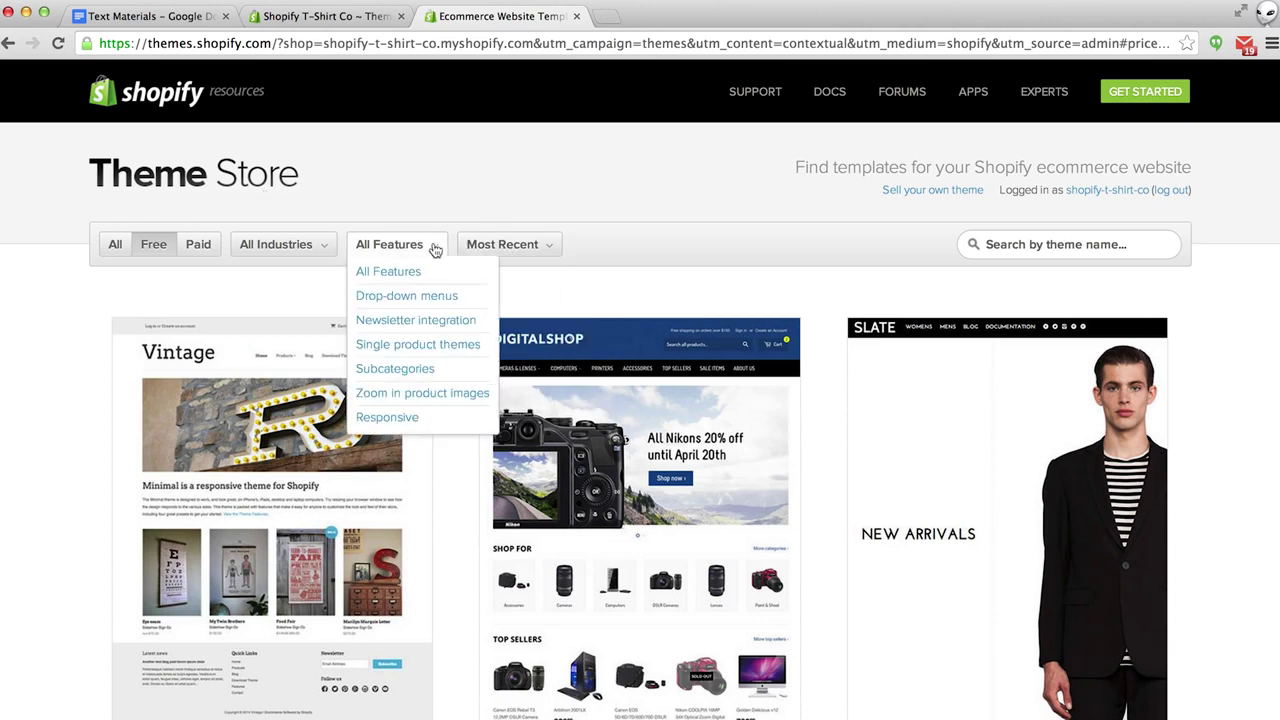
{"action": "left_click", "coordinate": [387, 418]}
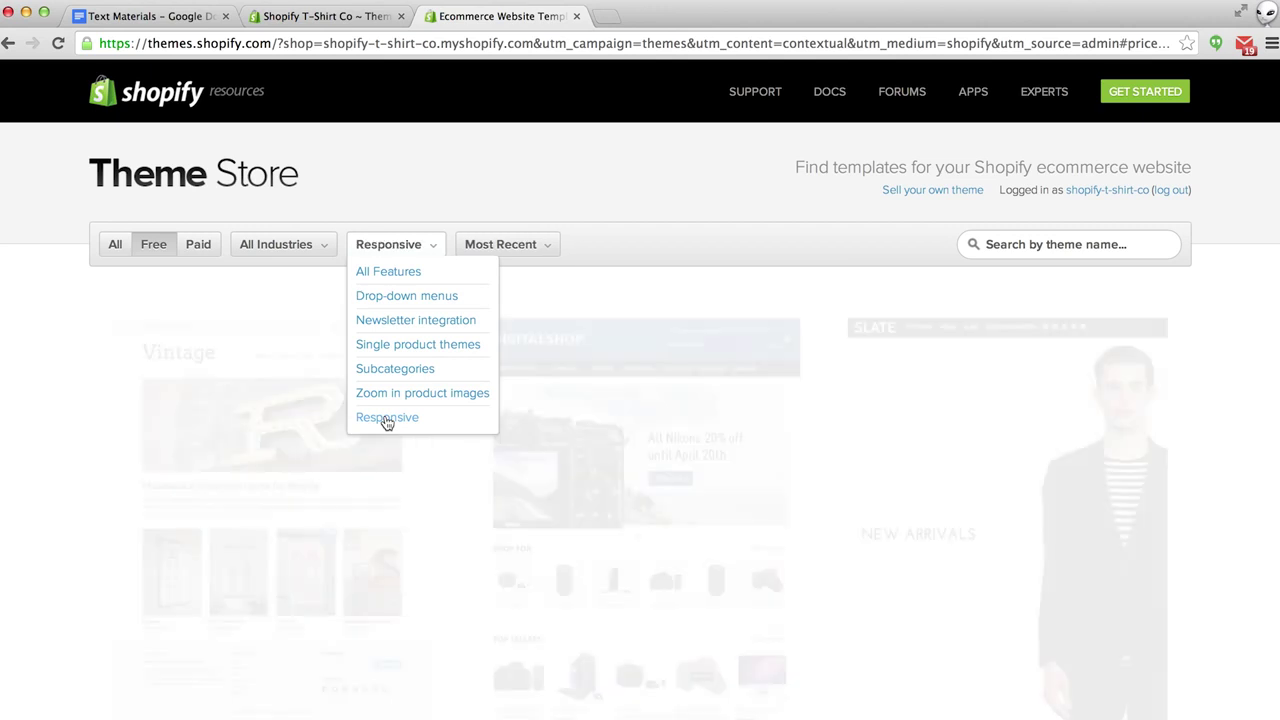
{"action": "left_click", "coordinate": [318, 247]}
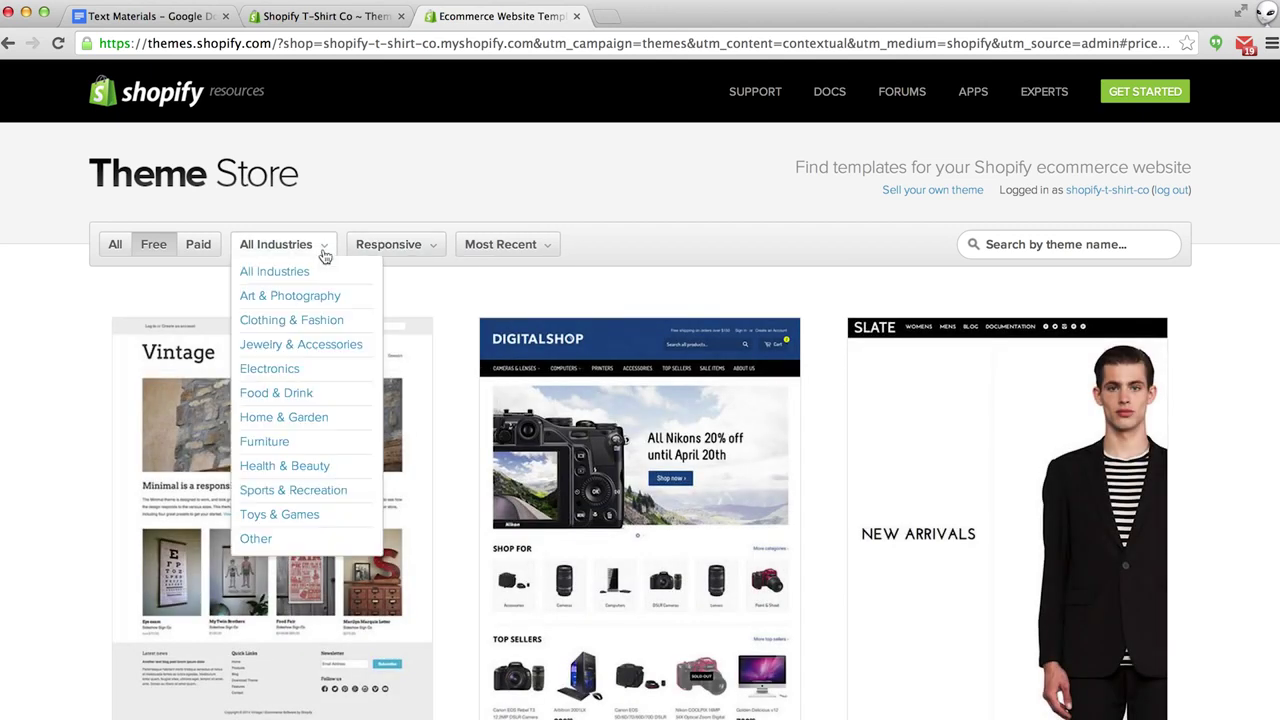
{"action": "left_click", "coordinate": [301, 321]}
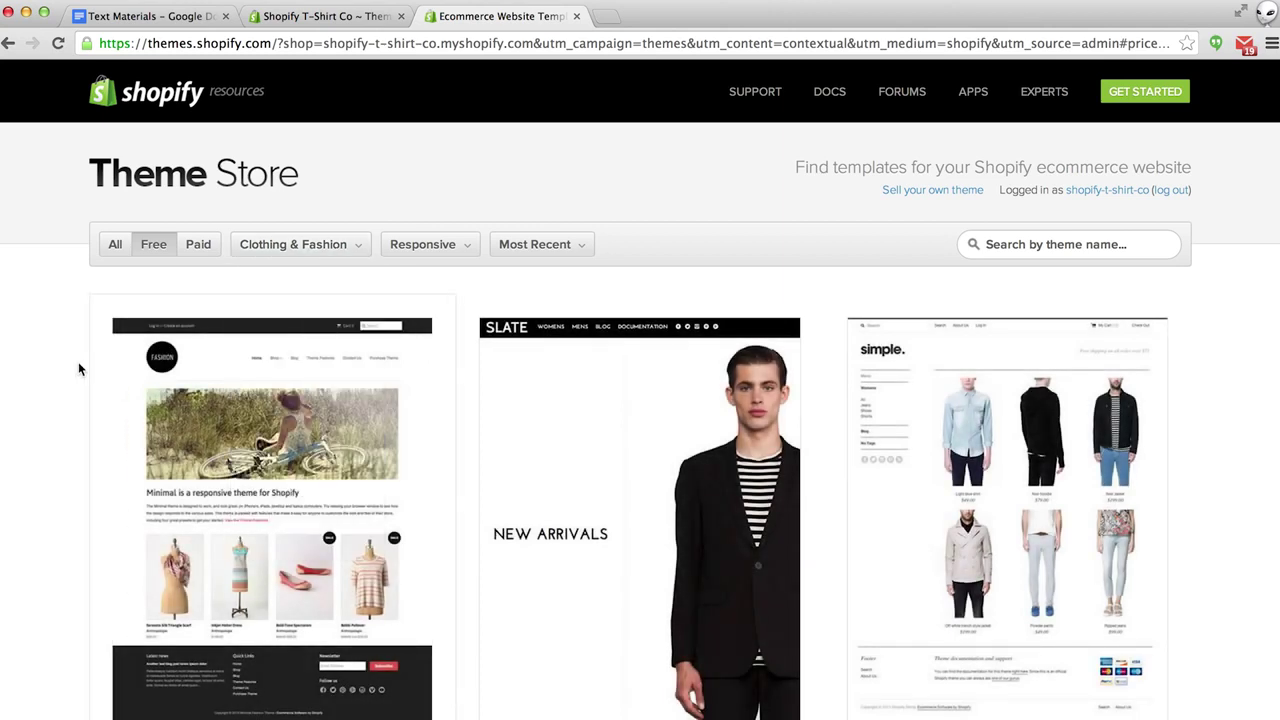
Open the React theme's Oak&Co details page from the filtered results.
{"action": "scroll", "coordinate": [78, 368], "scroll_direction": "down", "scroll_amount": 5}
{"action": "scroll", "coordinate": [77, 373], "scroll_direction": "down", "scroll_amount": 3}
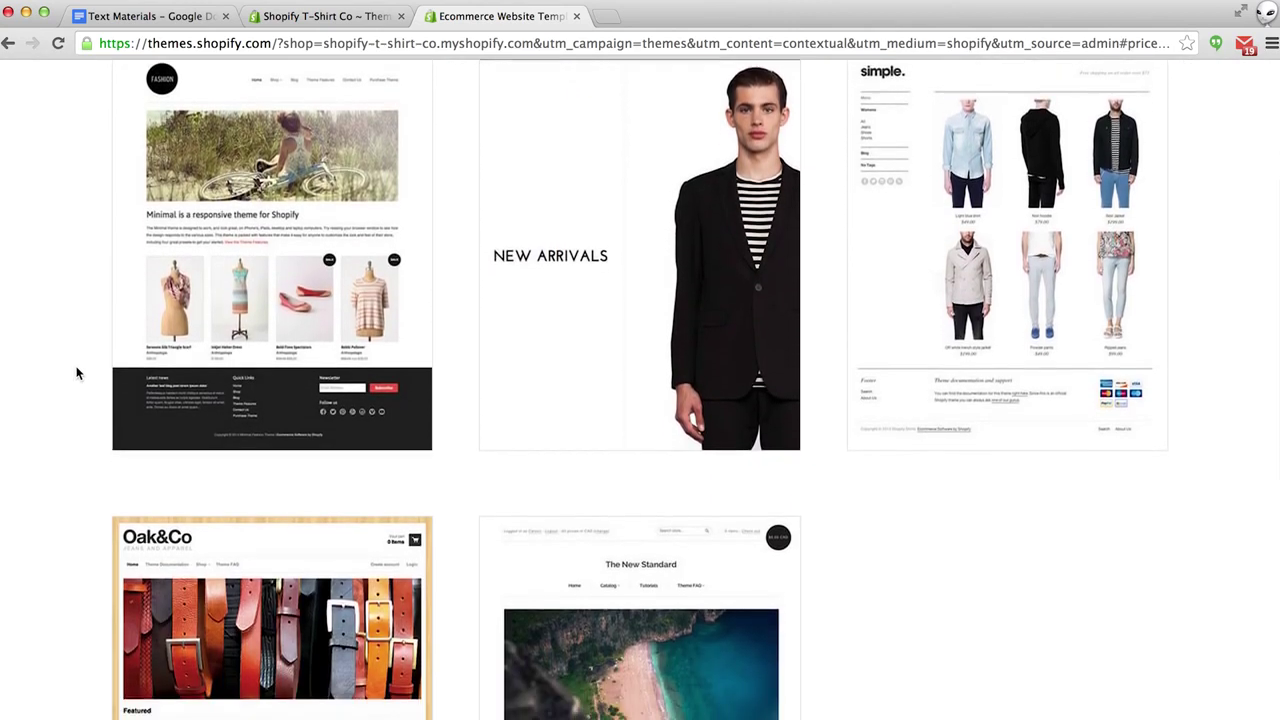
{"action": "scroll", "coordinate": [77, 373], "scroll_direction": "down", "scroll_amount": 2}
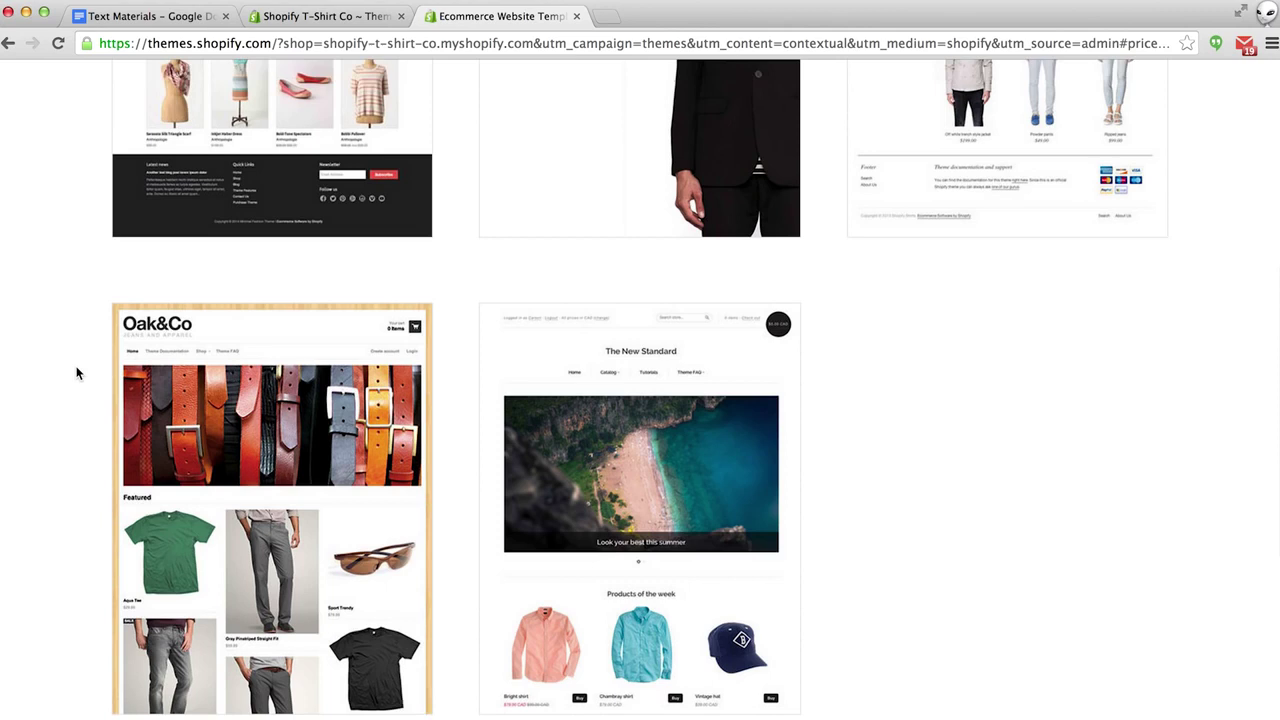
{"action": "mouse_move", "coordinate": [168, 373]}
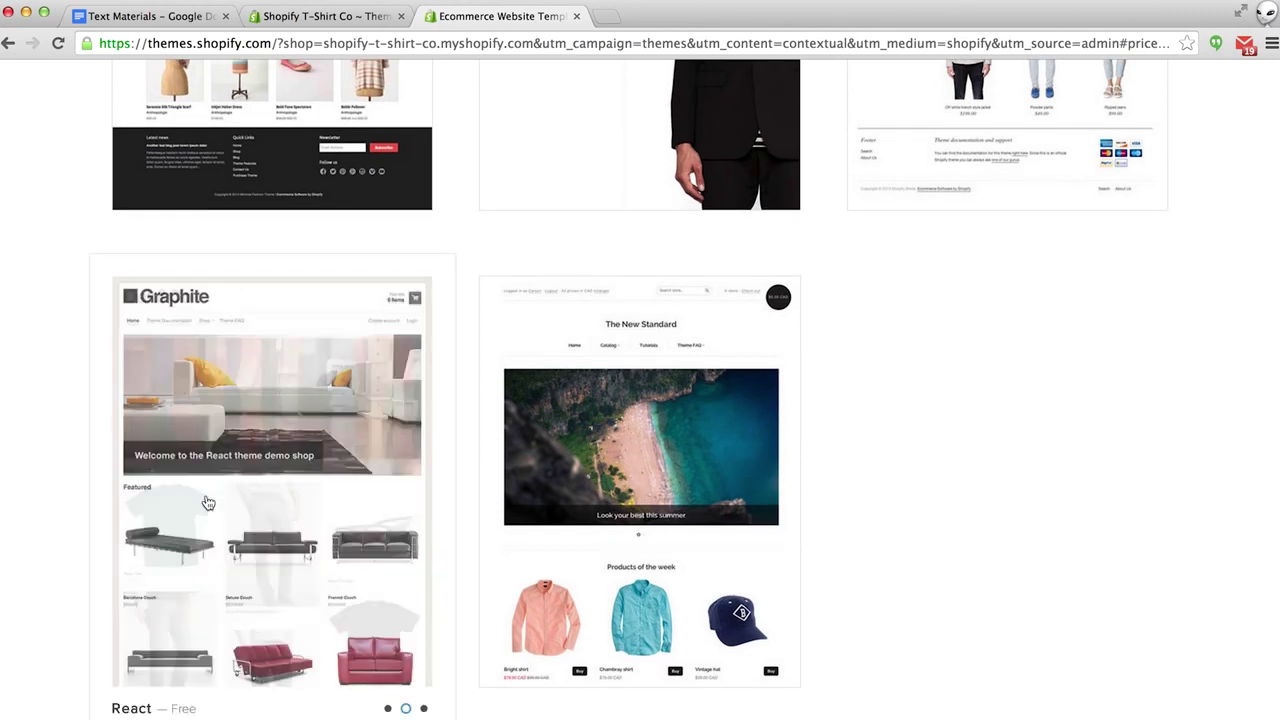
{"action": "left_click", "coordinate": [244, 555]}
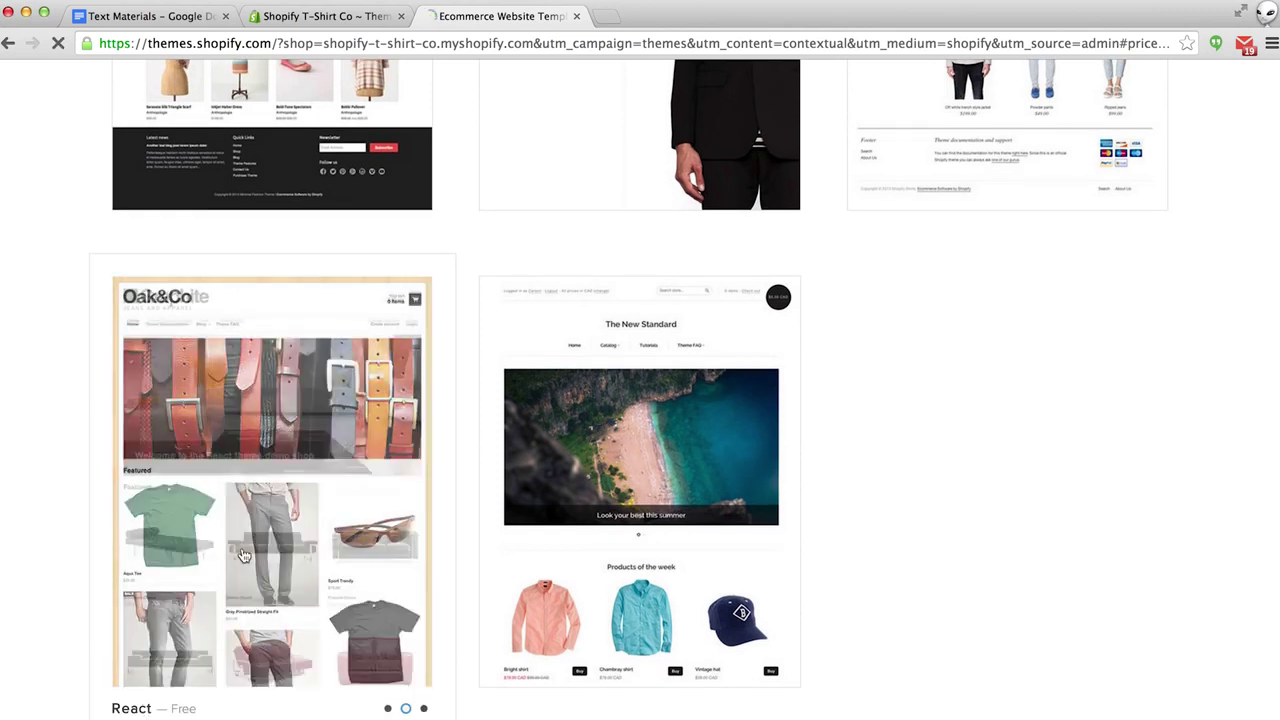
Switch the React theme page to show its Oak&Co style.
{"action": "scroll", "coordinate": [244, 555], "scroll_direction": "down", "scroll_amount": 5}
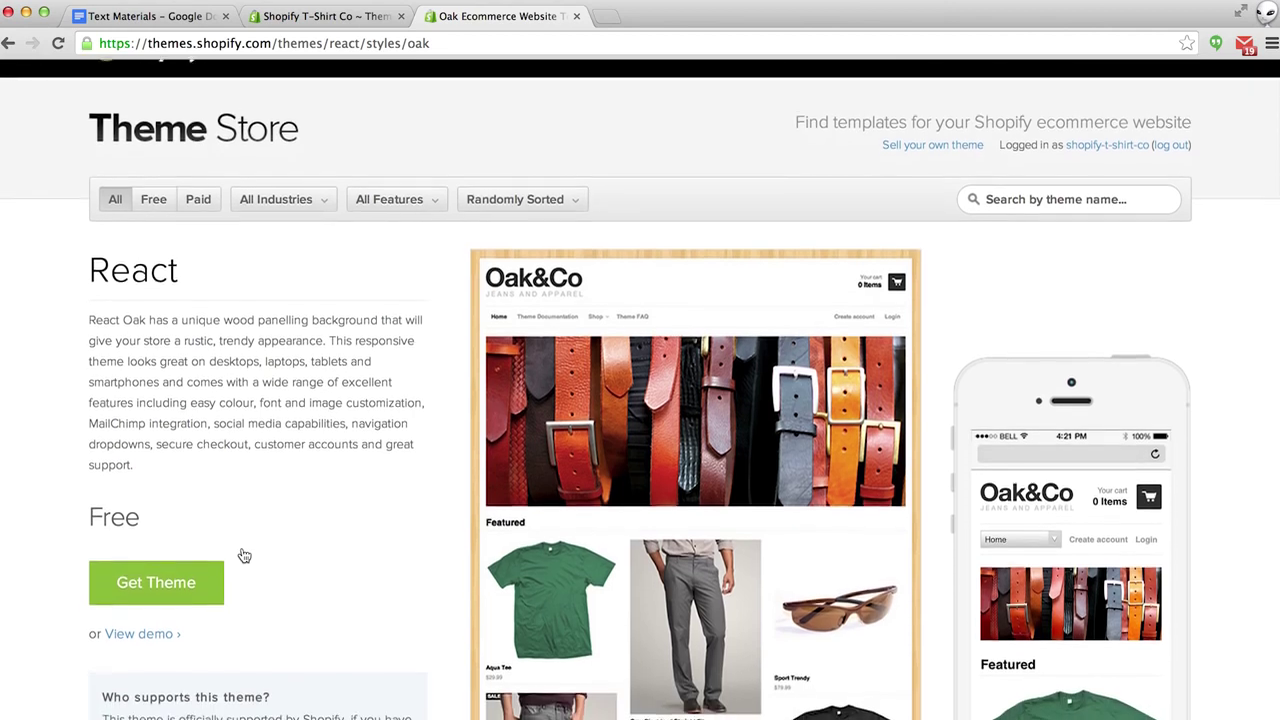
{"action": "scroll", "coordinate": [244, 555], "scroll_direction": "down", "scroll_amount": 2}
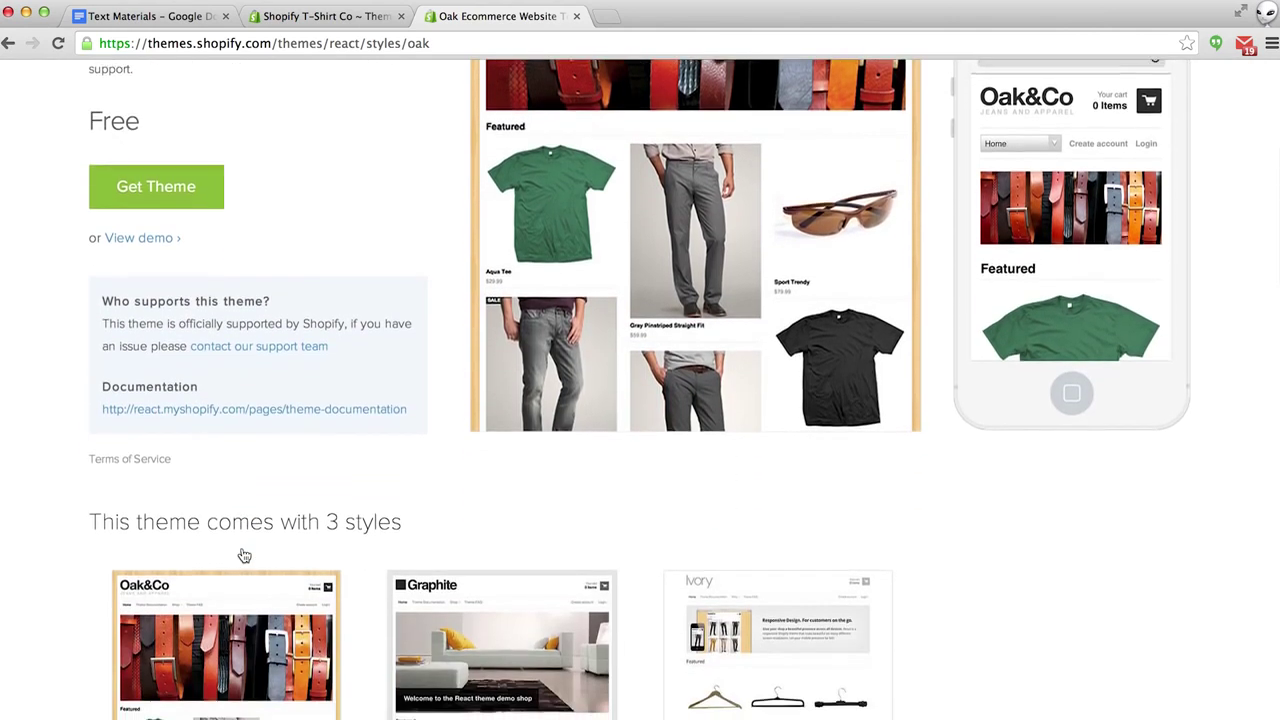
{"action": "scroll", "coordinate": [290, 552], "scroll_direction": "down", "scroll_amount": 3}
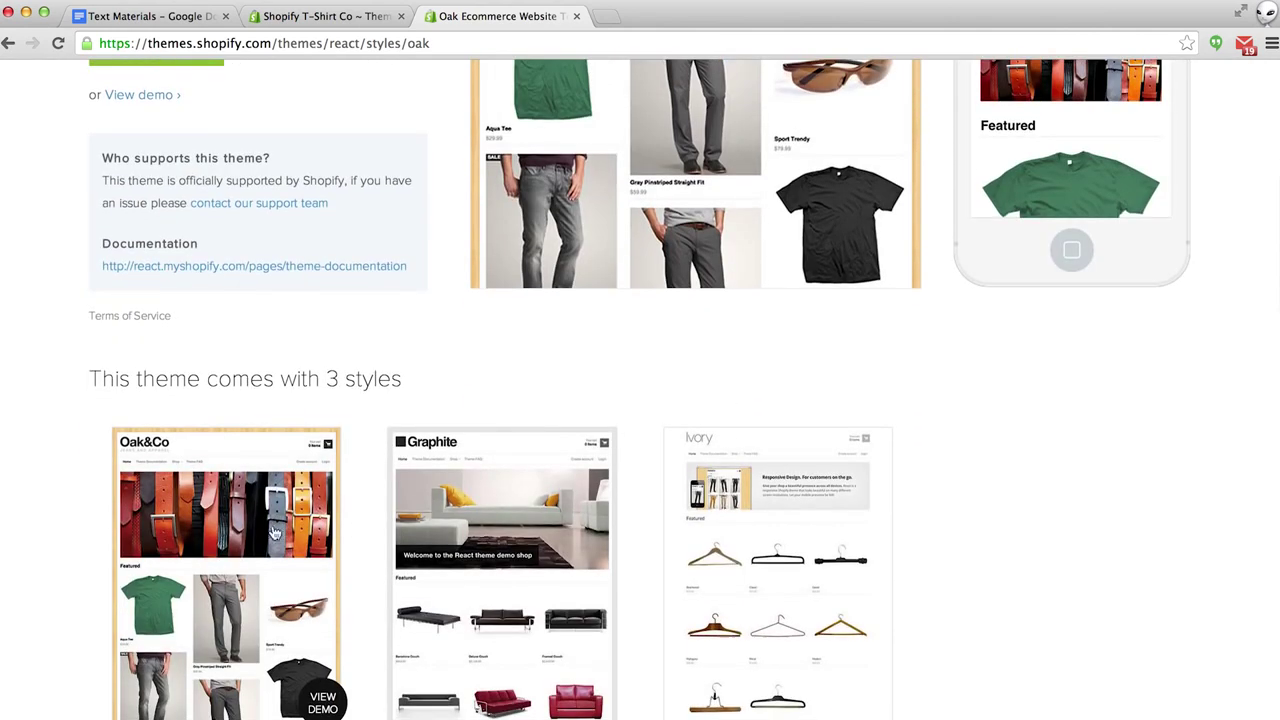
{"action": "scroll", "coordinate": [248, 533], "scroll_direction": "up", "scroll_amount": 2}
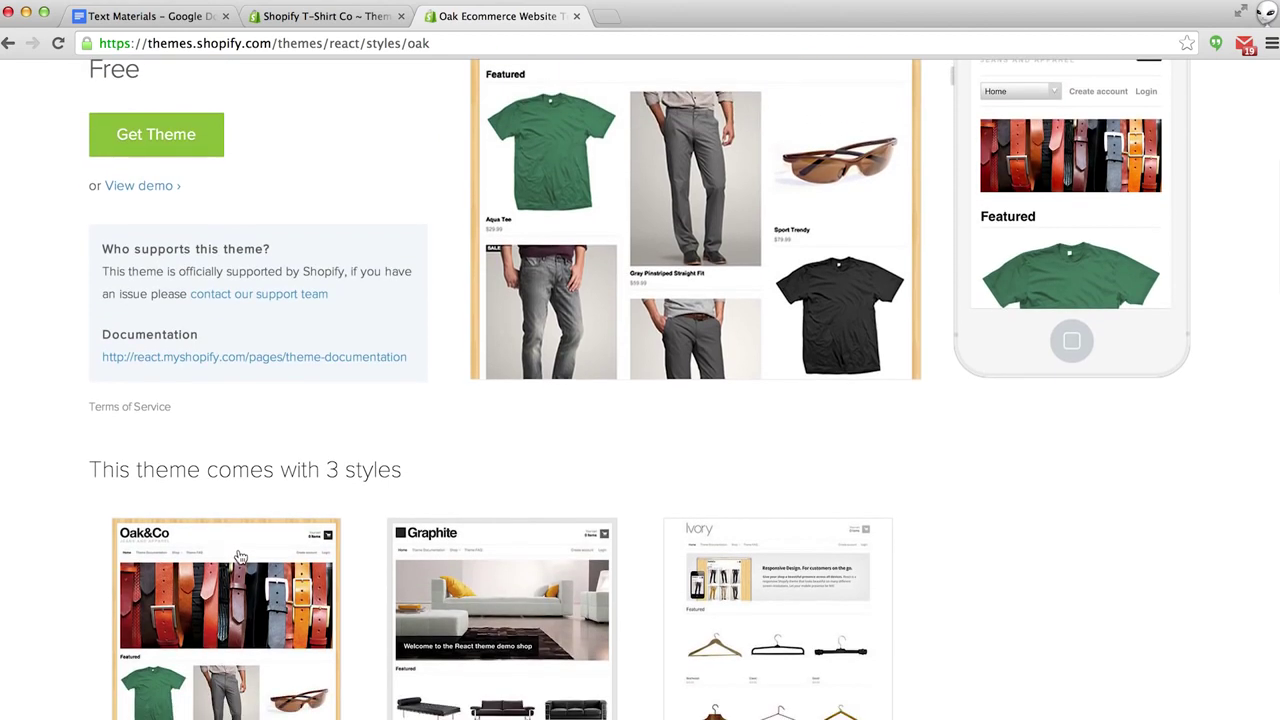
{"action": "left_click", "coordinate": [240, 557]}
Browse the React theme's live demo store, then close the demo.
{"action": "scroll", "coordinate": [240, 557], "scroll_direction": "down", "scroll_amount": 2}
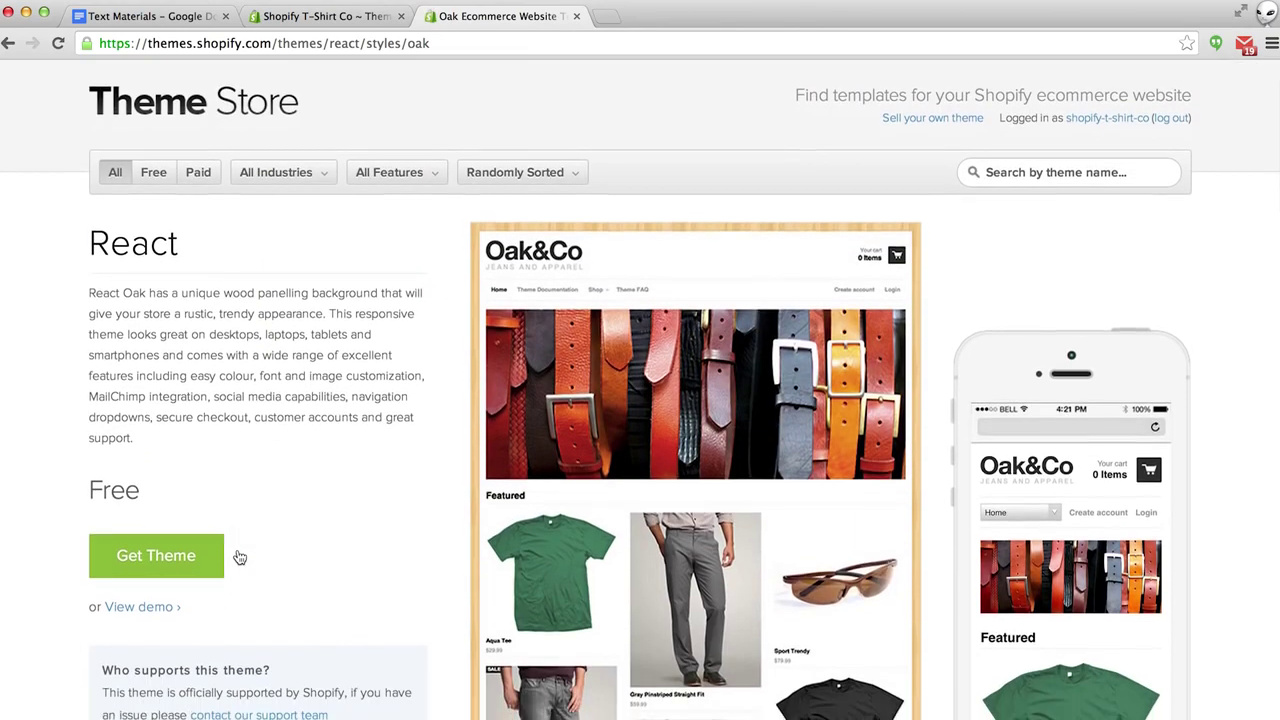
{"action": "left_click", "coordinate": [148, 593]}
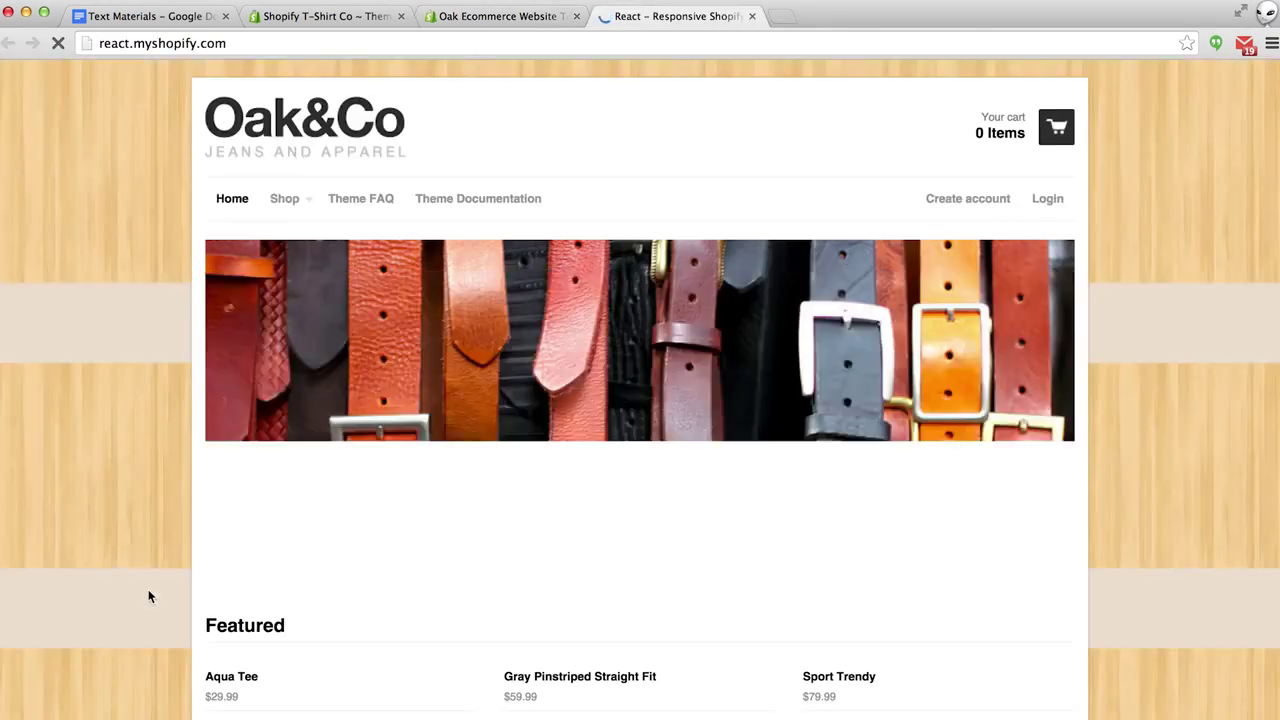
{"action": "scroll", "coordinate": [148, 596], "scroll_direction": "down", "scroll_amount": 5}
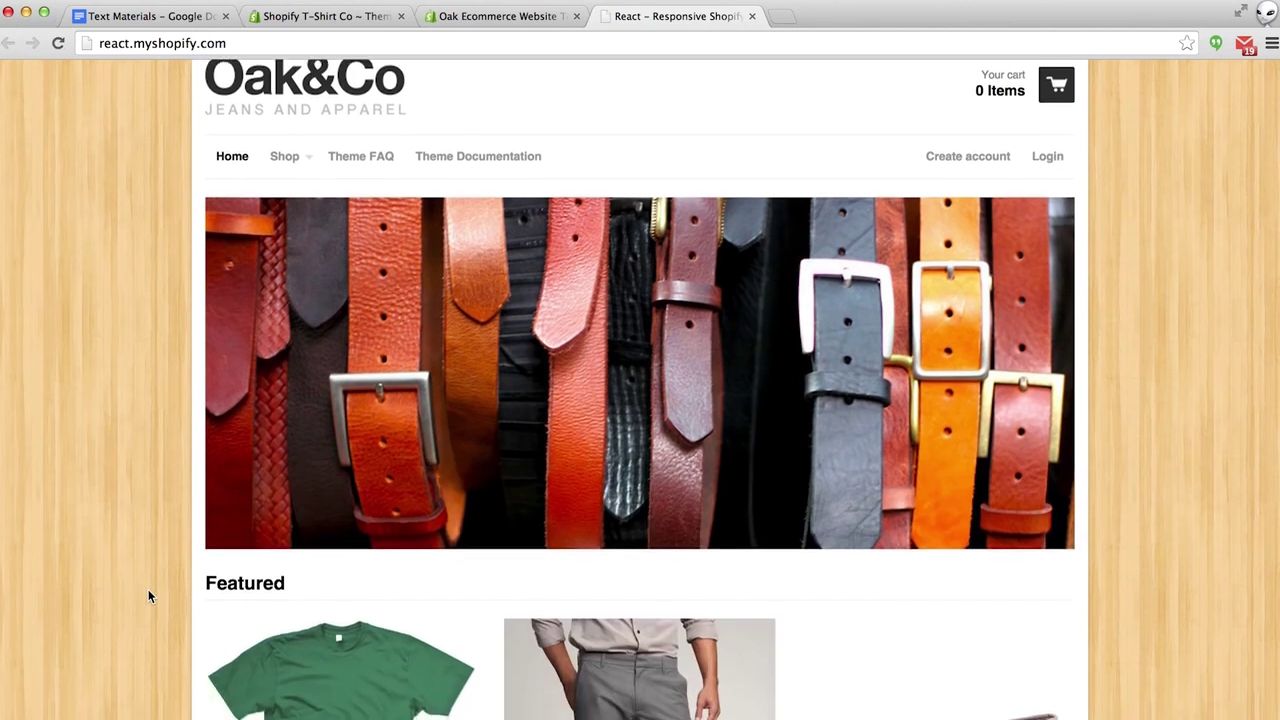
{"action": "scroll", "coordinate": [148, 596], "scroll_direction": "down", "scroll_amount": 9}
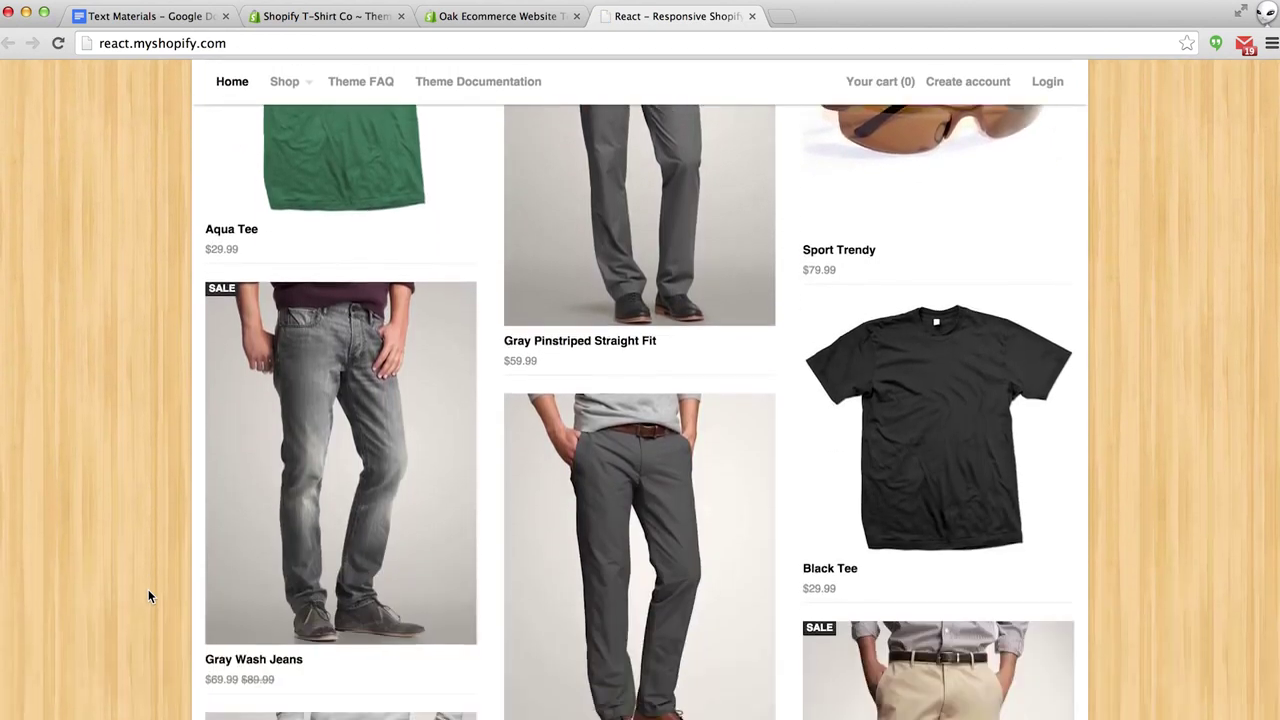
{"action": "scroll", "coordinate": [148, 596], "scroll_direction": "up", "scroll_amount": 10}
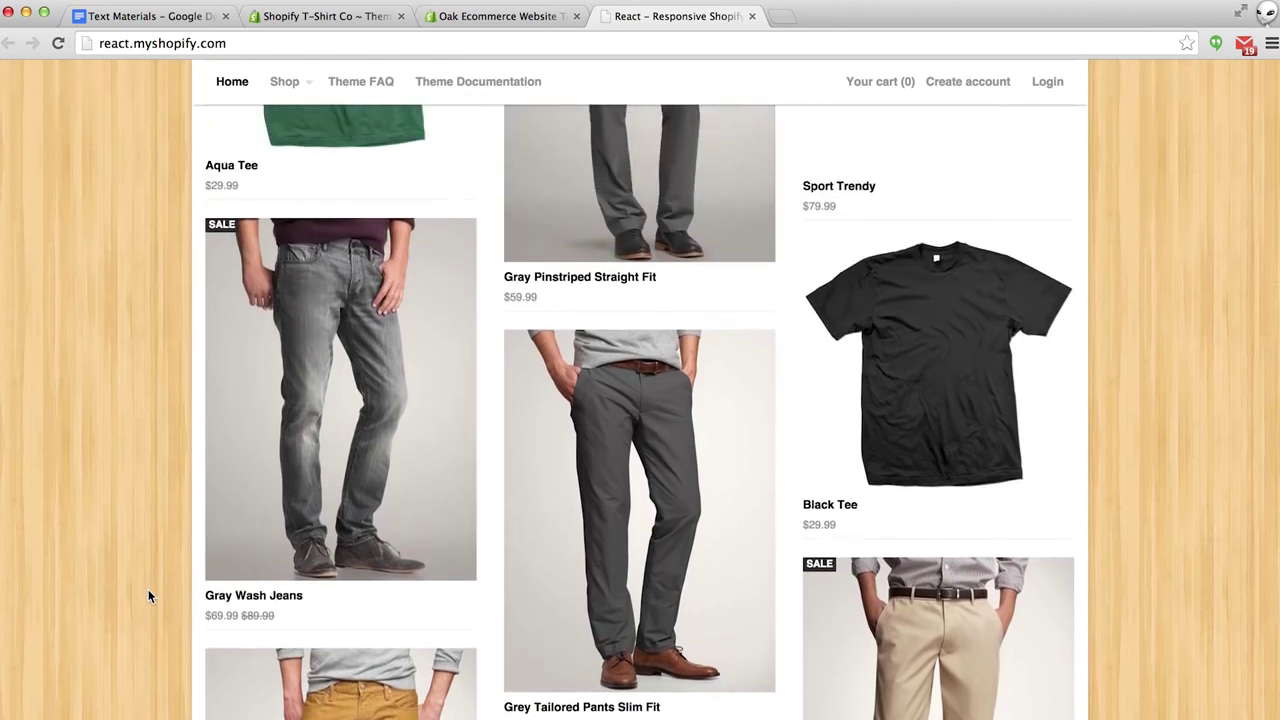
{"action": "scroll", "coordinate": [148, 596], "scroll_direction": "up", "scroll_amount": 2}
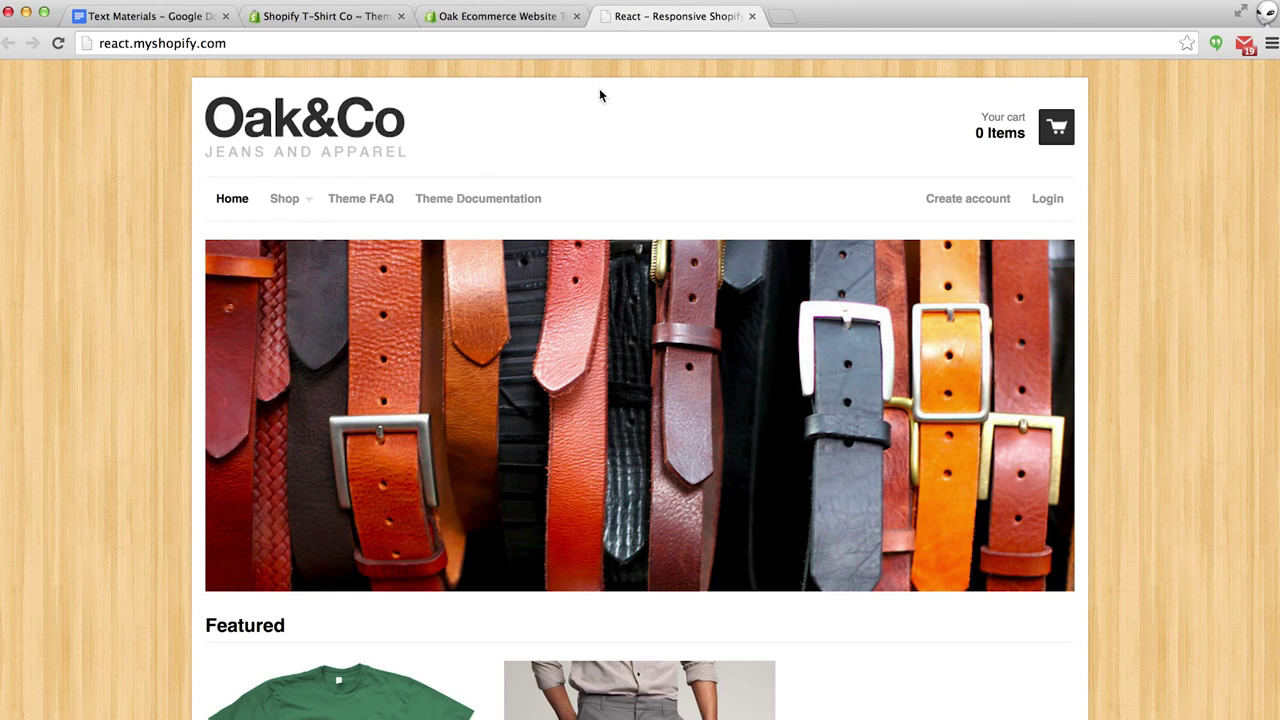
{"action": "left_click", "coordinate": [752, 16]}
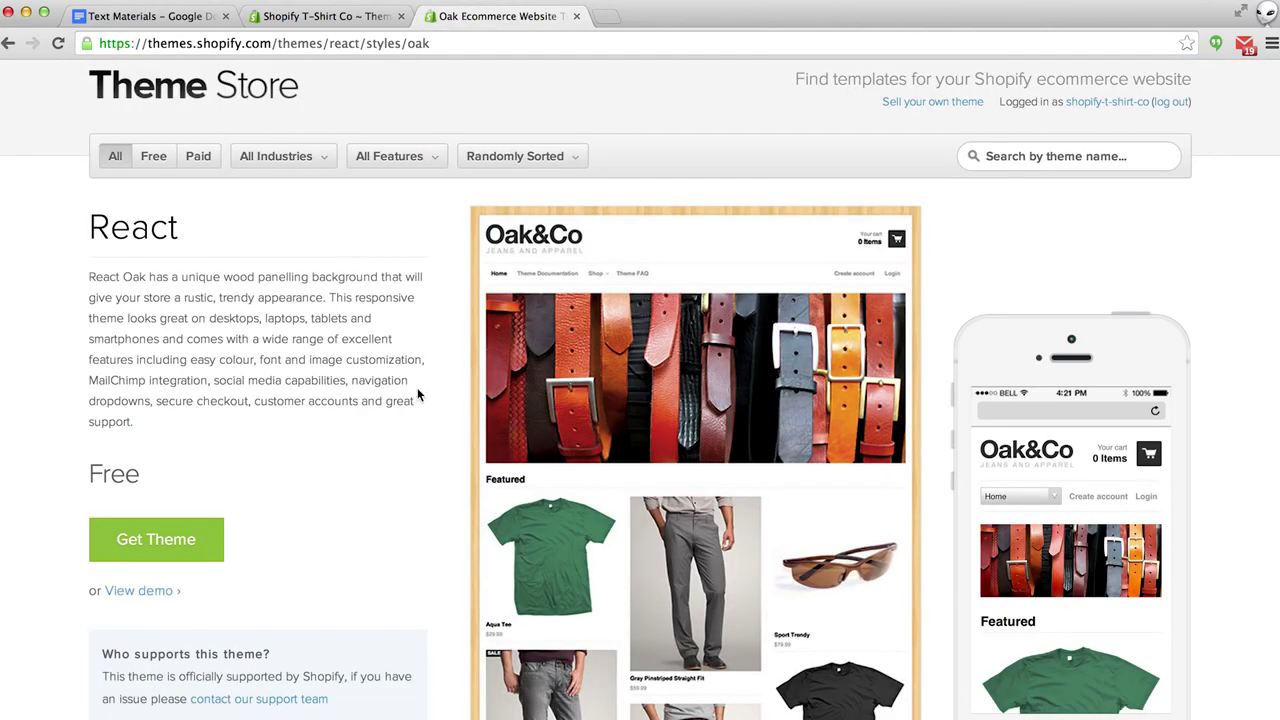
Get the free React theme, publish it as the shop's theme, and open the Theme Manager.
{"action": "left_click", "coordinate": [162, 545]}
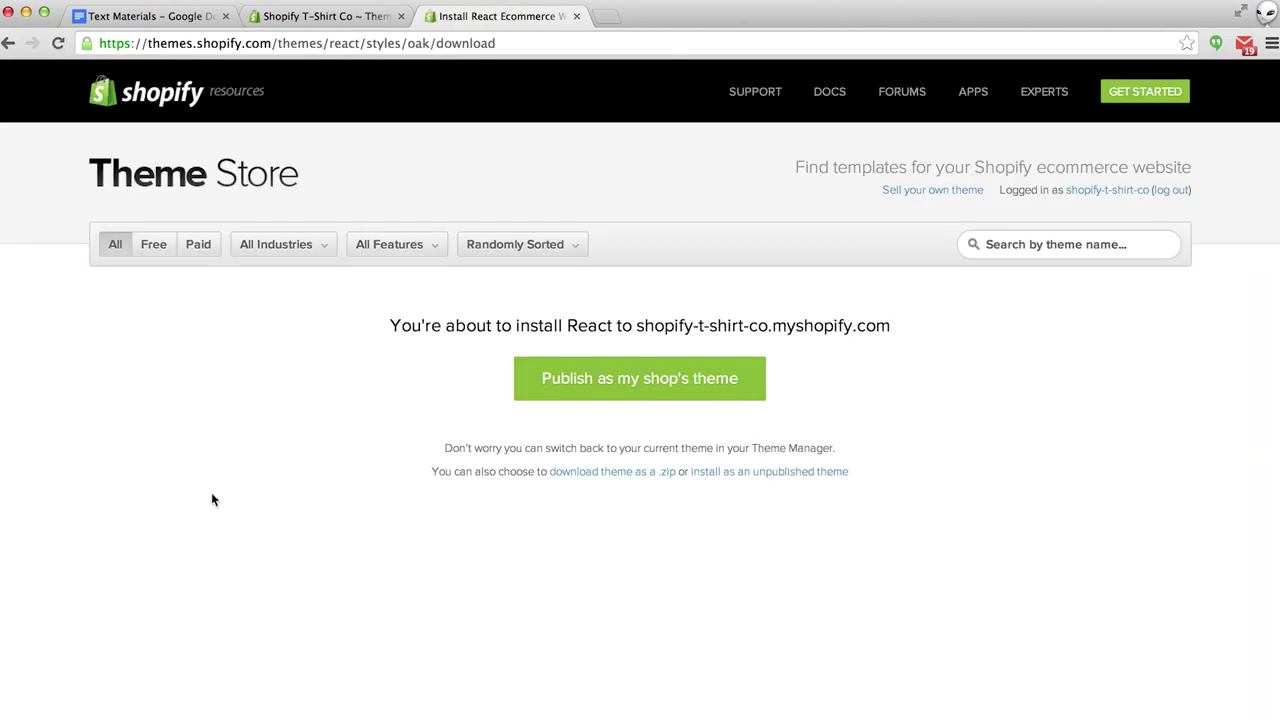
{"action": "left_click", "coordinate": [594, 381]}
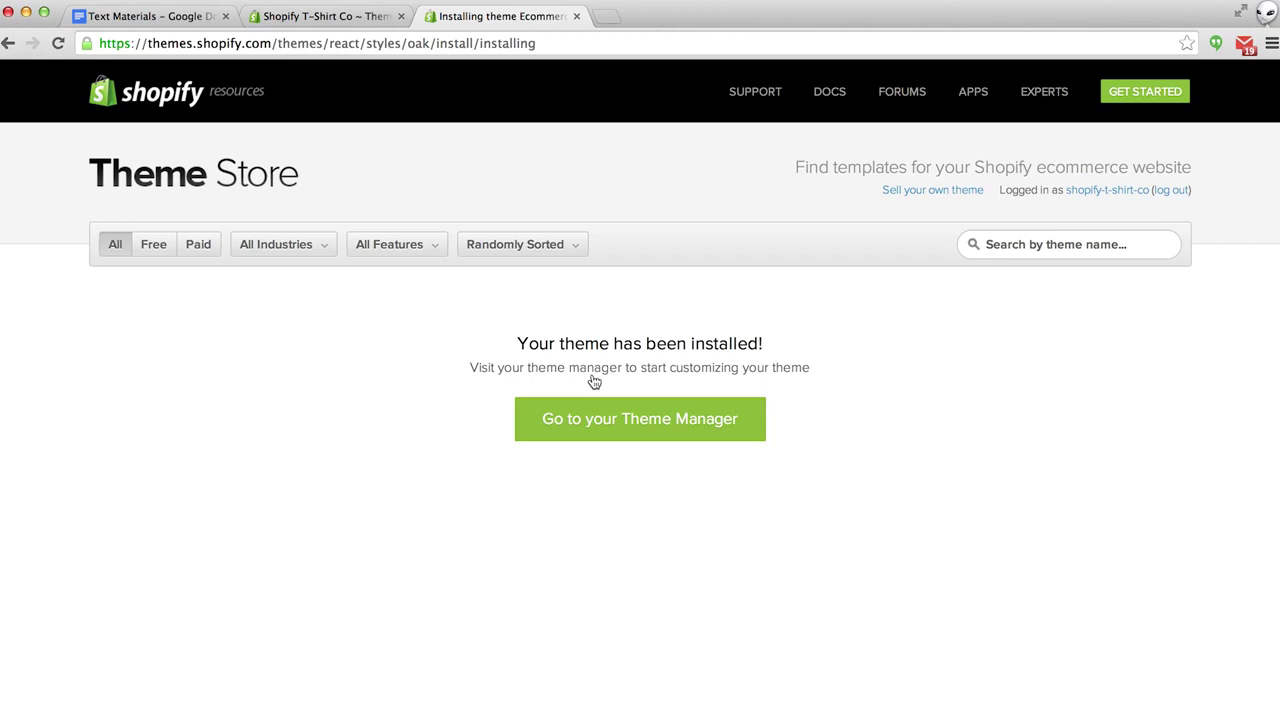
{"action": "left_click", "coordinate": [589, 424]}
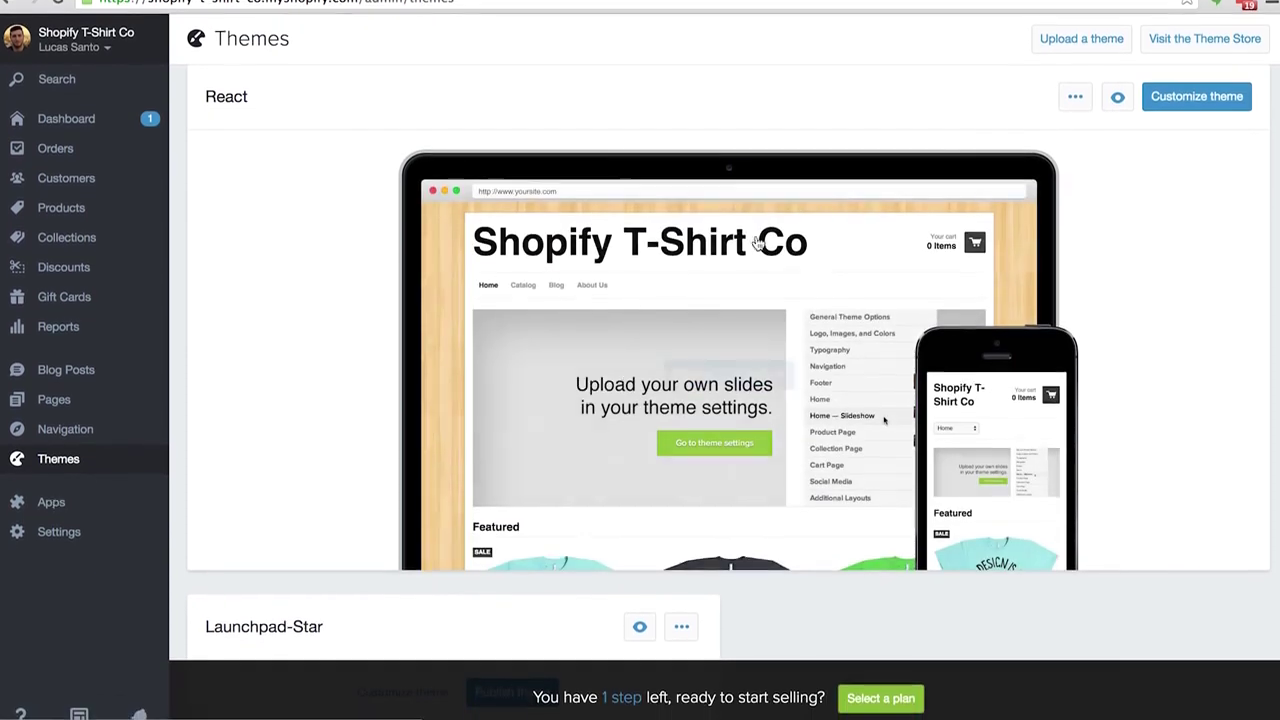
Open React's customization settings and preview the live storefront in a separate tab.
{"action": "left_click", "coordinate": [1200, 84]}
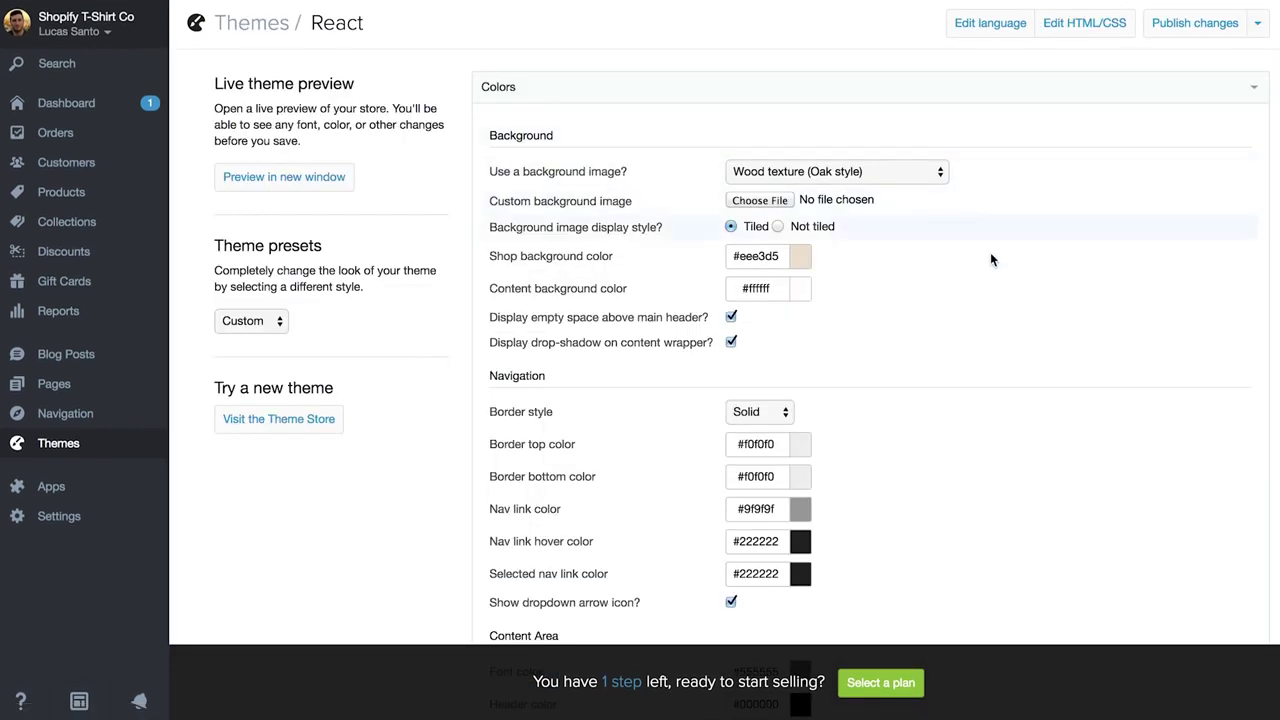
{"action": "left_click", "coordinate": [63, 692]}
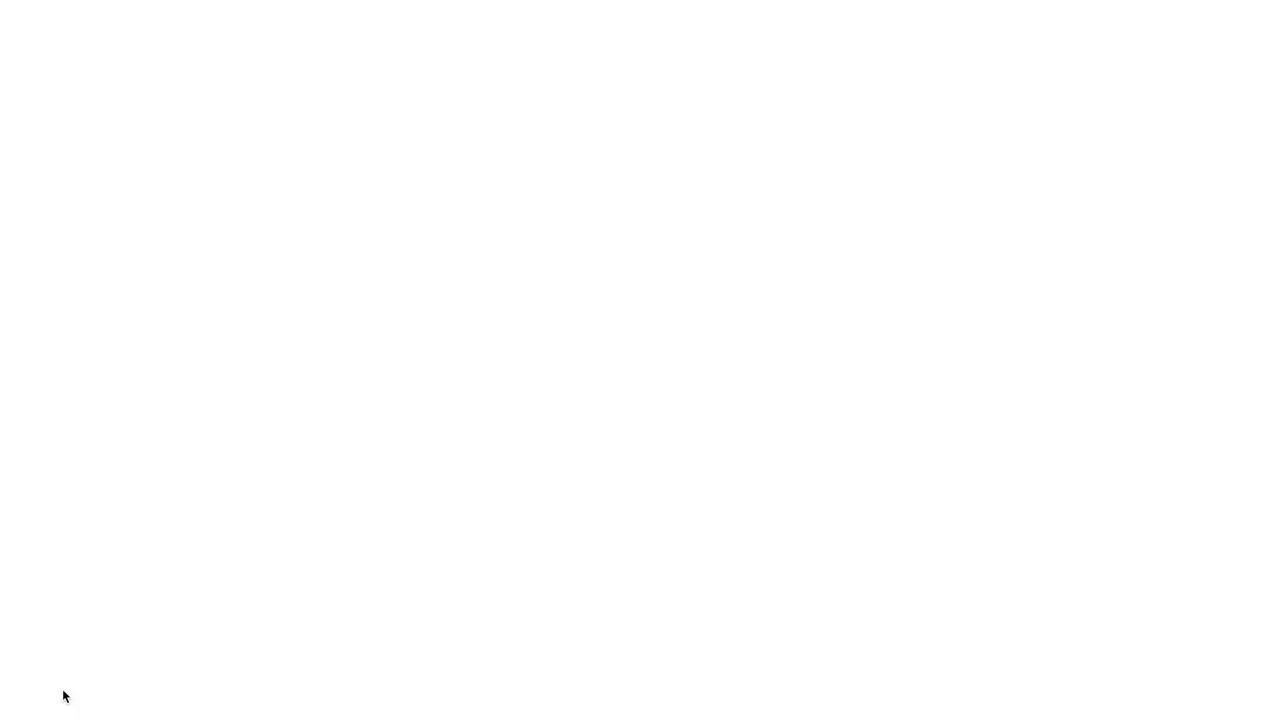
{"action": "scroll", "coordinate": [115, 463], "scroll_direction": "down", "scroll_amount": 1}
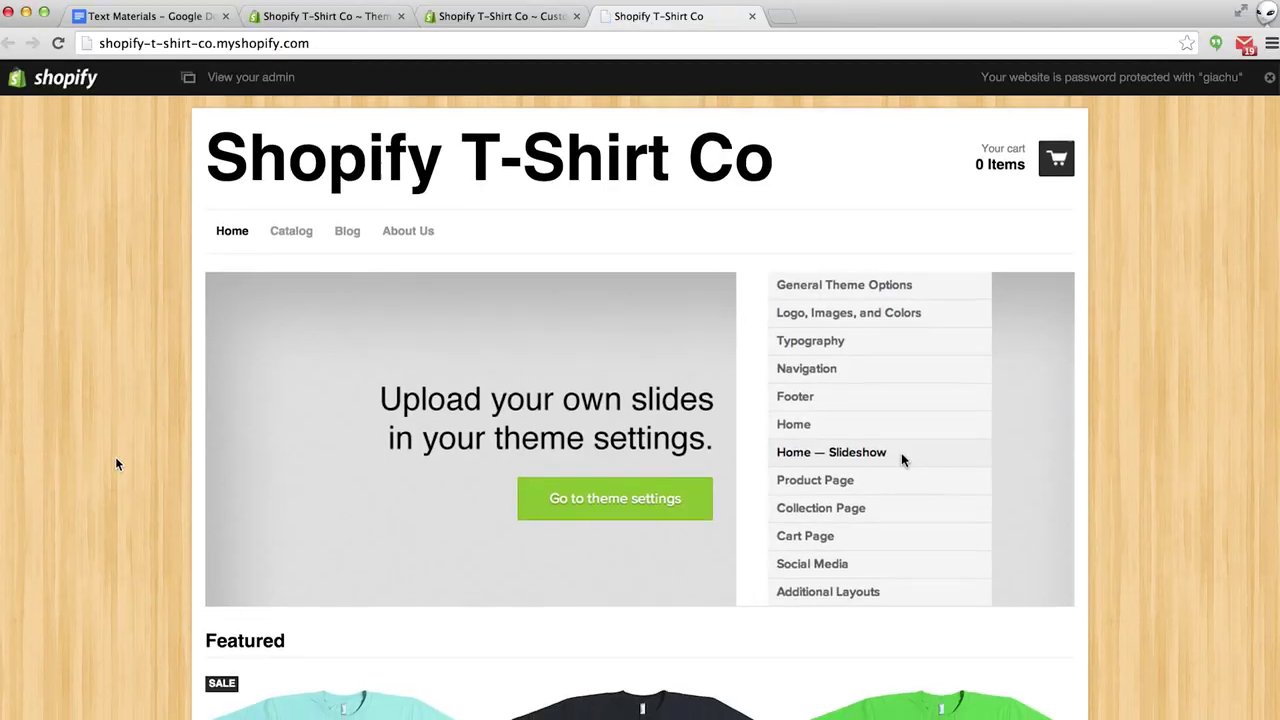
{"action": "scroll", "coordinate": [115, 463], "scroll_direction": "down", "scroll_amount": 5}
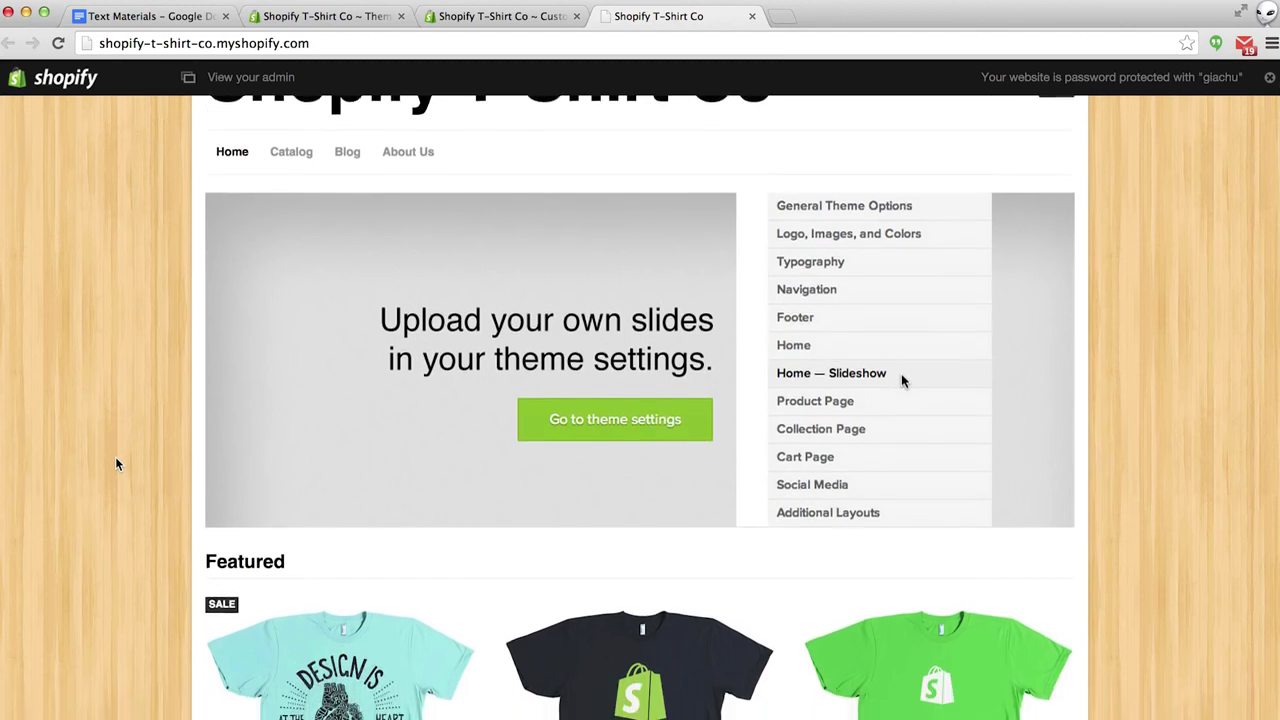
{"action": "scroll", "coordinate": [115, 463], "scroll_direction": "up", "scroll_amount": 5}
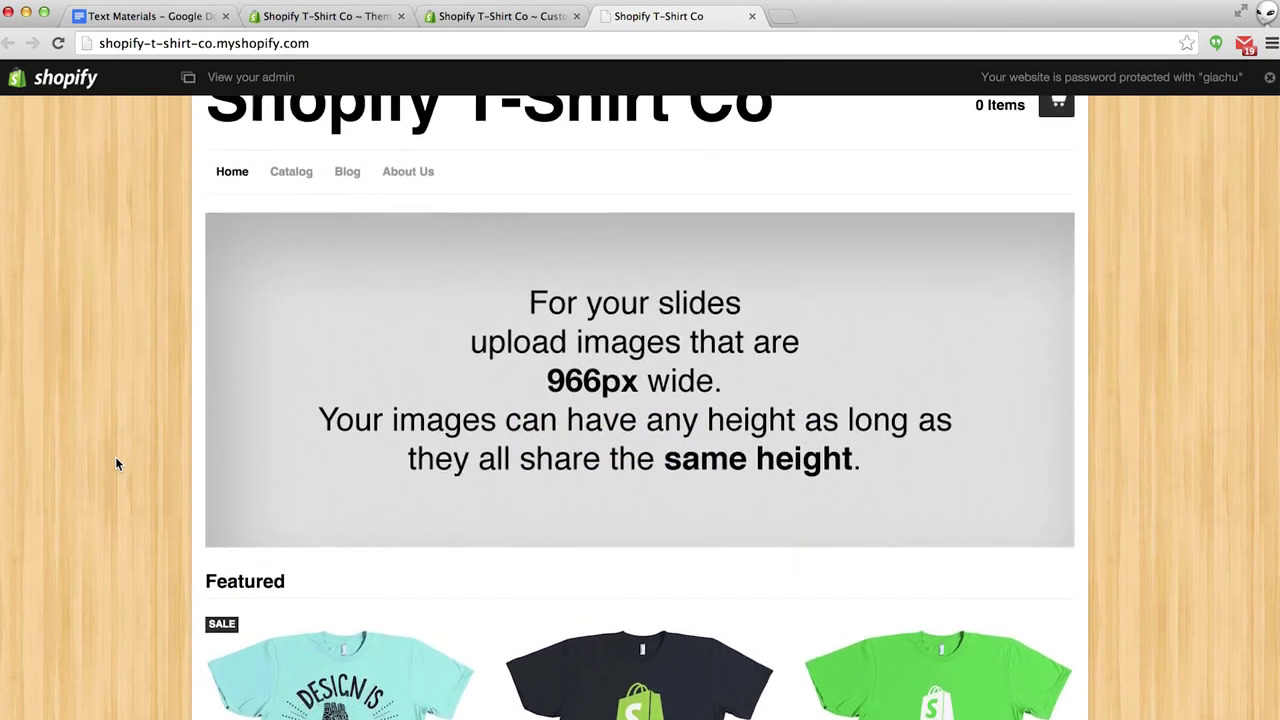
{"action": "scroll", "coordinate": [115, 463], "scroll_direction": "up", "scroll_amount": 2}
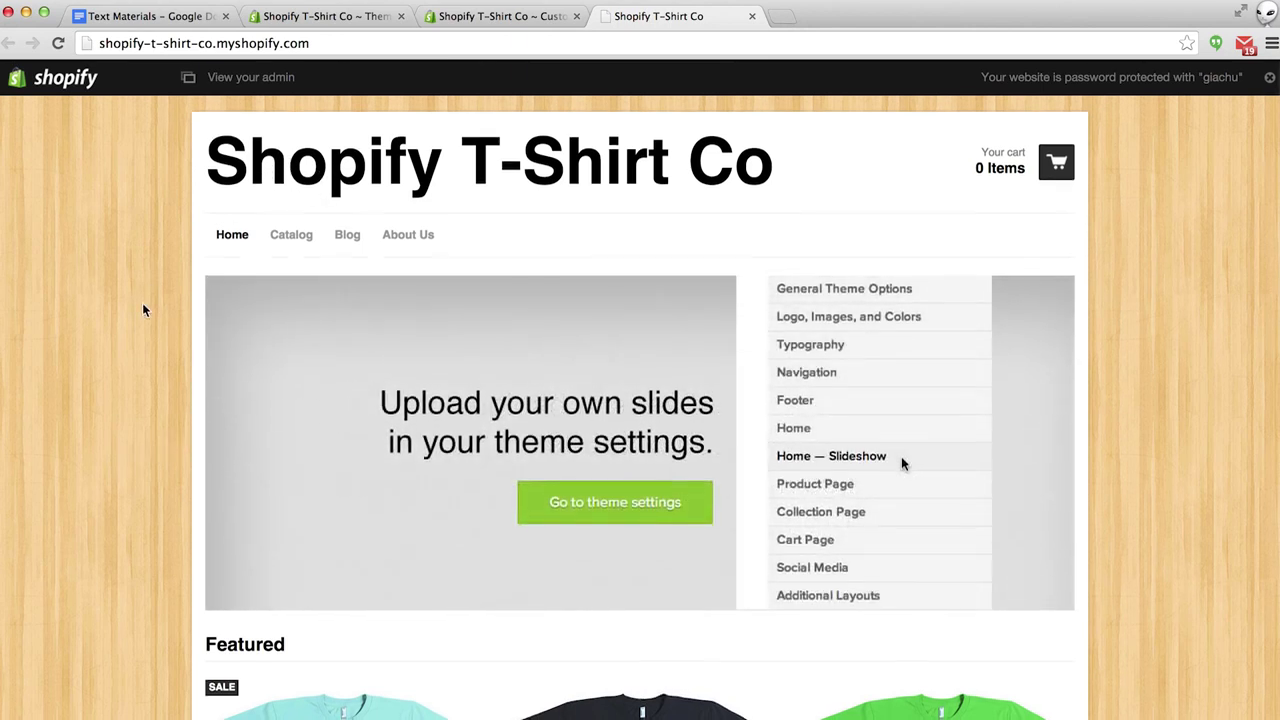
{"action": "scroll", "coordinate": [143, 310], "scroll_direction": "down", "scroll_amount": 10}
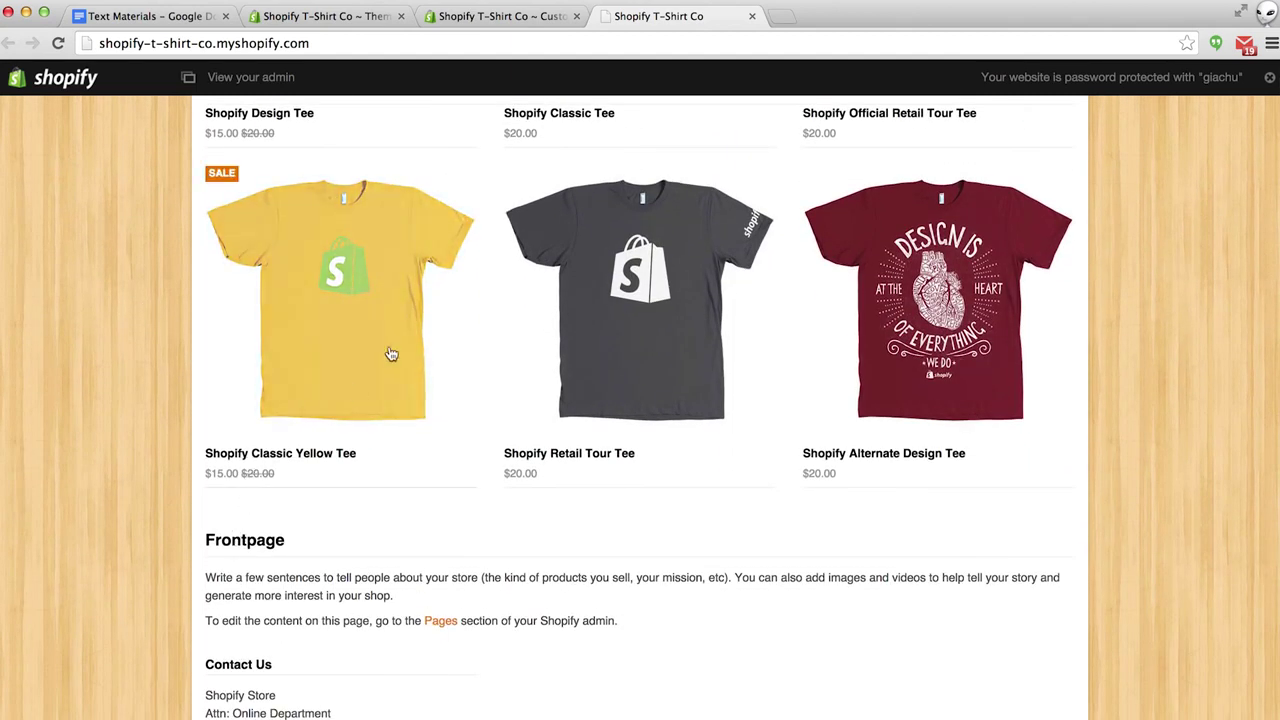
{"action": "left_click", "coordinate": [505, 20]}
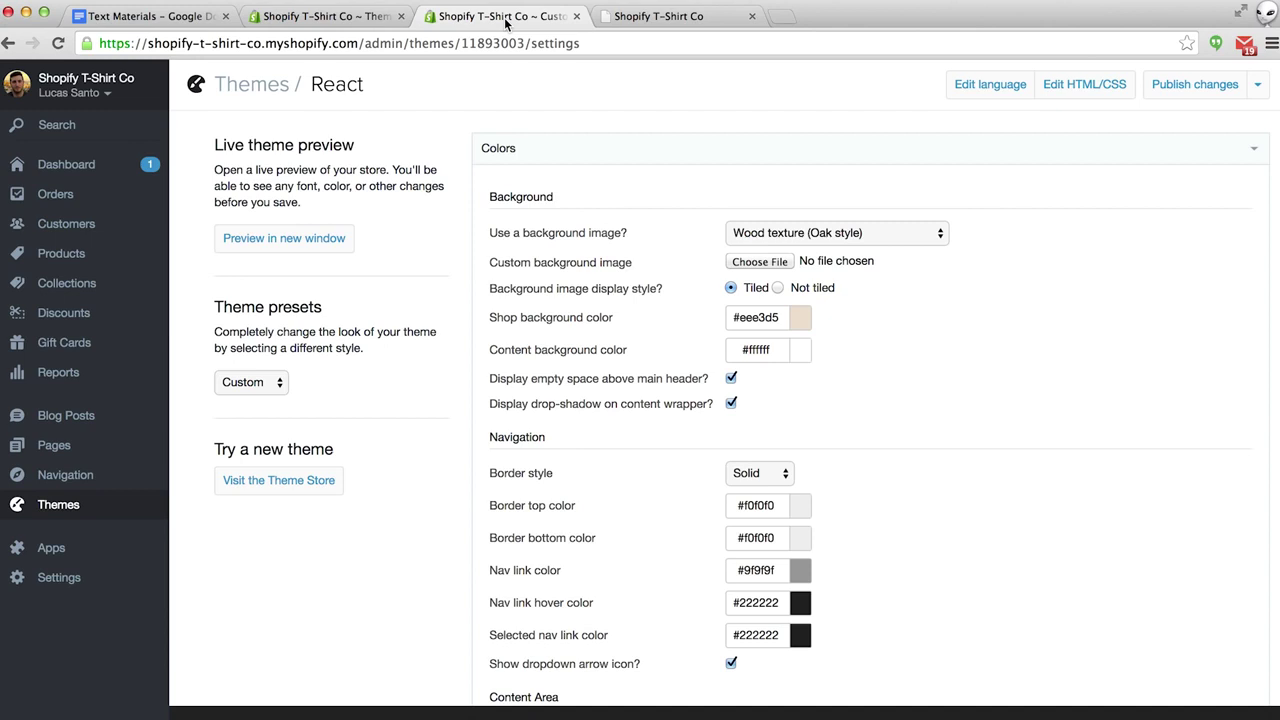
{"action": "scroll", "coordinate": [607, 103], "scroll_direction": "down", "scroll_amount": 1}
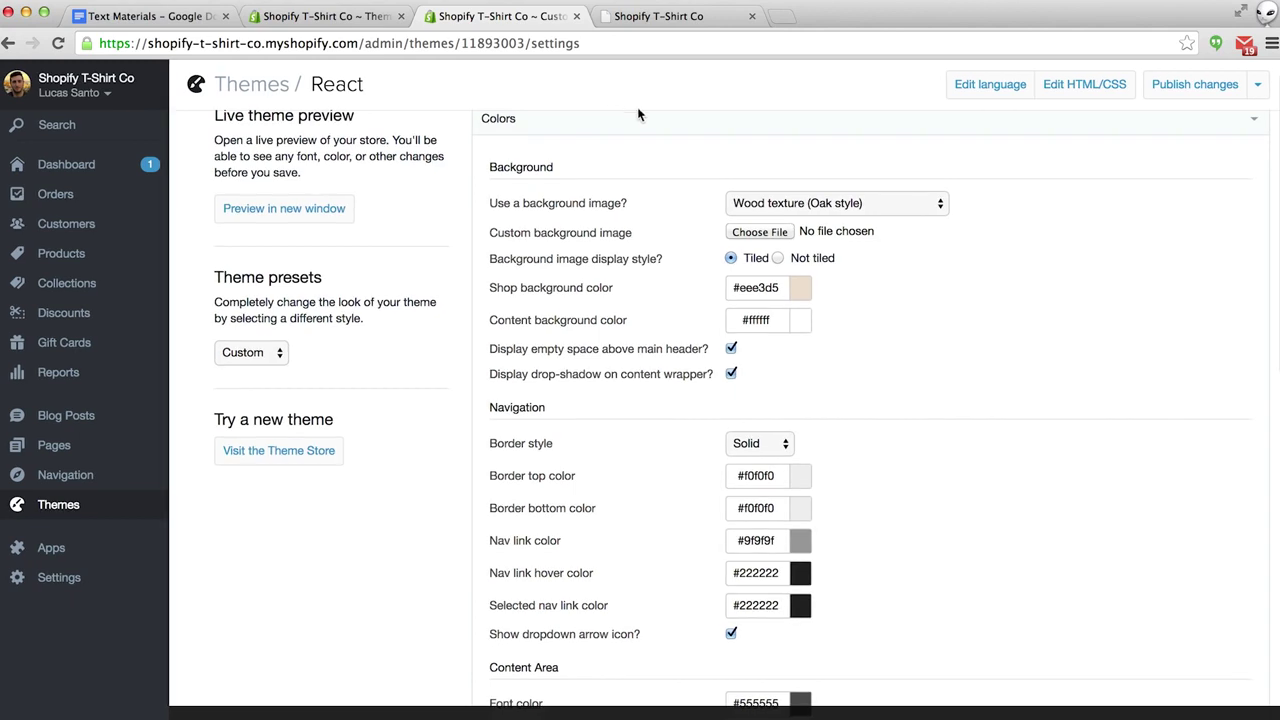
{"action": "scroll", "coordinate": [1012, 266], "scroll_direction": "down", "scroll_amount": 1}
{"action": "scroll", "coordinate": [1012, 266], "scroll_direction": "down", "scroll_amount": 5}
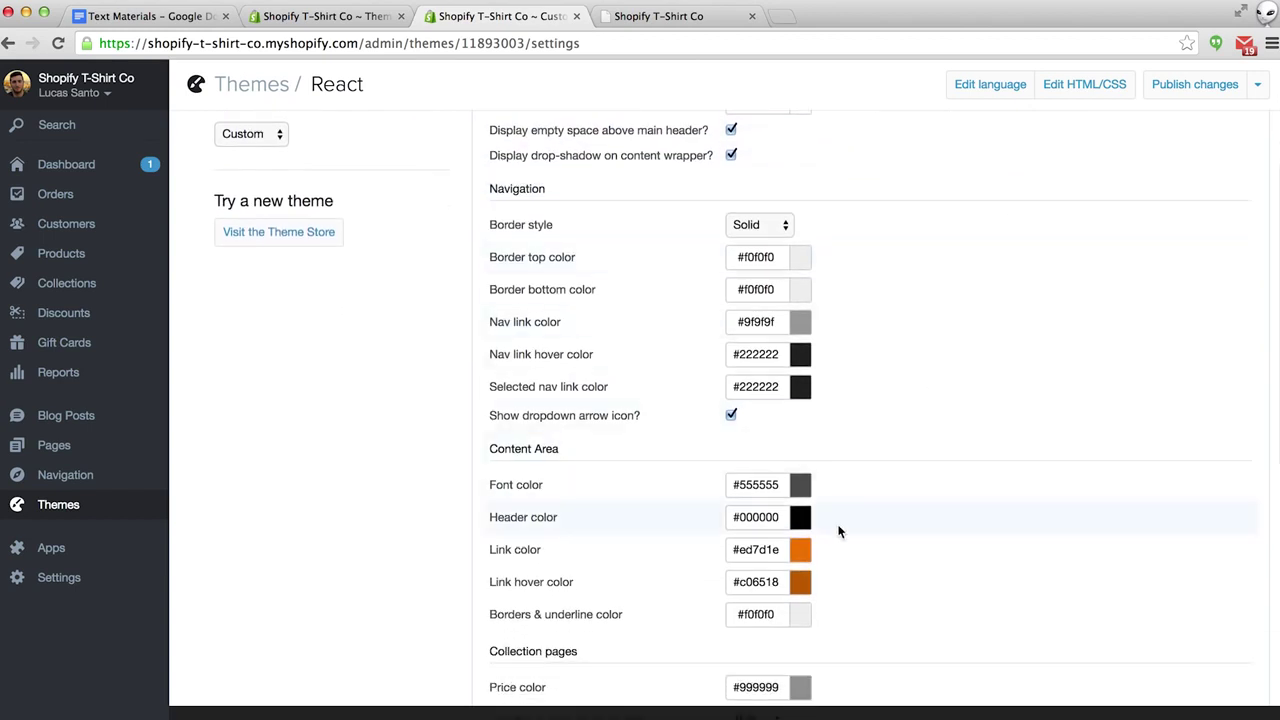
{"action": "left_click", "coordinate": [806, 550]}
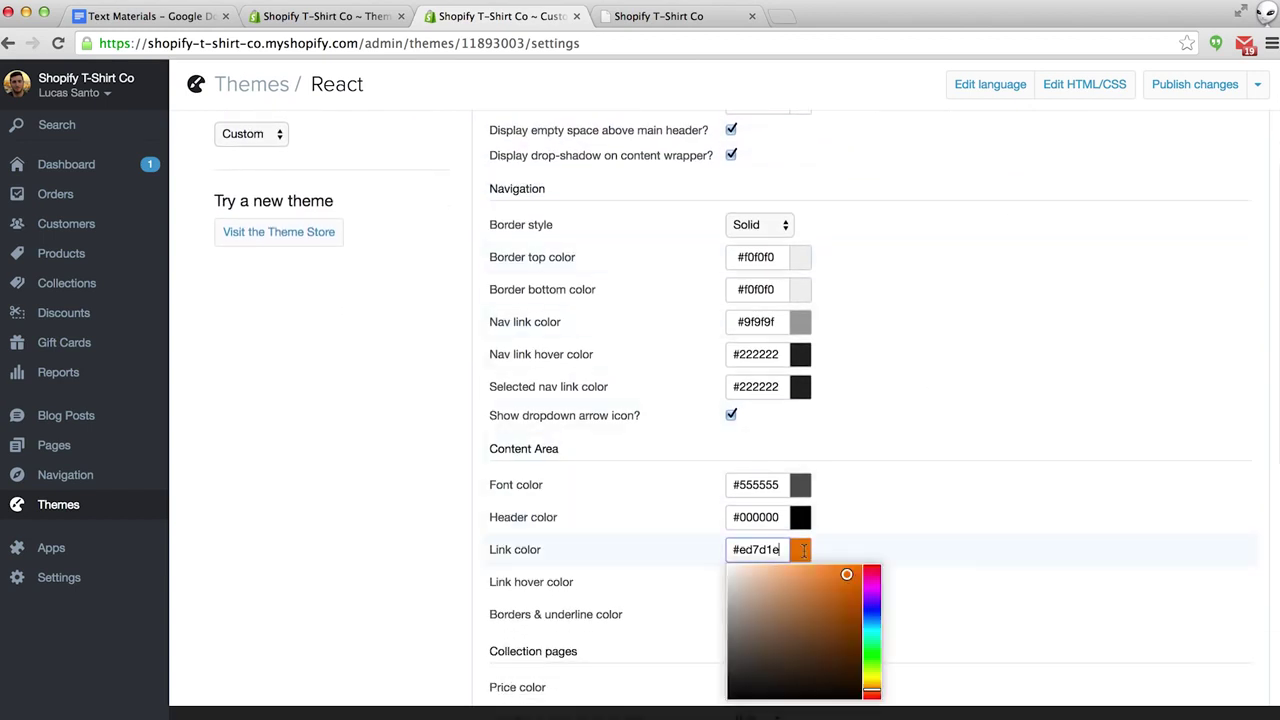
{"action": "left_click", "coordinate": [1003, 563]}
{"action": "scroll", "coordinate": [1005, 566], "scroll_direction": "down", "scroll_amount": 8}
{"action": "scroll", "coordinate": [1005, 566], "scroll_direction": "down", "scroll_amount": 10}
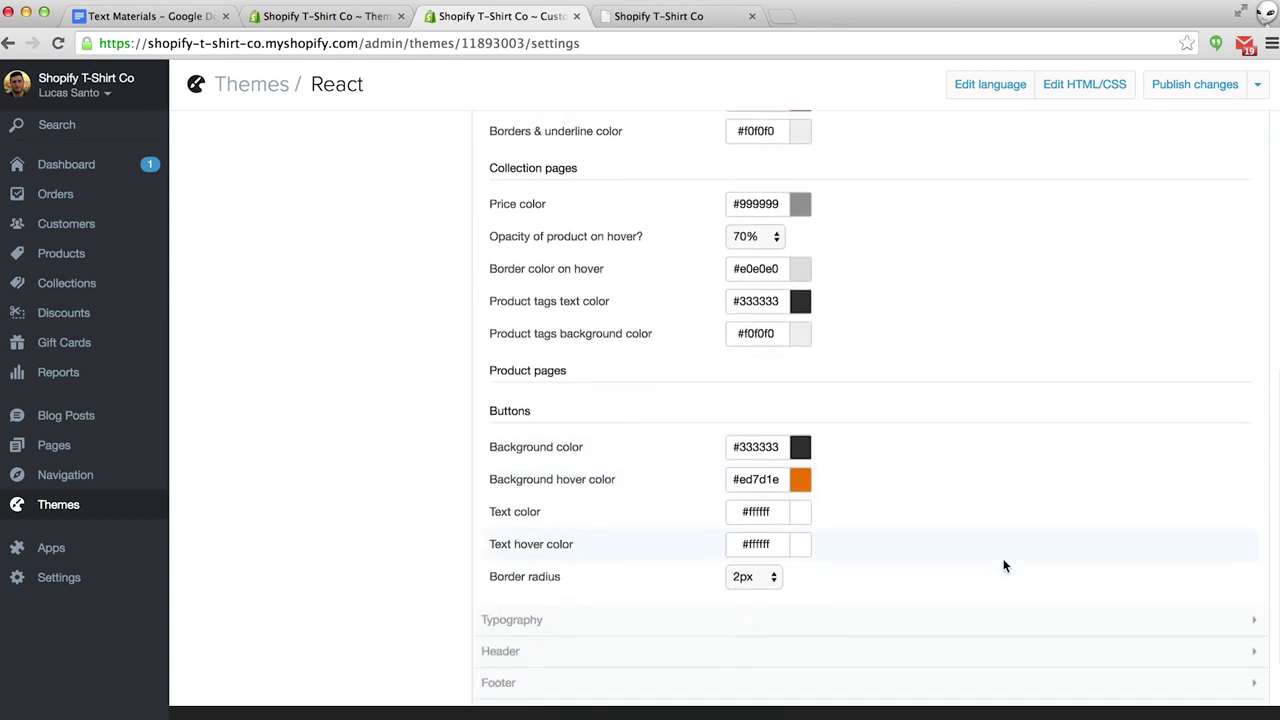
{"action": "left_click", "coordinate": [523, 367]}
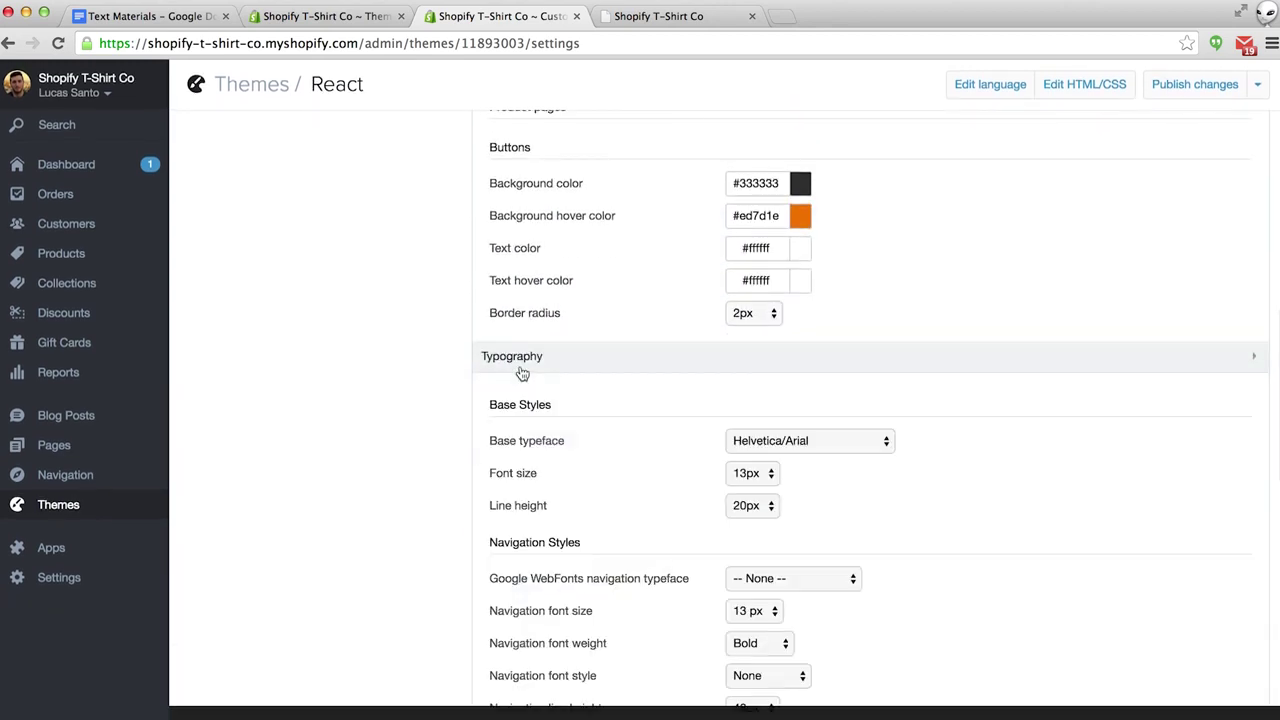
{"action": "left_click", "coordinate": [522, 369]}
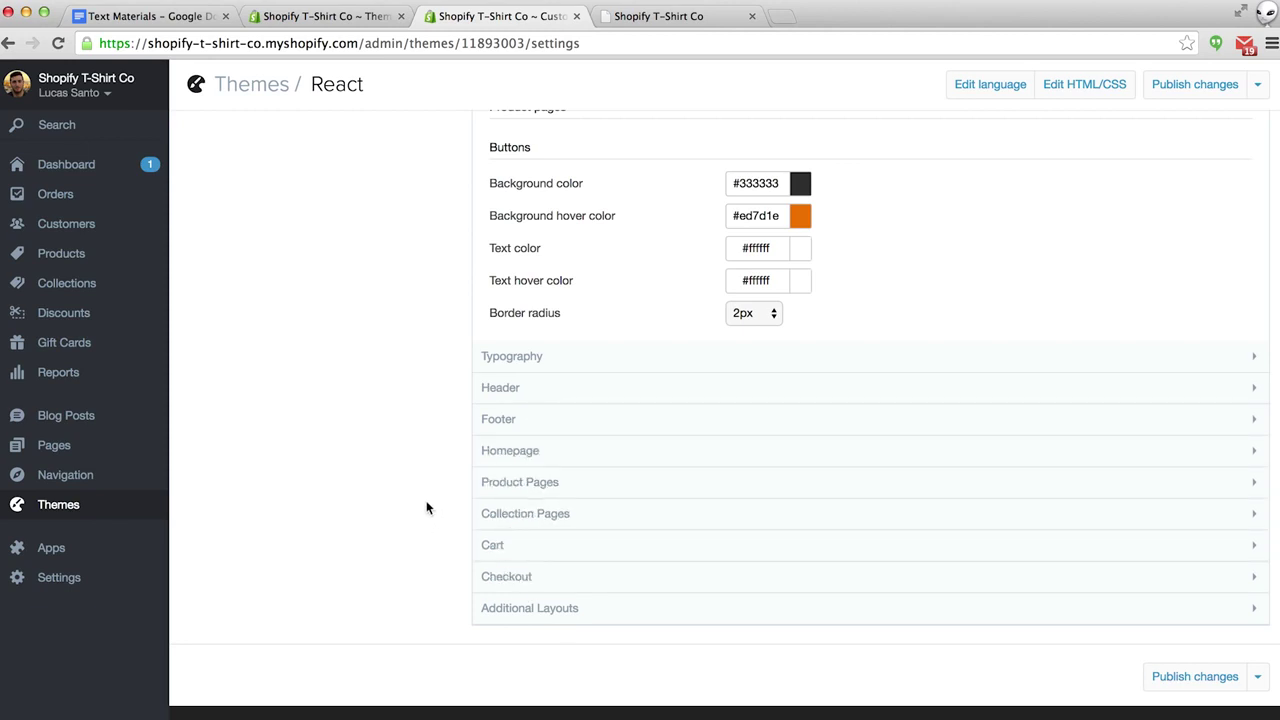
Turn on a custom logo in React's Header settings using Logo.png and publish the changes.
{"action": "left_click", "coordinate": [517, 389]}
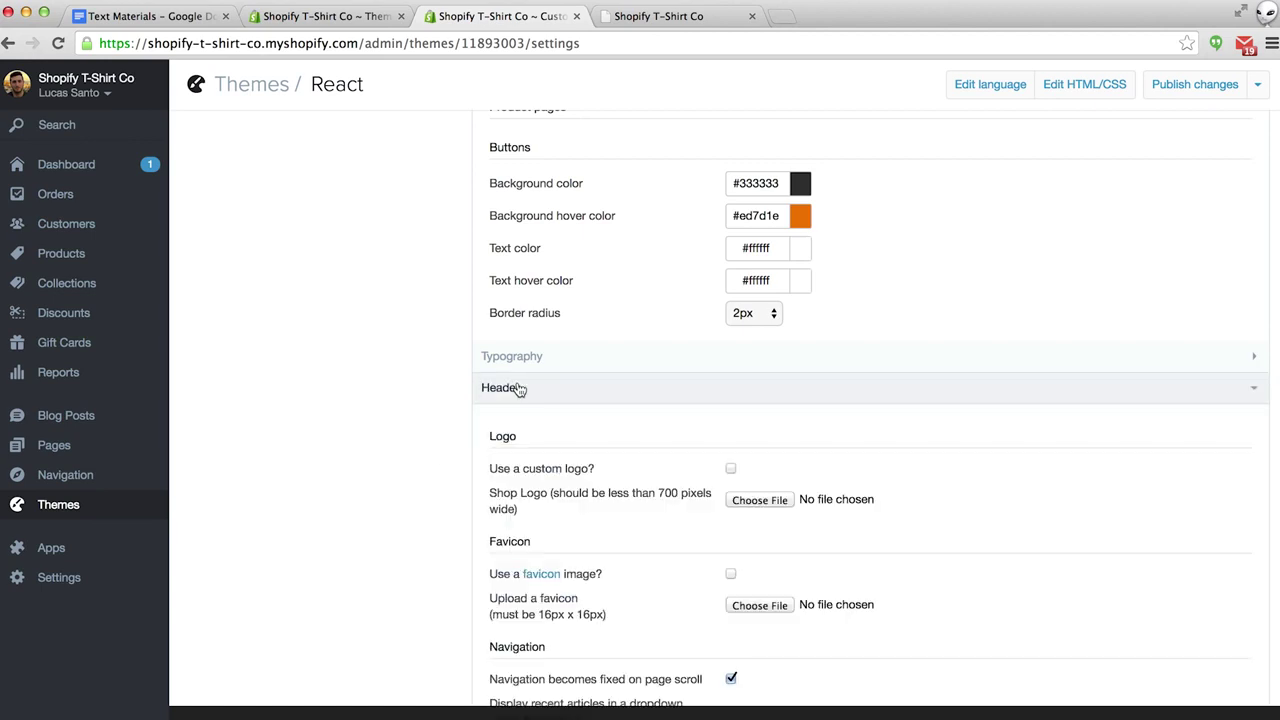
{"action": "scroll", "coordinate": [377, 466], "scroll_direction": "down", "scroll_amount": 2}
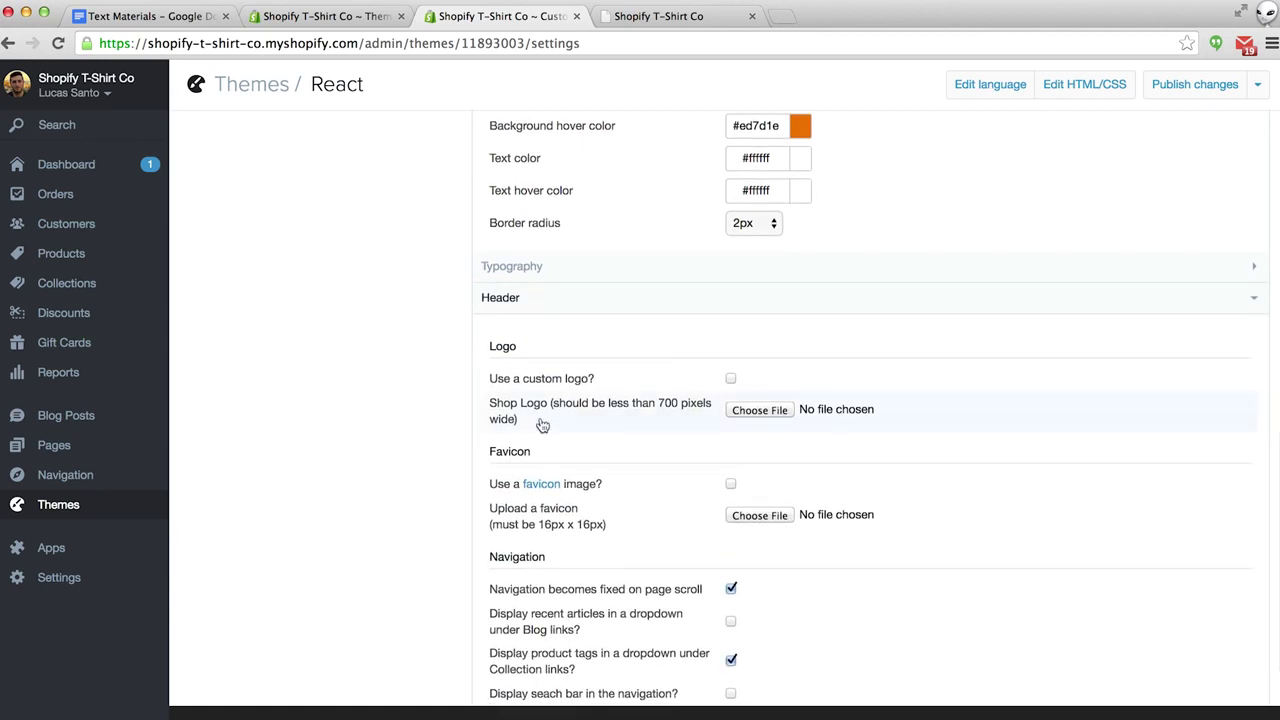
{"action": "left_click", "coordinate": [730, 380]}
{"action": "left_click", "coordinate": [752, 411]}
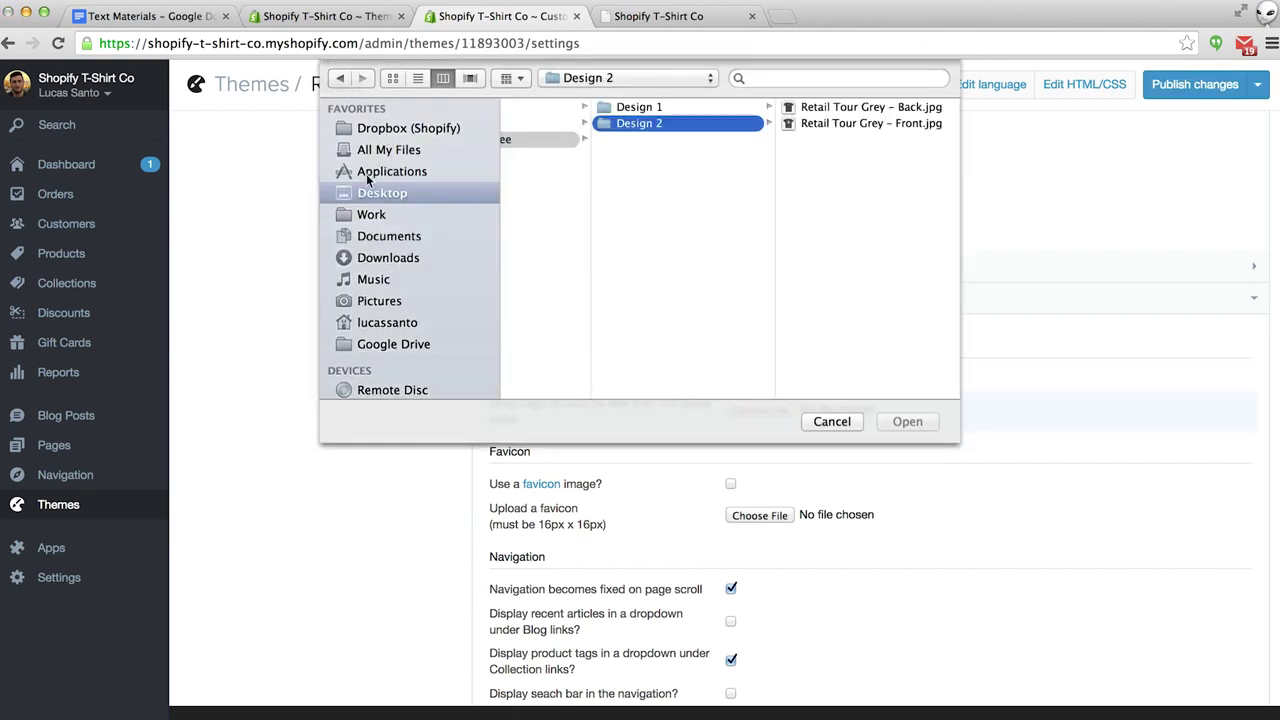
{"action": "scroll", "coordinate": [612, 217], "scroll_direction": "left", "scroll_amount": 5}
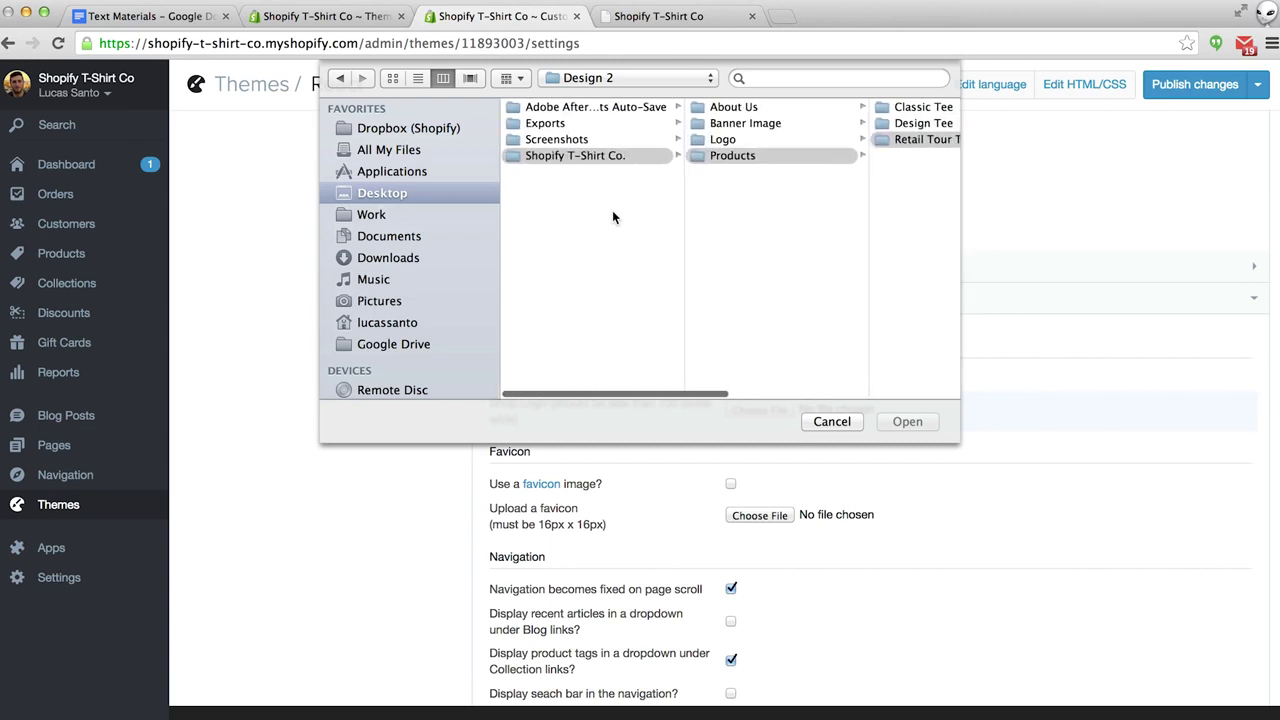
{"action": "left_click", "coordinate": [722, 141]}
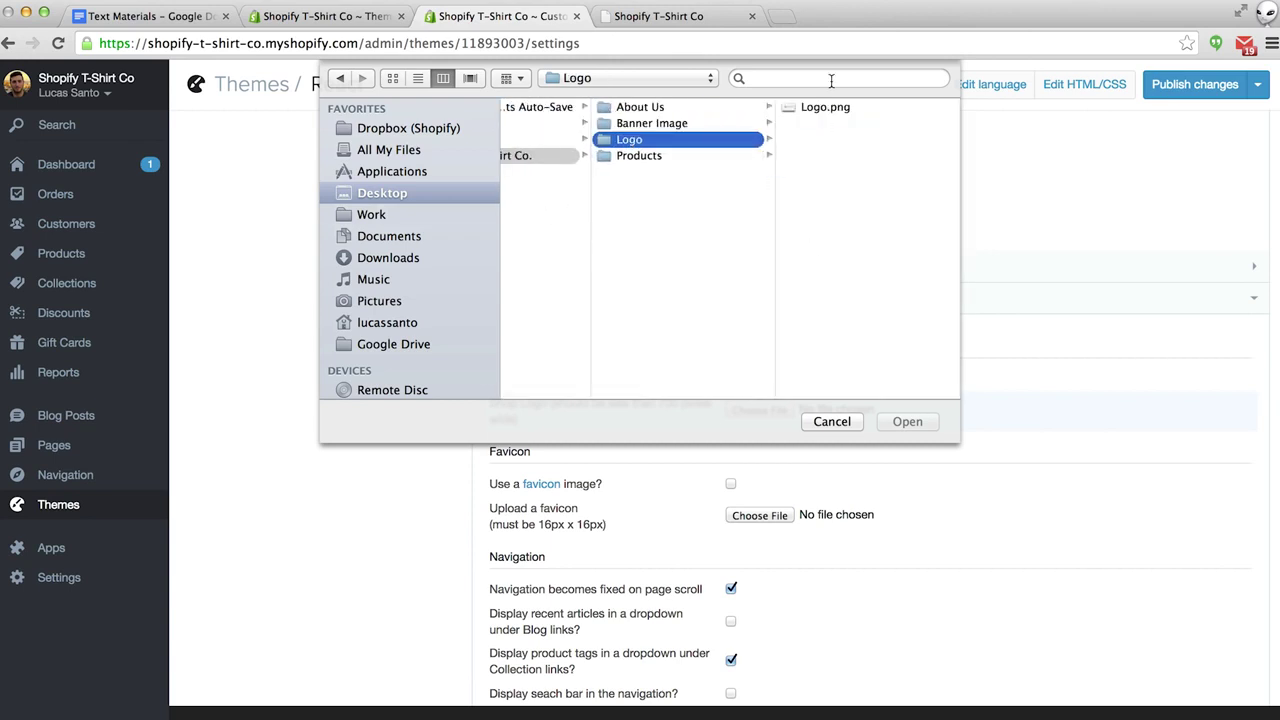
{"action": "left_click", "coordinate": [813, 107]}
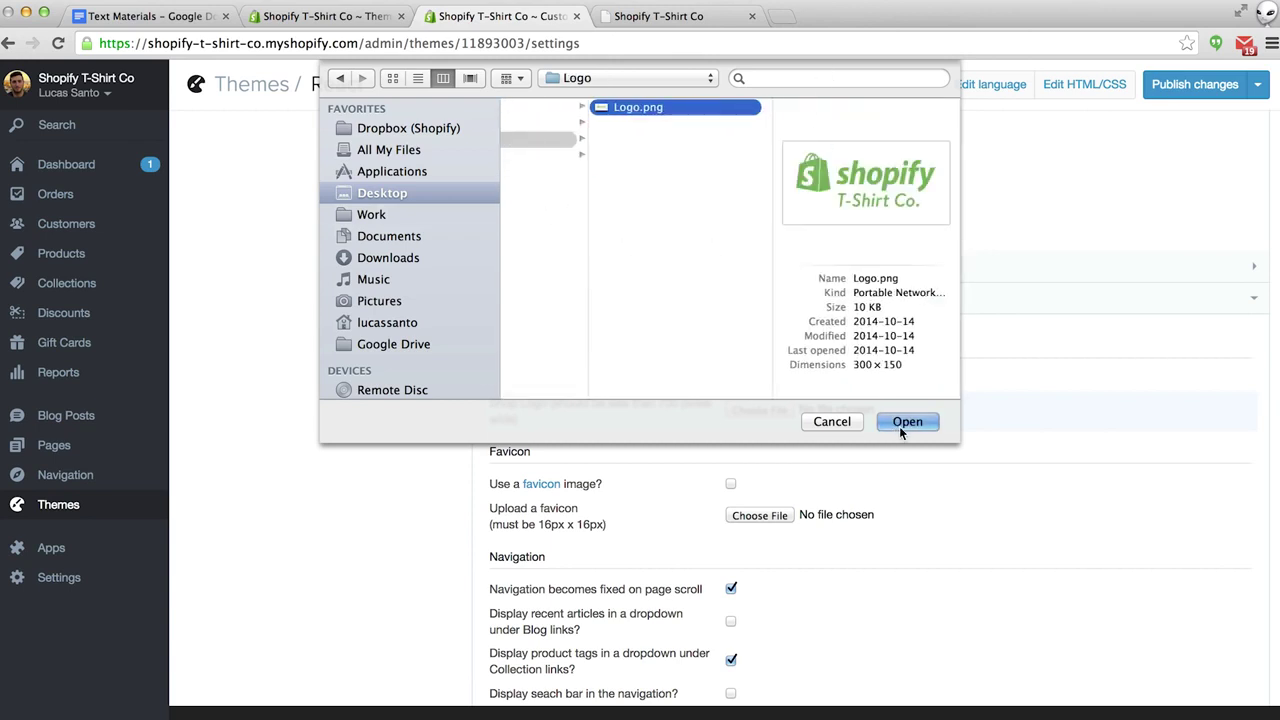
{"action": "left_click", "coordinate": [901, 422]}
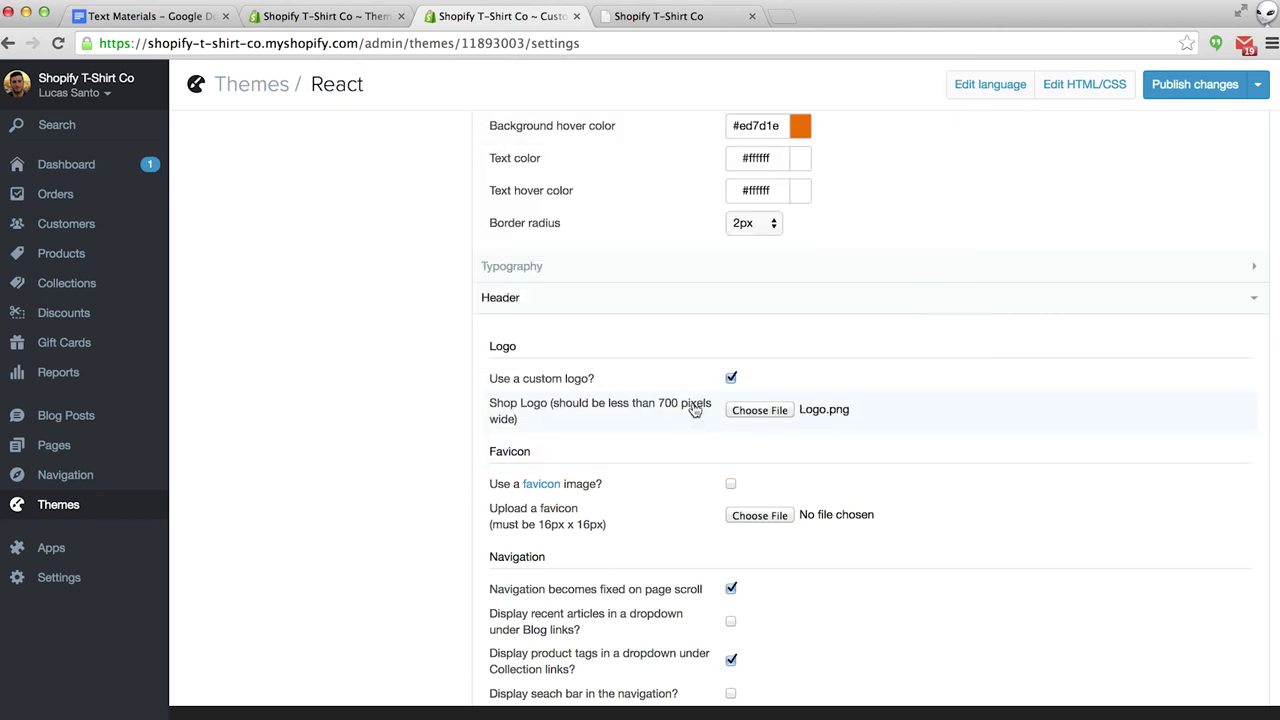
{"action": "left_click", "coordinate": [1185, 88]}
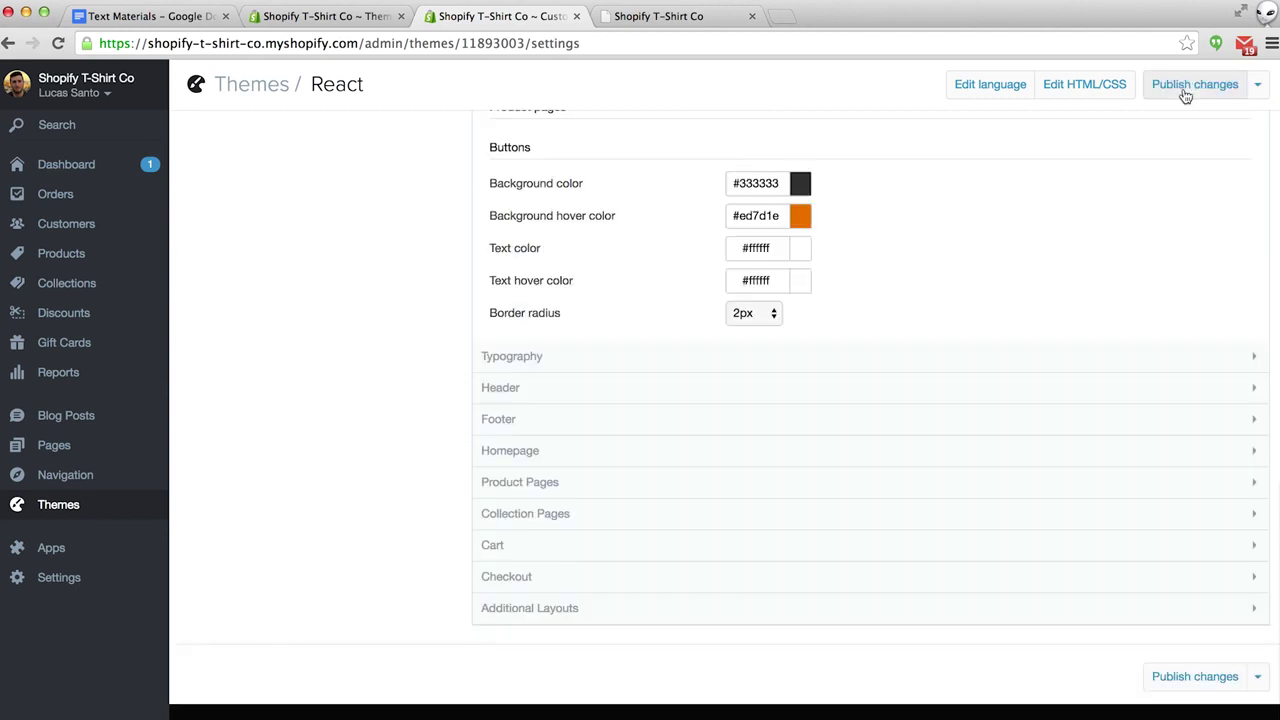
{"action": "left_click", "coordinate": [660, 16]}
Reload the storefront to see the green Shopify T-Shirt Co. logo, then close it.
{"action": "key", "text": "super+r"}
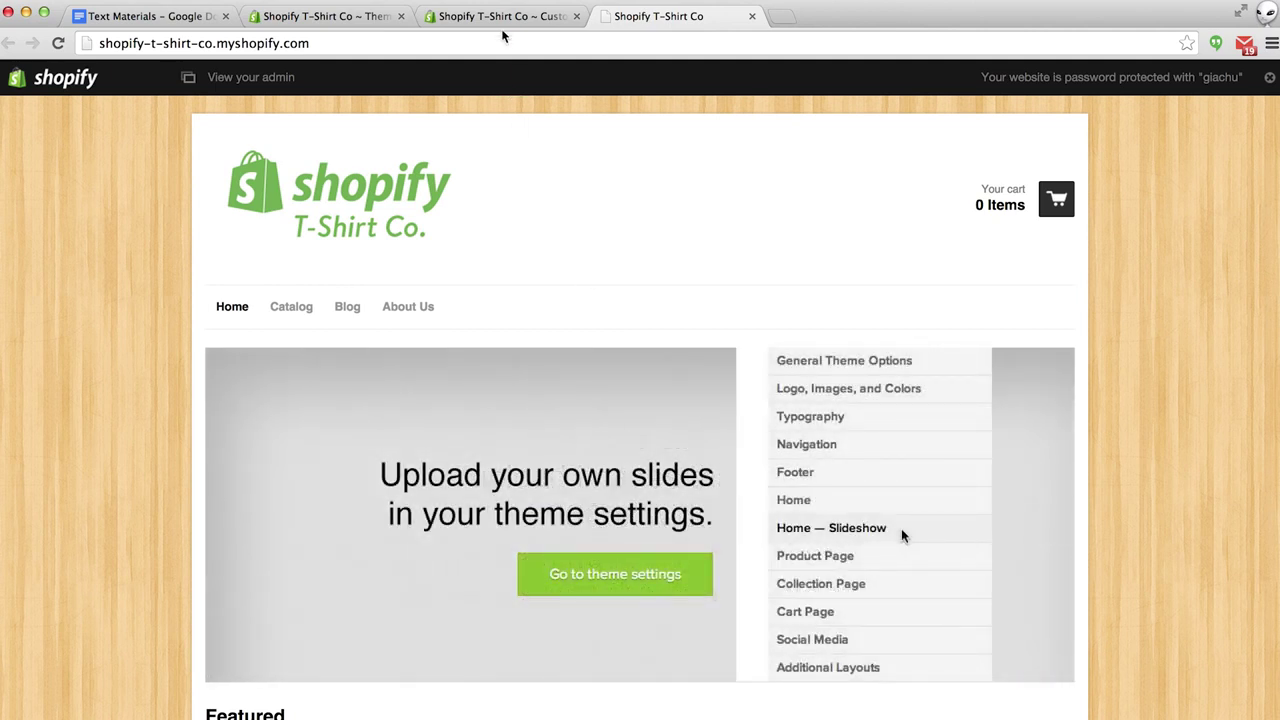
{"action": "left_click", "coordinate": [751, 18]}
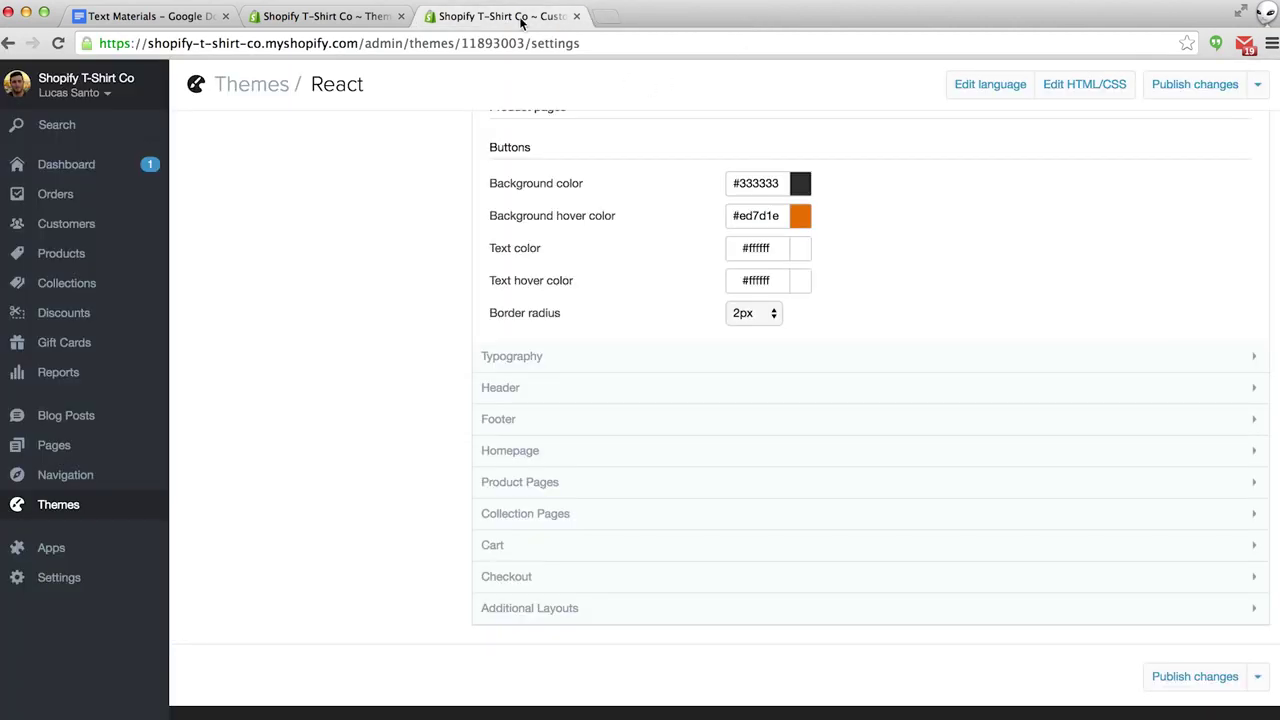
Make Banner Image/banner.jpg Slideshow Image 1, publish the theme, and view the live storefront.
{"action": "left_click", "coordinate": [522, 461]}
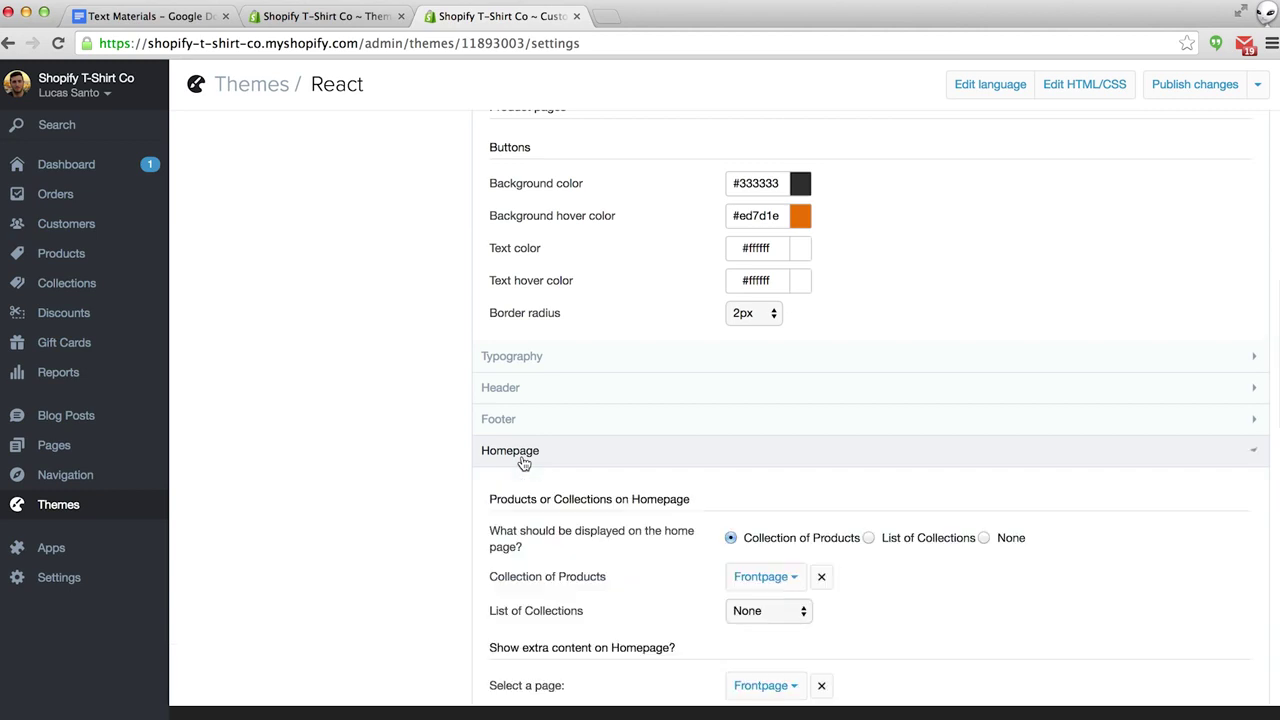
{"action": "scroll", "coordinate": [522, 458], "scroll_direction": "down", "scroll_amount": 2}
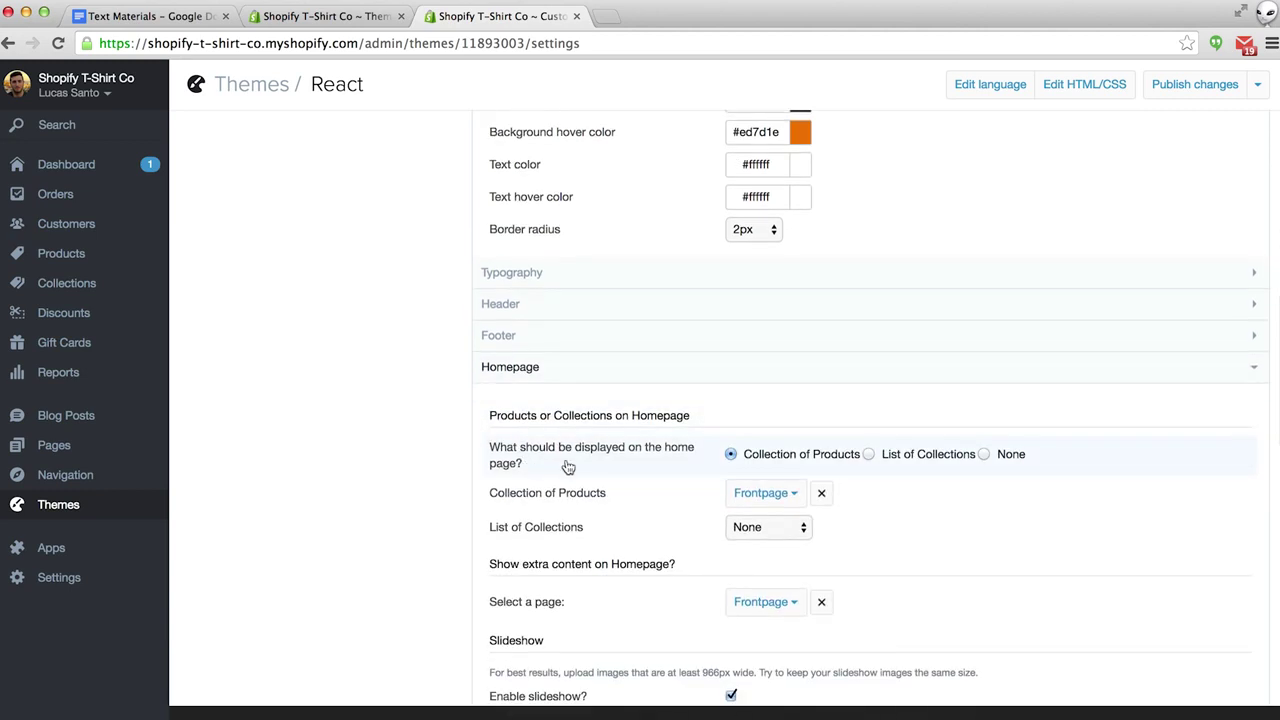
{"action": "scroll", "coordinate": [566, 468], "scroll_direction": "down", "scroll_amount": 3}
{"action": "scroll", "coordinate": [564, 470], "scroll_direction": "down", "scroll_amount": 4}
{"action": "scroll", "coordinate": [566, 472], "scroll_direction": "down", "scroll_amount": 2}
{"action": "left_click", "coordinate": [755, 450]}
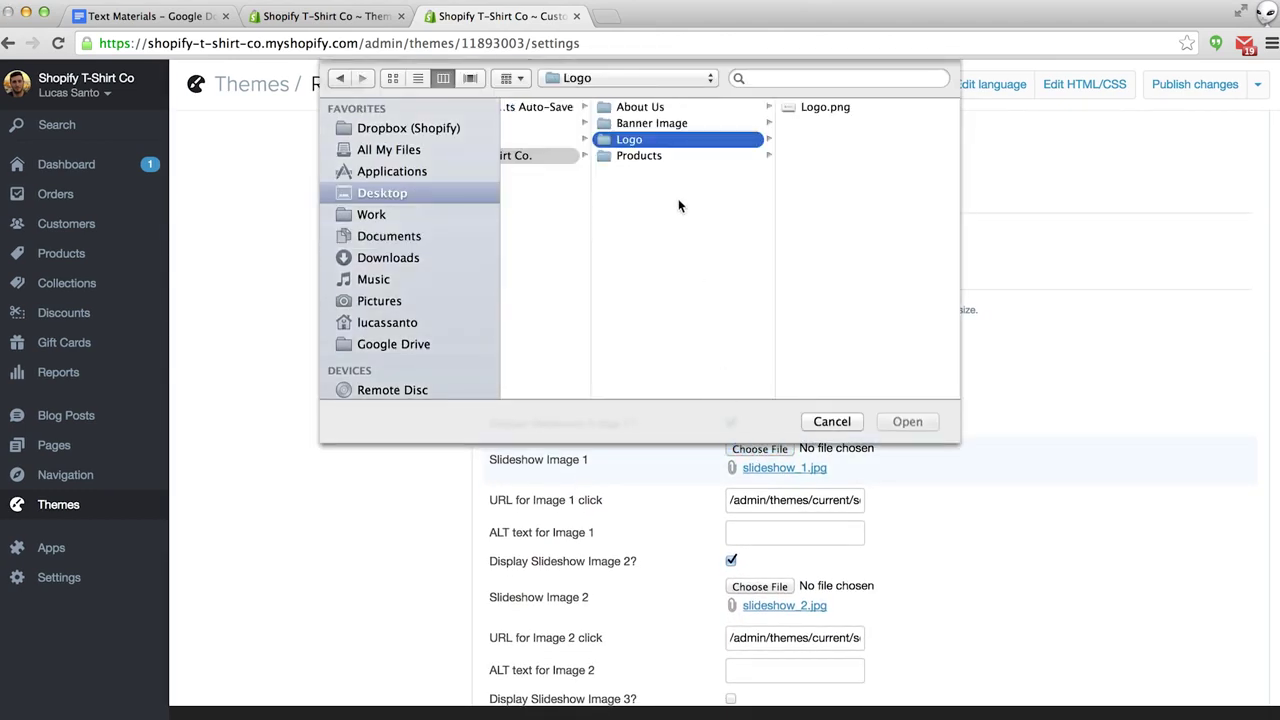
{"action": "left_click", "coordinate": [665, 122]}
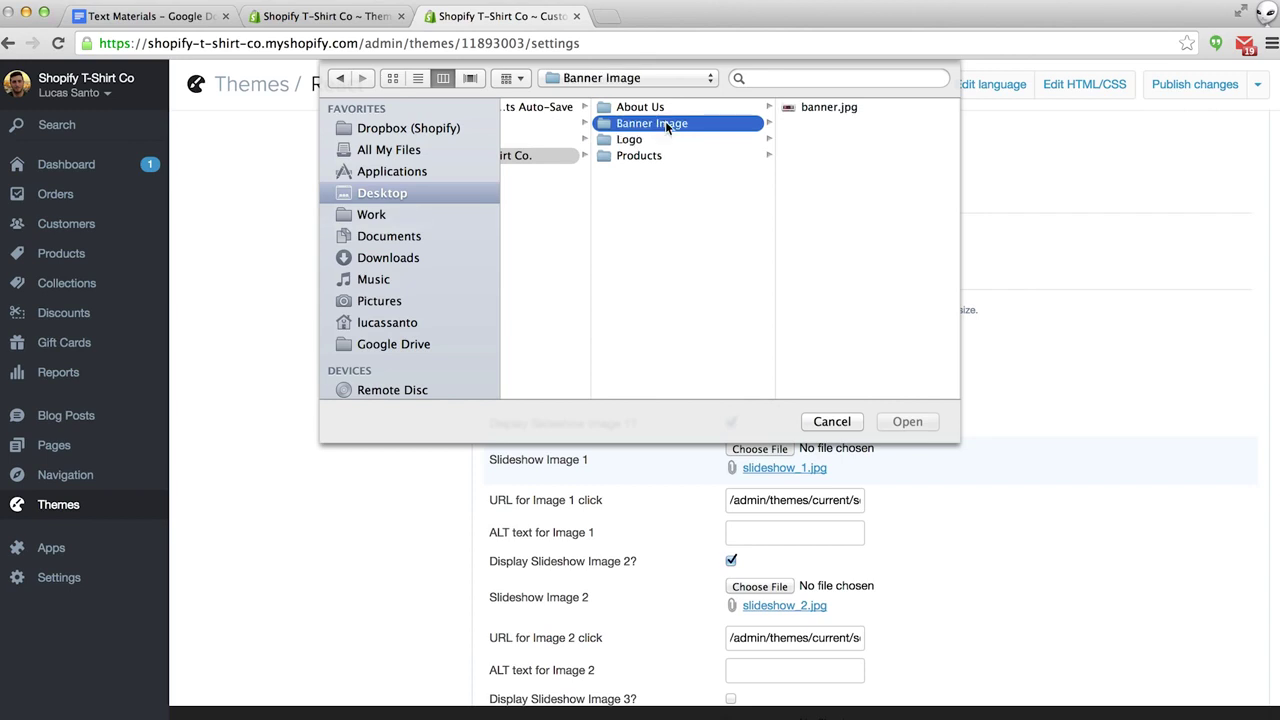
{"action": "left_click", "coordinate": [792, 108]}
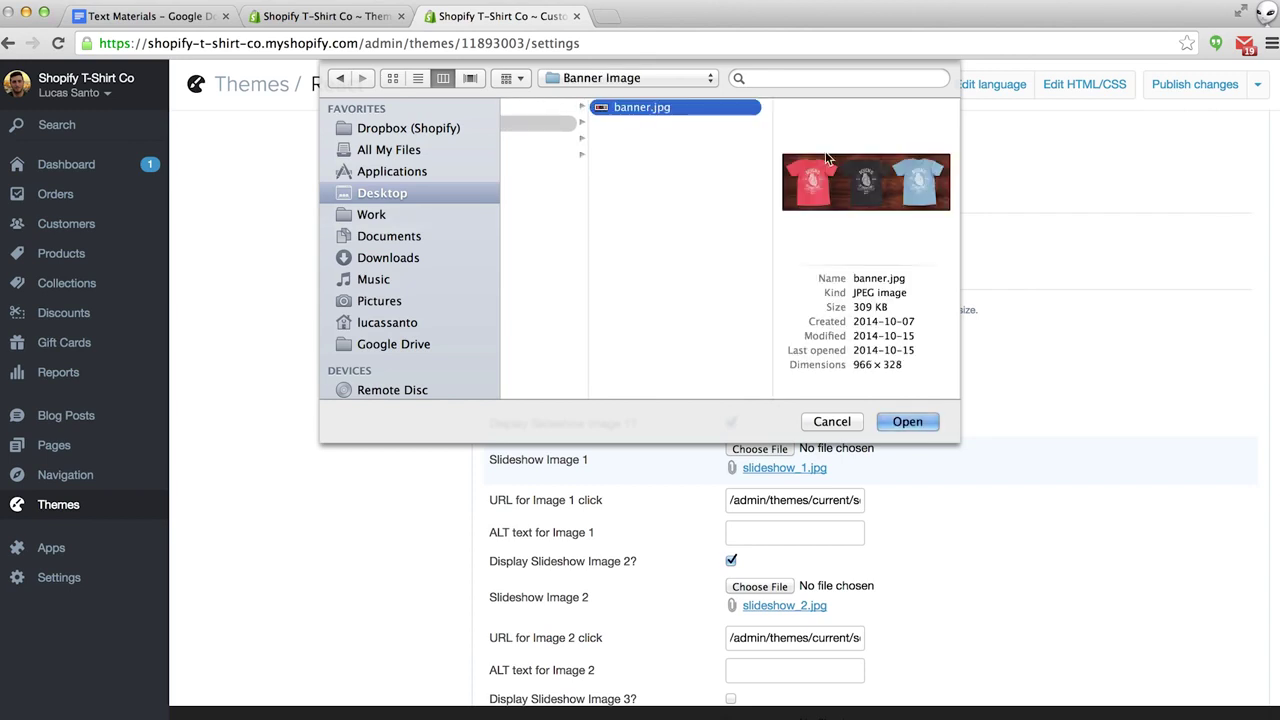
{"action": "left_click", "coordinate": [908, 421]}
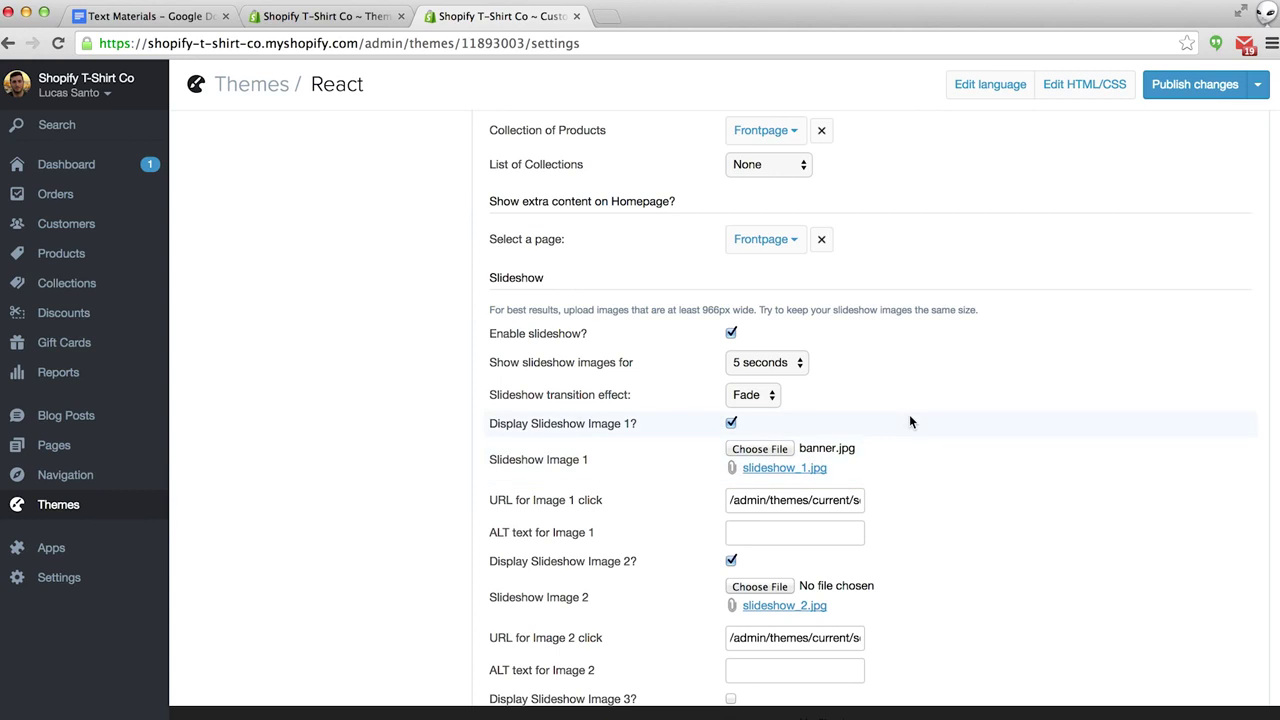
{"action": "left_click", "coordinate": [1212, 92]}
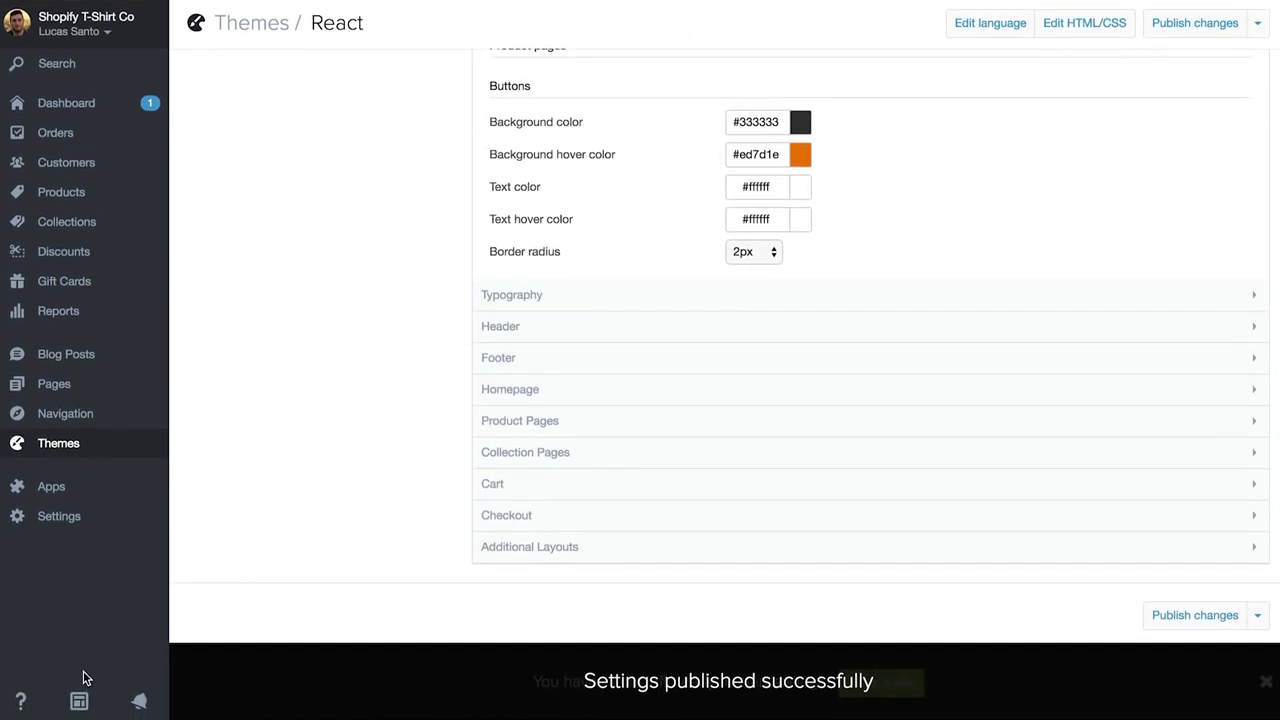
{"action": "left_click", "coordinate": [79, 701]}
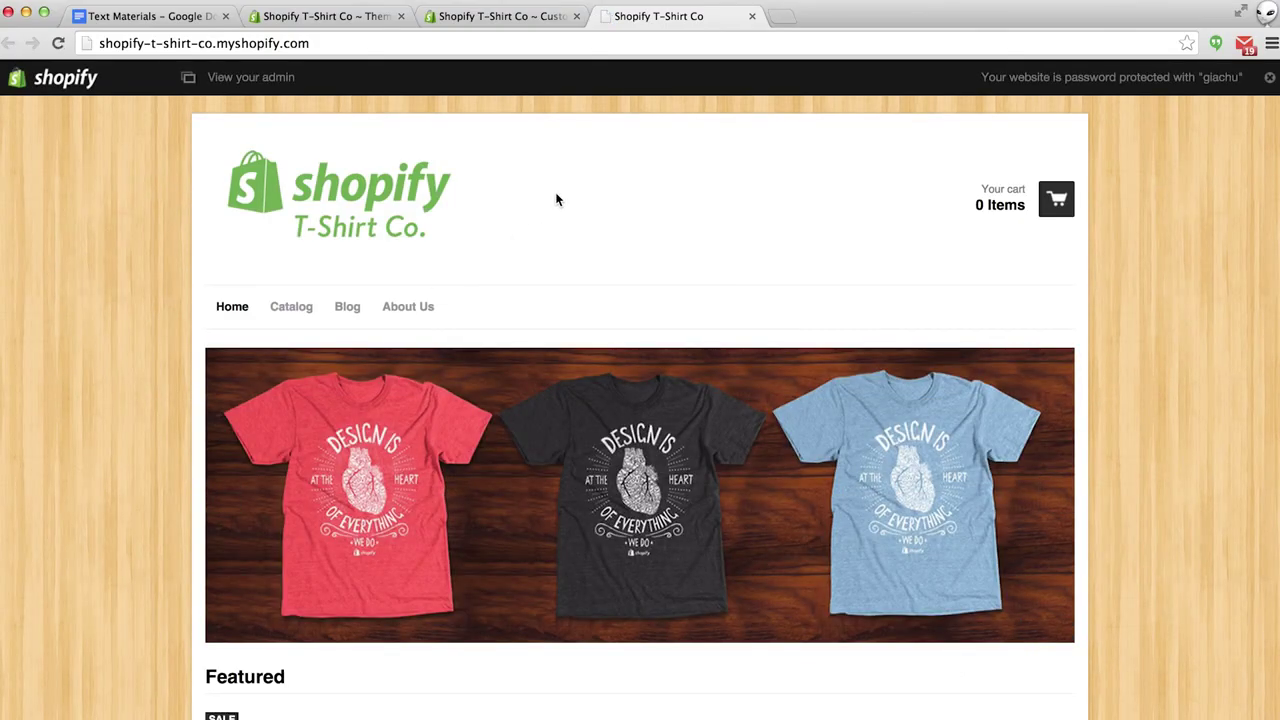
Scroll the storefront homepage to inspect the three-shirt banner slide, then return to the theme settings.
{"action": "scroll", "coordinate": [557, 200], "scroll_direction": "down", "scroll_amount": 5}
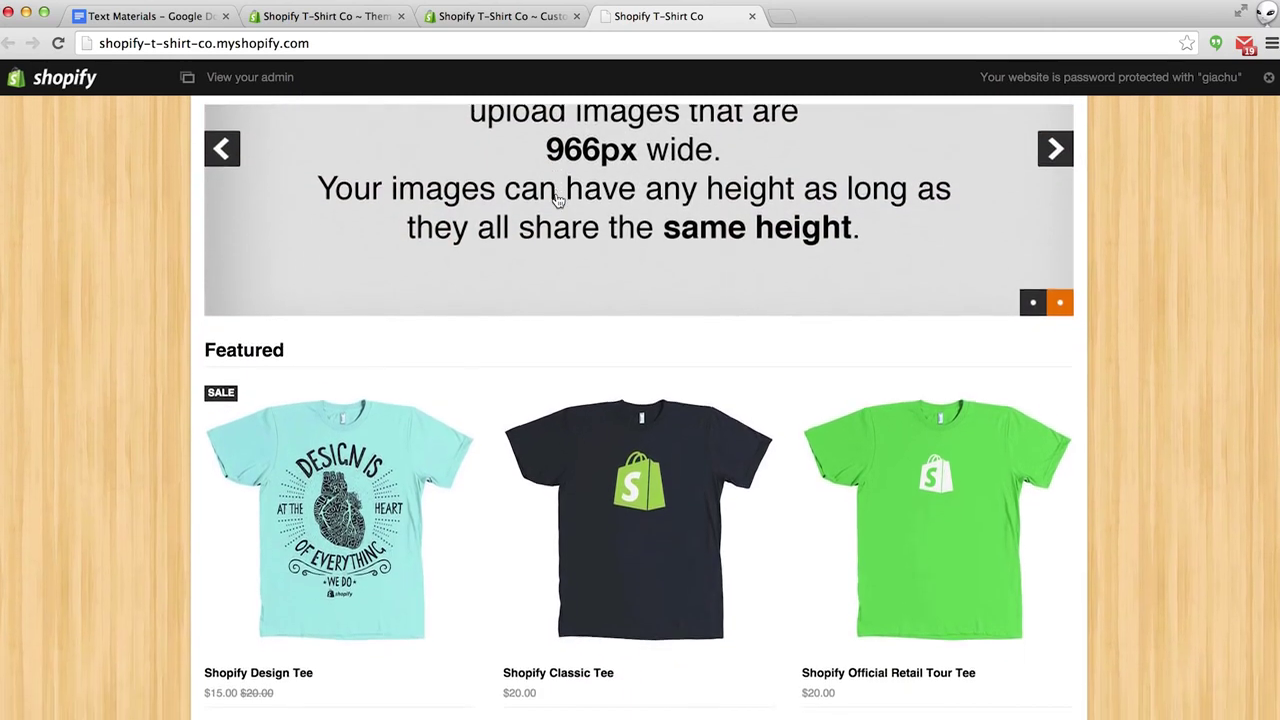
{"action": "scroll", "coordinate": [557, 200], "scroll_direction": "up", "scroll_amount": 3}
{"action": "scroll", "coordinate": [558, 200], "scroll_direction": "up", "scroll_amount": 1}
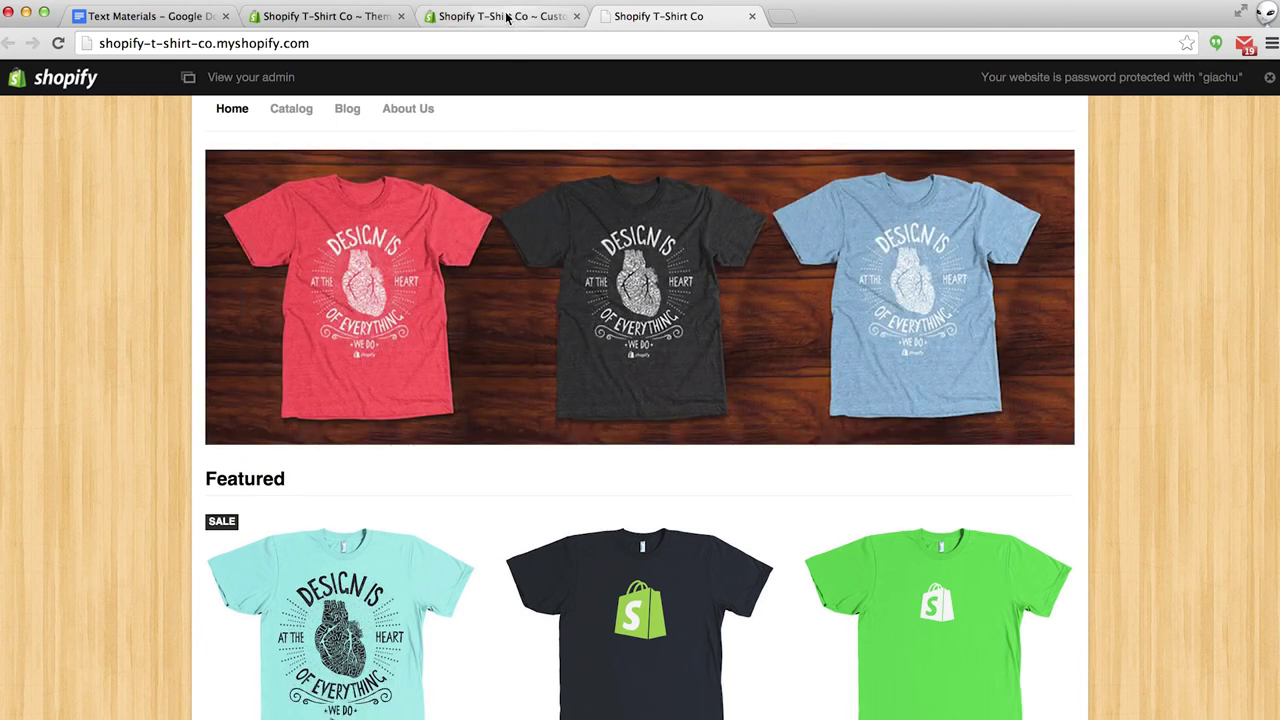
{"action": "left_click", "coordinate": [507, 17]}
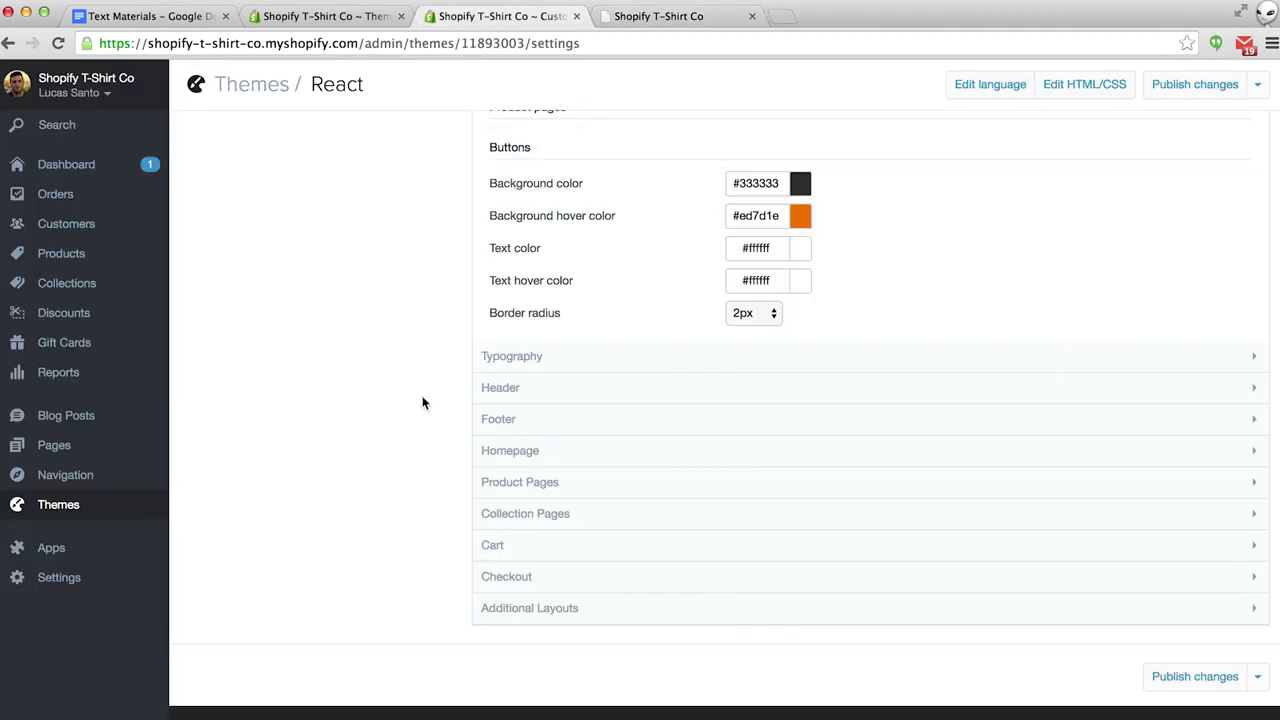
Uncheck 'Display Slideshow Image 2?' in the Homepage settings and publish the change.
{"action": "left_click", "coordinate": [486, 451]}
{"action": "scroll", "coordinate": [380, 453], "scroll_direction": "down", "scroll_amount": 1}
{"action": "scroll", "coordinate": [380, 453], "scroll_direction": "down", "scroll_amount": 4}
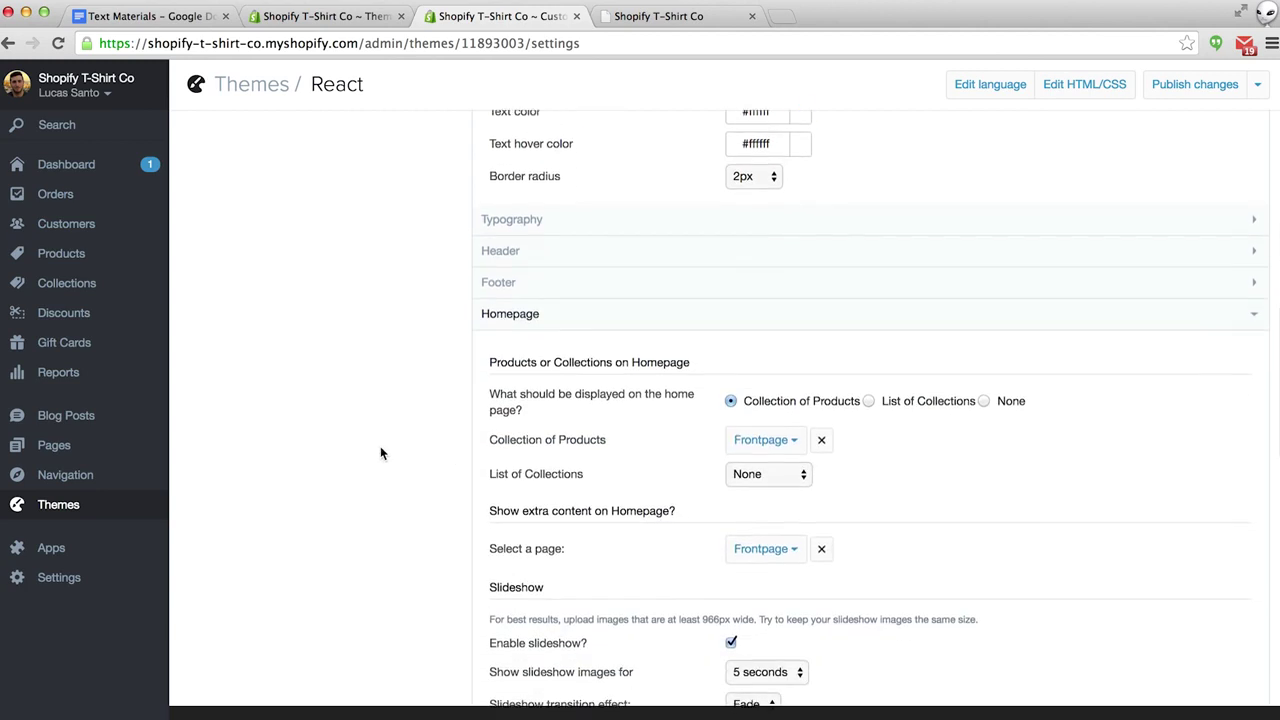
{"action": "scroll", "coordinate": [380, 453], "scroll_direction": "down", "scroll_amount": 3}
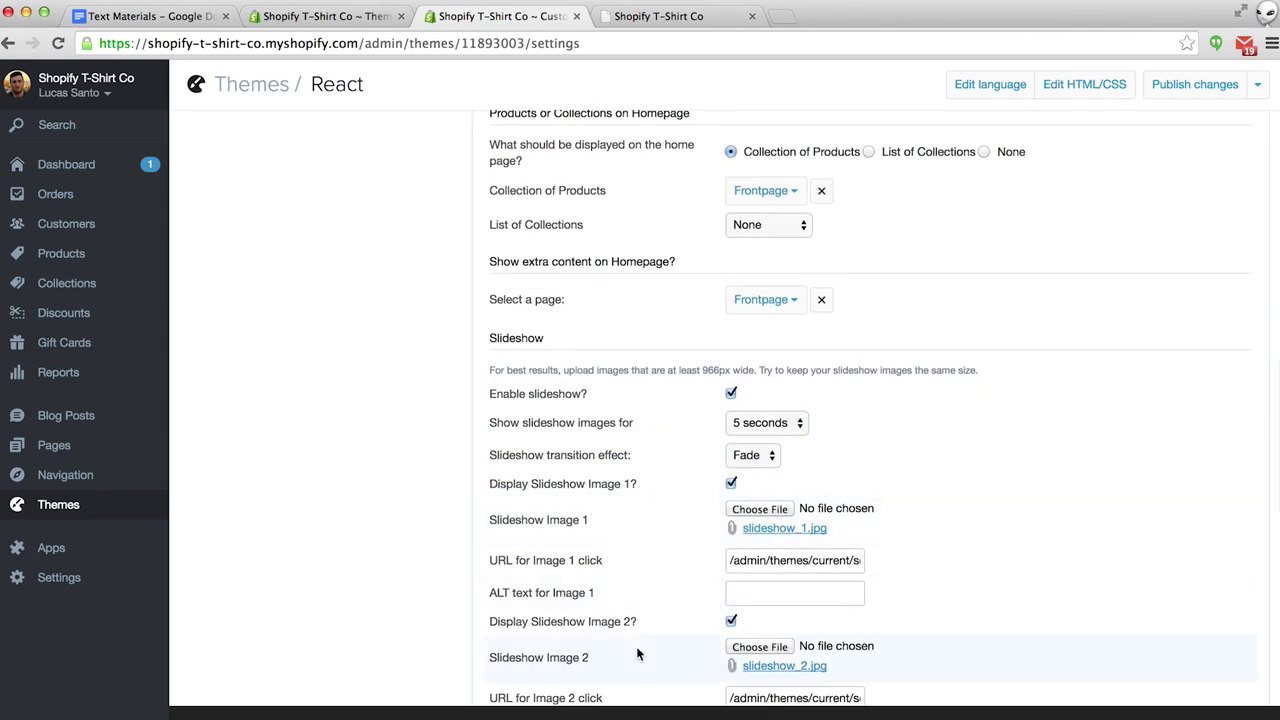
{"action": "left_click", "coordinate": [731, 622]}
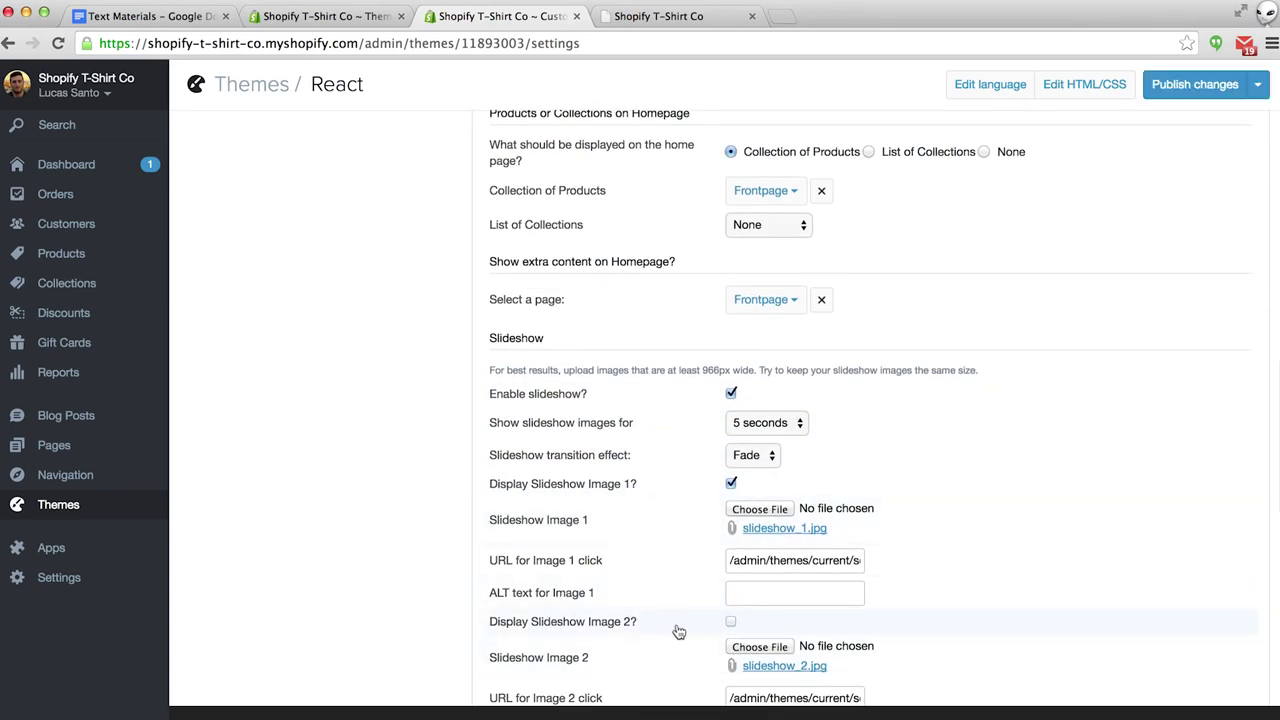
{"action": "left_click", "coordinate": [1206, 88]}
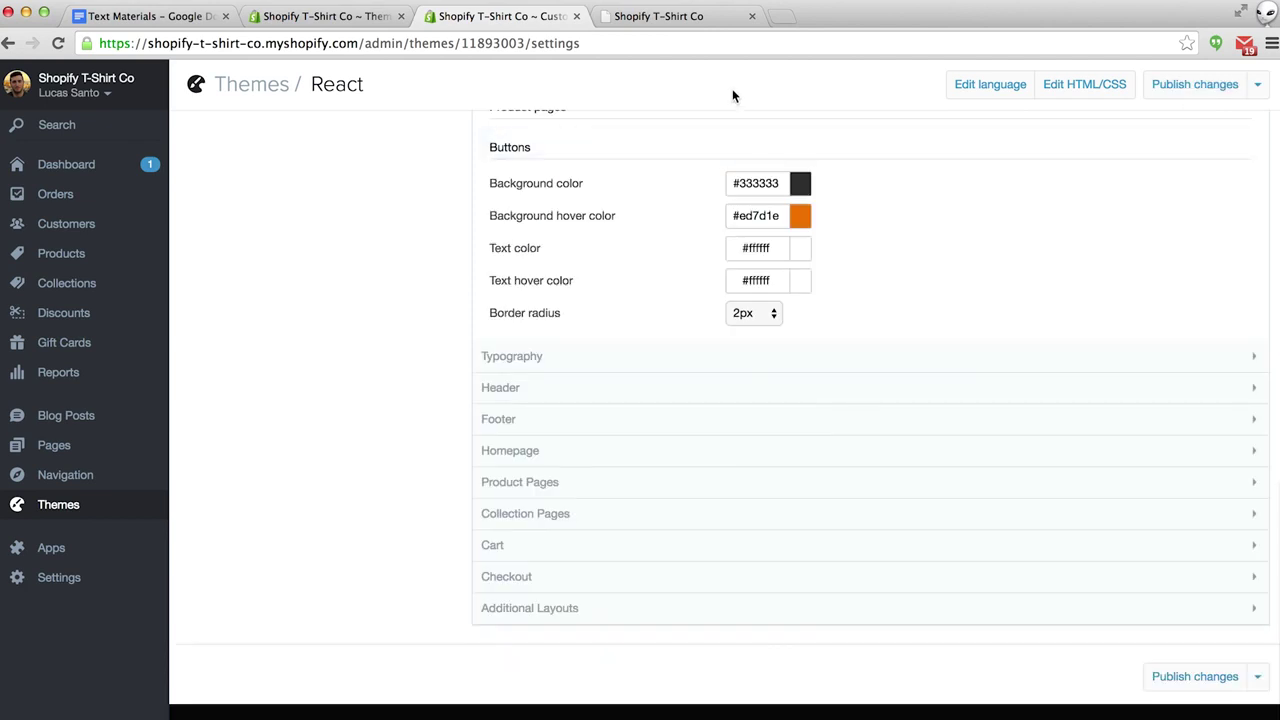
Reload the storefront to confirm only the shirts banner shows, then return to the admin.
{"action": "left_click", "coordinate": [677, 18]}
{"action": "key", "text": "super+r"}
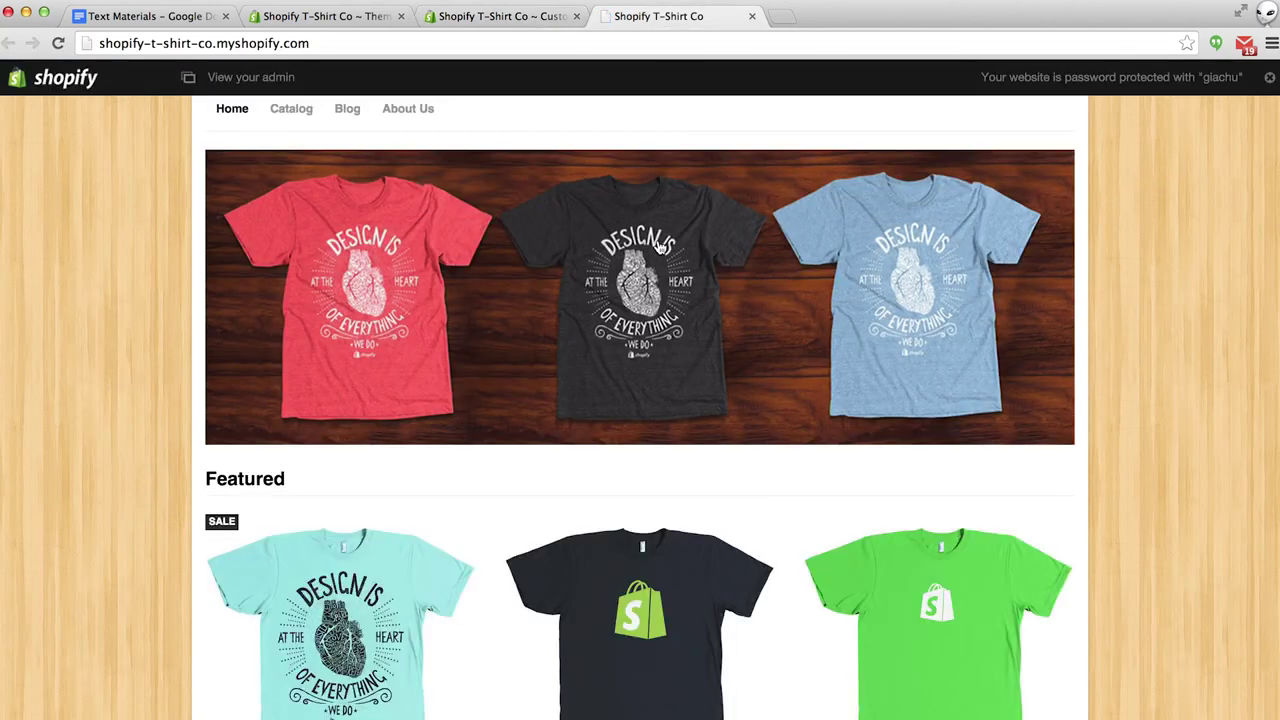
{"action": "scroll", "coordinate": [660, 246], "scroll_direction": "up", "scroll_amount": 3}
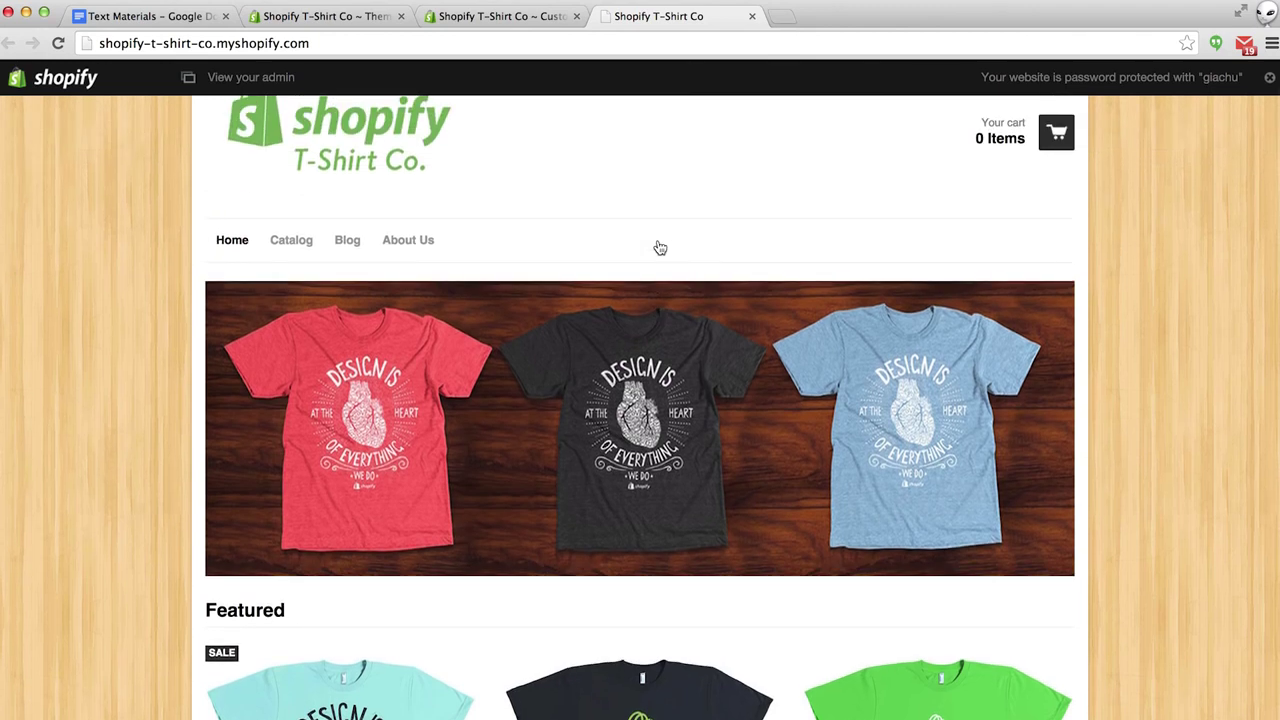
{"action": "scroll", "coordinate": [660, 247], "scroll_direction": "down", "scroll_amount": 10}
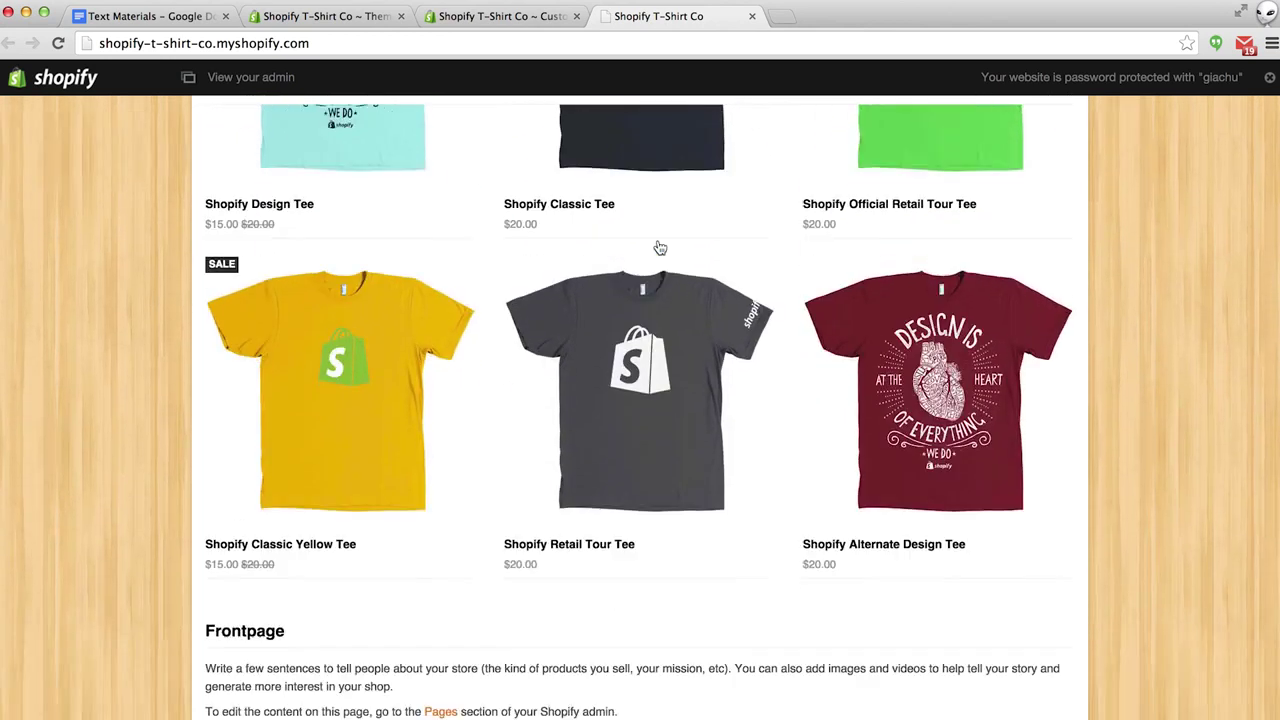
{"action": "left_click", "coordinate": [503, 17]}
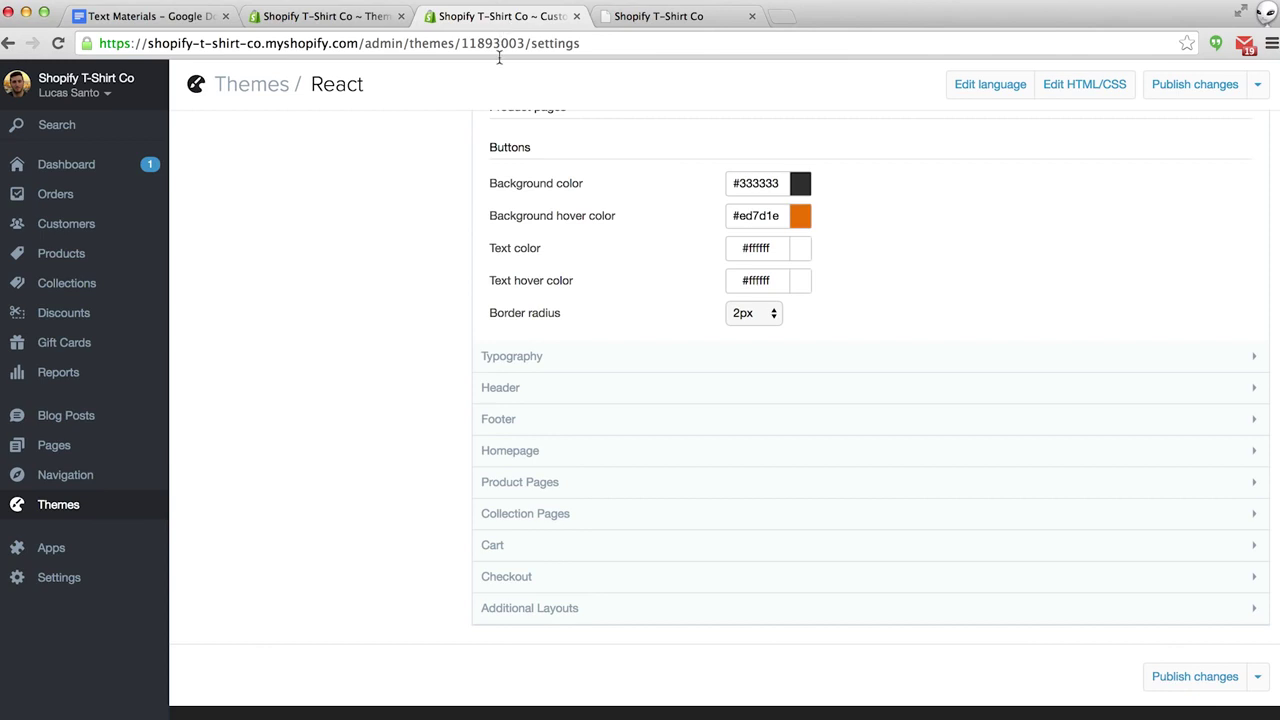
Go to Pages and open the About Us page in the editor.
{"action": "left_click", "coordinate": [50, 453]}
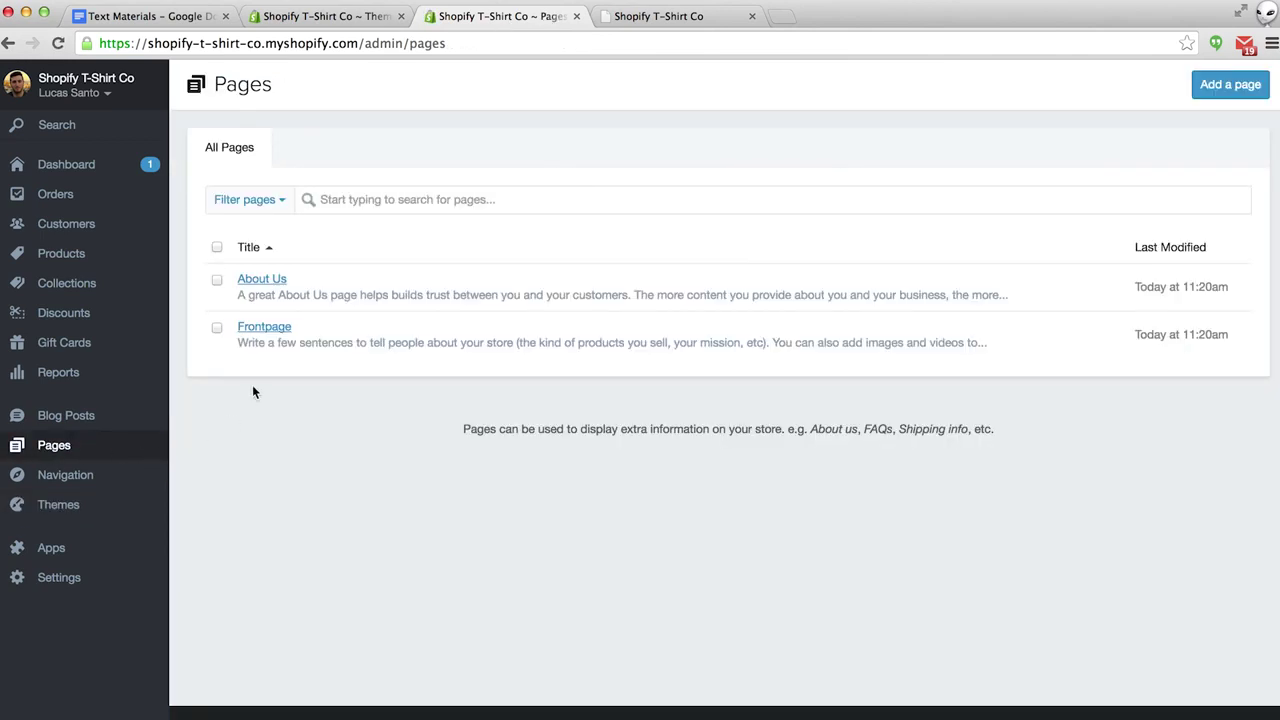
{"action": "left_click", "coordinate": [264, 283]}
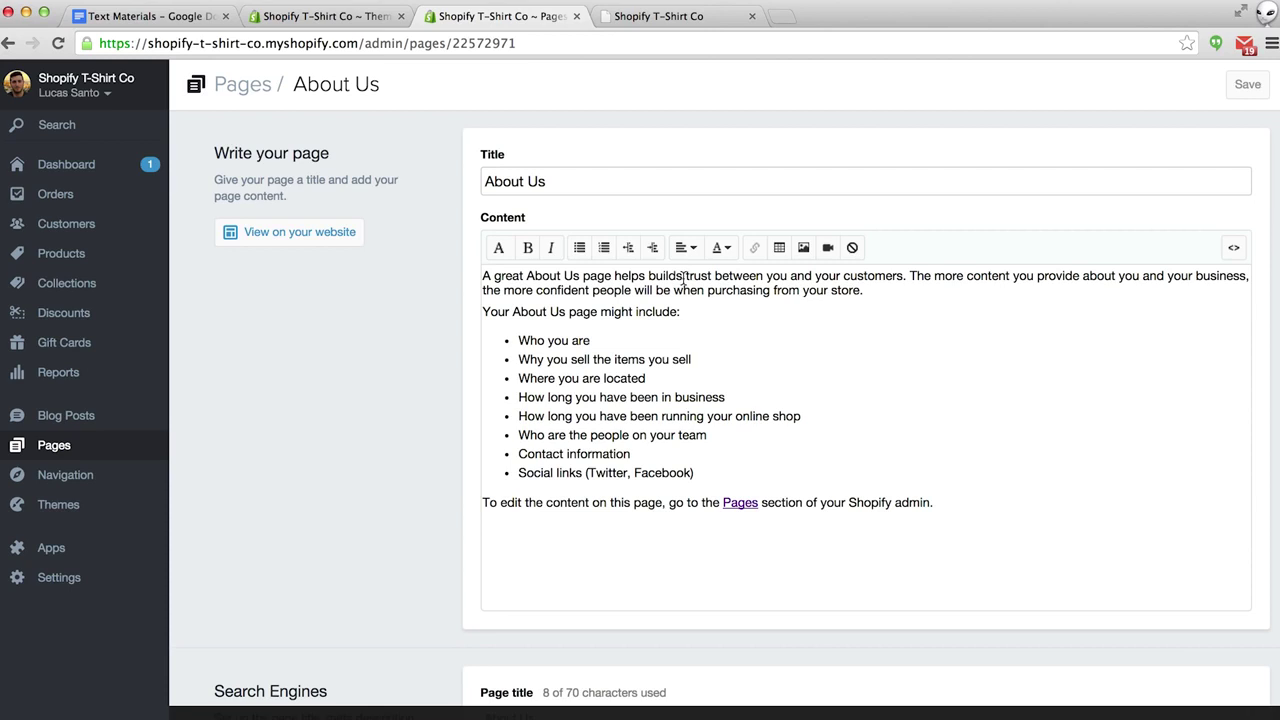
Bold 'trust' and italicize 'confident' in the About Us opening paragraph.
{"action": "left_click_drag", "start_coordinate": [686, 276], "coordinate": [711, 279]}
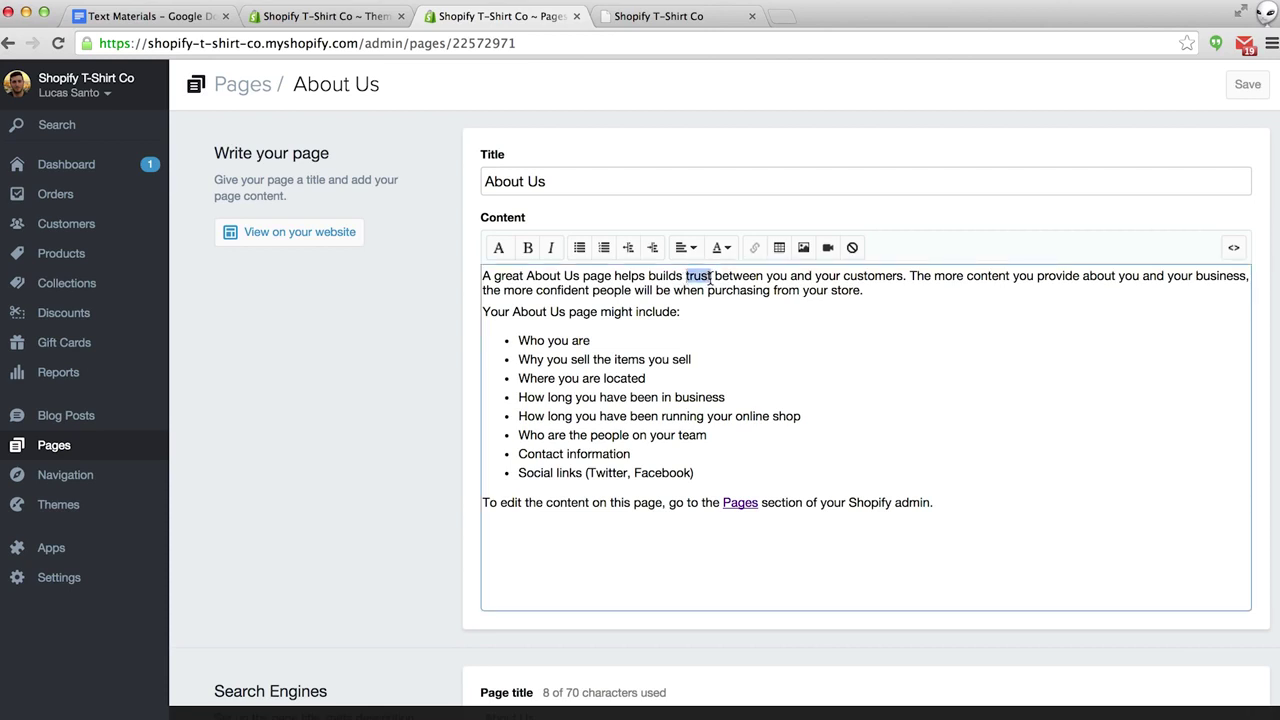
{"action": "left_click", "coordinate": [528, 247]}
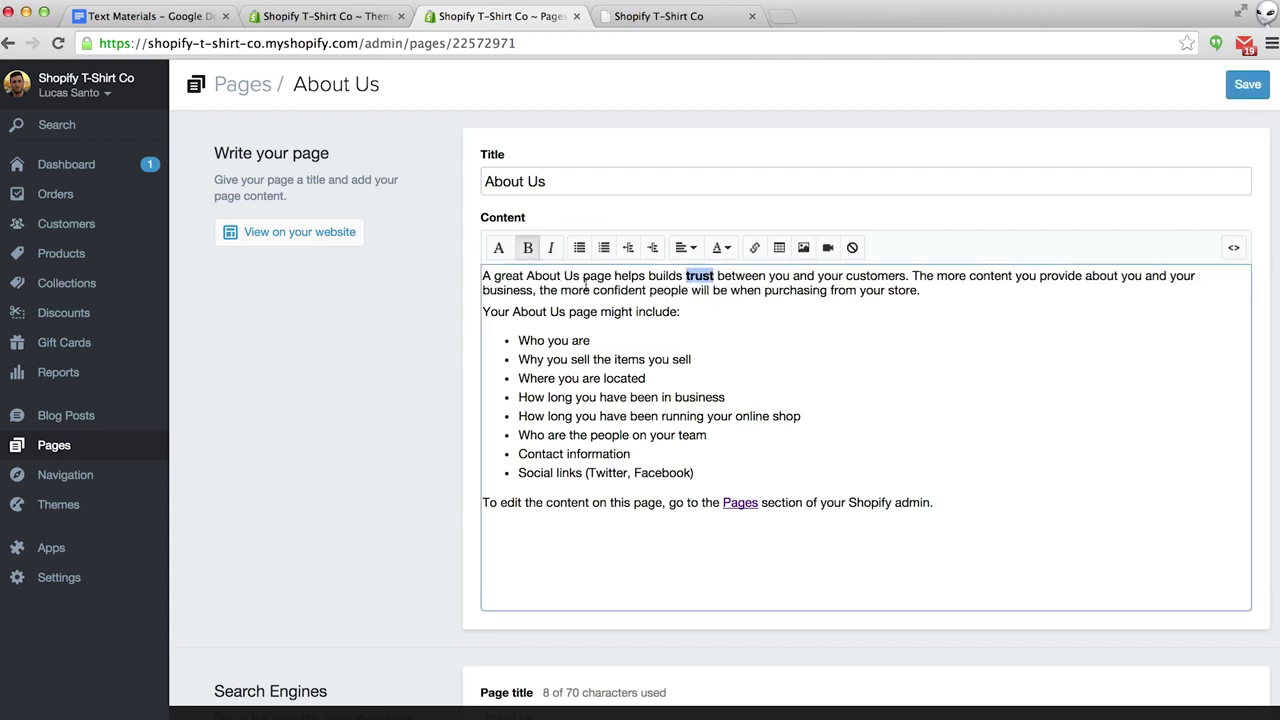
{"action": "left_click_drag", "start_coordinate": [593, 290], "coordinate": [647, 291]}
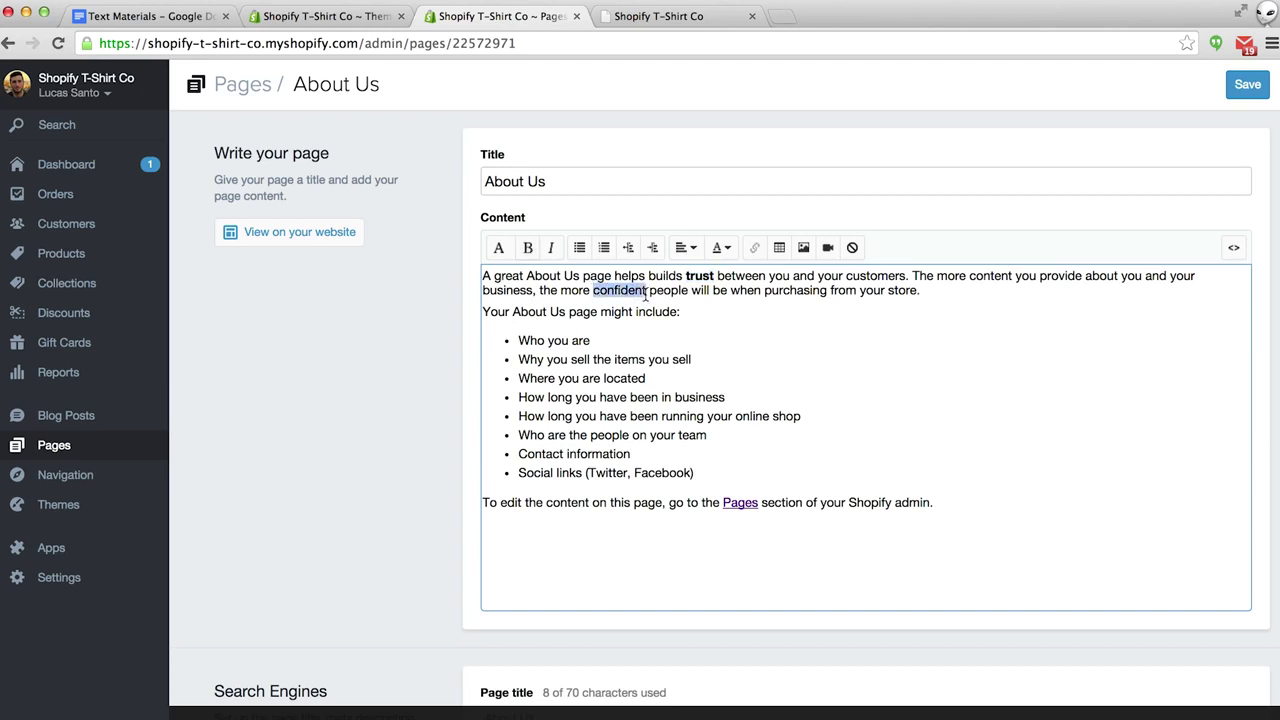
{"action": "left_click", "coordinate": [550, 246]}
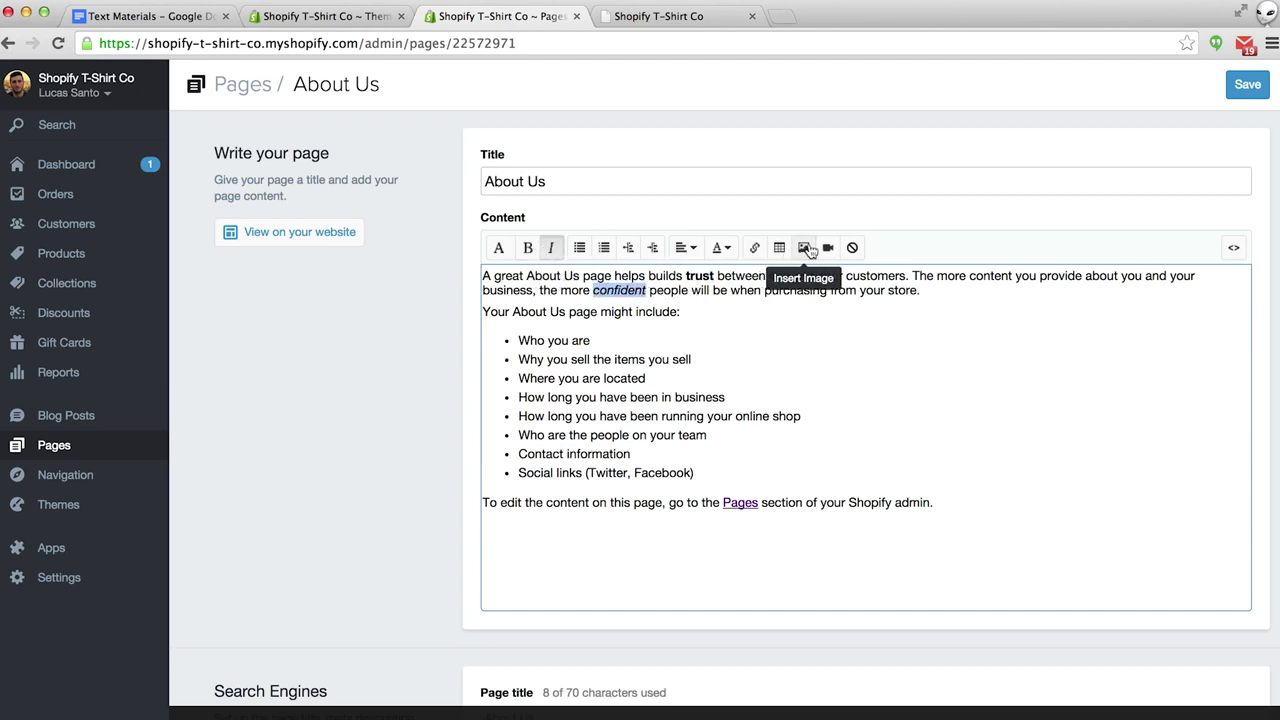
{"action": "left_click", "coordinate": [614, 538]}
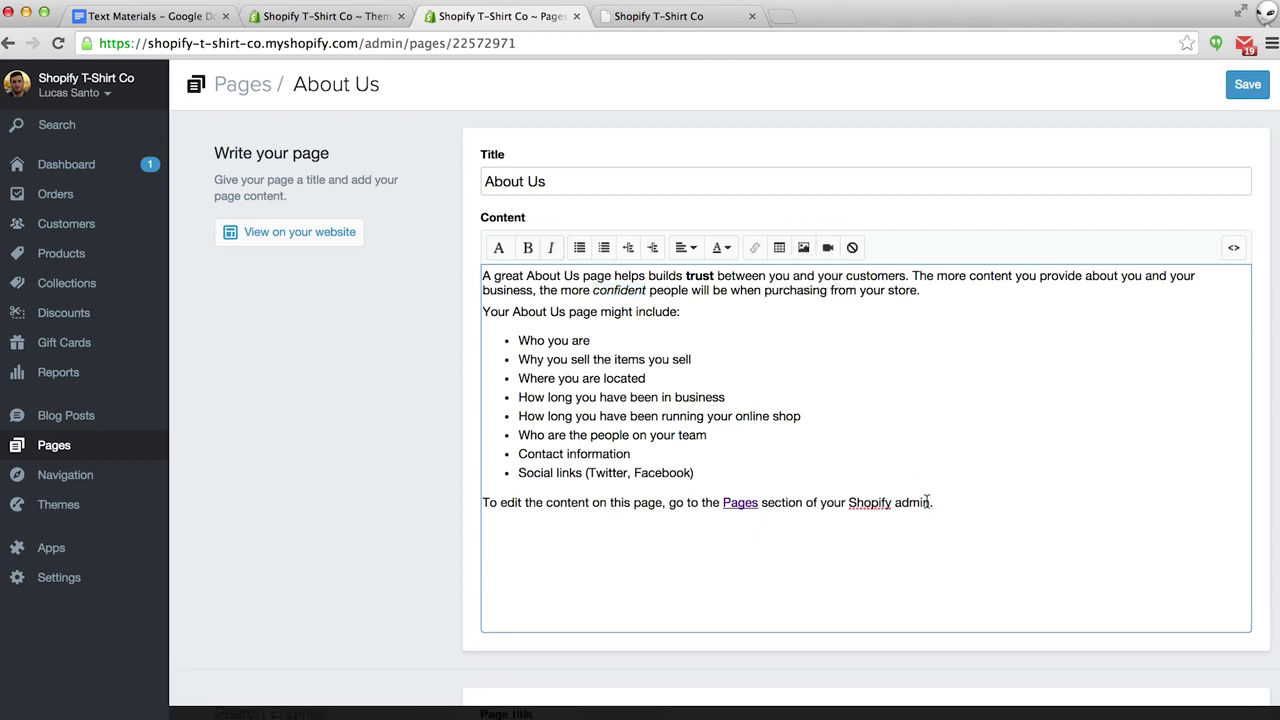
{"action": "left_click", "coordinate": [804, 249]}
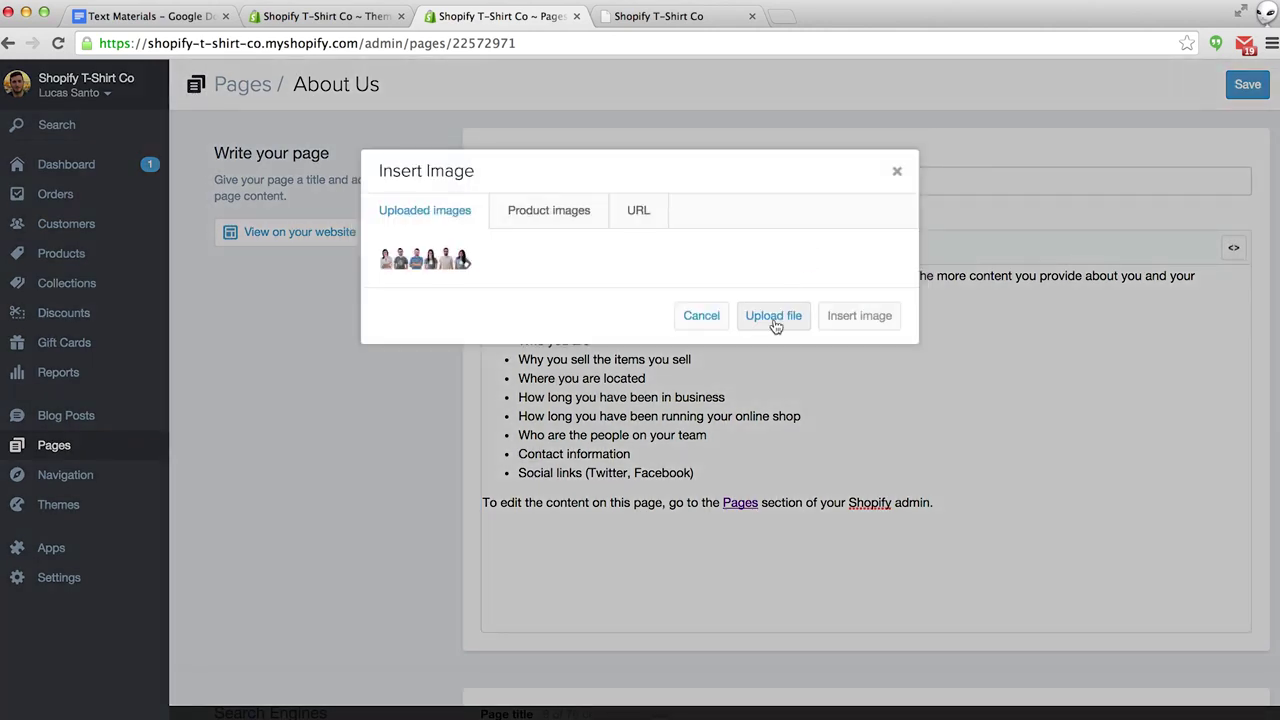
Upload 'about us.jpg' and insert the team photo at Original size.
{"action": "left_click", "coordinate": [775, 325]}
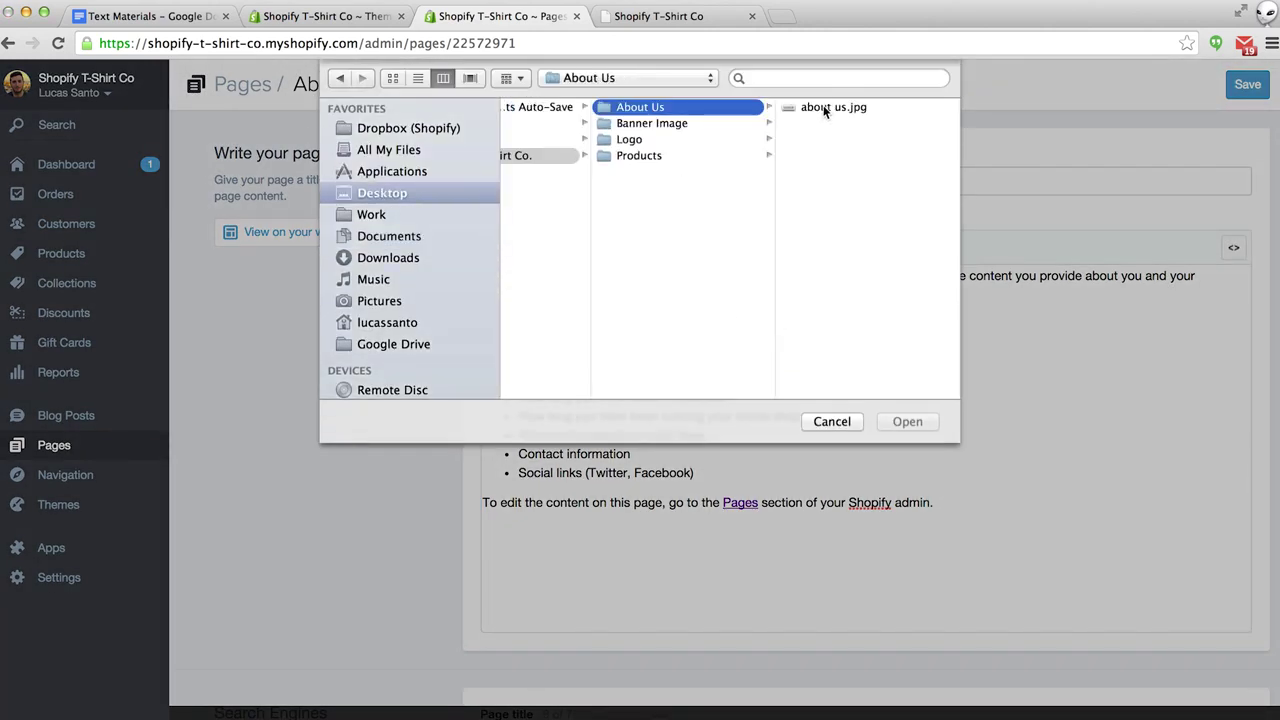
{"action": "left_click", "coordinate": [826, 107]}
{"action": "left_click", "coordinate": [907, 422]}
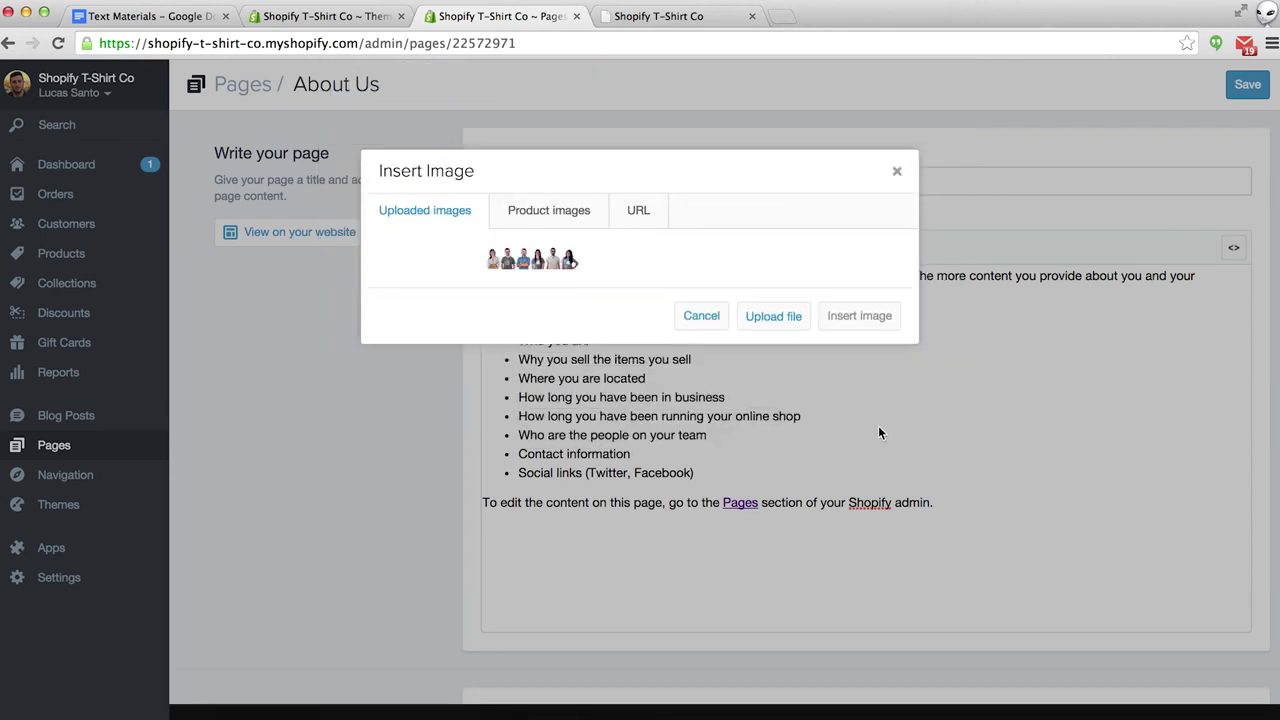
{"action": "left_click", "coordinate": [540, 258]}
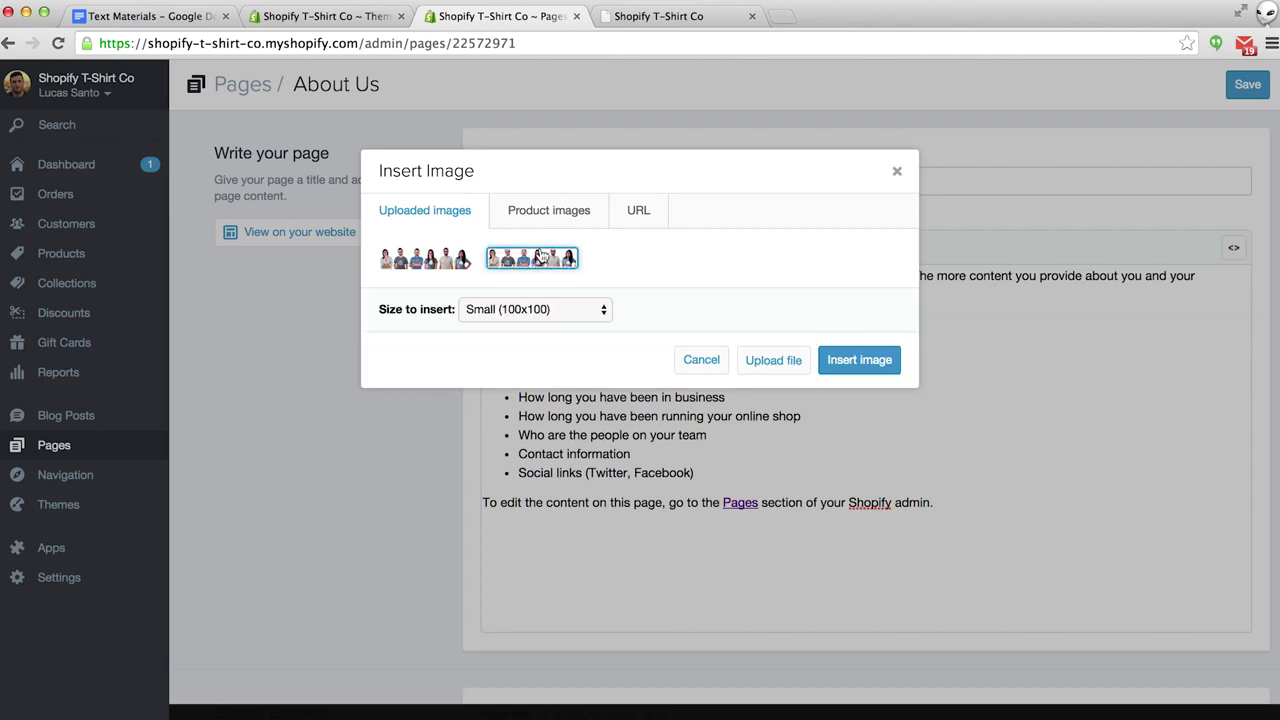
{"action": "left_click", "coordinate": [542, 308]}
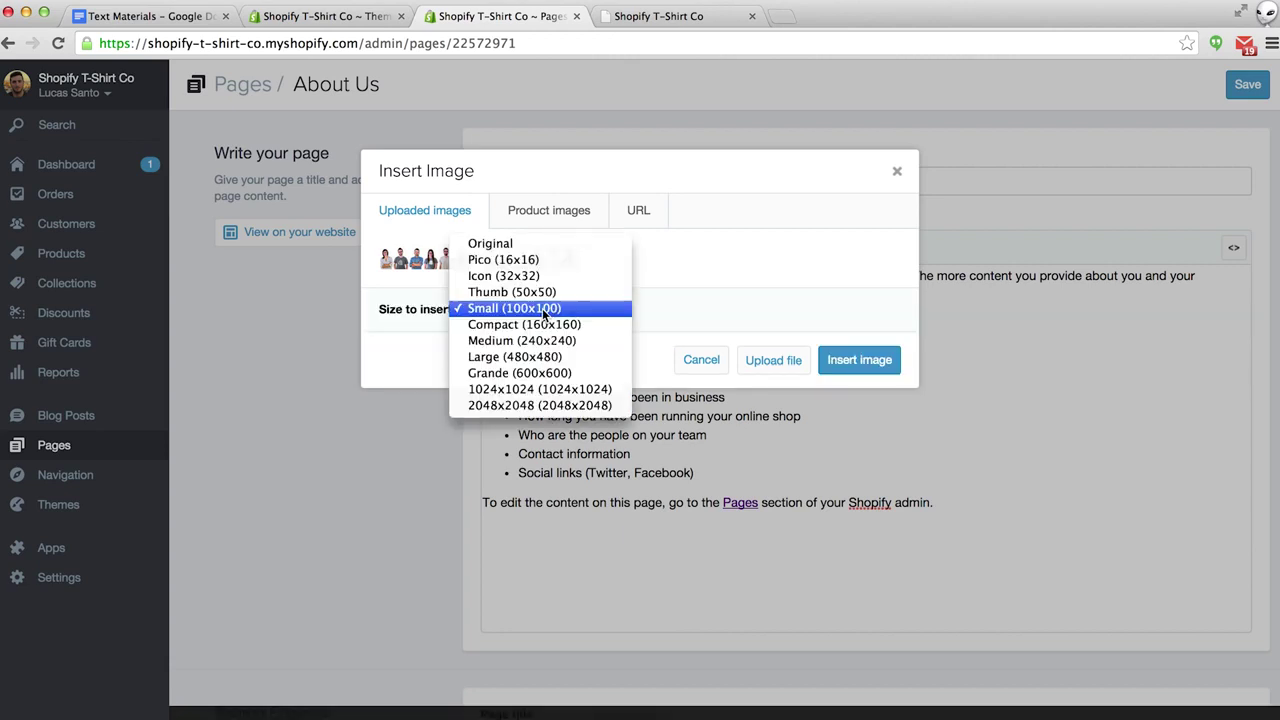
{"action": "left_click", "coordinate": [503, 246]}
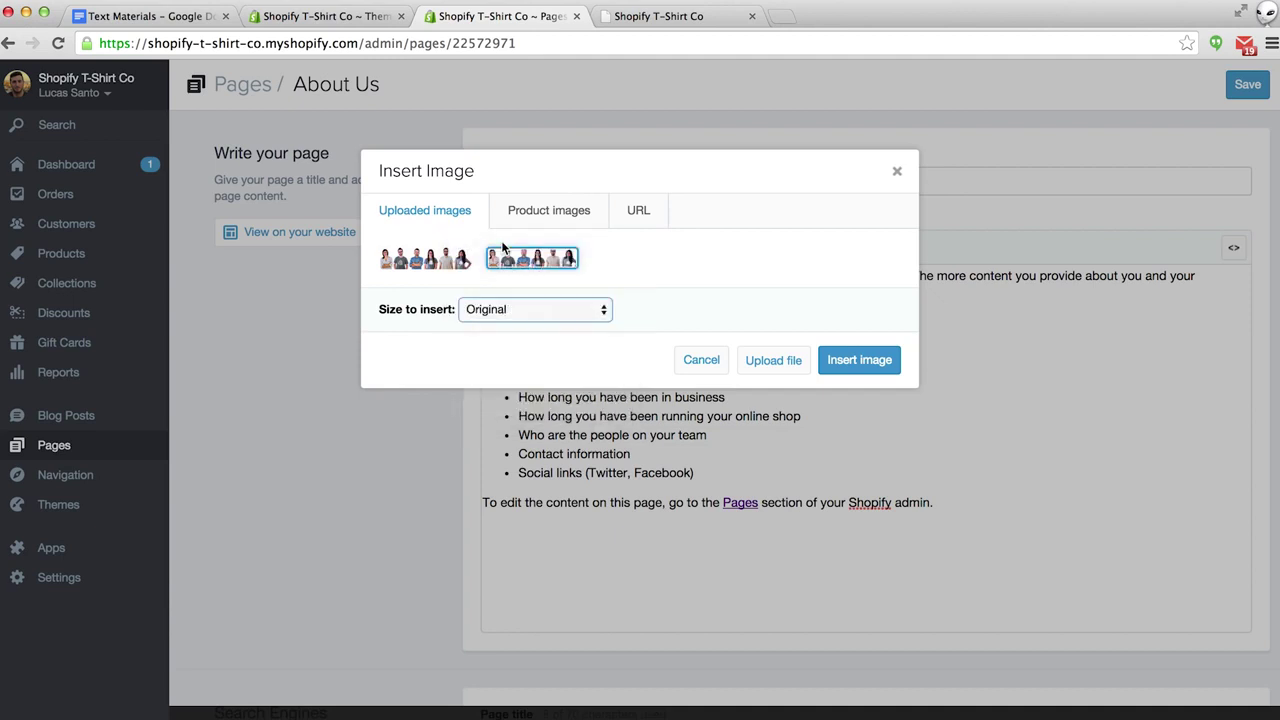
{"action": "left_click", "coordinate": [857, 360]}
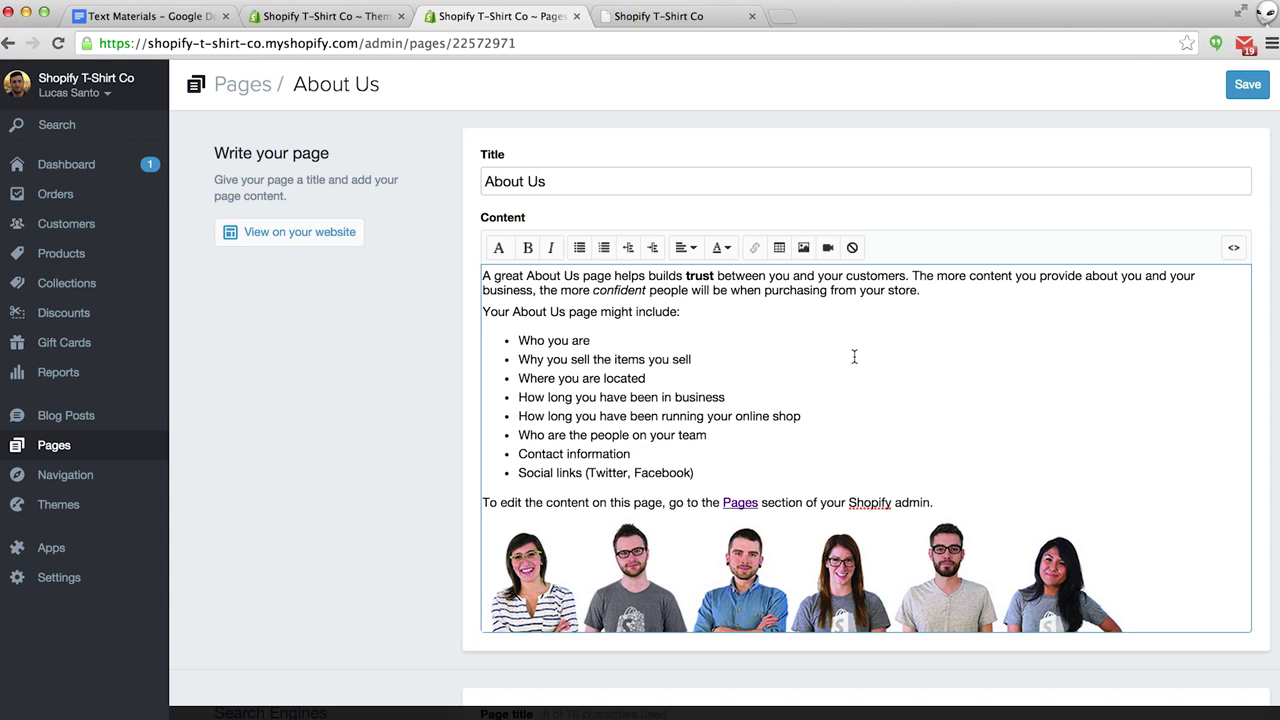
Center-align the team photo and save the About Us page.
{"action": "scroll", "coordinate": [854, 357], "scroll_direction": "down", "scroll_amount": 2}
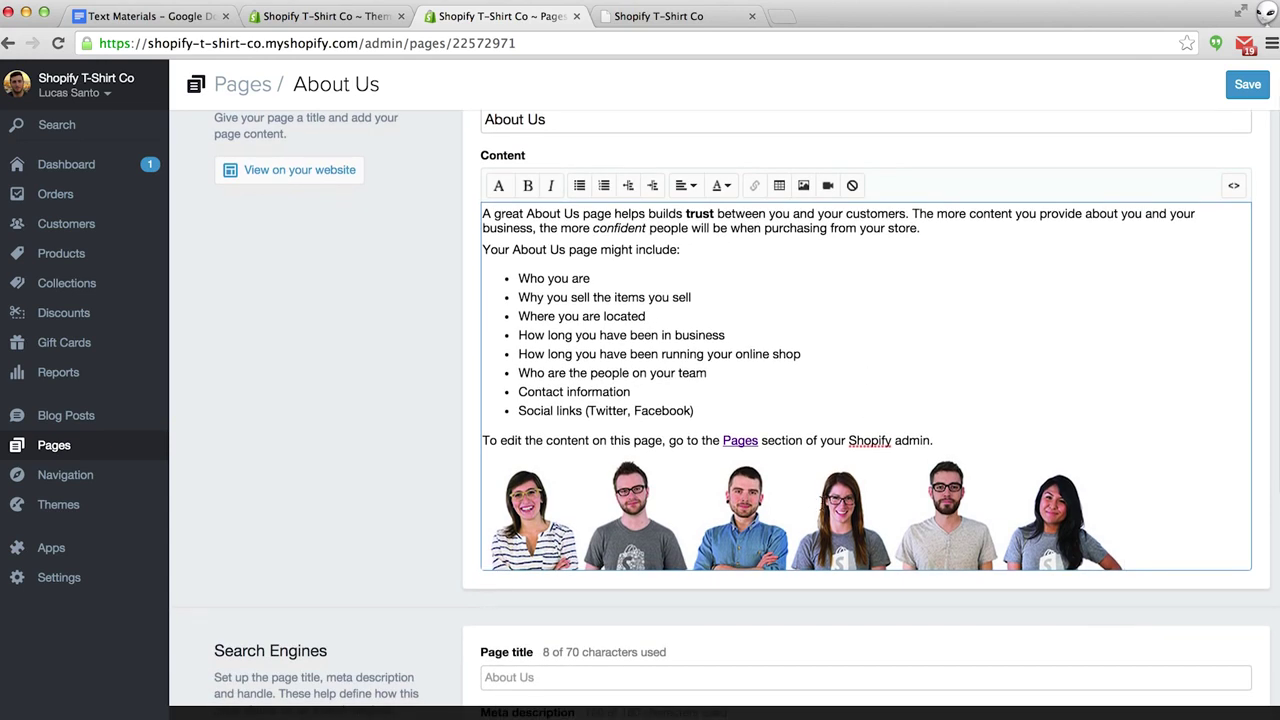
{"action": "left_click", "coordinate": [824, 502]}
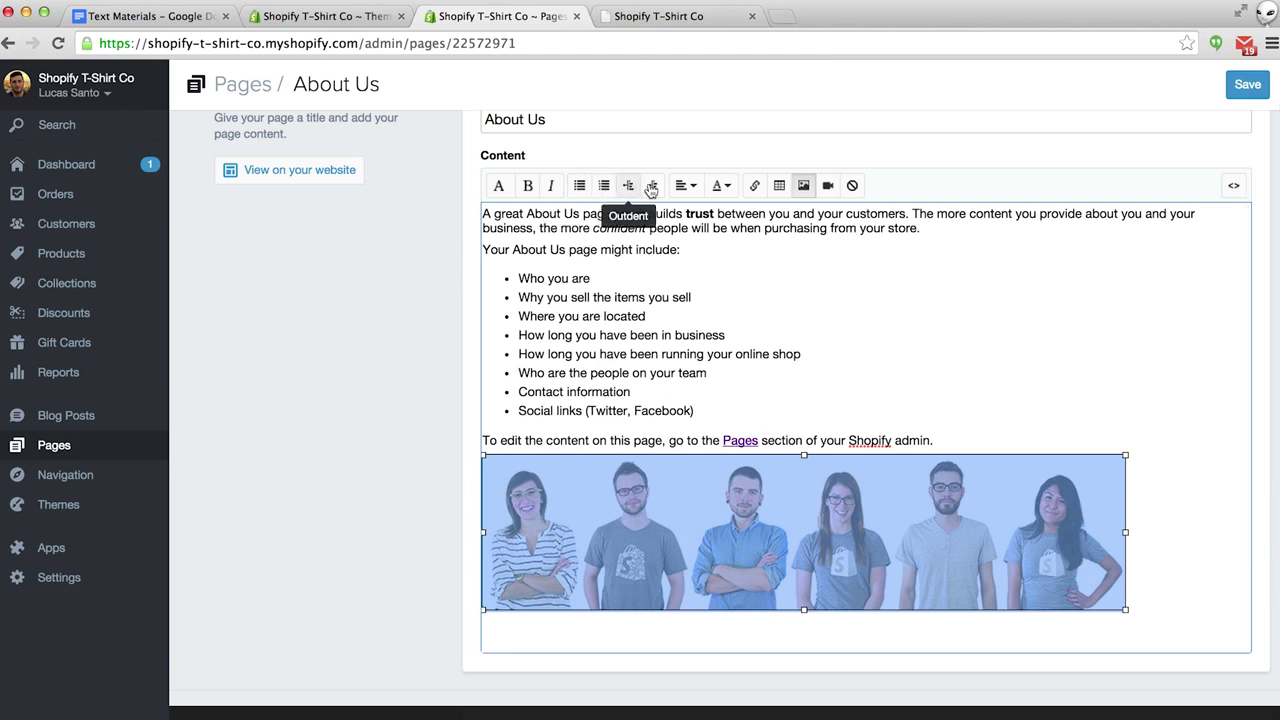
{"action": "left_click", "coordinate": [686, 185]}
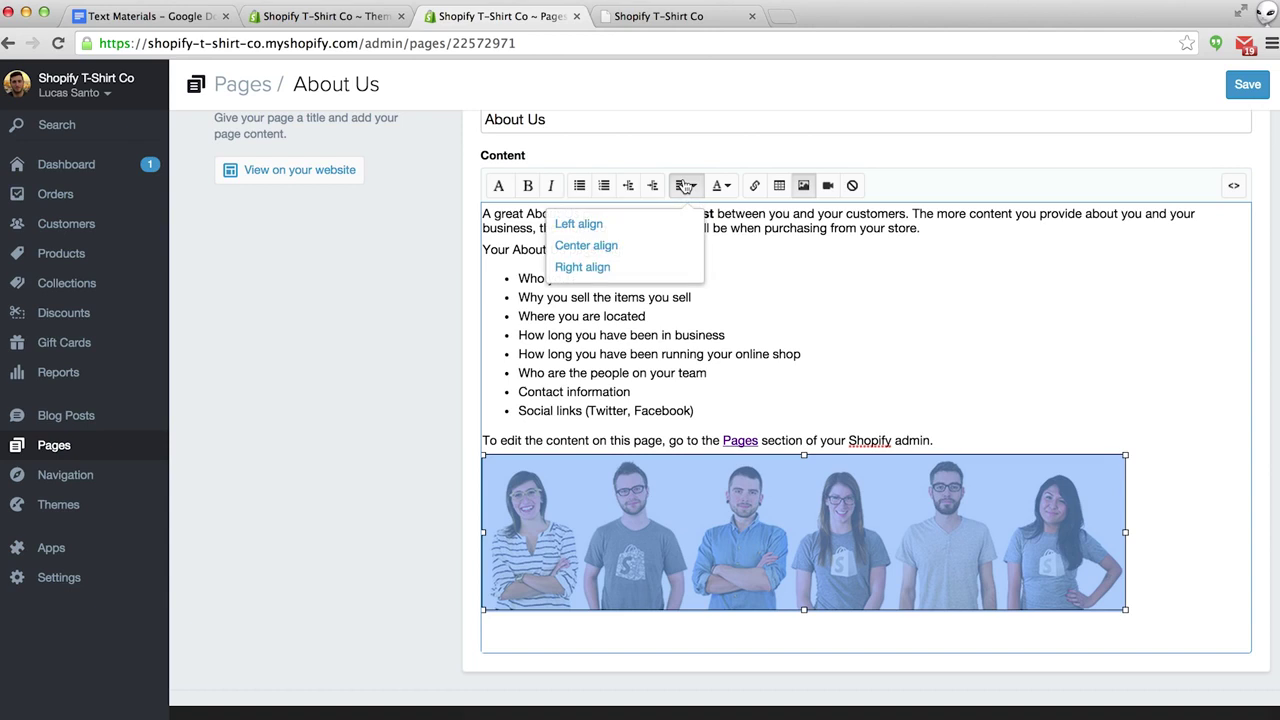
{"action": "left_click", "coordinate": [607, 245]}
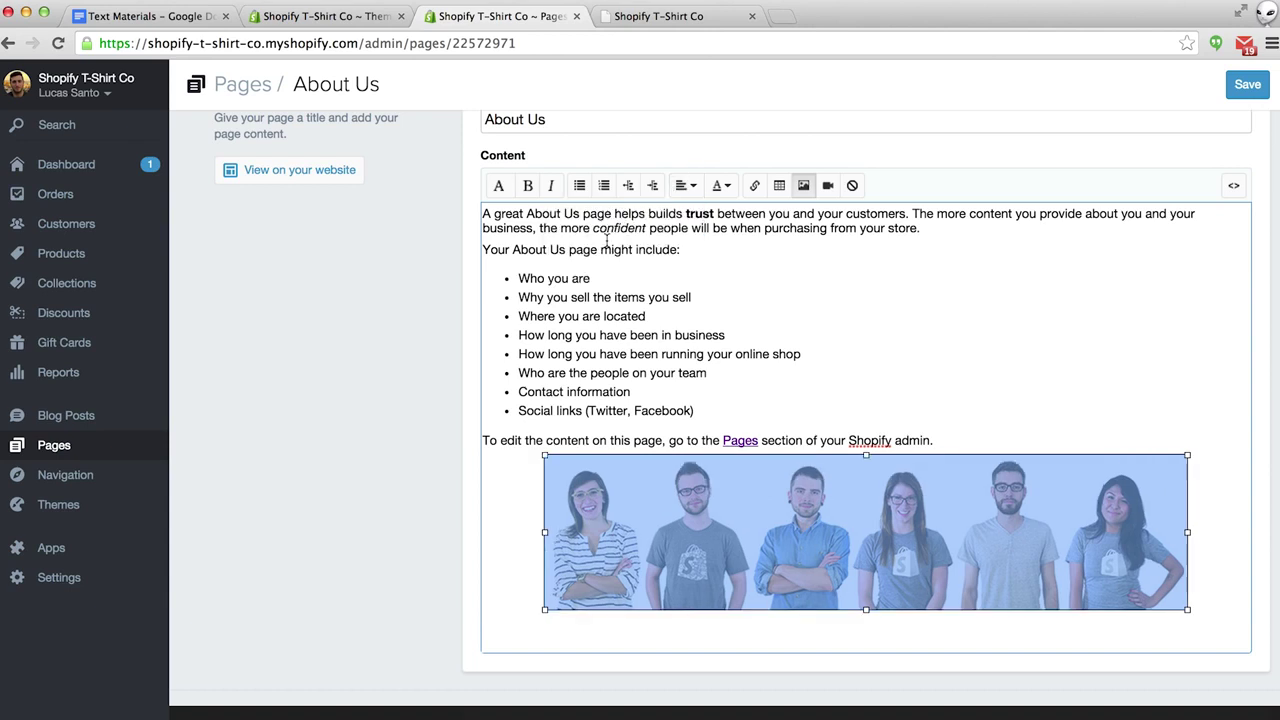
{"action": "left_click", "coordinate": [973, 409]}
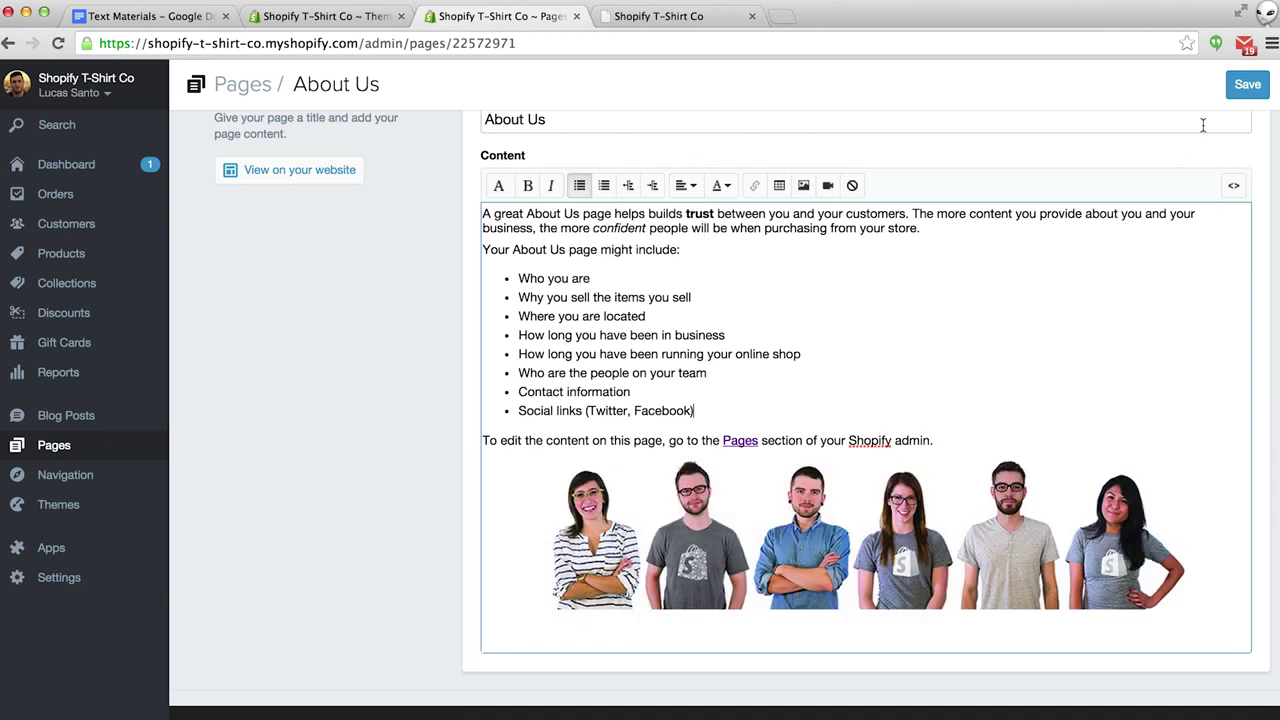
{"action": "left_click", "coordinate": [1247, 84]}
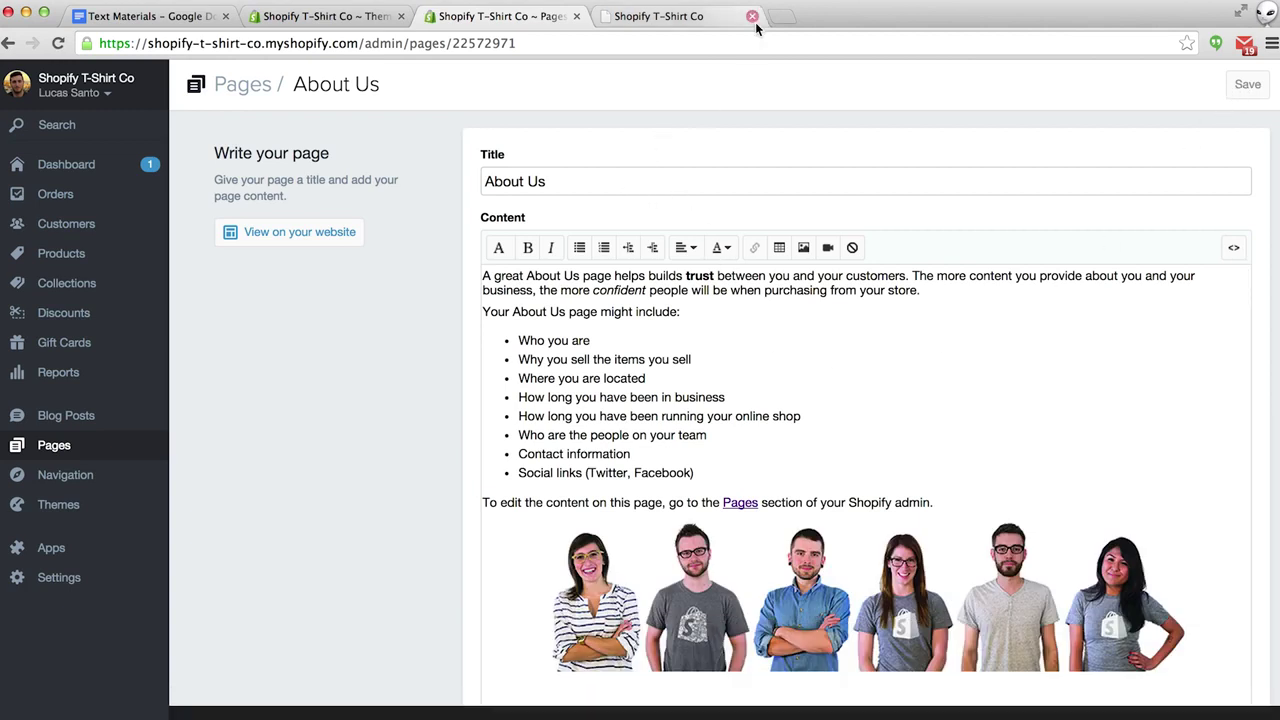
{"action": "left_click", "coordinate": [709, 17]}
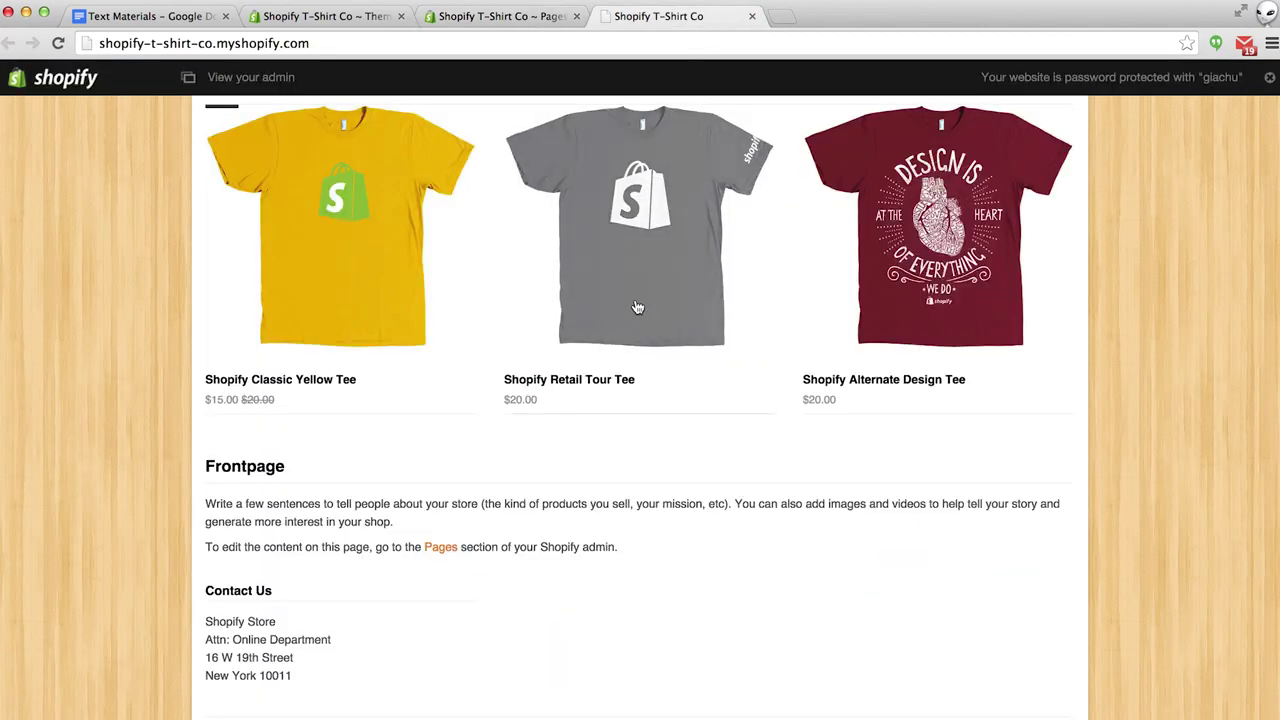
Reload the storefront, check the centred team photo on About Us, then return to the admin Pages list.
{"action": "key", "text": "super+r"}
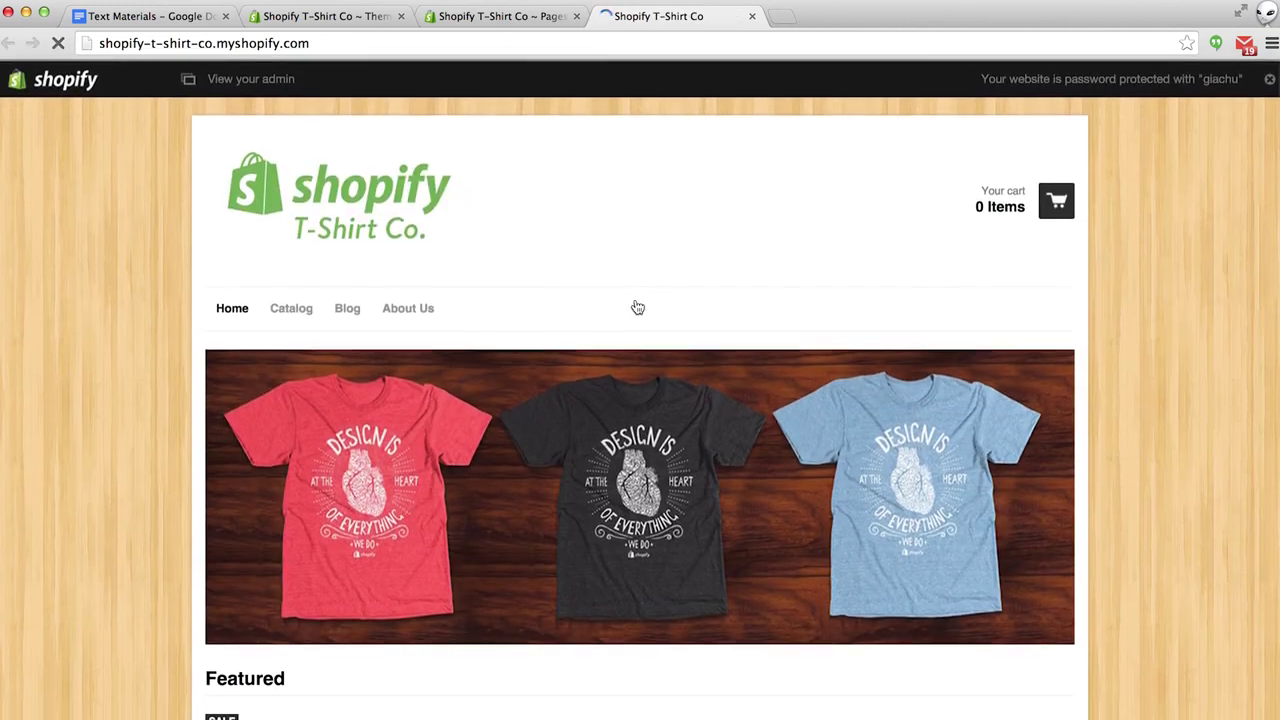
{"action": "left_click", "coordinate": [408, 310]}
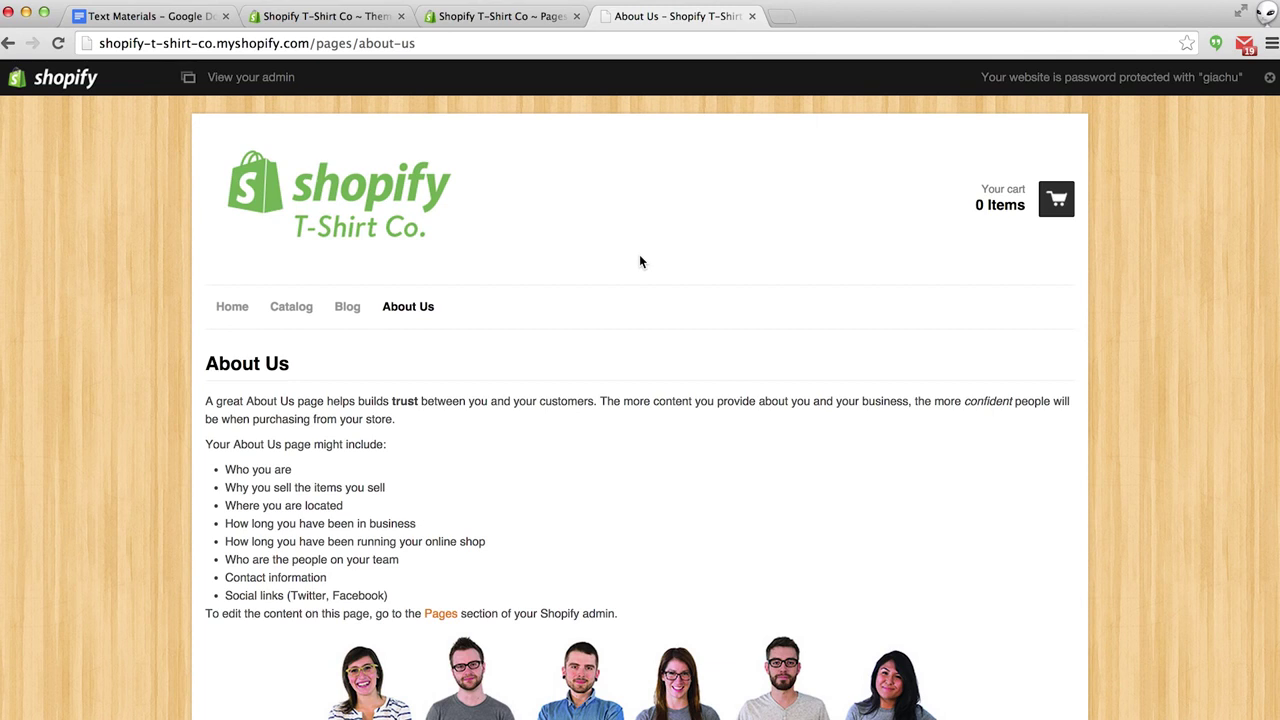
{"action": "scroll", "coordinate": [641, 262], "scroll_direction": "down", "scroll_amount": 3}
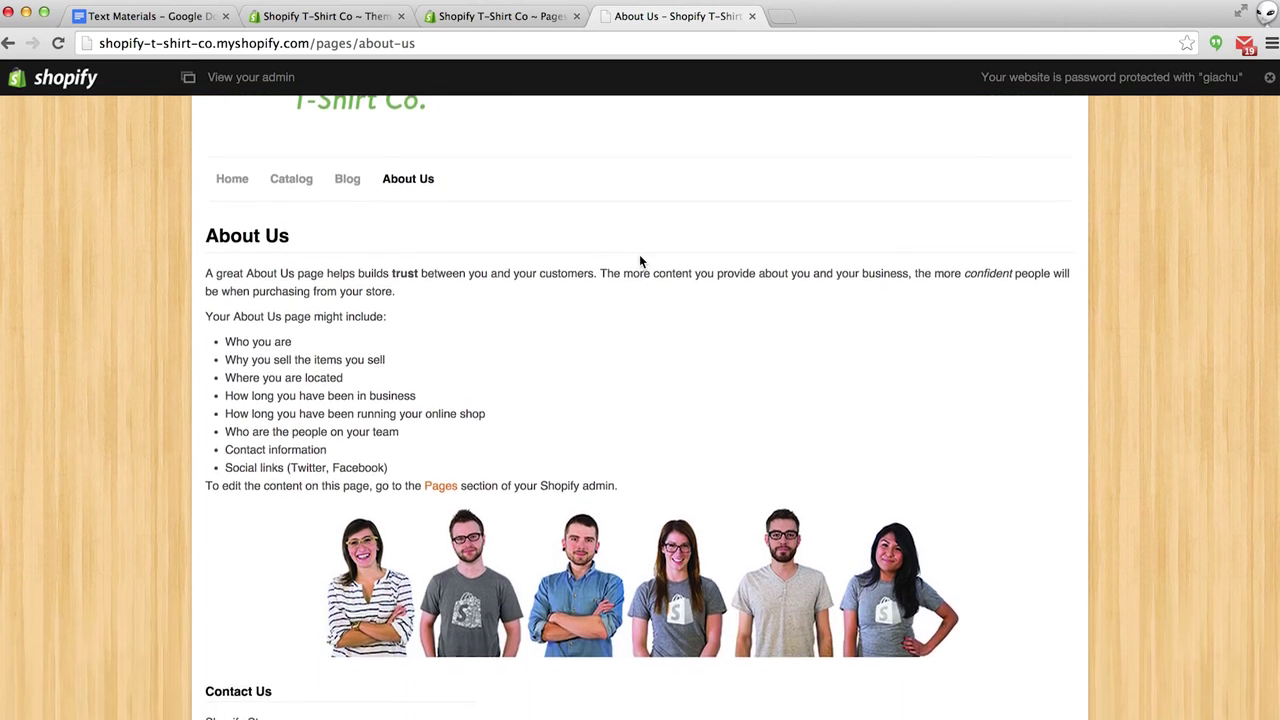
{"action": "scroll", "coordinate": [641, 262], "scroll_direction": "down", "scroll_amount": 1}
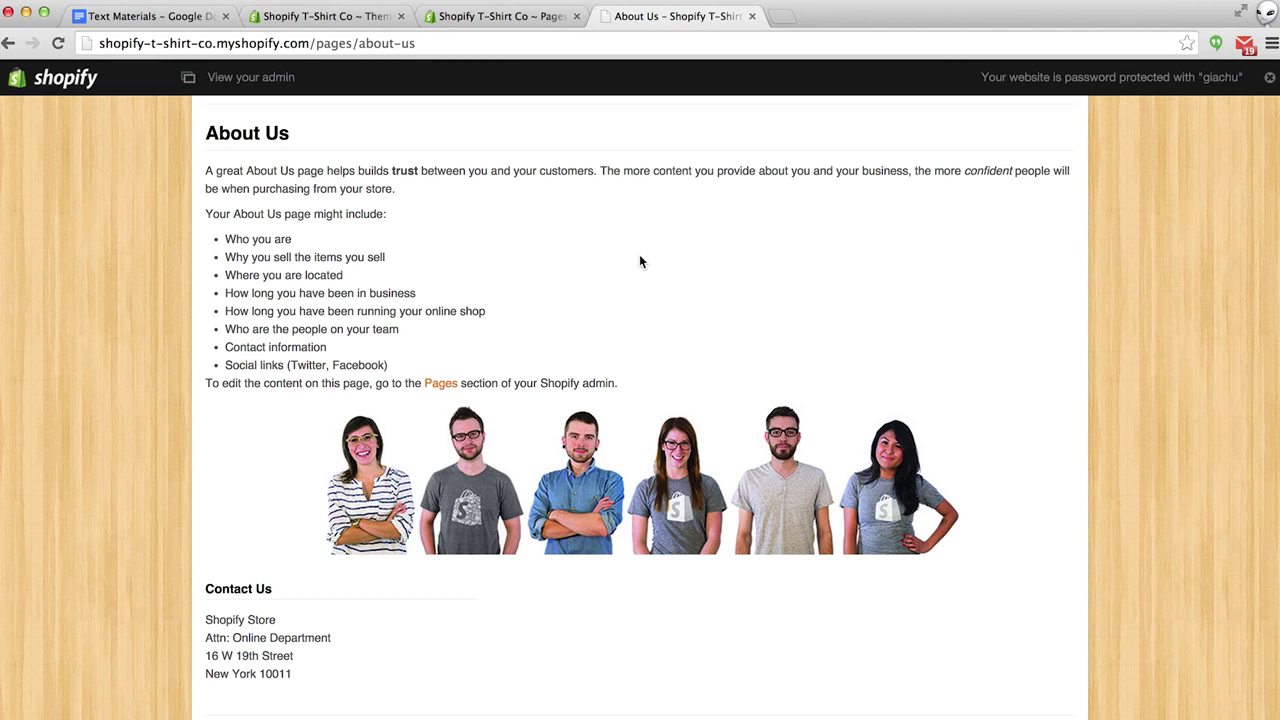
{"action": "scroll", "coordinate": [641, 262], "scroll_direction": "up", "scroll_amount": 3}
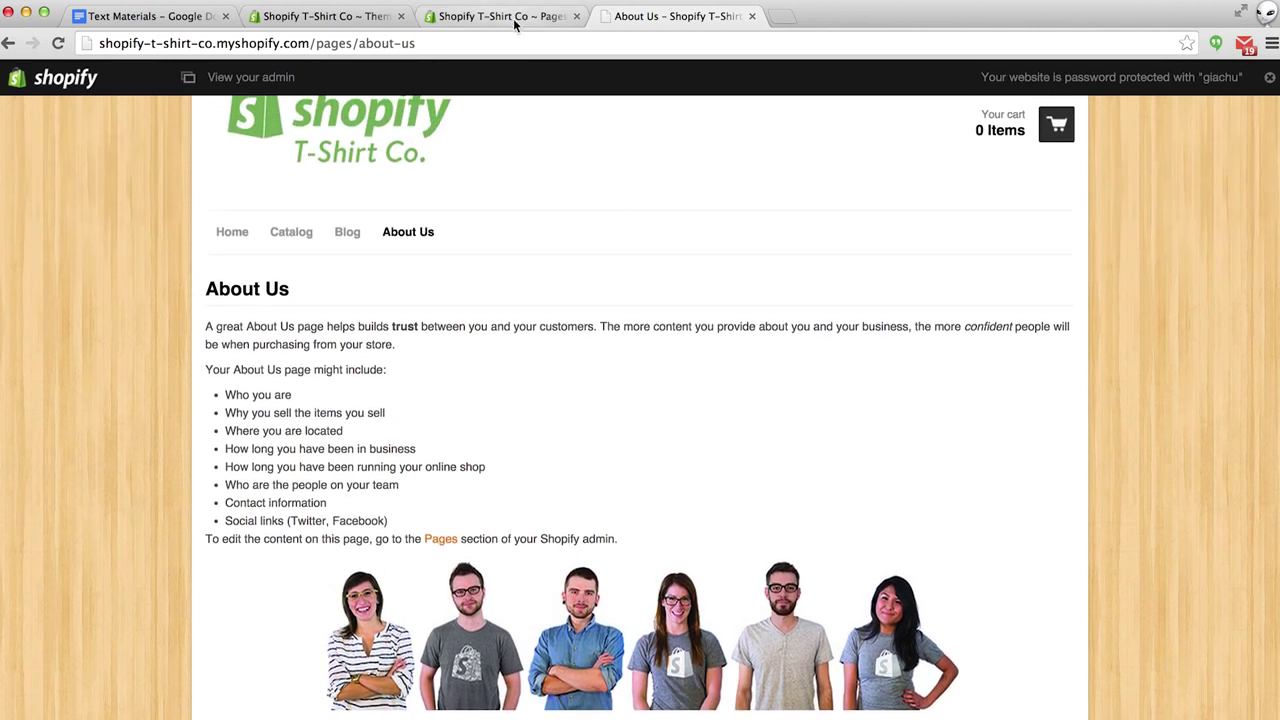
{"action": "left_click", "coordinate": [500, 16]}
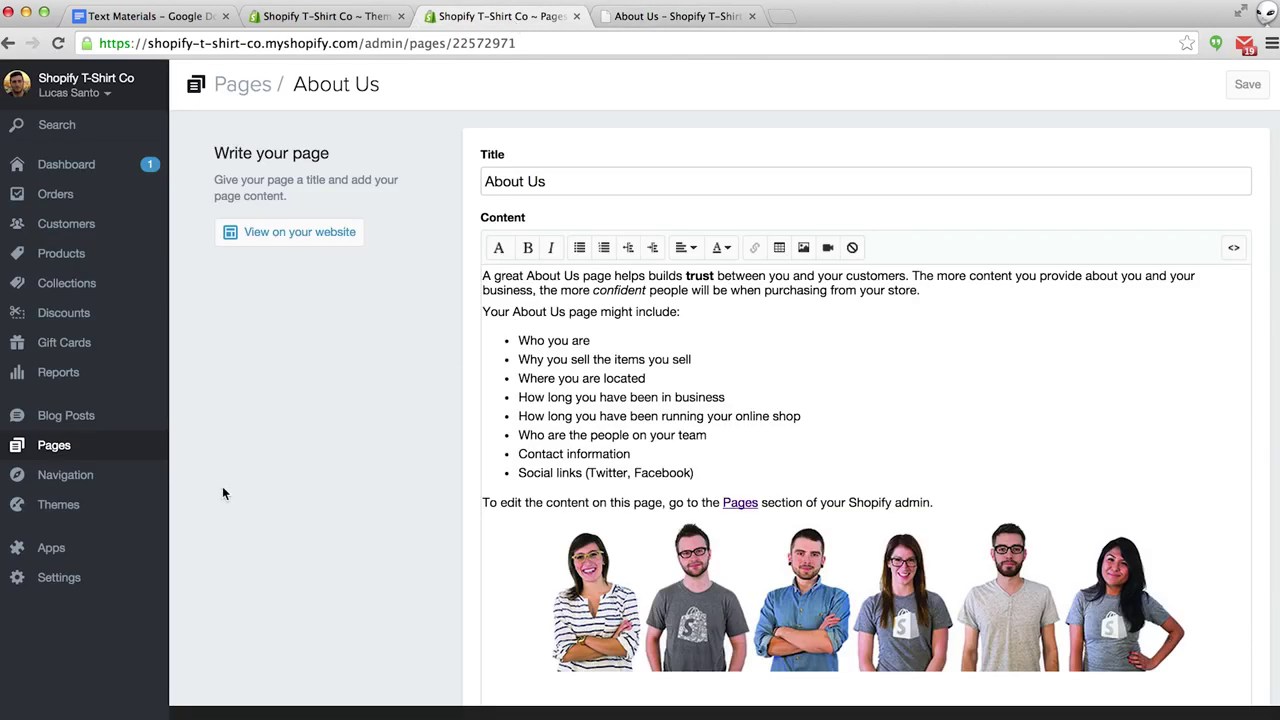
{"action": "left_click", "coordinate": [58, 451]}
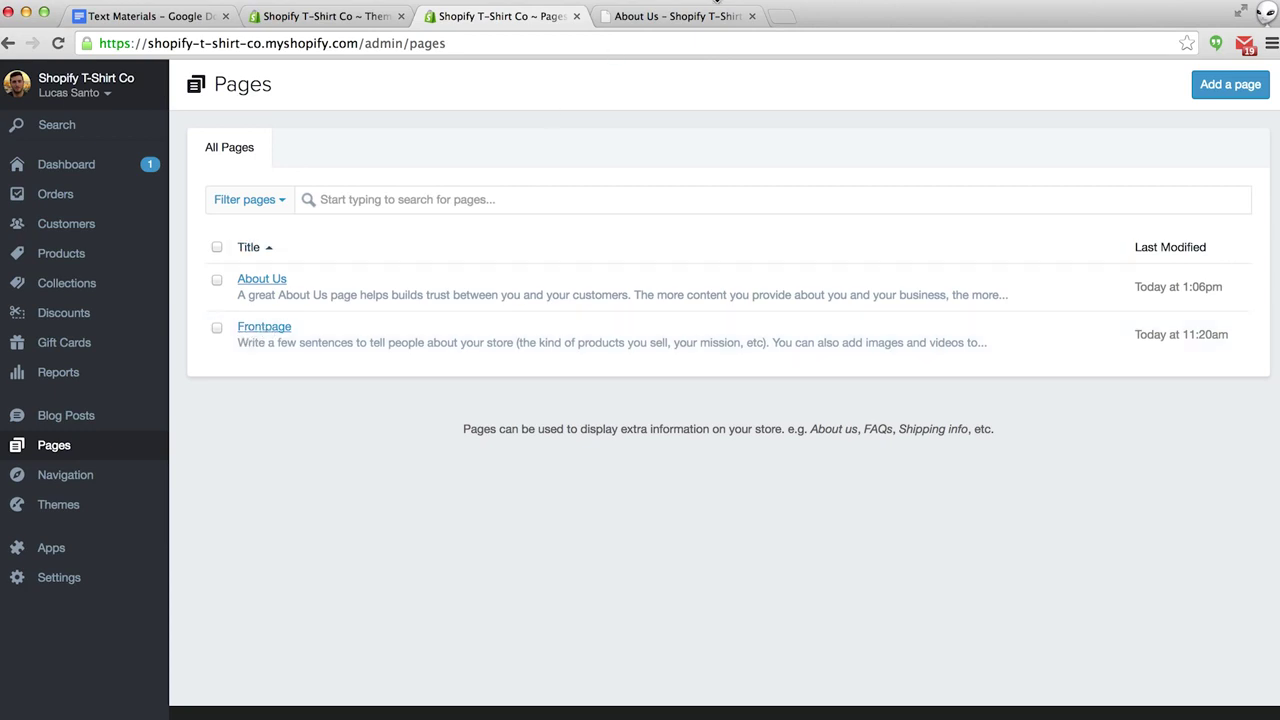
Review the Frontpage text on the storefront home page, then open Frontpage in the admin editor.
{"action": "left_click", "coordinate": [686, 17]}
{"action": "left_click", "coordinate": [232, 234]}
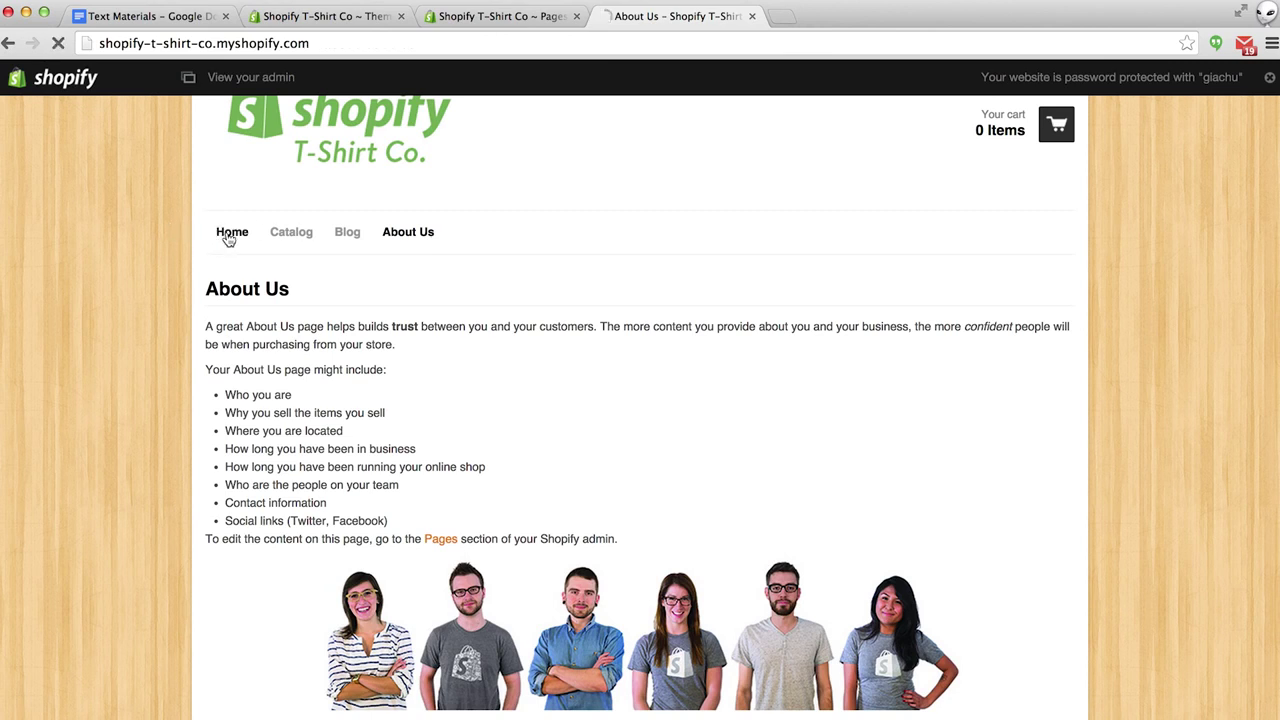
{"action": "scroll", "coordinate": [134, 425], "scroll_direction": "down", "scroll_amount": 4}
{"action": "scroll", "coordinate": [134, 432], "scroll_direction": "down", "scroll_amount": 6}
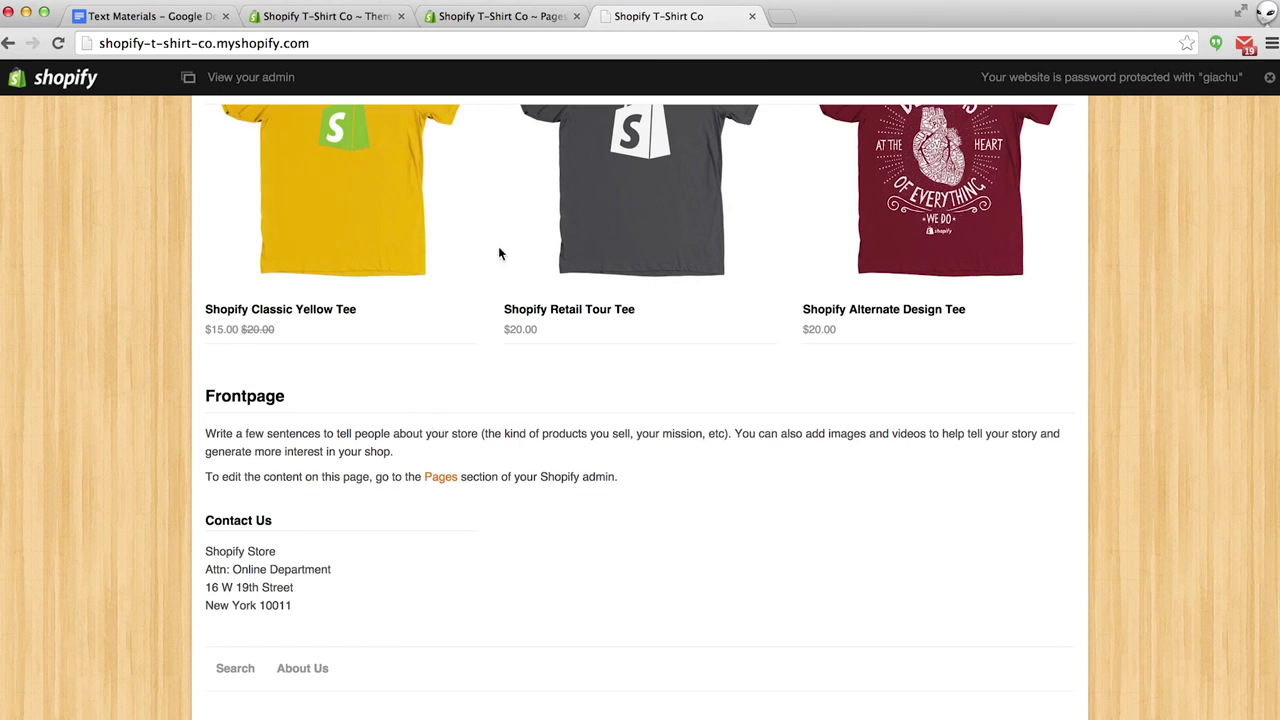
{"action": "left_click", "coordinate": [500, 16]}
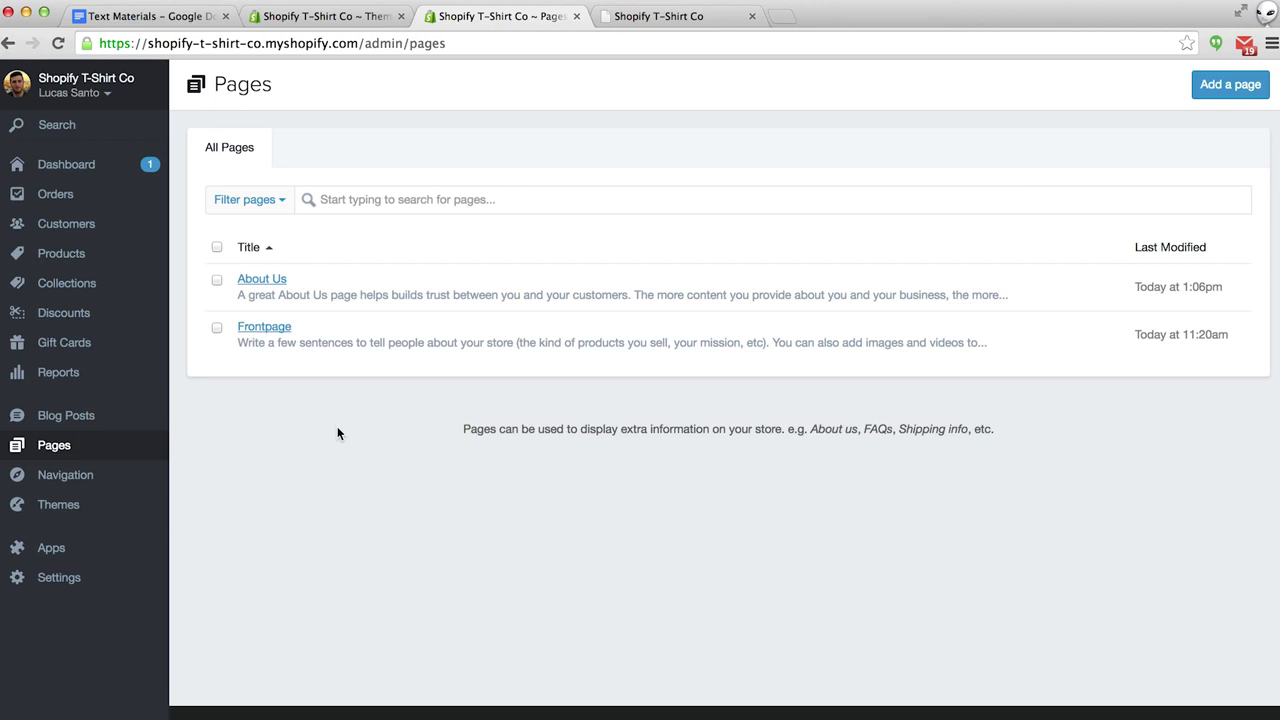
{"action": "left_click", "coordinate": [264, 327]}
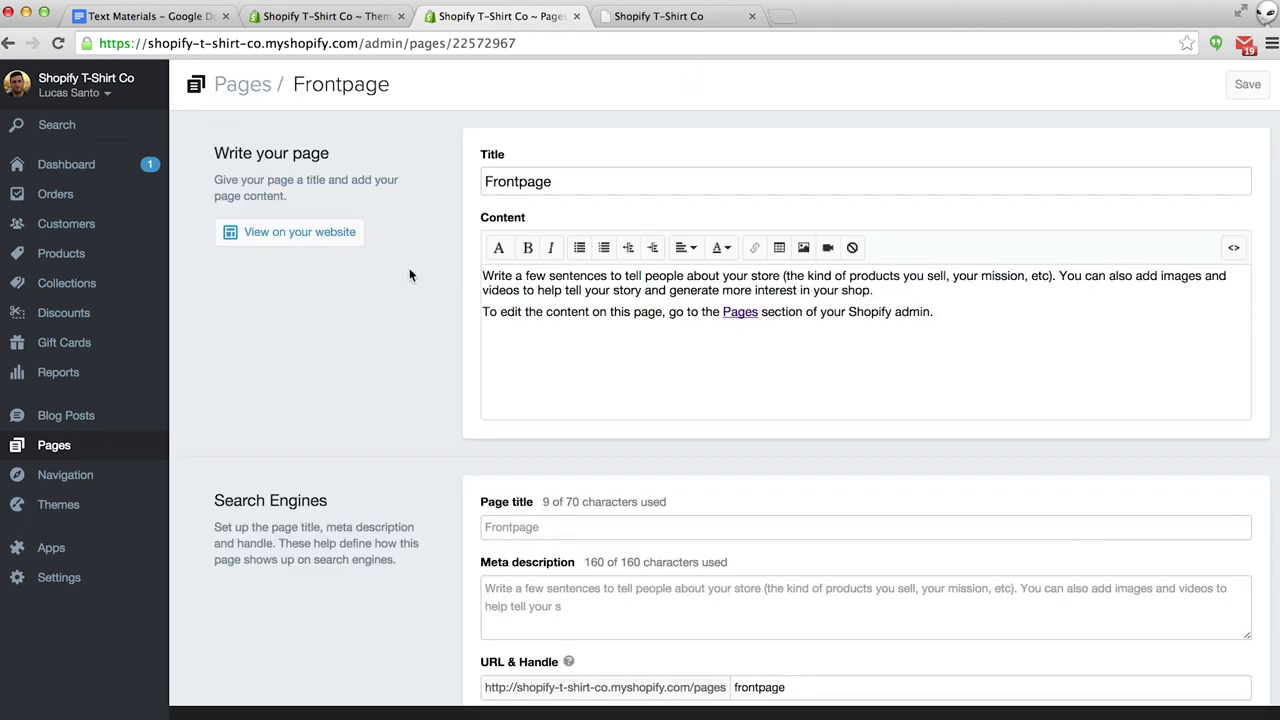
Retitle the page 'Welcome' and replace its placeholder content with the prepared welcome sentence.
{"action": "left_click_drag", "start_coordinate": [567, 182], "coordinate": [458, 177]}
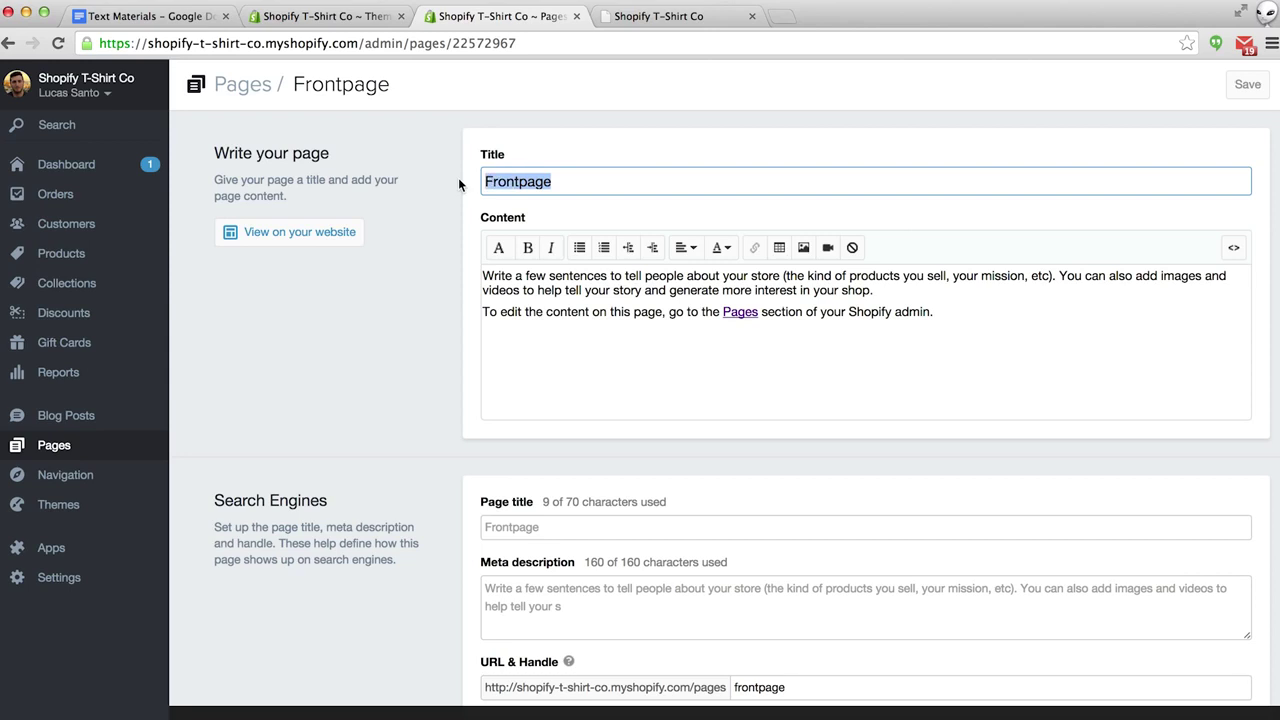
{"action": "type", "text": "Welcome"}
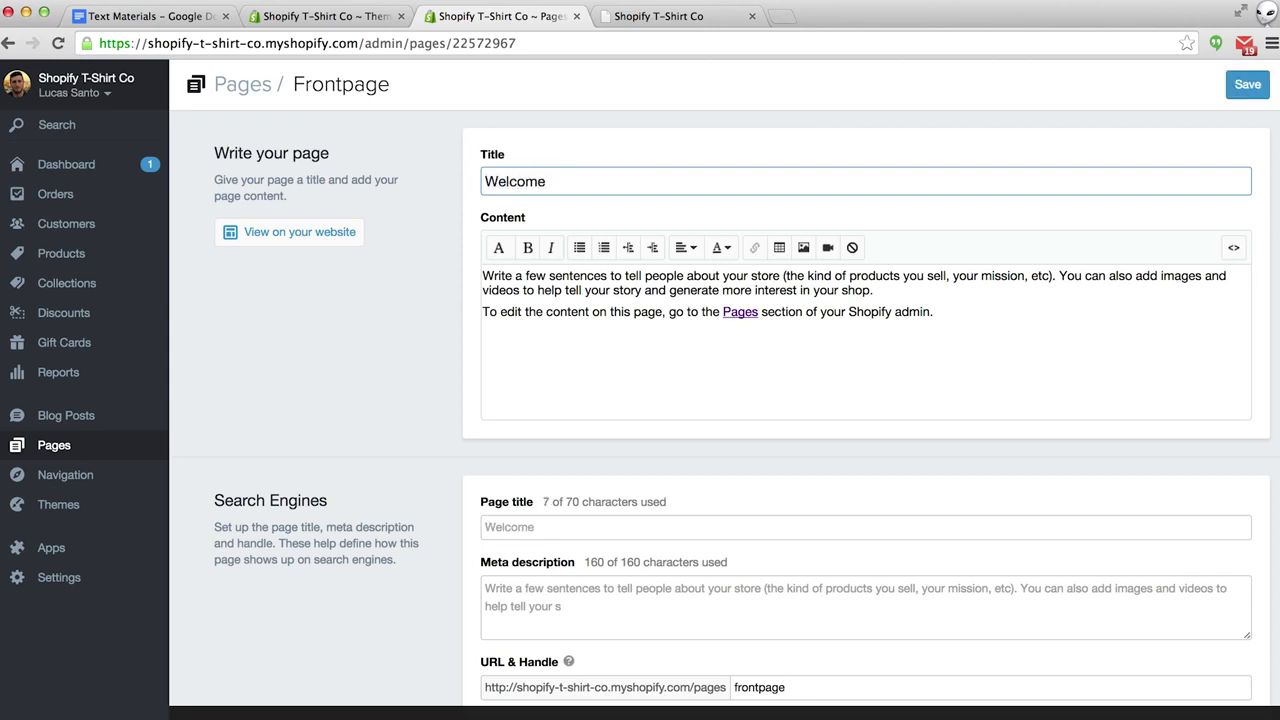
{"action": "left_click_drag", "start_coordinate": [955, 326], "coordinate": [483, 276]}
{"action": "type", "text": "Hey everyone welcome to Shopify T-shirt Co. where we sell a variety of high quality Shopify T-Shirts!"}
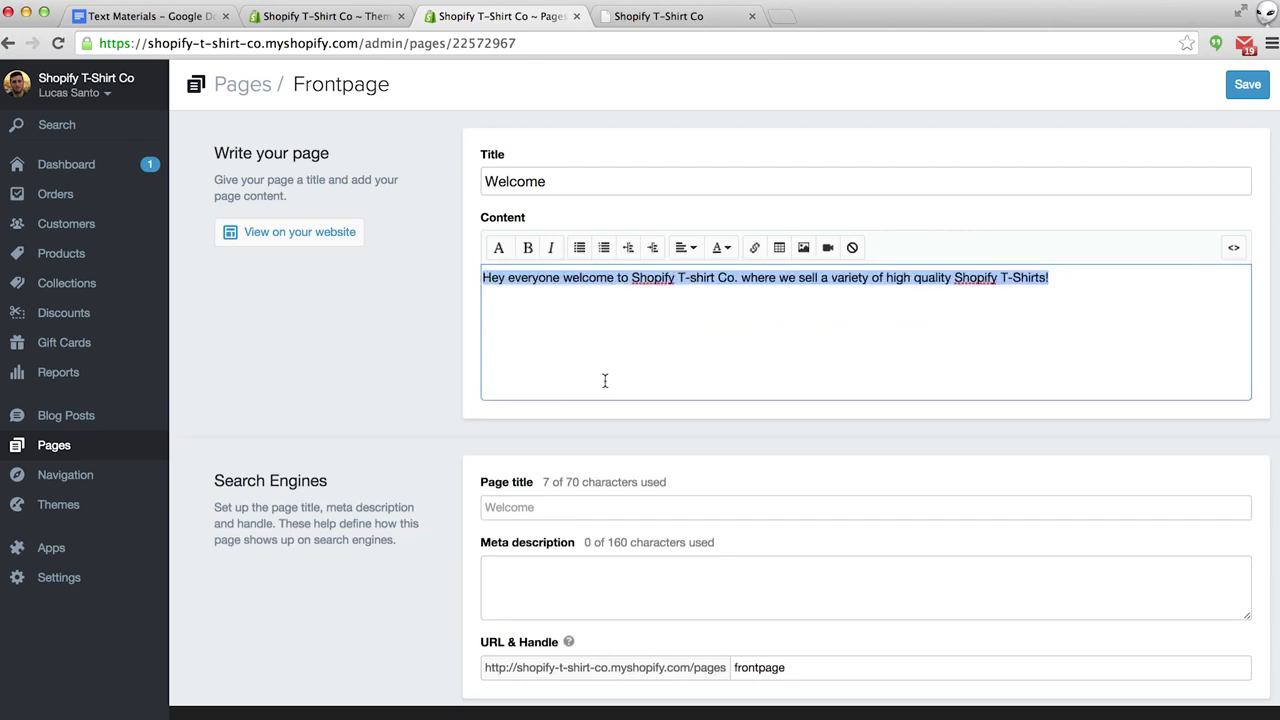
{"action": "left_click", "coordinate": [598, 381]}
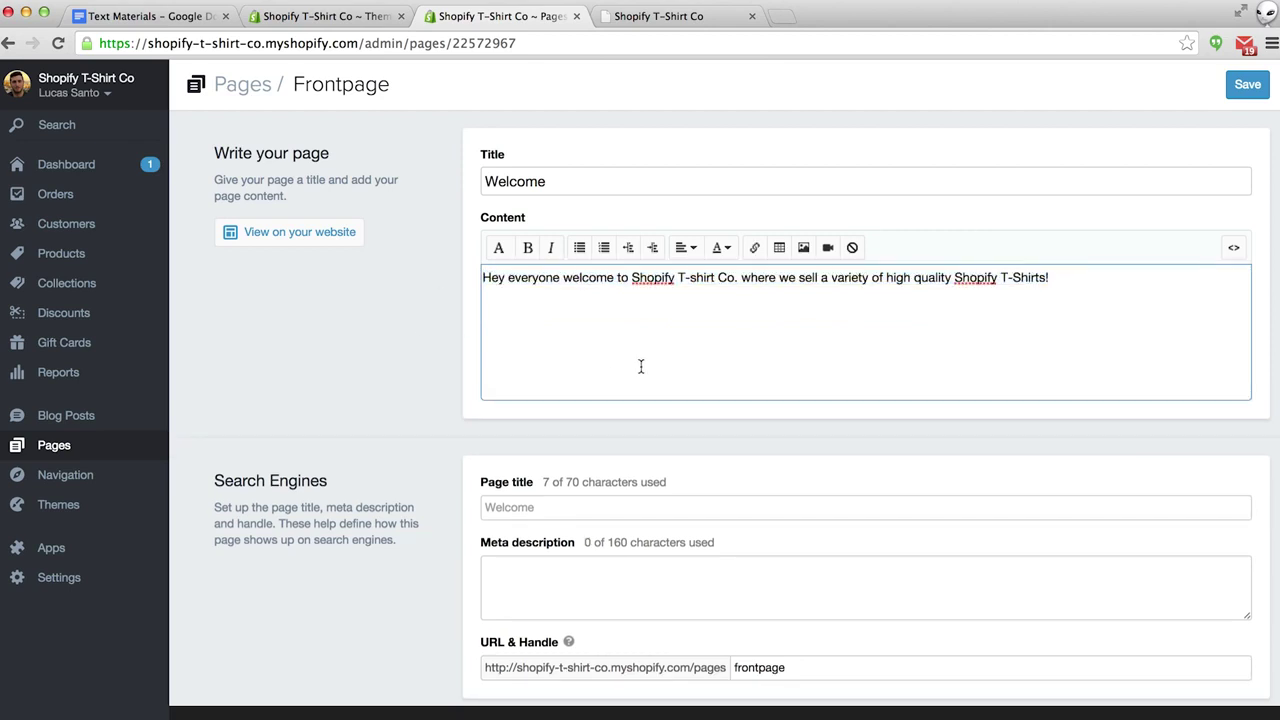
Save the Welcome page and check it on the storefront homepage.
{"action": "left_click", "coordinate": [1247, 88]}
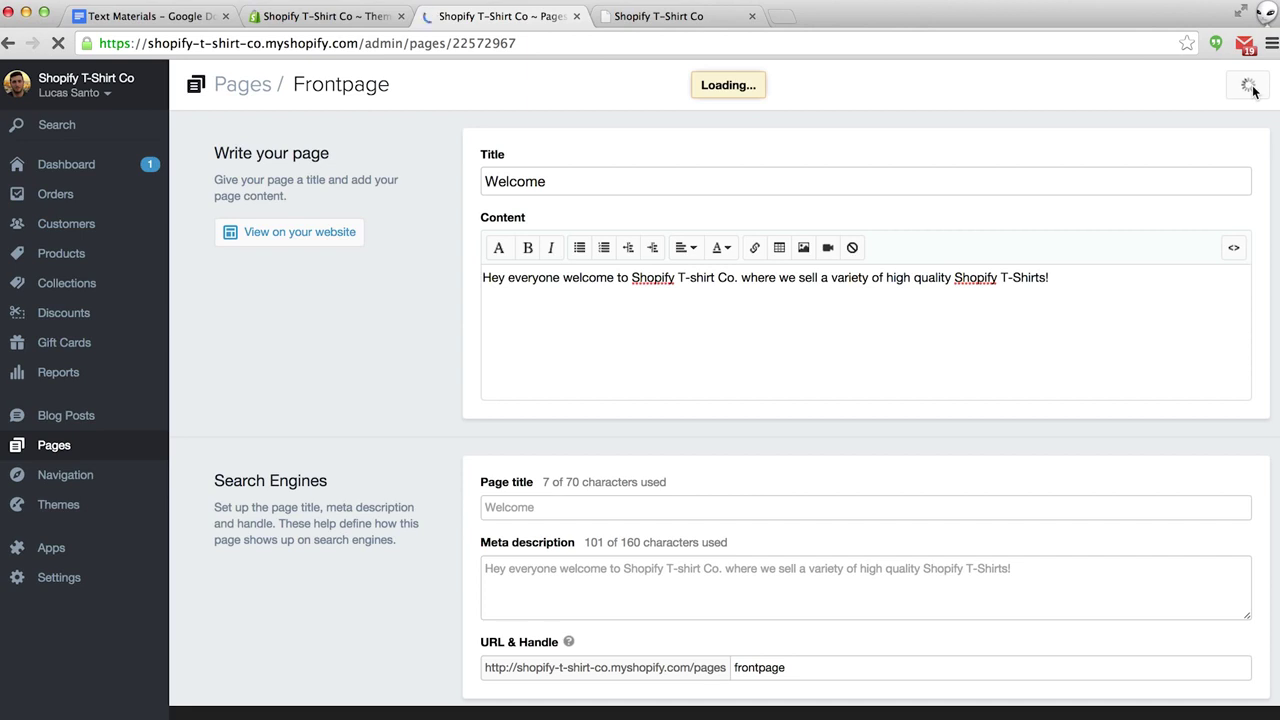
{"action": "left_click", "coordinate": [712, 20]}
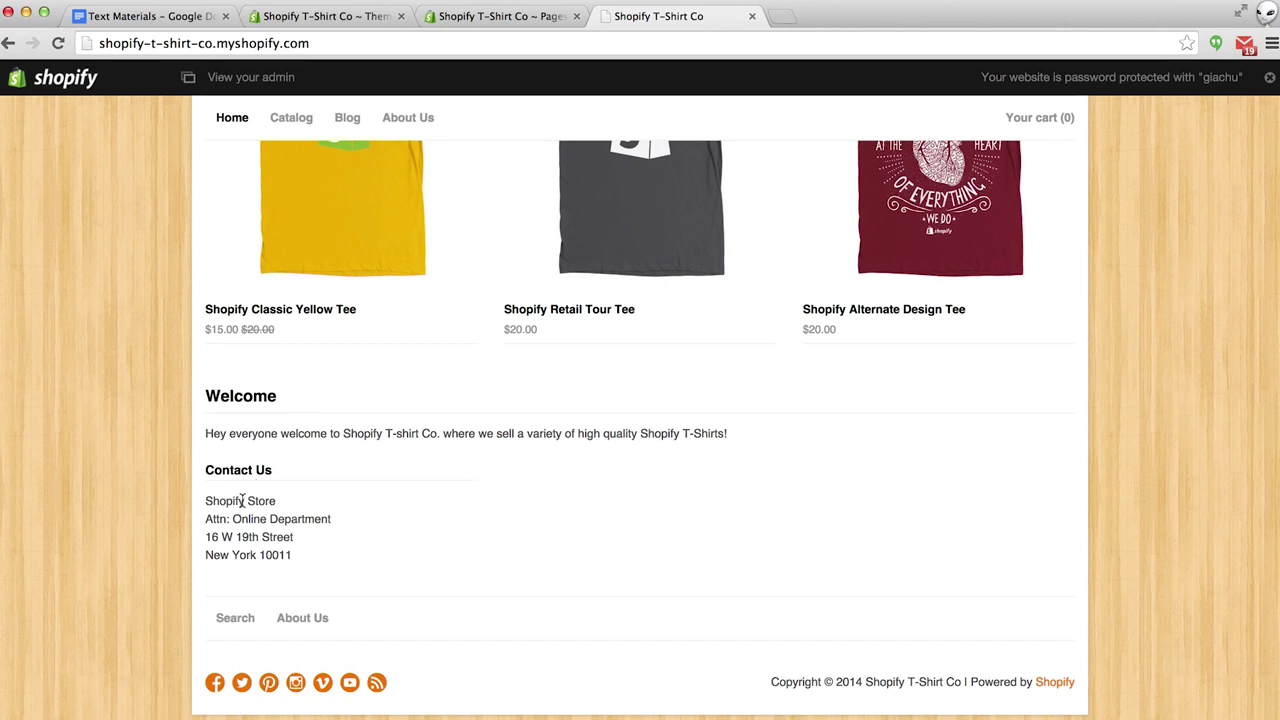
{"action": "left_click", "coordinate": [502, 17]}
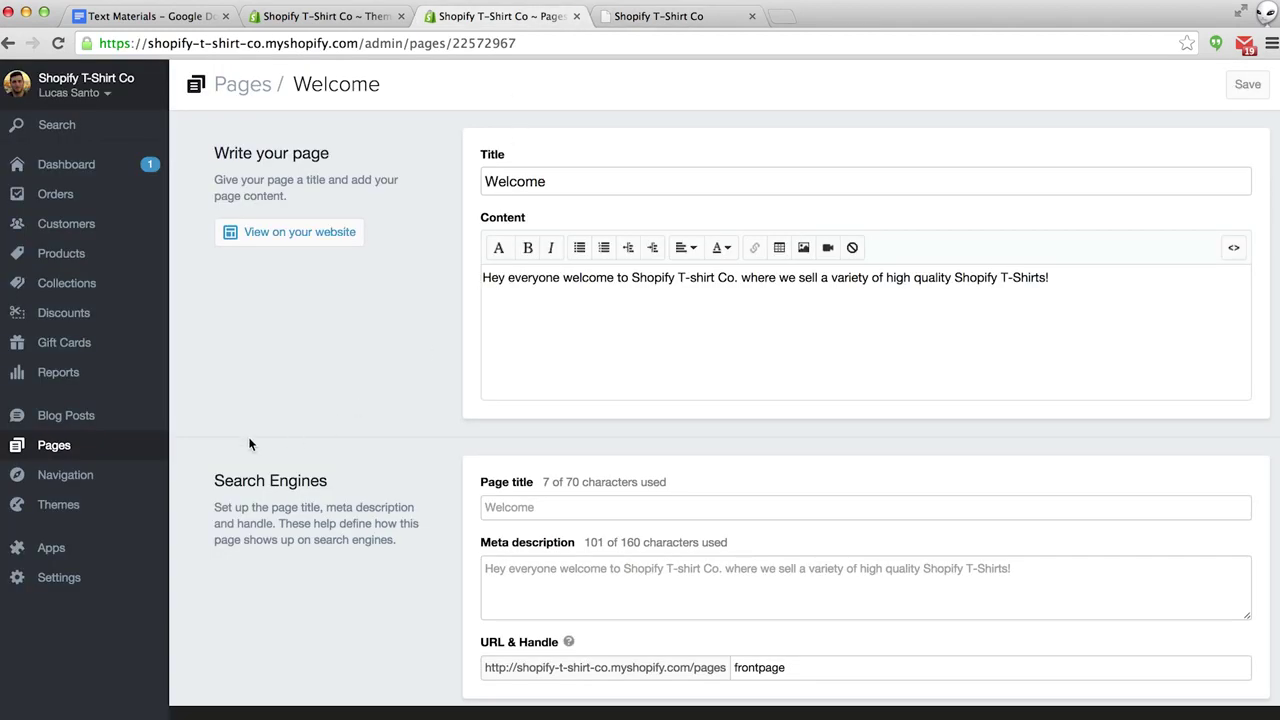
In the React theme's Footer settings, replace 'Store' with 'T-Shirt Co' in the Contact us text.
{"action": "left_click", "coordinate": [55, 506]}
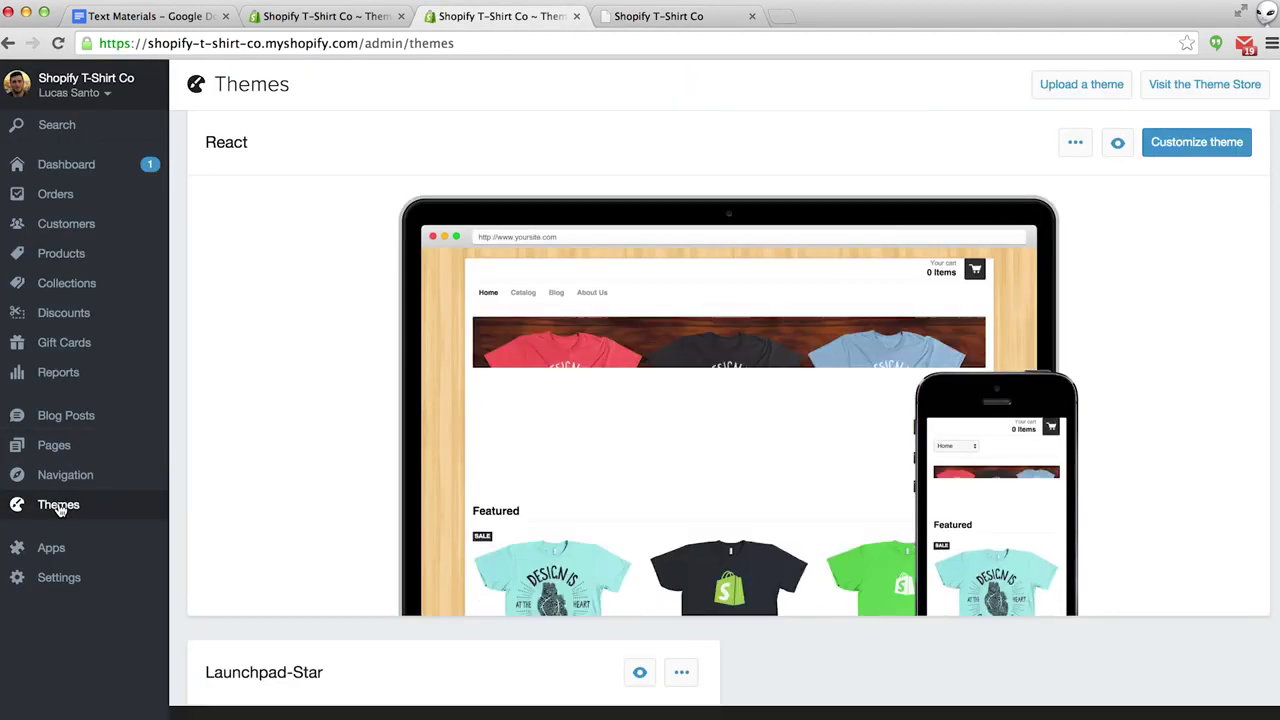
{"action": "left_click", "coordinate": [1200, 142]}
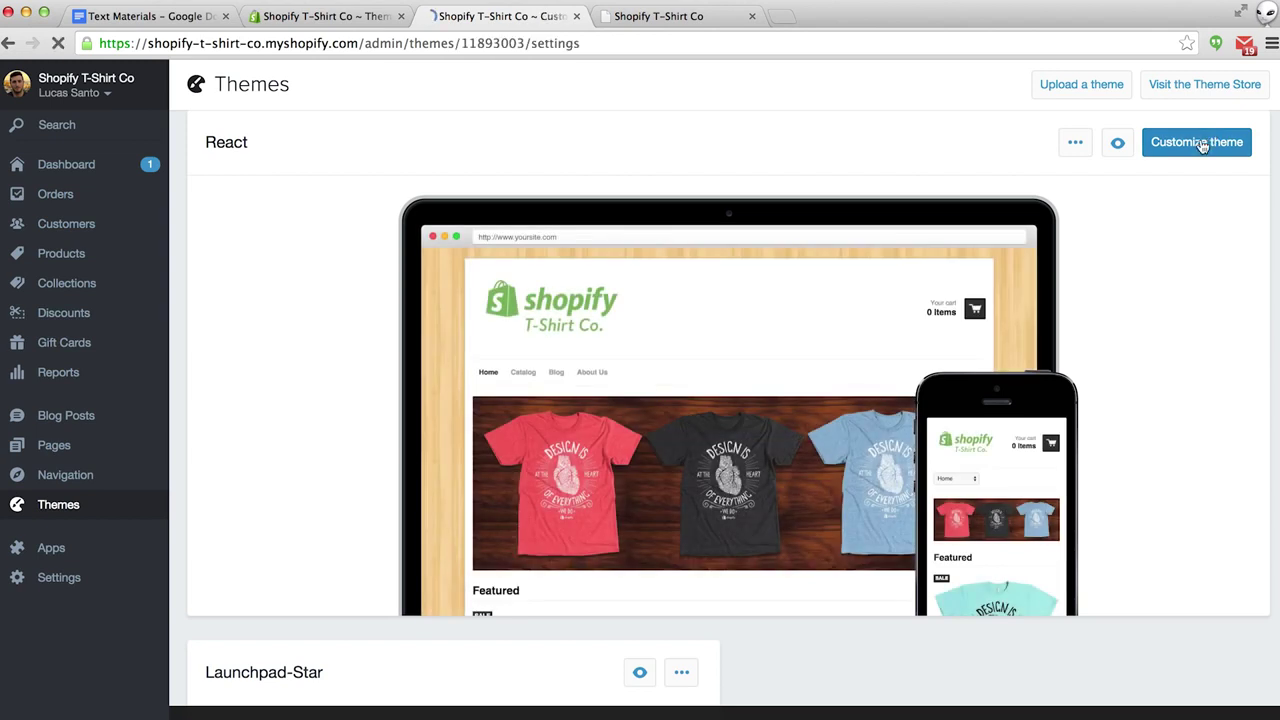
{"action": "scroll", "coordinate": [677, 300], "scroll_direction": "down", "scroll_amount": 5}
{"action": "scroll", "coordinate": [676, 292], "scroll_direction": "down", "scroll_amount": 10}
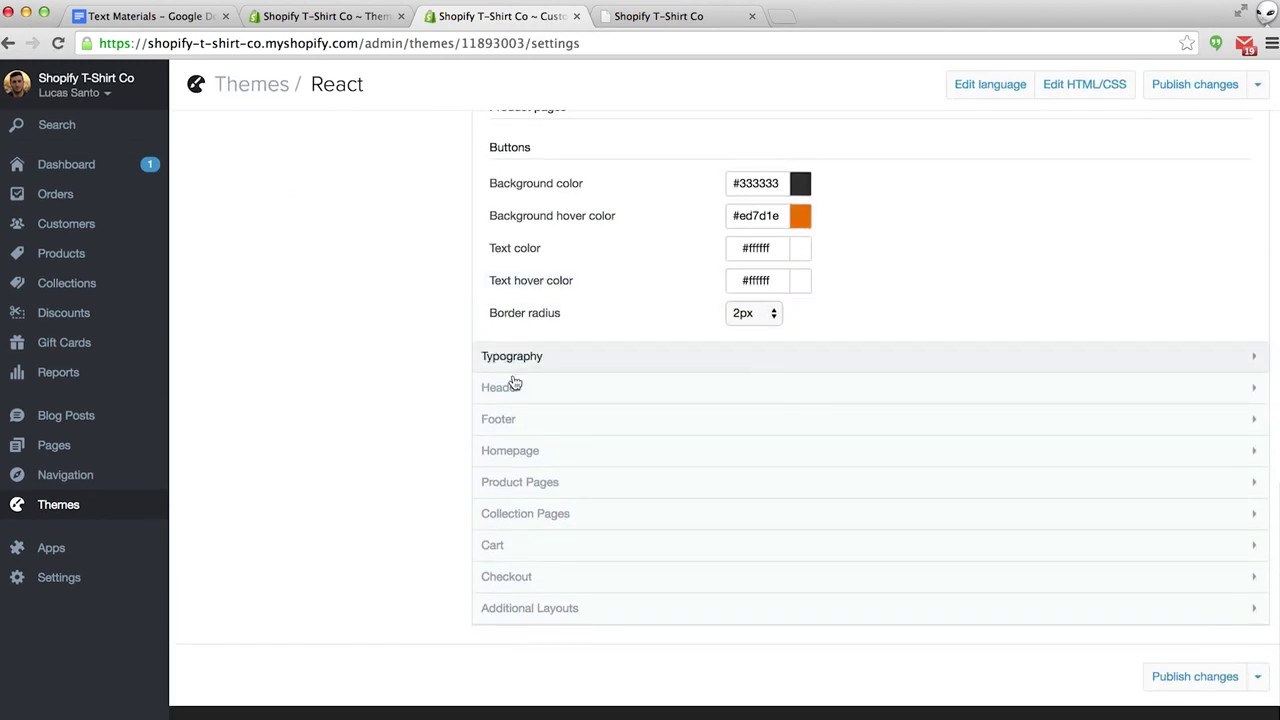
{"action": "left_click", "coordinate": [505, 425]}
{"action": "scroll", "coordinate": [505, 427], "scroll_direction": "down", "scroll_amount": 6}
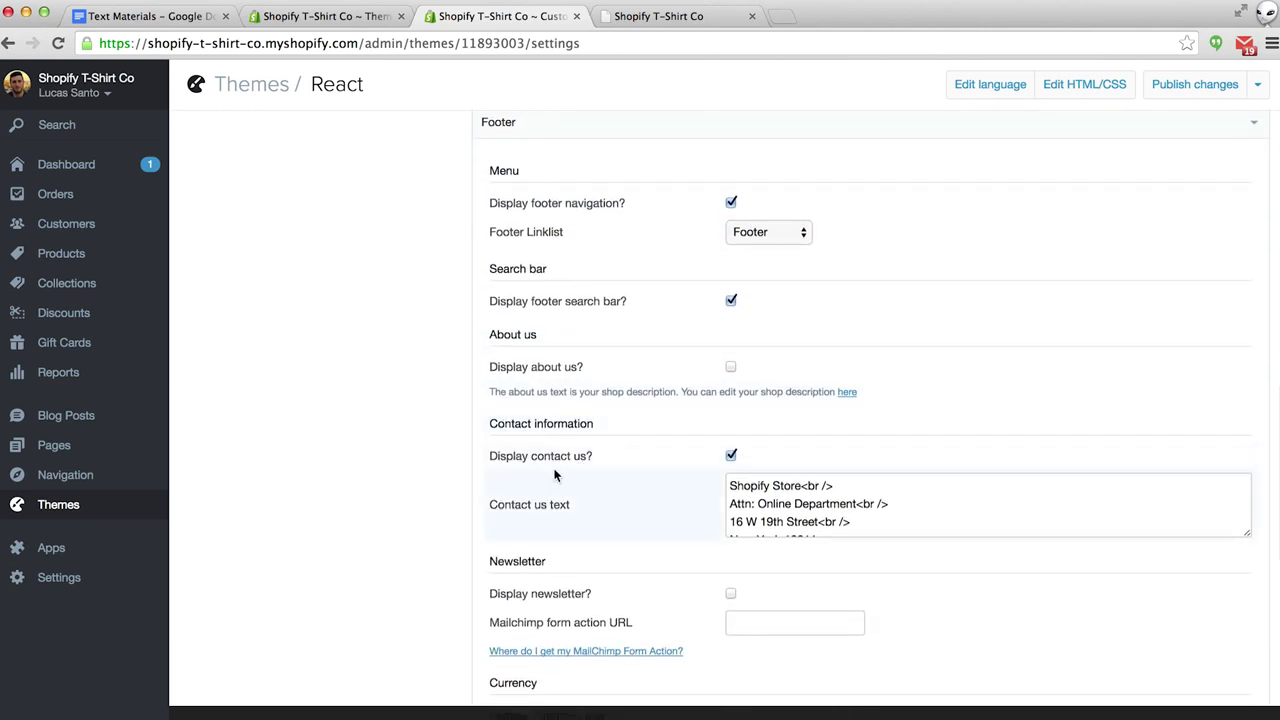
{"action": "left_click", "coordinate": [799, 486]}
{"action": "left_click_drag", "start_coordinate": [800, 486], "coordinate": [773, 487]}
{"action": "type", "text": "T-Shirt "}
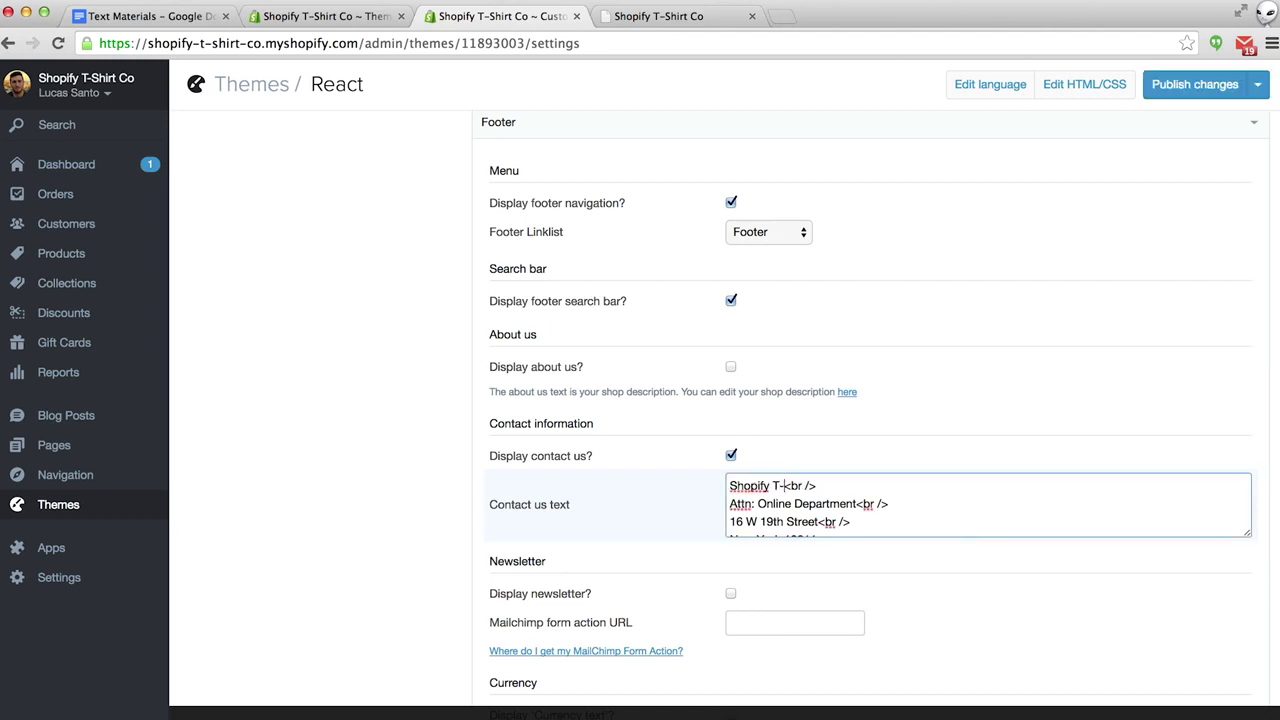
{"action": "type", "text": "Co"}
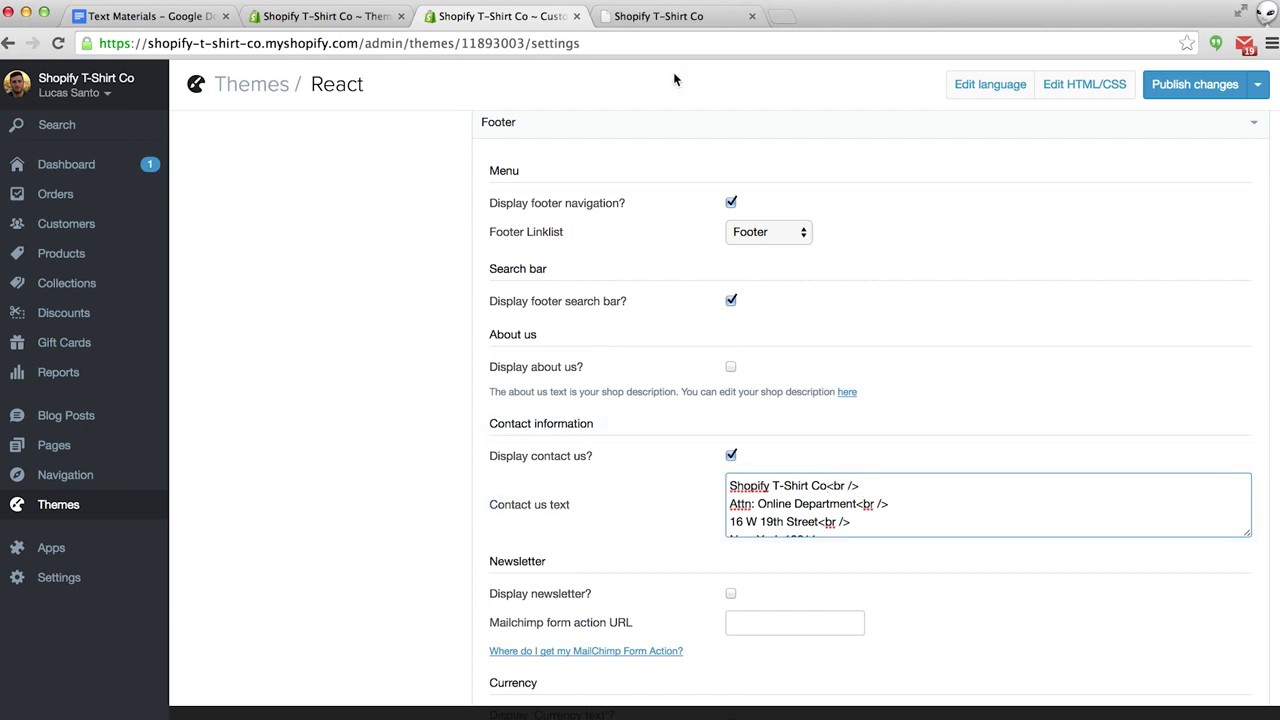
{"action": "left_click", "coordinate": [668, 17]}
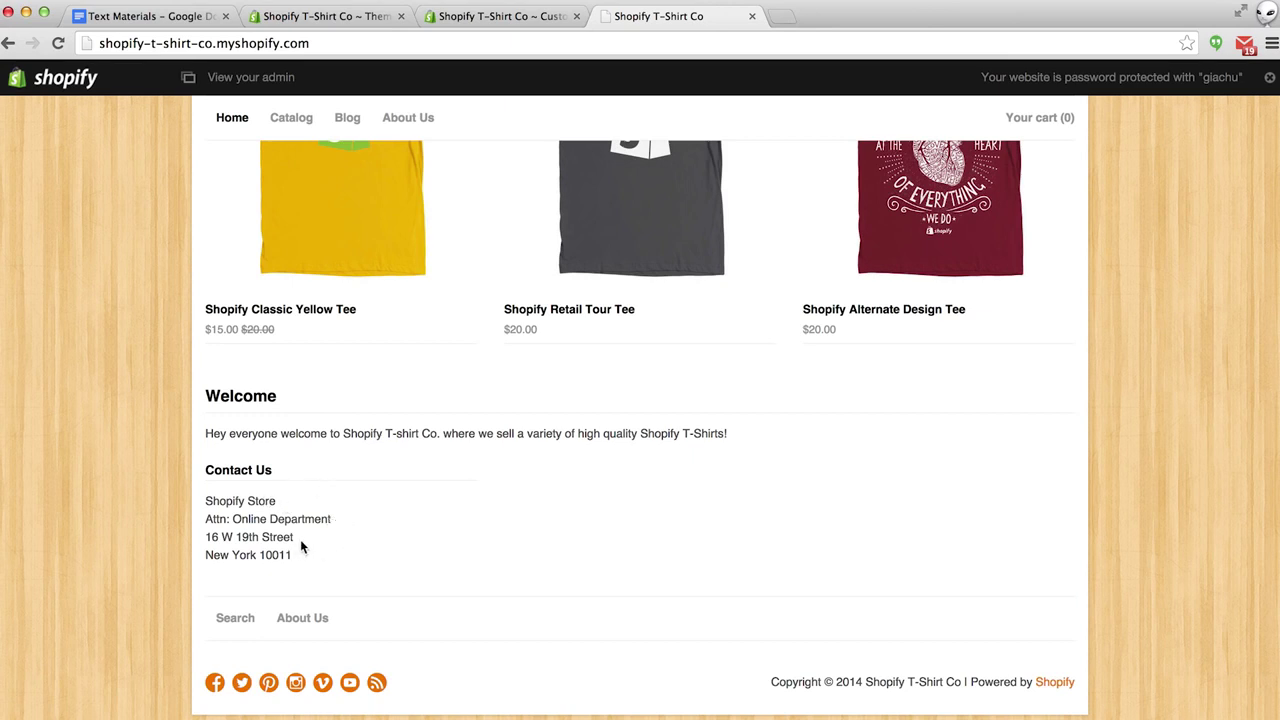
{"action": "left_click", "coordinate": [498, 17]}
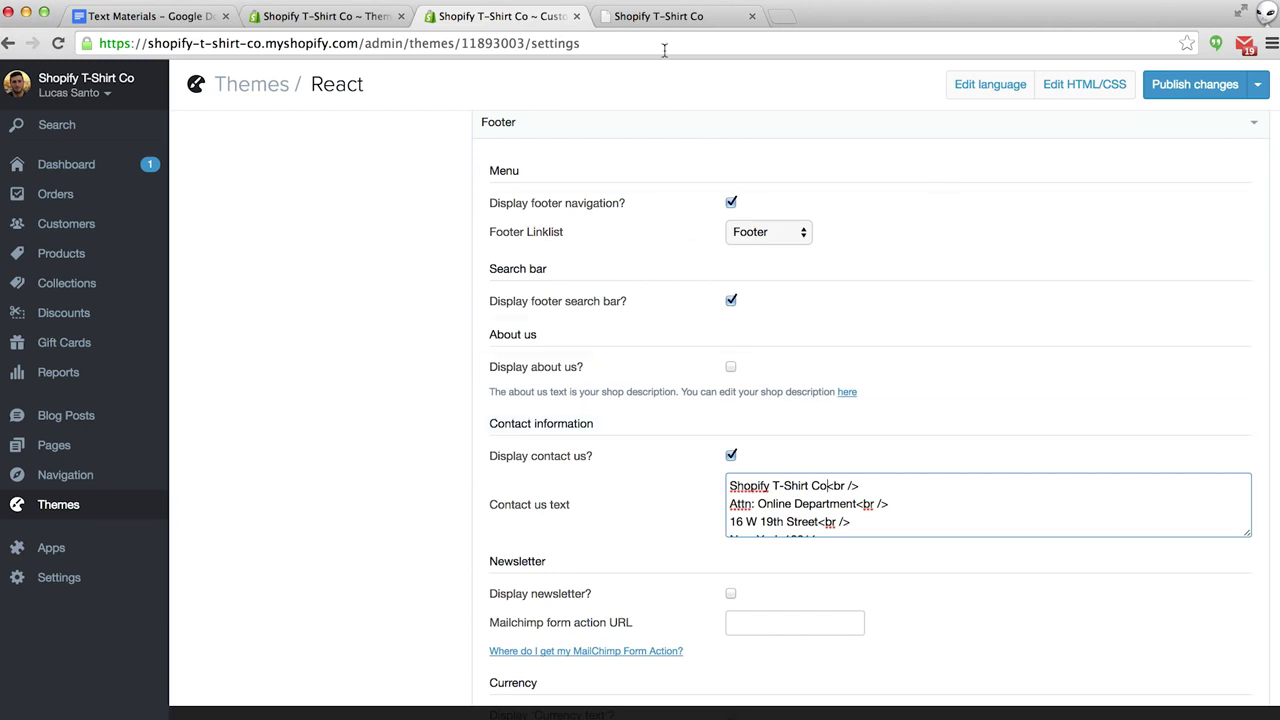
{"action": "left_click", "coordinate": [662, 18]}
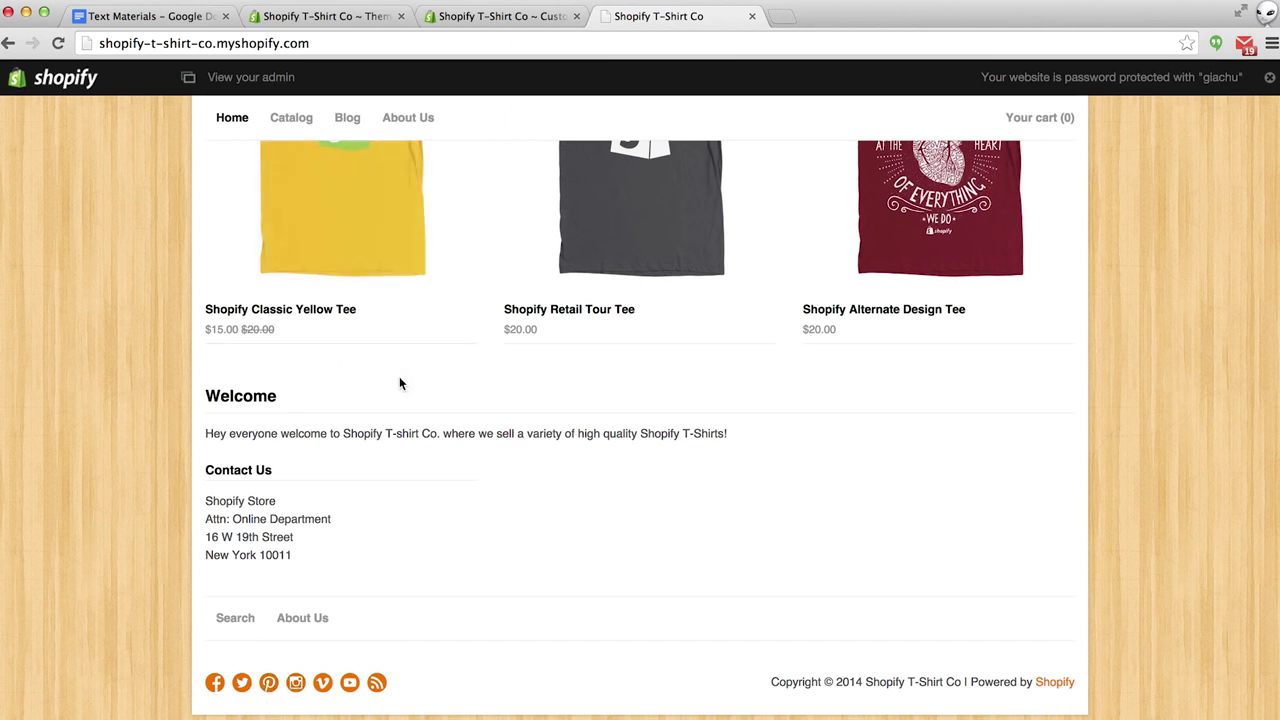
{"action": "left_click", "coordinate": [499, 18]}
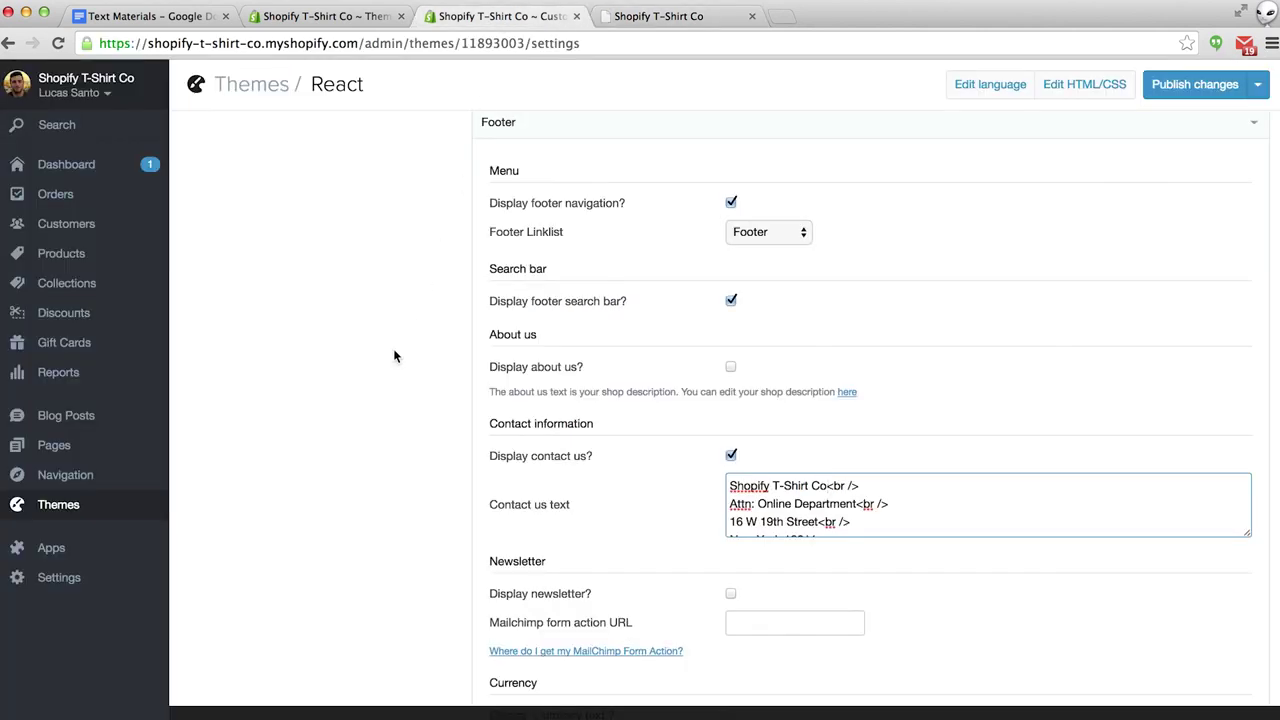
{"action": "scroll", "coordinate": [394, 355], "scroll_direction": "down", "scroll_amount": 5}
{"action": "scroll", "coordinate": [394, 355], "scroll_direction": "down", "scroll_amount": 5}
Clear the footer's Vimeo URL, replace the Twitter URL handle with a personal profile, and publish.
{"action": "scroll", "coordinate": [393, 348], "scroll_direction": "down", "scroll_amount": 3}
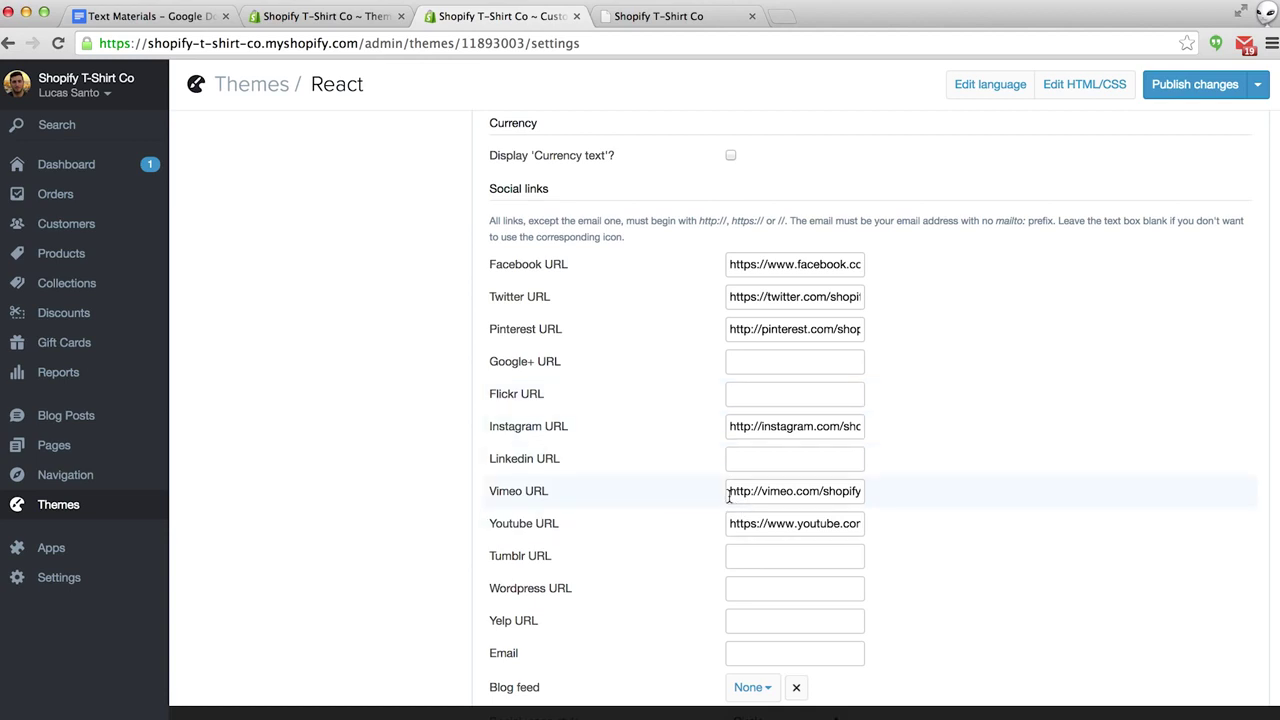
{"action": "left_click_drag", "start_coordinate": [729, 497], "coordinate": [849, 490]}
{"action": "key", "text": "BackSpace"}
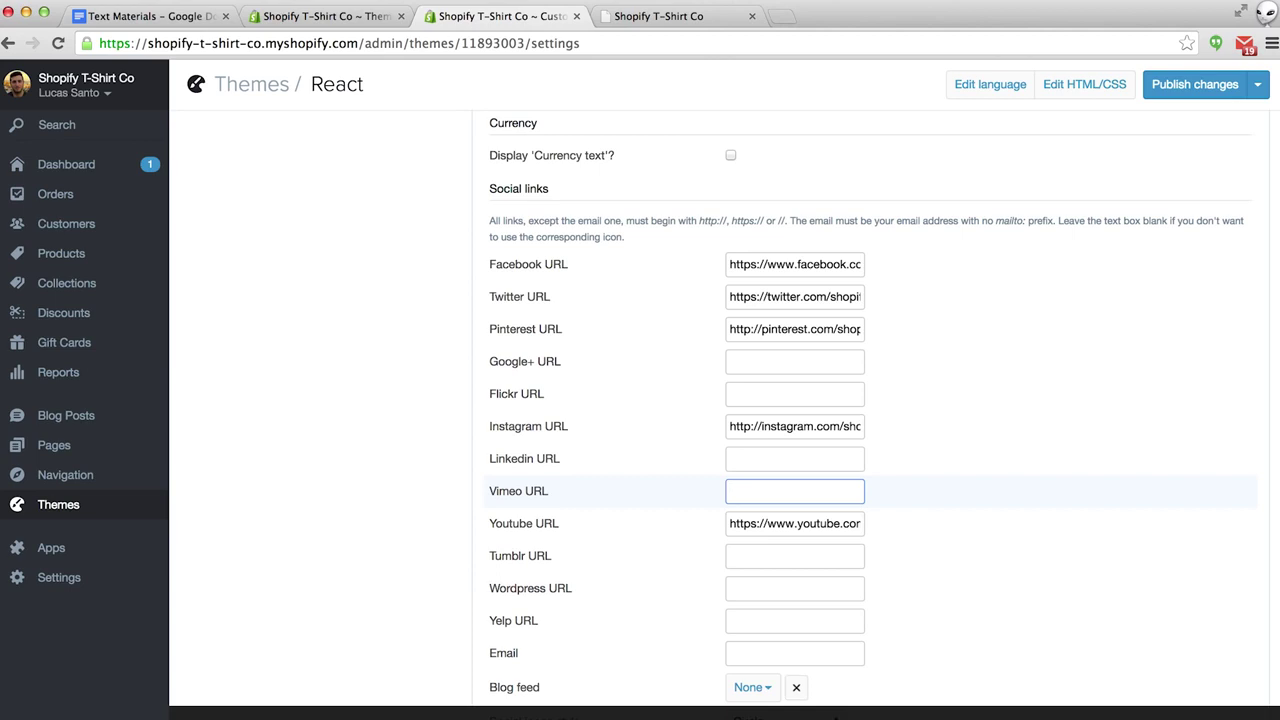
{"action": "left_click", "coordinate": [837, 296]}
{"action": "left_click_drag", "start_coordinate": [831, 296], "coordinate": [911, 299]}
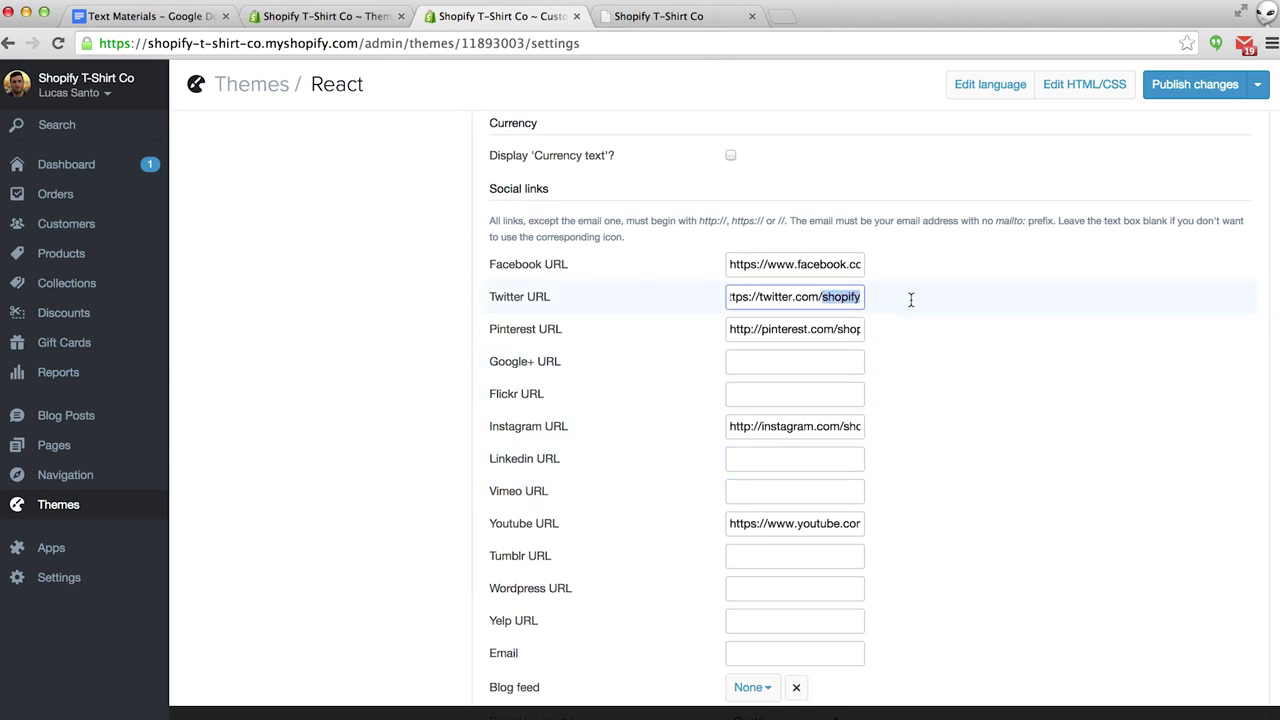
{"action": "key", "text": "BackSpace"}
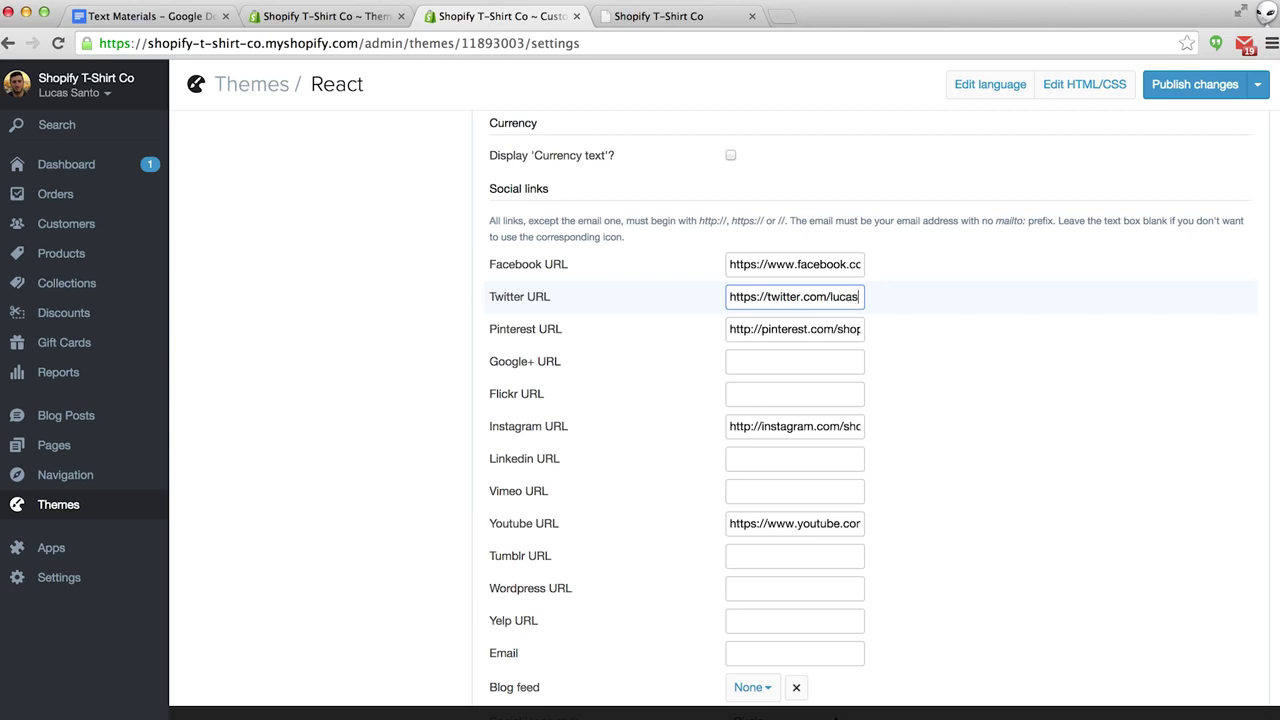
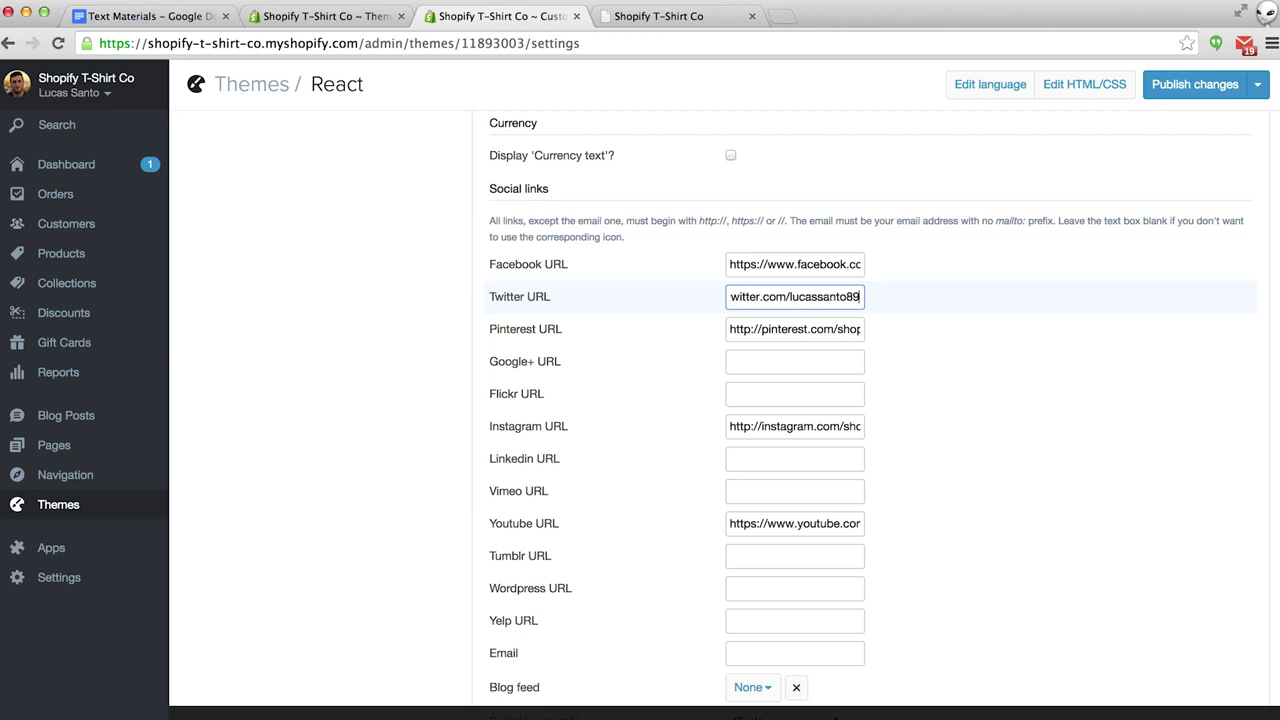
{"action": "left_click", "coordinate": [1180, 88]}
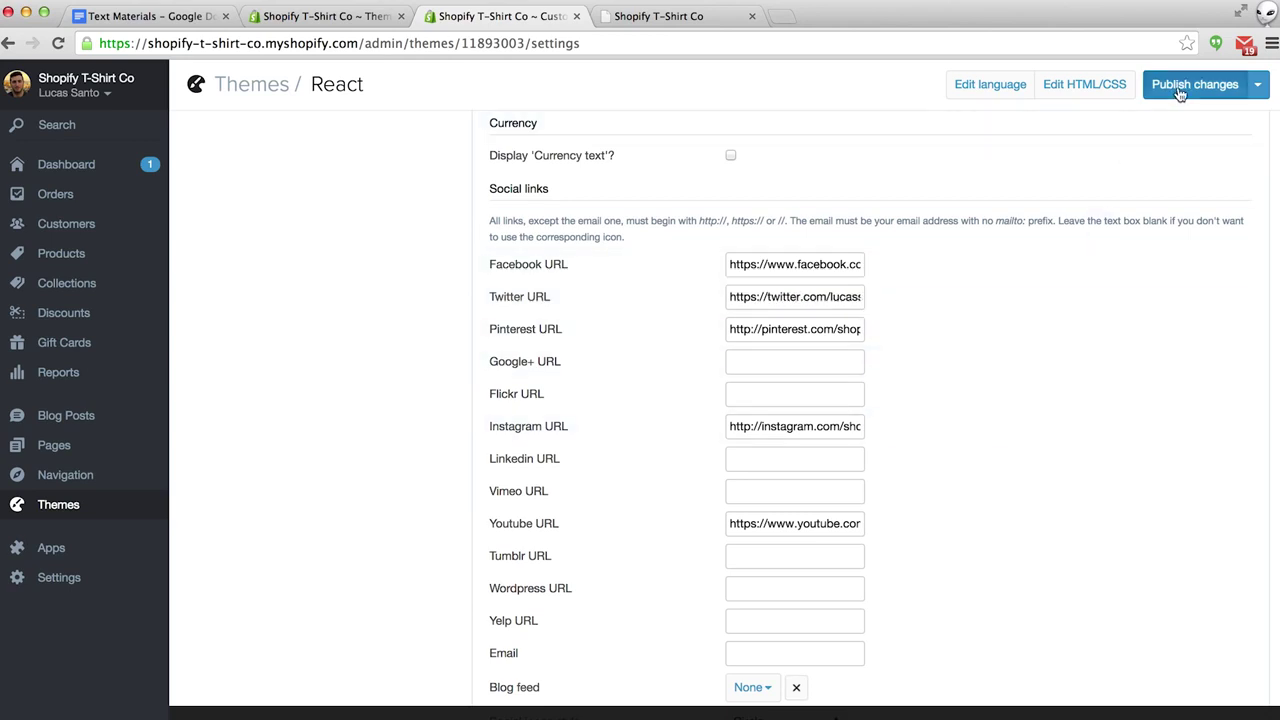
Reload the storefront, check that the footer Twitter icon opens the profile, and return to theme settings.
{"action": "left_click", "coordinate": [666, 18]}
{"action": "key", "text": "super+r"}
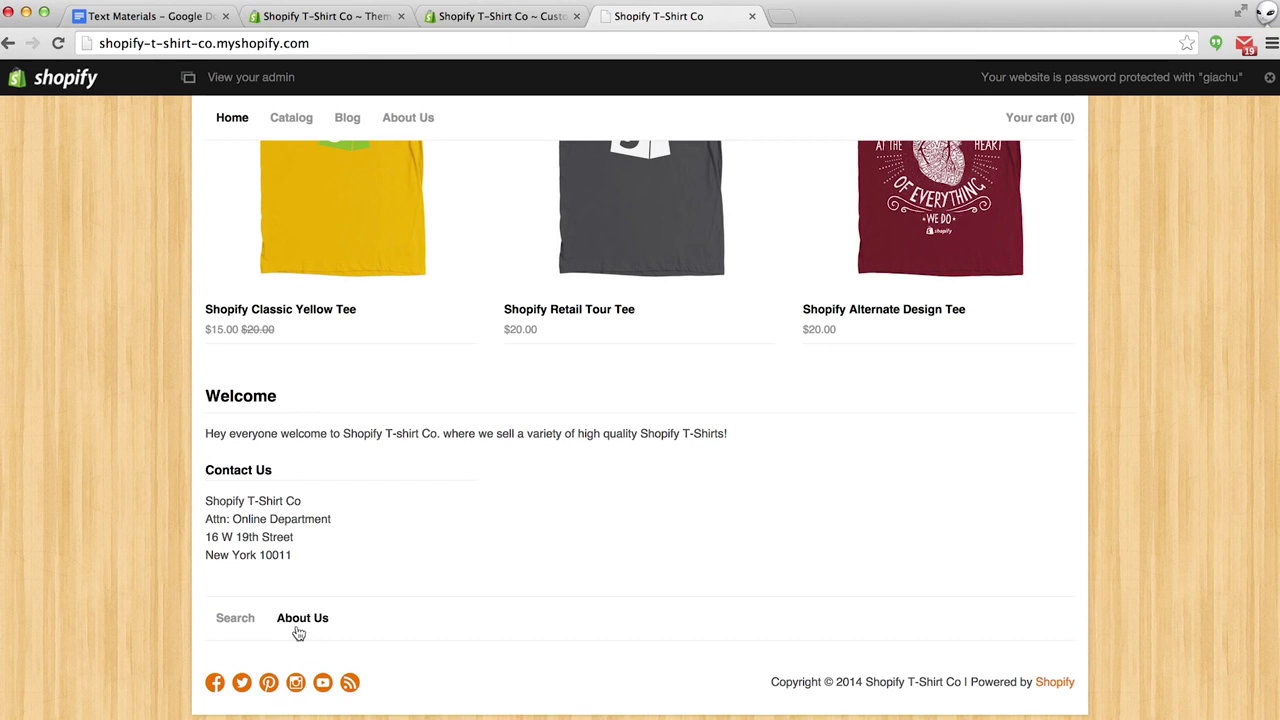
{"action": "left_click", "coordinate": [241, 682]}
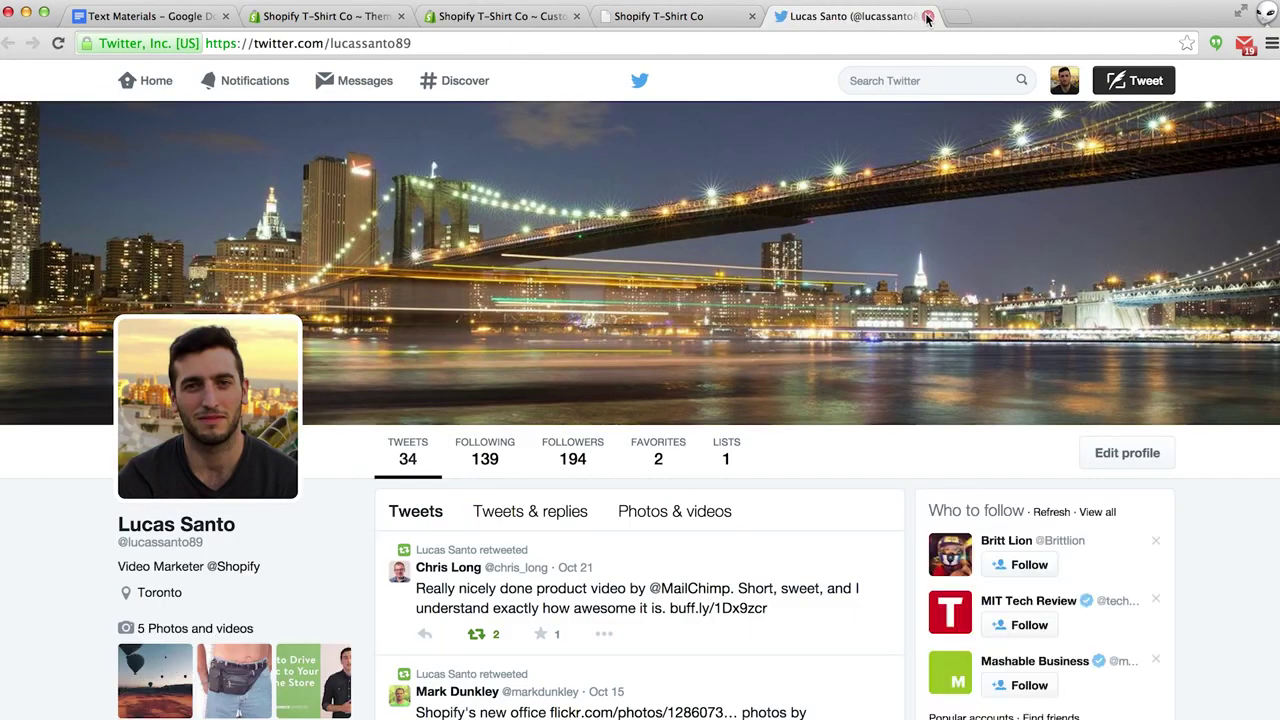
{"action": "left_click", "coordinate": [928, 18]}
{"action": "scroll", "coordinate": [657, 434], "scroll_direction": "up", "scroll_amount": 10}
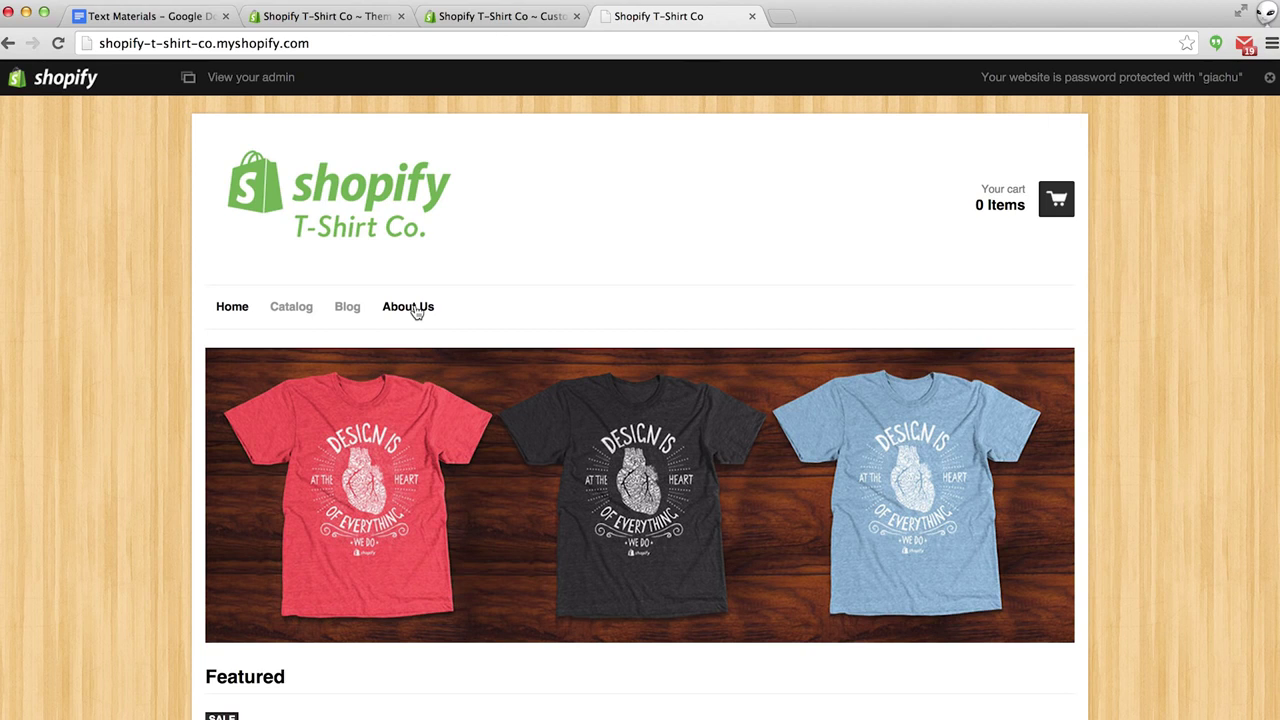
{"action": "left_click", "coordinate": [495, 17]}
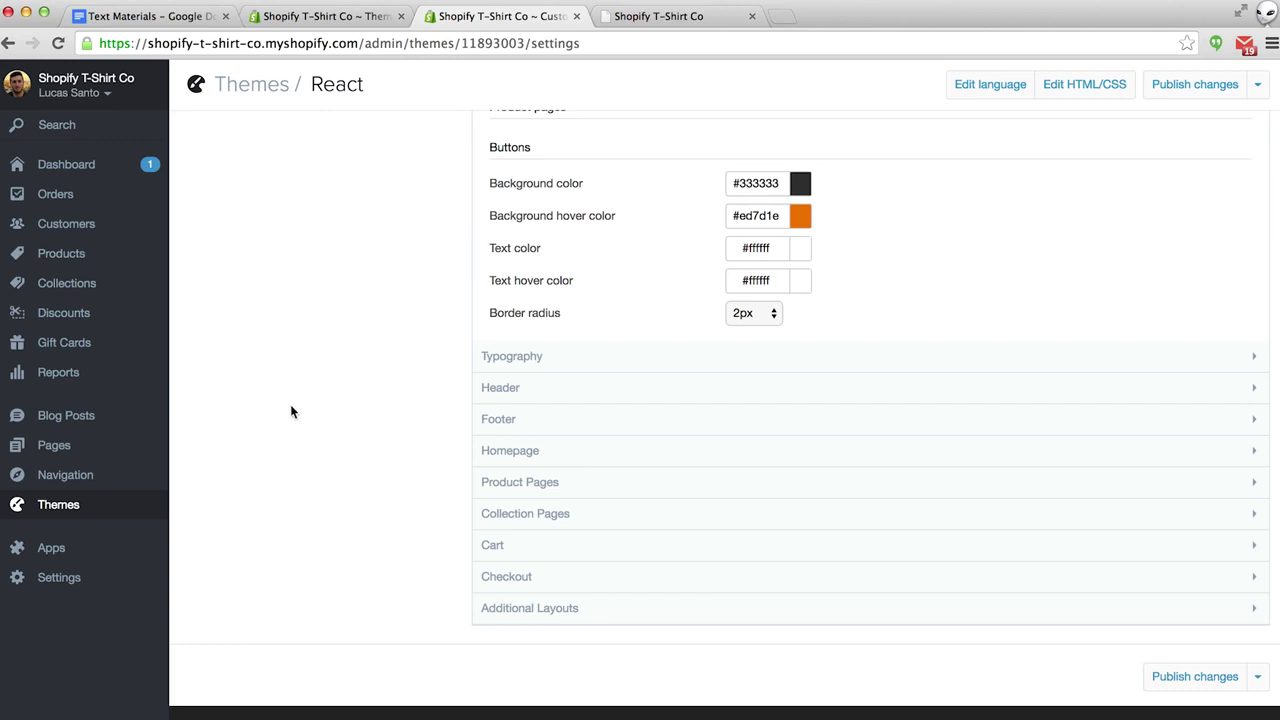
Open First Post from Blog Posts and change its title to 'My First Blog Post'.
{"action": "left_click", "coordinate": [79, 418]}
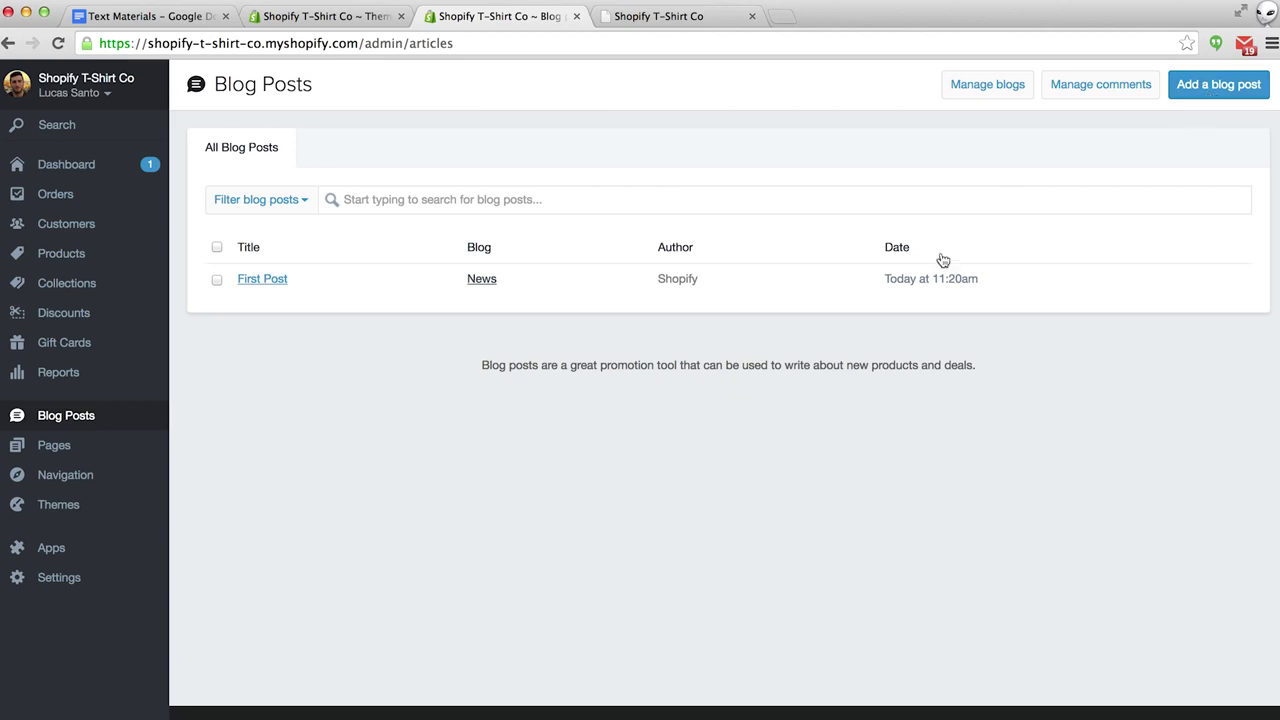
{"action": "left_click", "coordinate": [260, 281]}
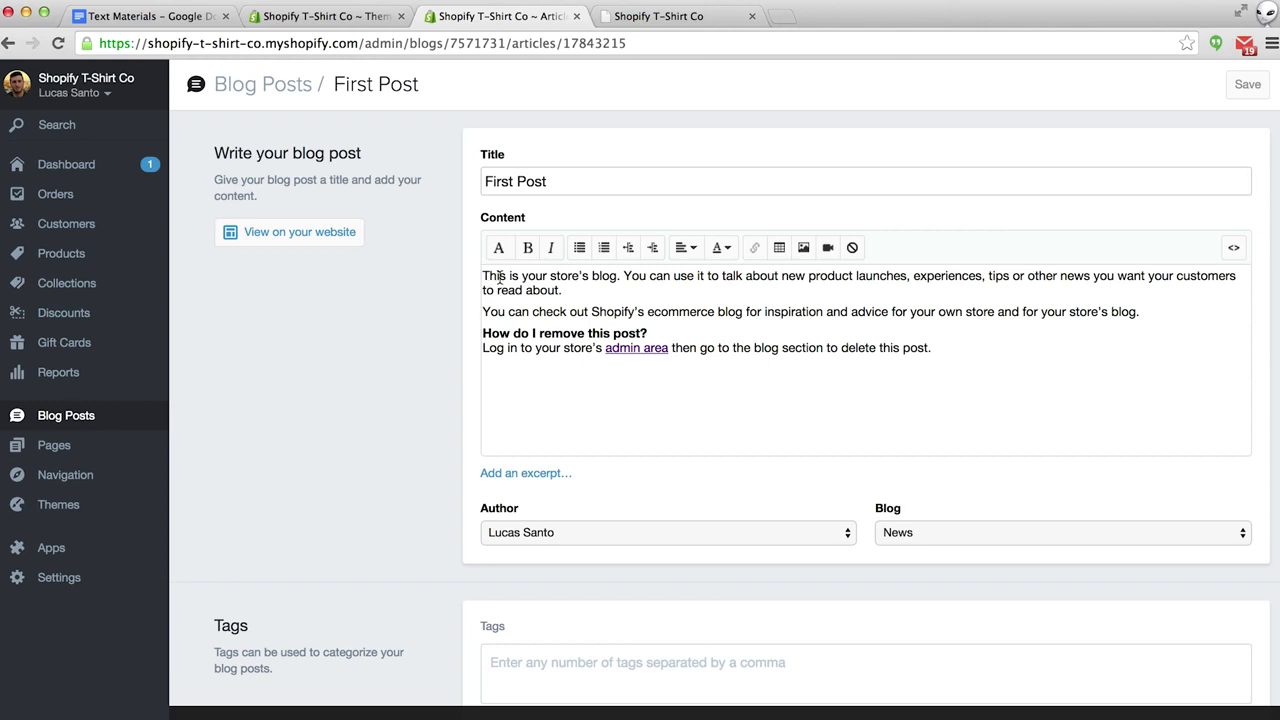
{"action": "left_click_drag", "start_coordinate": [566, 182], "coordinate": [446, 171]}
{"action": "type", "text": "My F"}
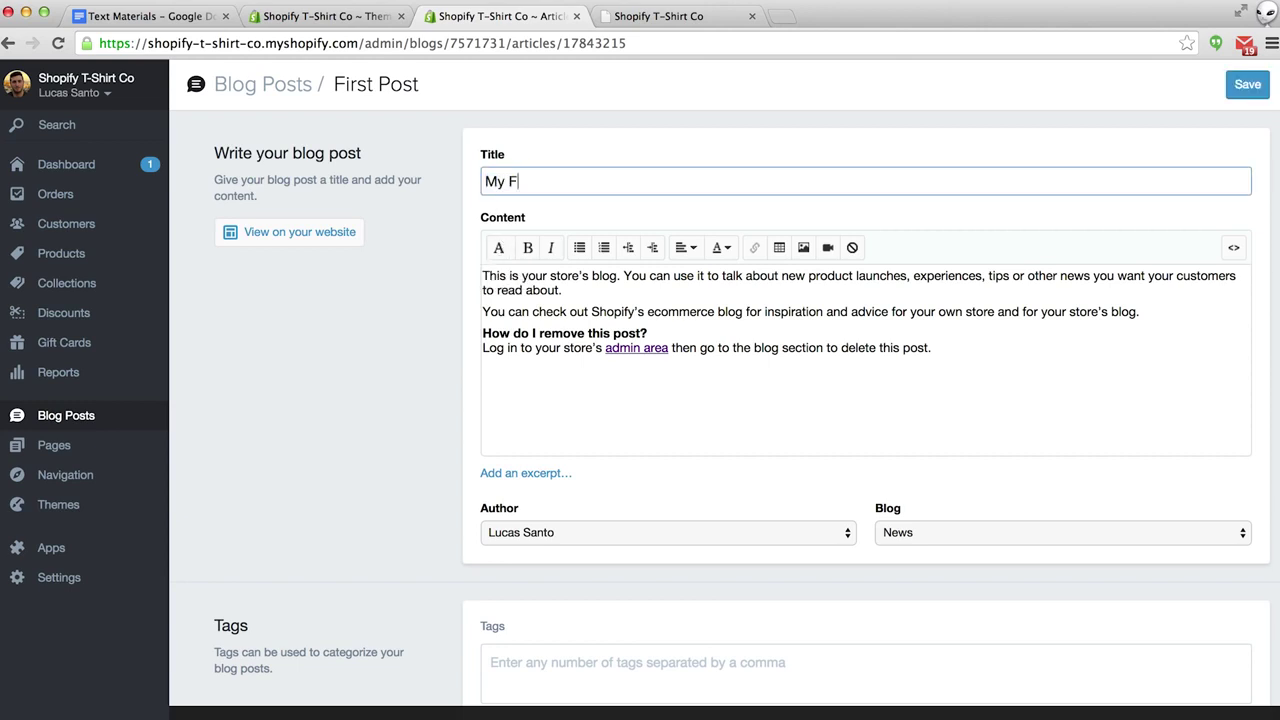
{"action": "type", "text": "irst Blog Post"}
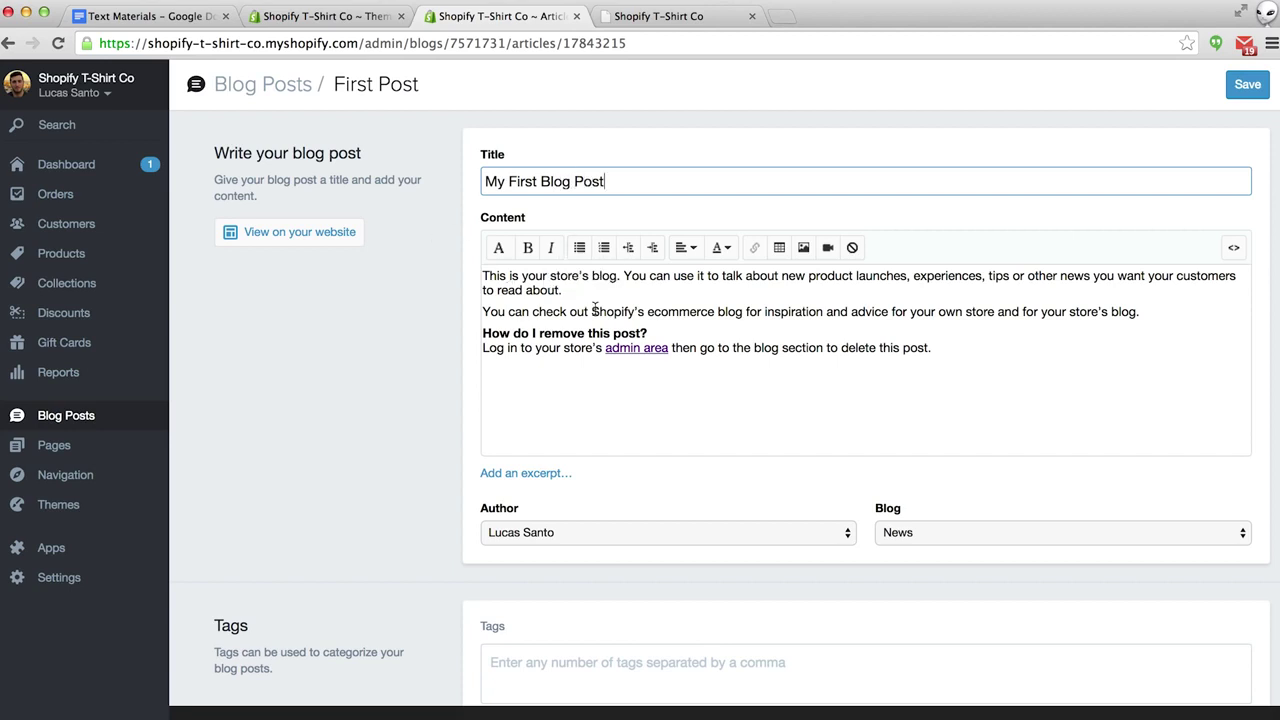
Start inserting a link on the word Shopify's in the body, then cancel it.
{"action": "left_click_drag", "start_coordinate": [591, 311], "coordinate": [648, 314]}
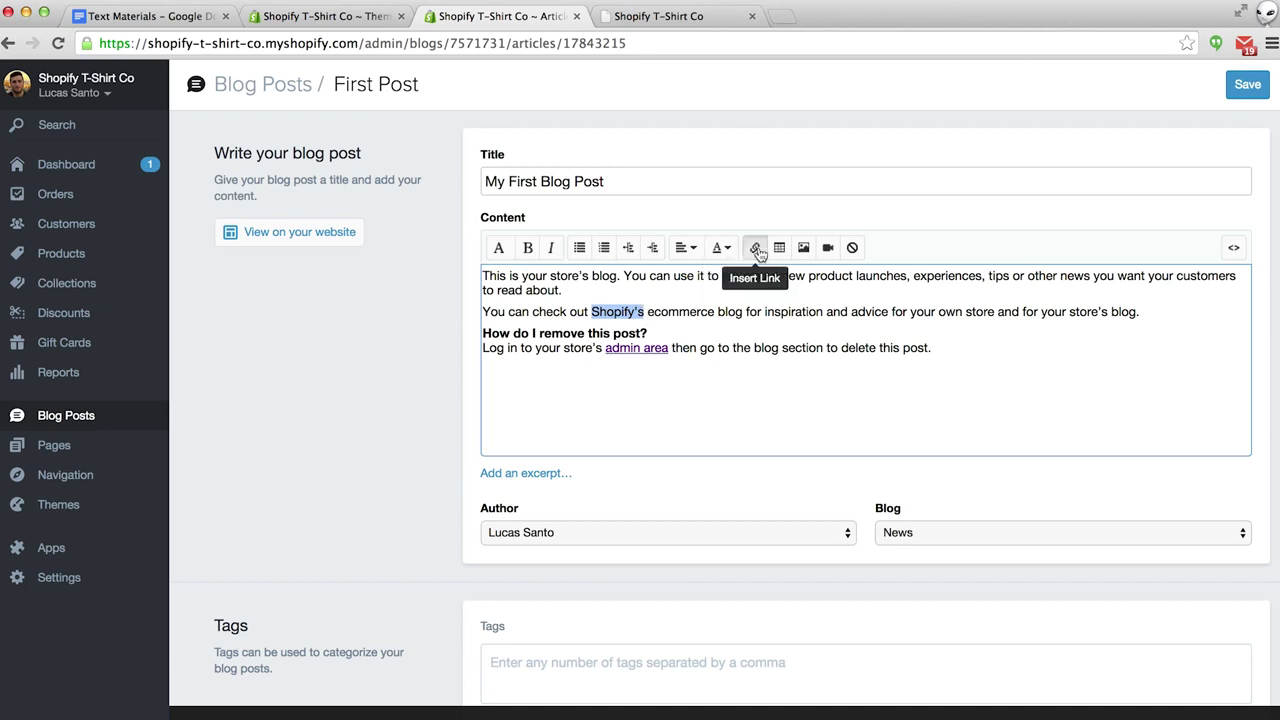
{"action": "left_click", "coordinate": [755, 248]}
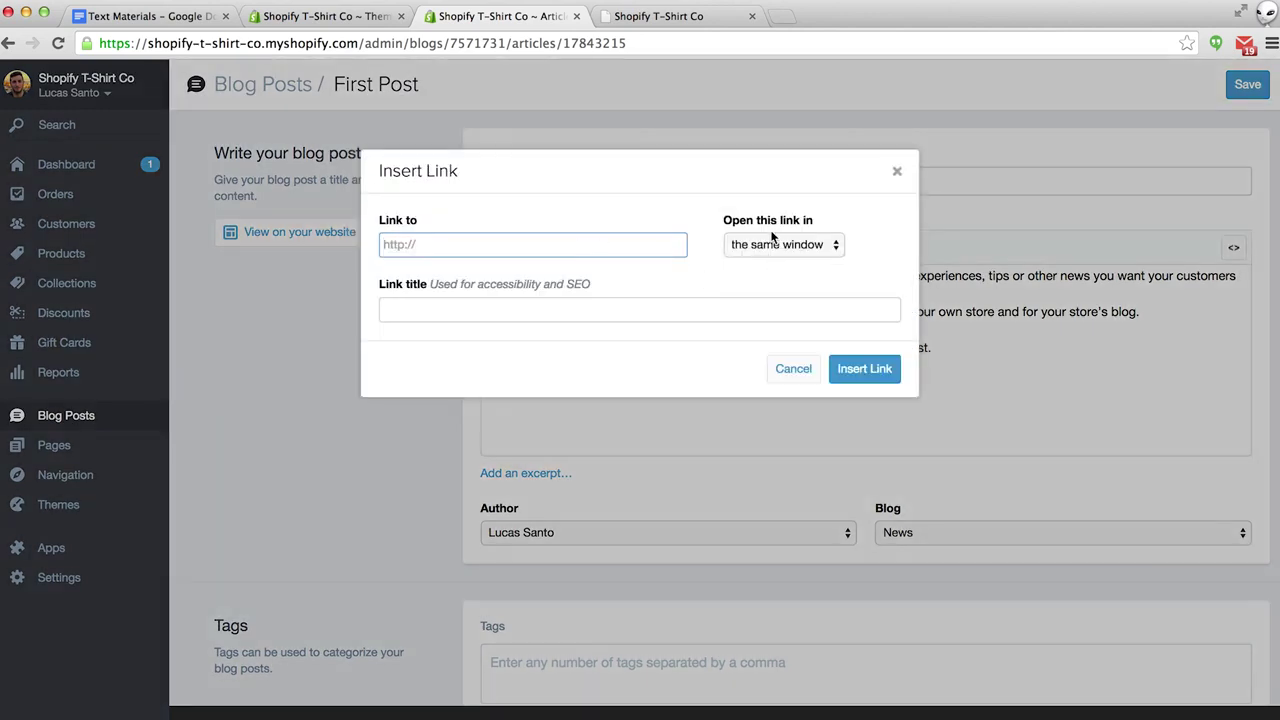
{"action": "left_click", "coordinate": [795, 369]}
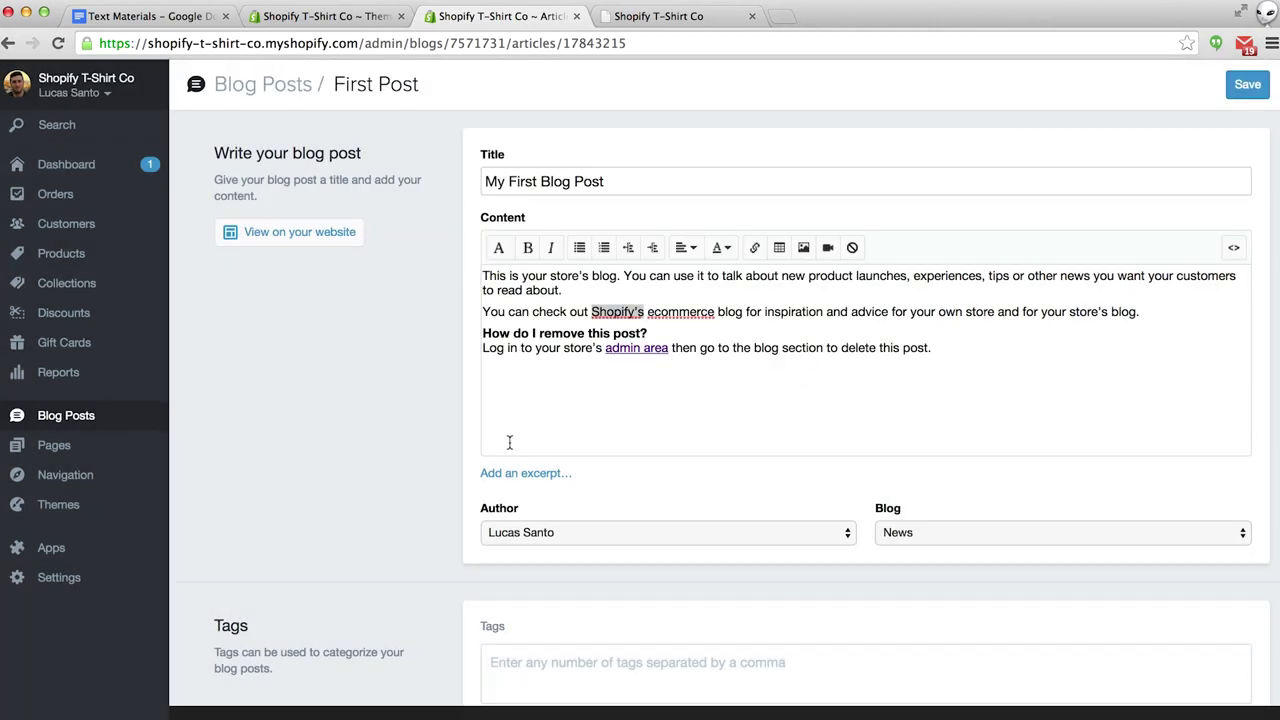
Add an excerpt reading 'Hey everyone, welcome to my store! This is my first blog post.'.
{"action": "left_click", "coordinate": [510, 476]}
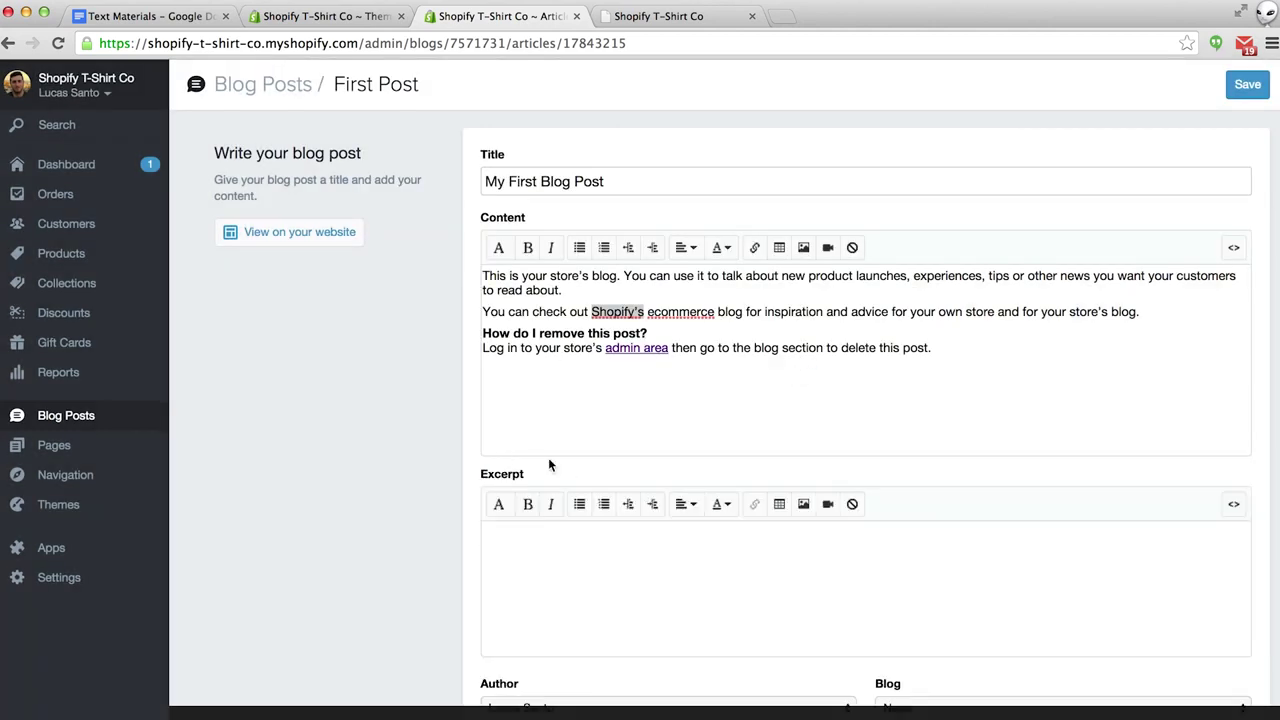
{"action": "left_click", "coordinate": [541, 555]}
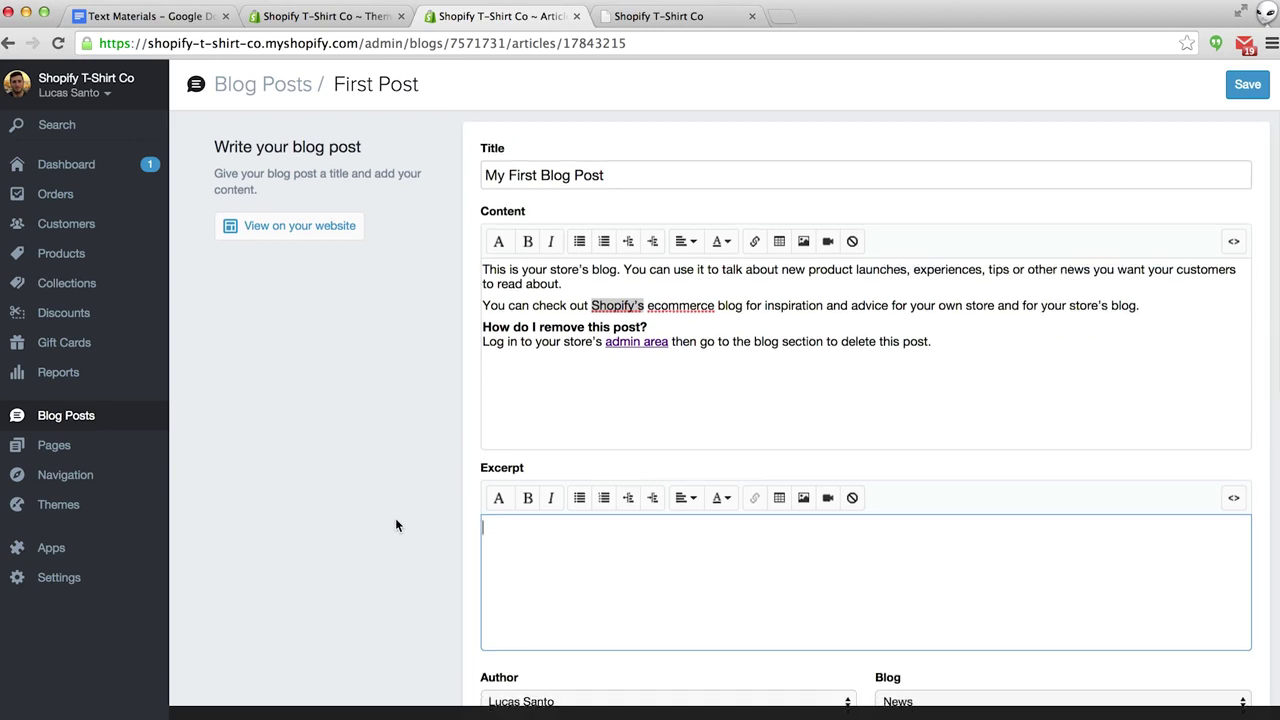
{"action": "scroll", "coordinate": [395, 525], "scroll_direction": "down", "scroll_amount": 2}
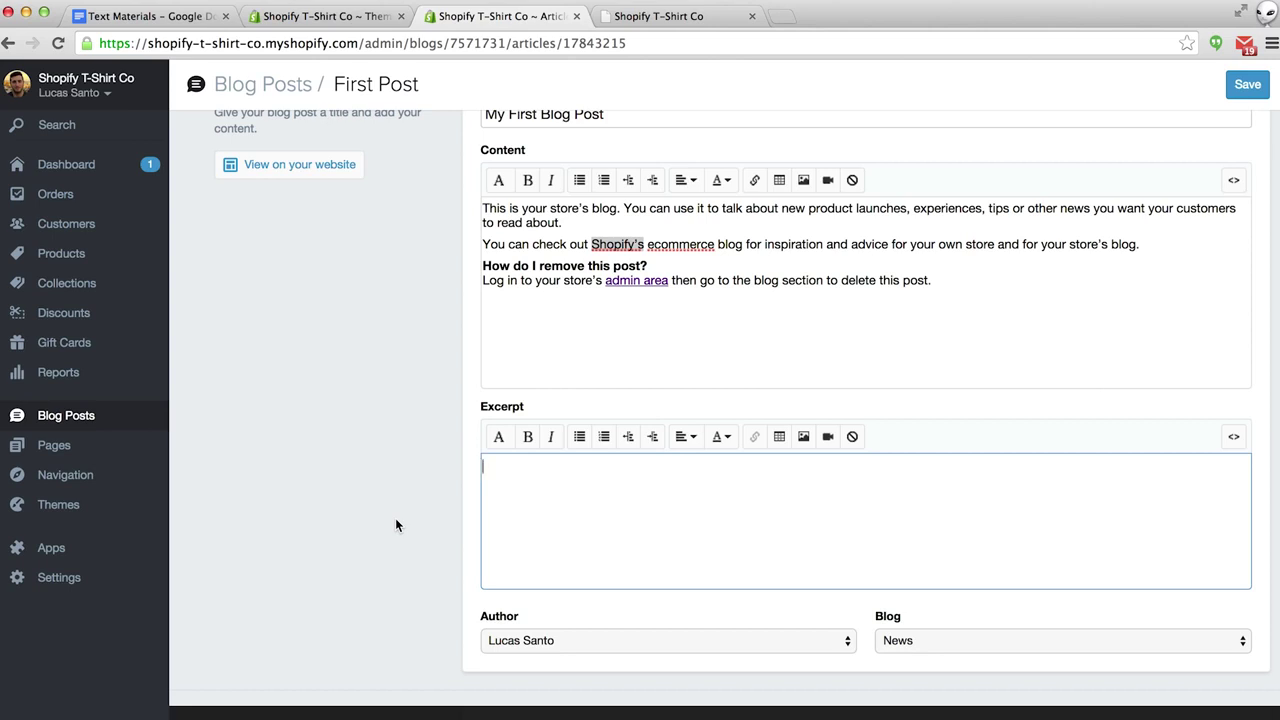
{"action": "type", "text": "Hey everyone, welcome to my store! This is my first blog post."}
{"action": "scroll", "coordinate": [422, 556], "scroll_direction": "down", "scroll_amount": 3}
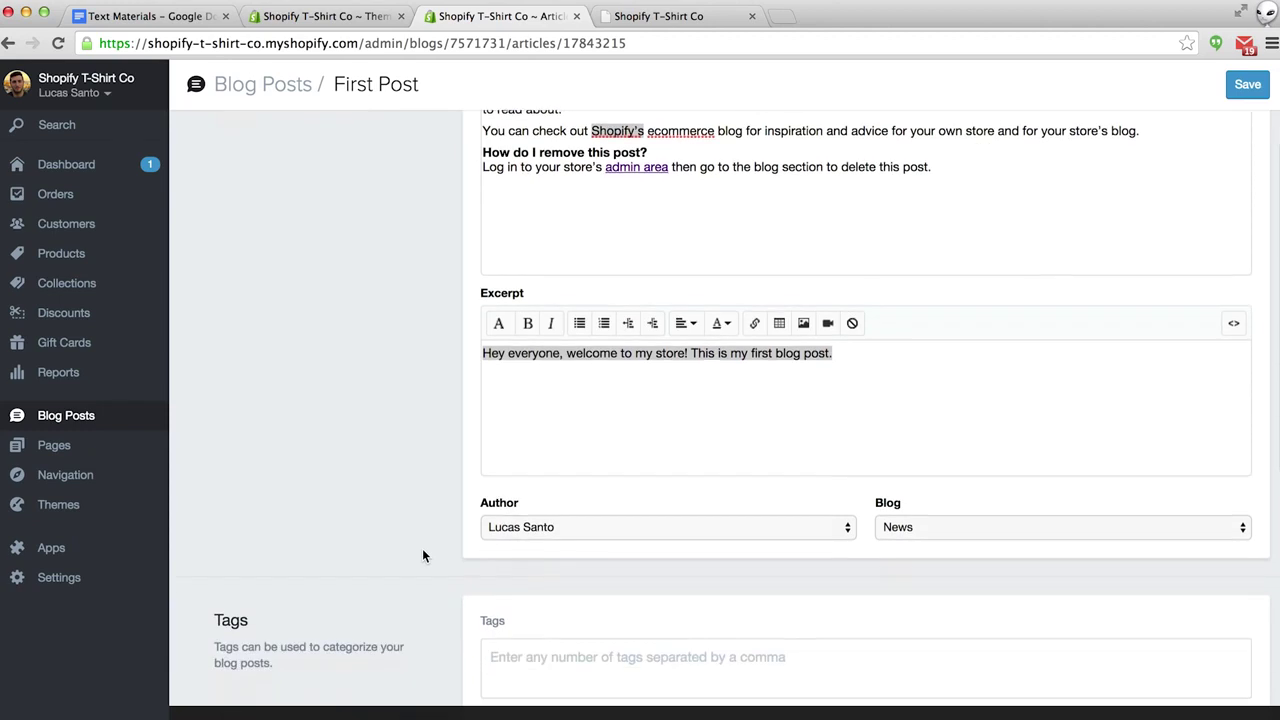
Check the Author and Blog dropdowns, keeping the current author and the News blog.
{"action": "left_click", "coordinate": [552, 520]}
{"action": "left_click", "coordinate": [462, 519]}
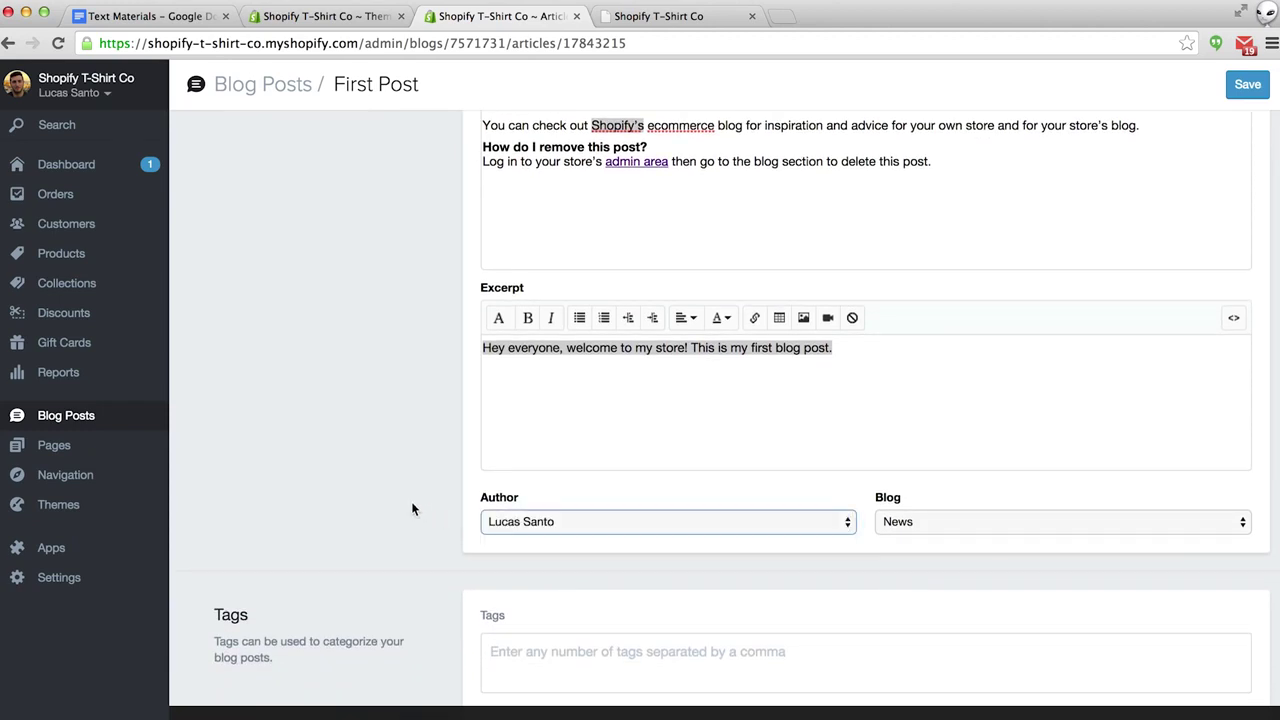
{"action": "left_click", "coordinate": [996, 524]}
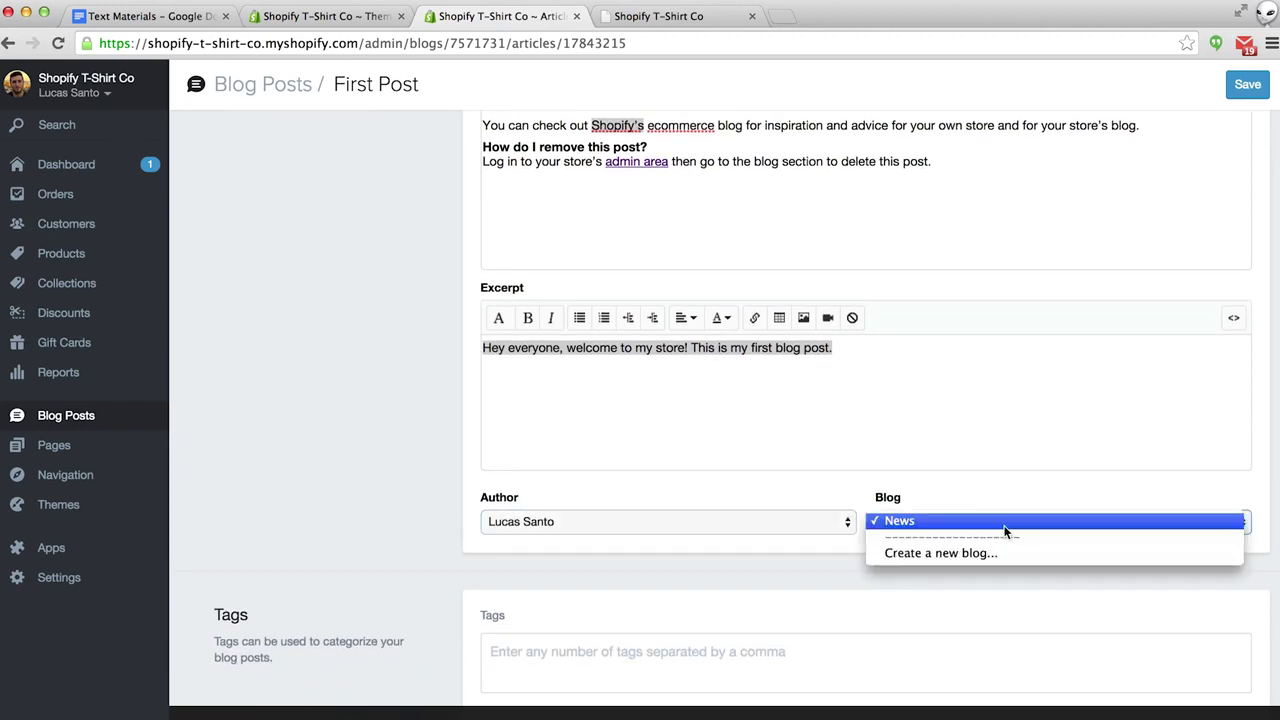
{"action": "left_click", "coordinate": [962, 484]}
{"action": "scroll", "coordinate": [617, 465], "scroll_direction": "down", "scroll_amount": 3}
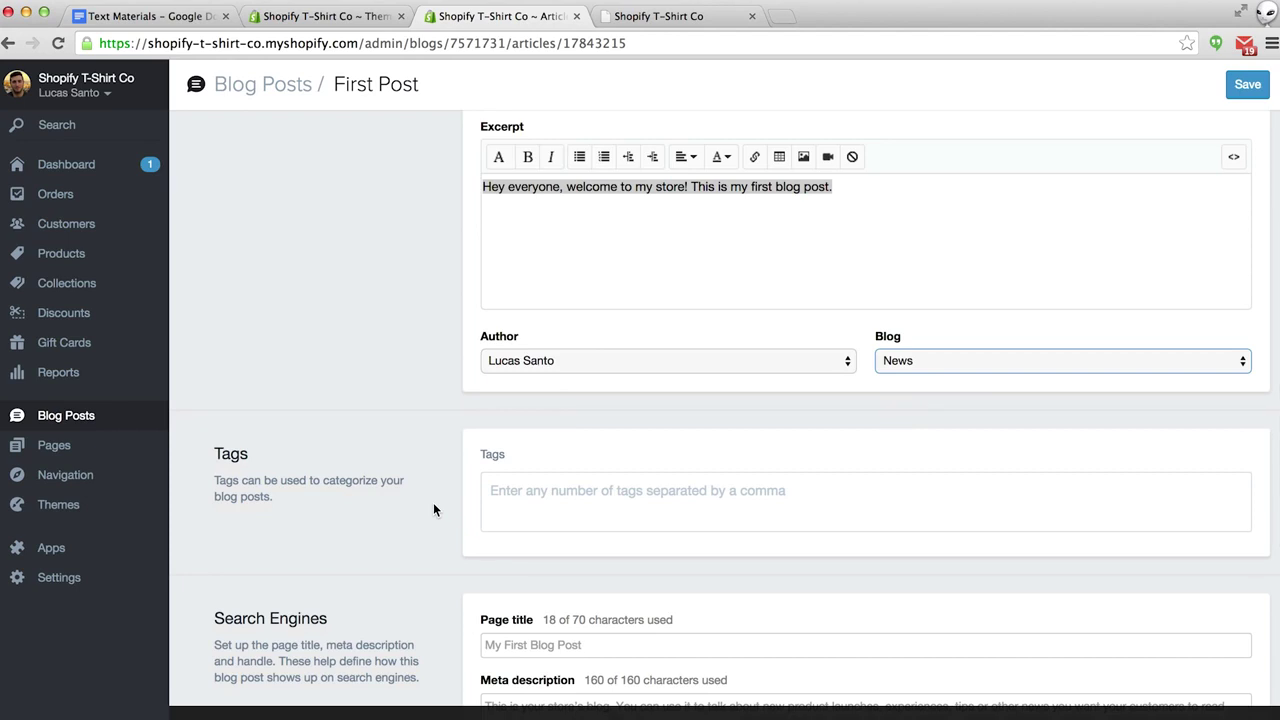
Delete the truncated 'You can che' fragment from the end of the meta description.
{"action": "scroll", "coordinate": [433, 510], "scroll_direction": "down", "scroll_amount": 3}
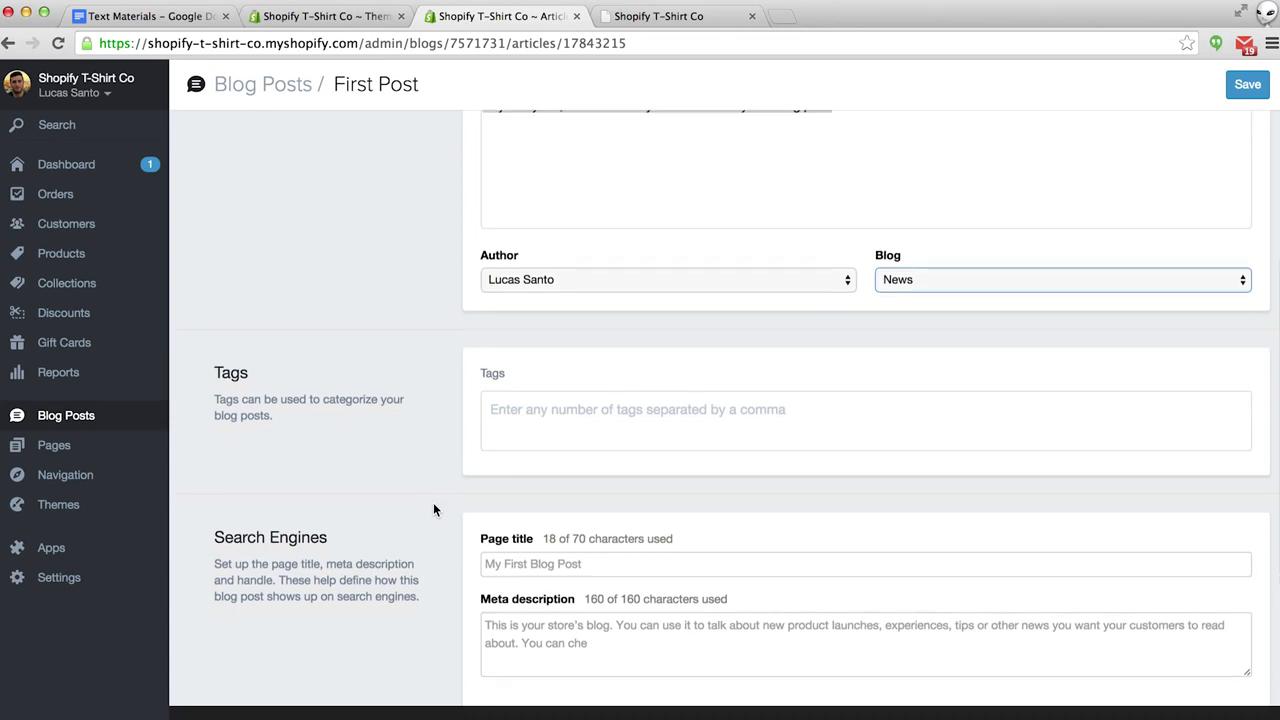
{"action": "scroll", "coordinate": [433, 508], "scroll_direction": "down", "scroll_amount": 2}
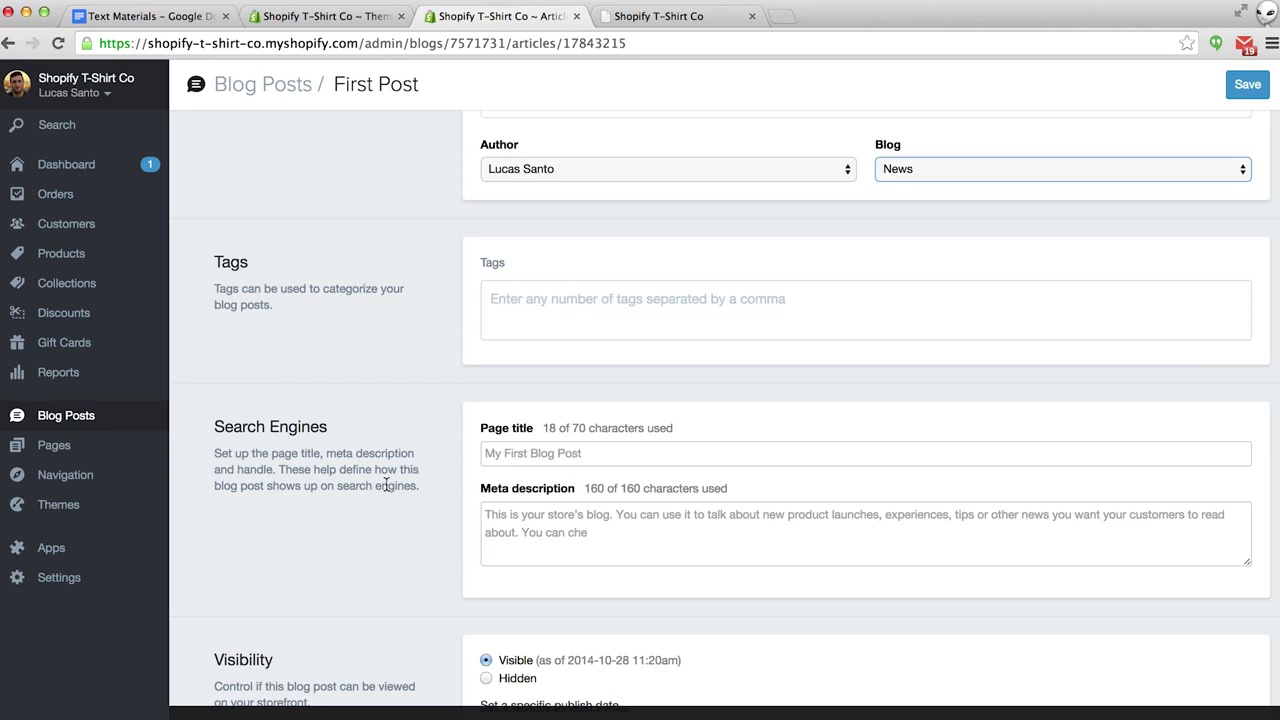
{"action": "scroll", "coordinate": [386, 485], "scroll_direction": "down", "scroll_amount": 1}
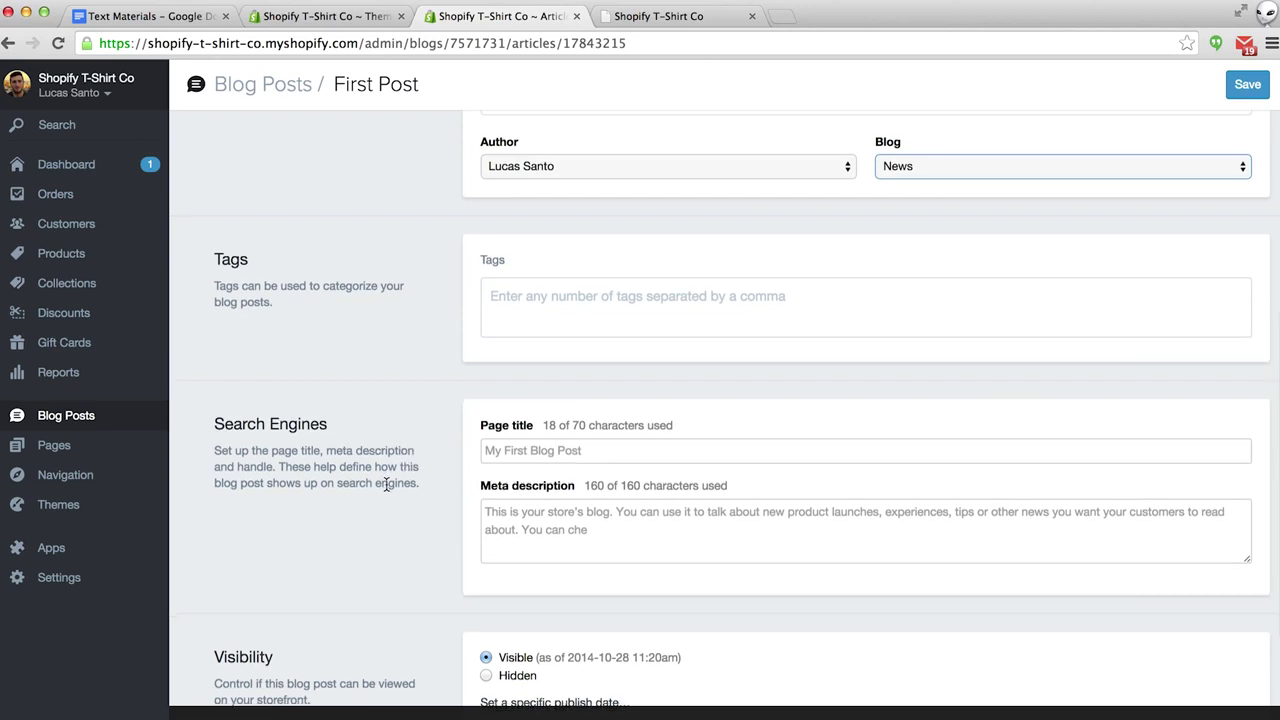
{"action": "scroll", "coordinate": [386, 485], "scroll_direction": "down", "scroll_amount": 1}
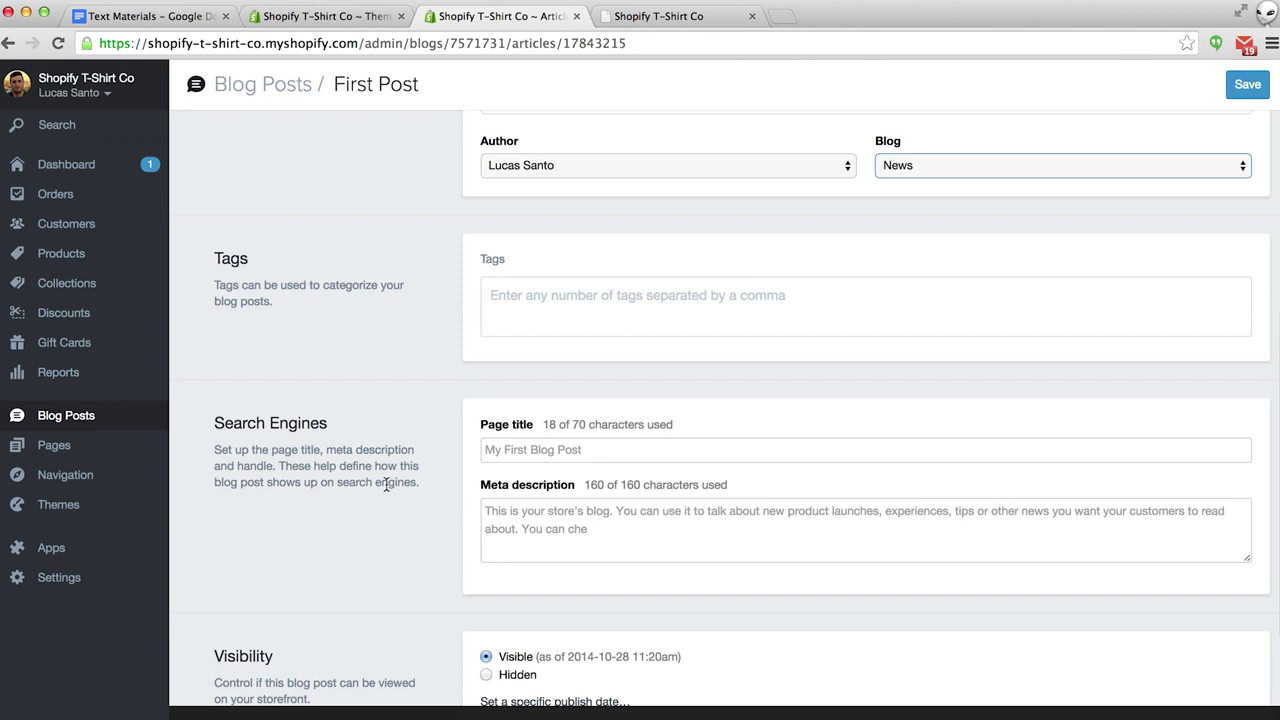
{"action": "scroll", "coordinate": [386, 485], "scroll_direction": "down", "scroll_amount": 3}
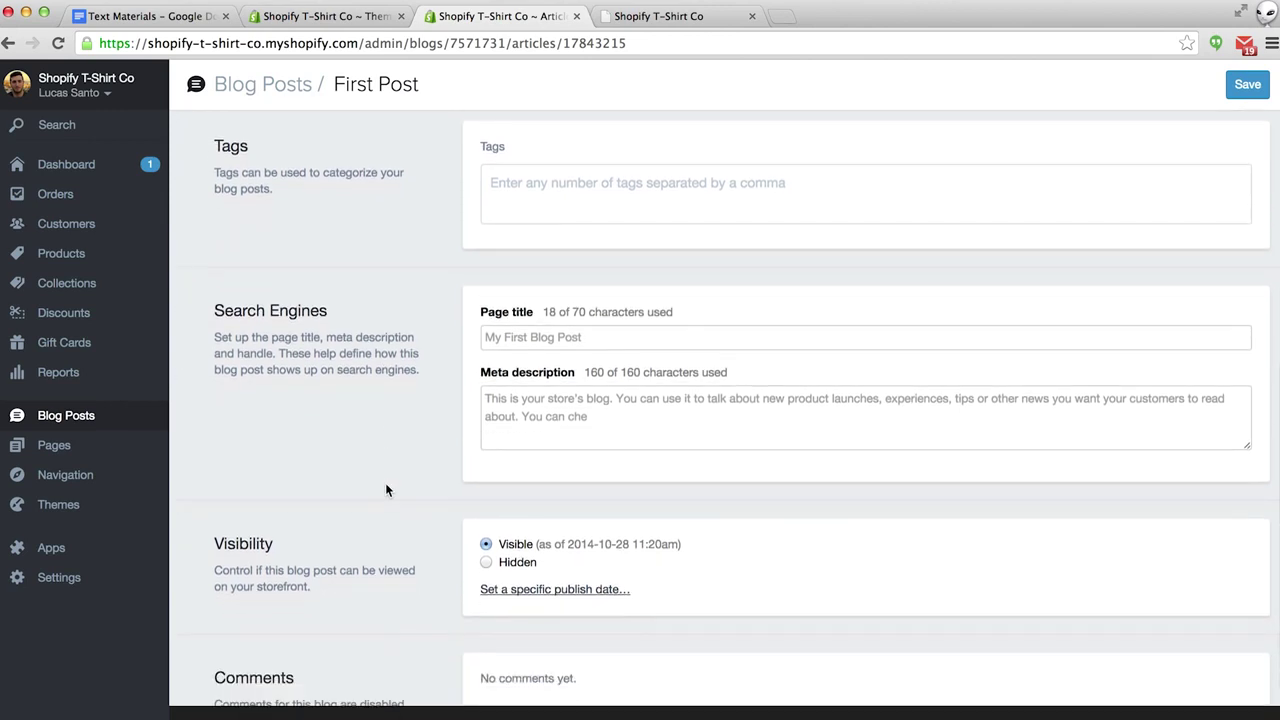
{"action": "scroll", "coordinate": [387, 490], "scroll_direction": "down", "scroll_amount": 1}
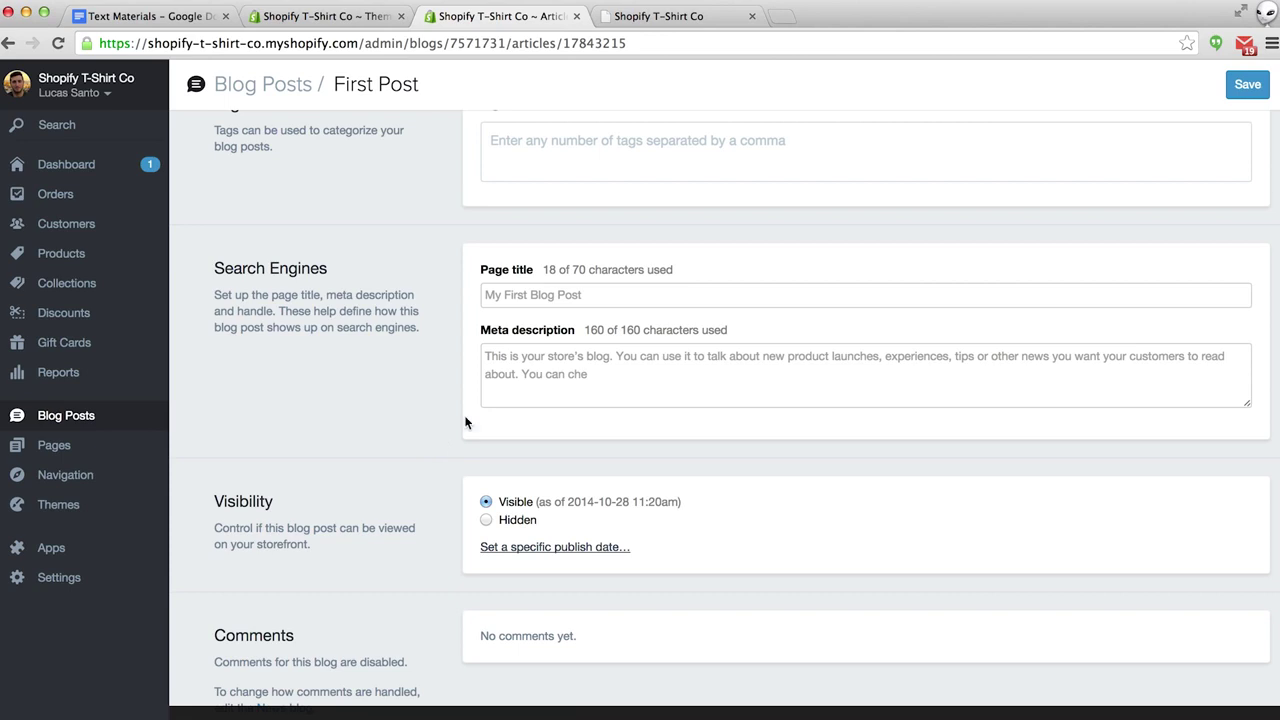
{"action": "left_click", "coordinate": [587, 379]}
{"action": "left_click_drag", "start_coordinate": [587, 380], "coordinate": [522, 377]}
{"action": "key", "text": "BackSpace"}
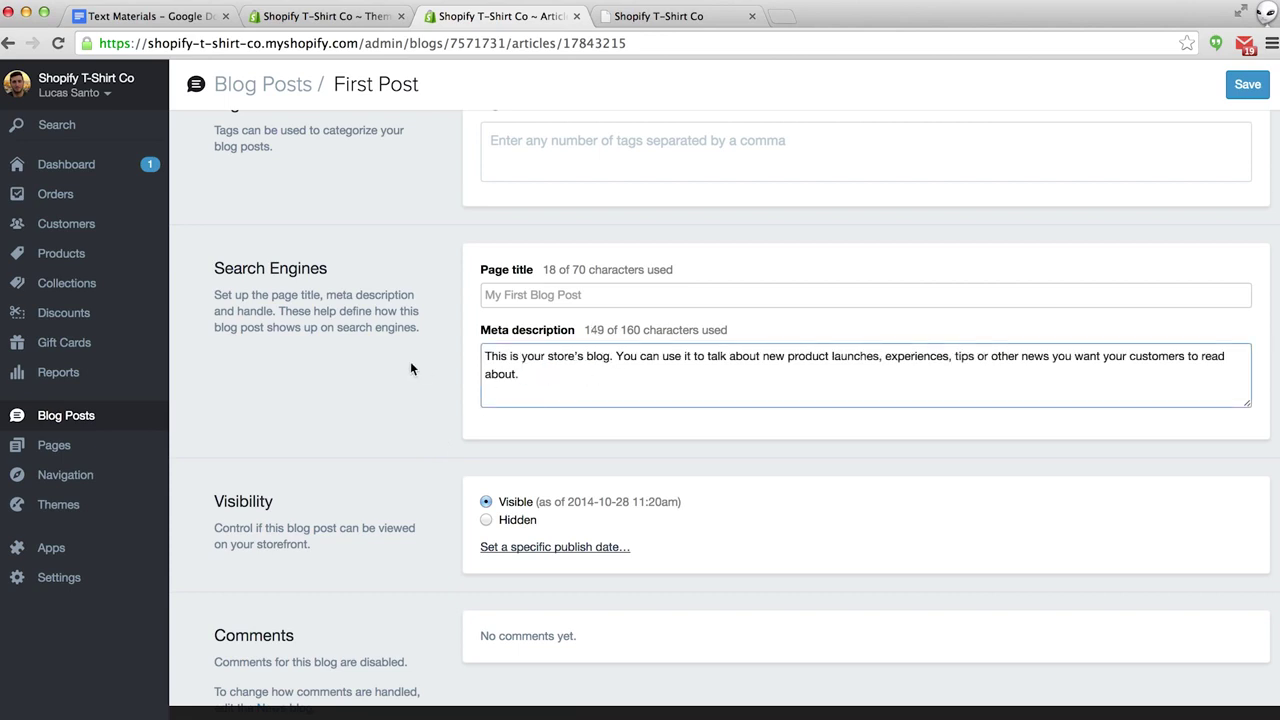
Save the 'My First Blog Post' blog post.
{"action": "scroll", "coordinate": [376, 370], "scroll_direction": "down", "scroll_amount": 2}
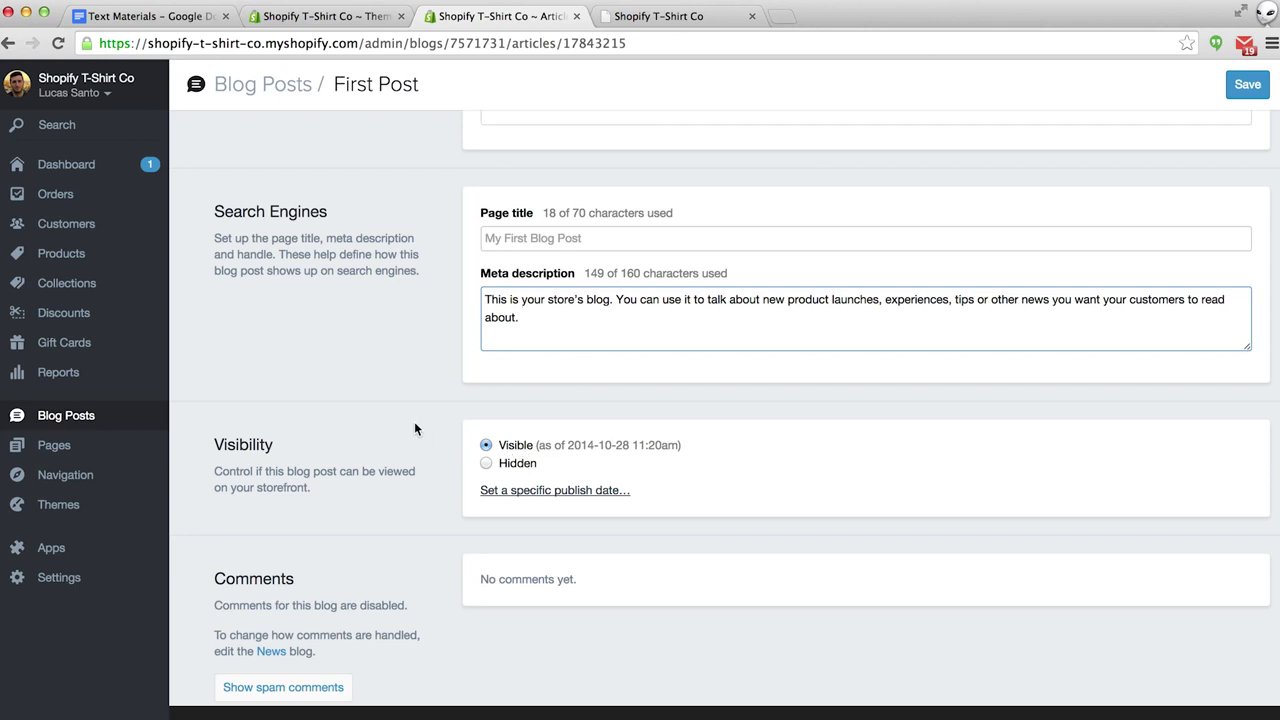
{"action": "scroll", "coordinate": [416, 428], "scroll_direction": "down", "scroll_amount": 1}
{"action": "scroll", "coordinate": [416, 428], "scroll_direction": "down", "scroll_amount": 4}
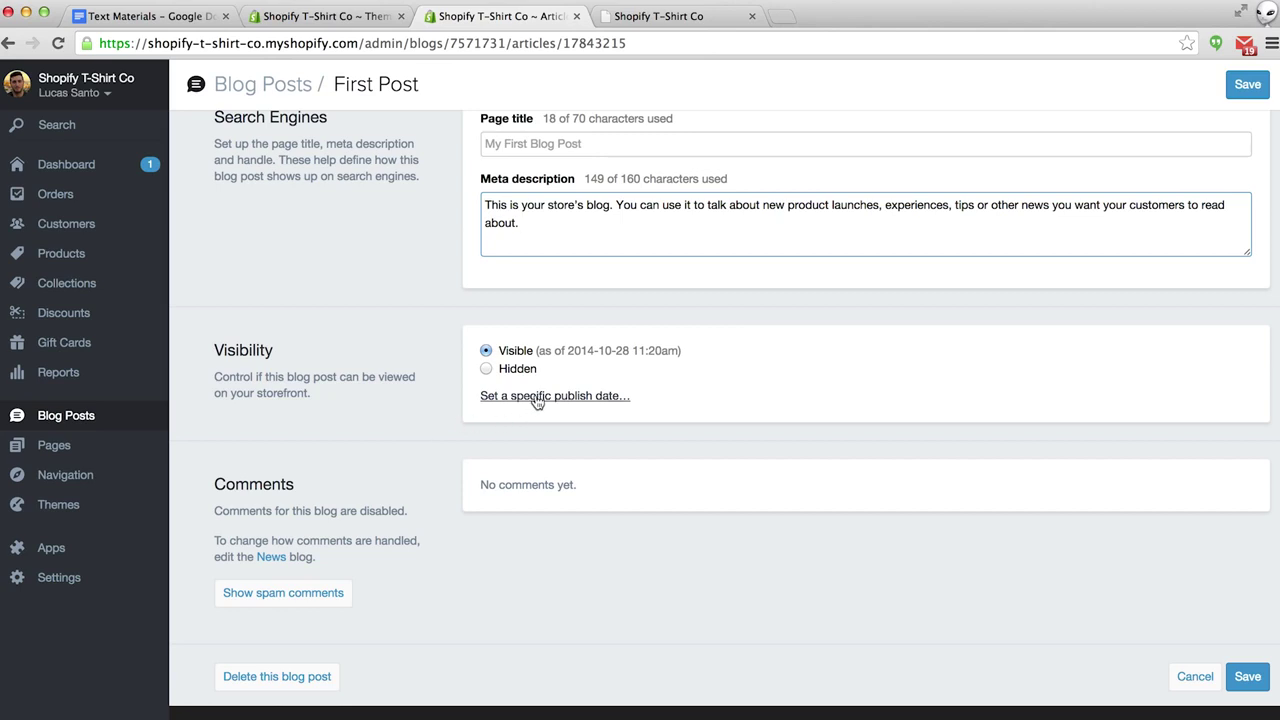
{"action": "left_click", "coordinate": [1250, 677]}
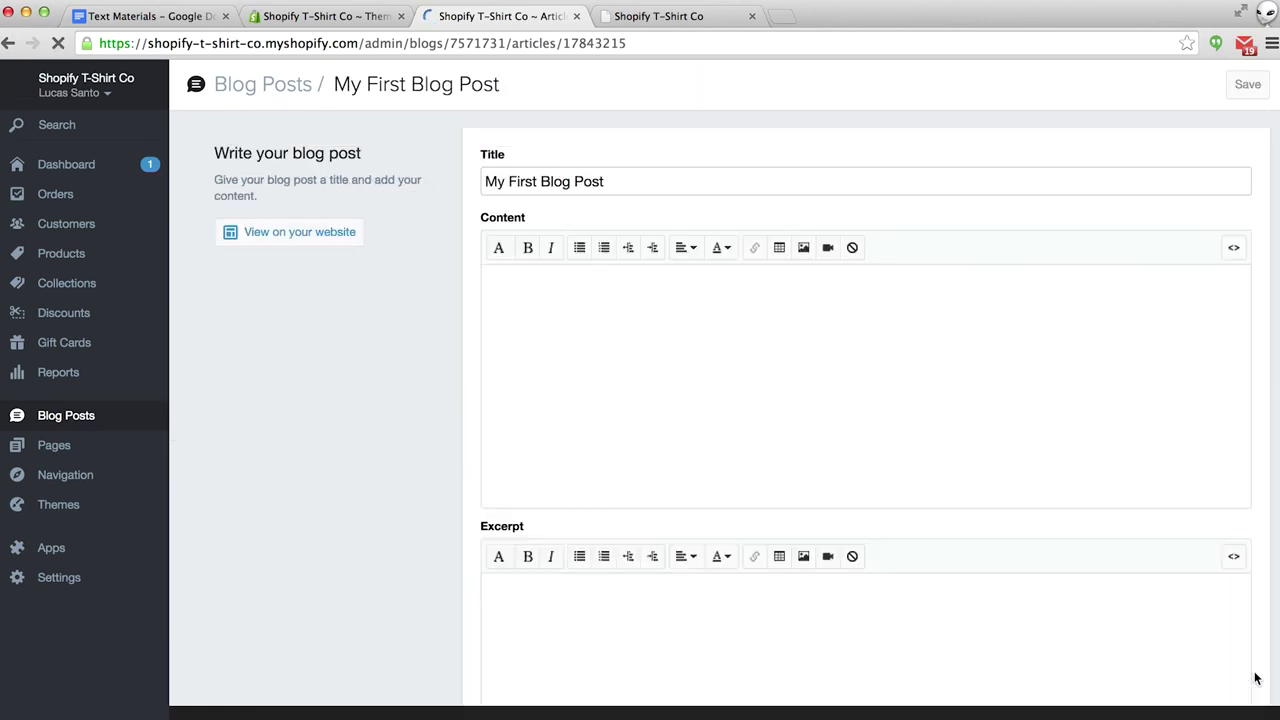
{"action": "left_click", "coordinate": [670, 16]}
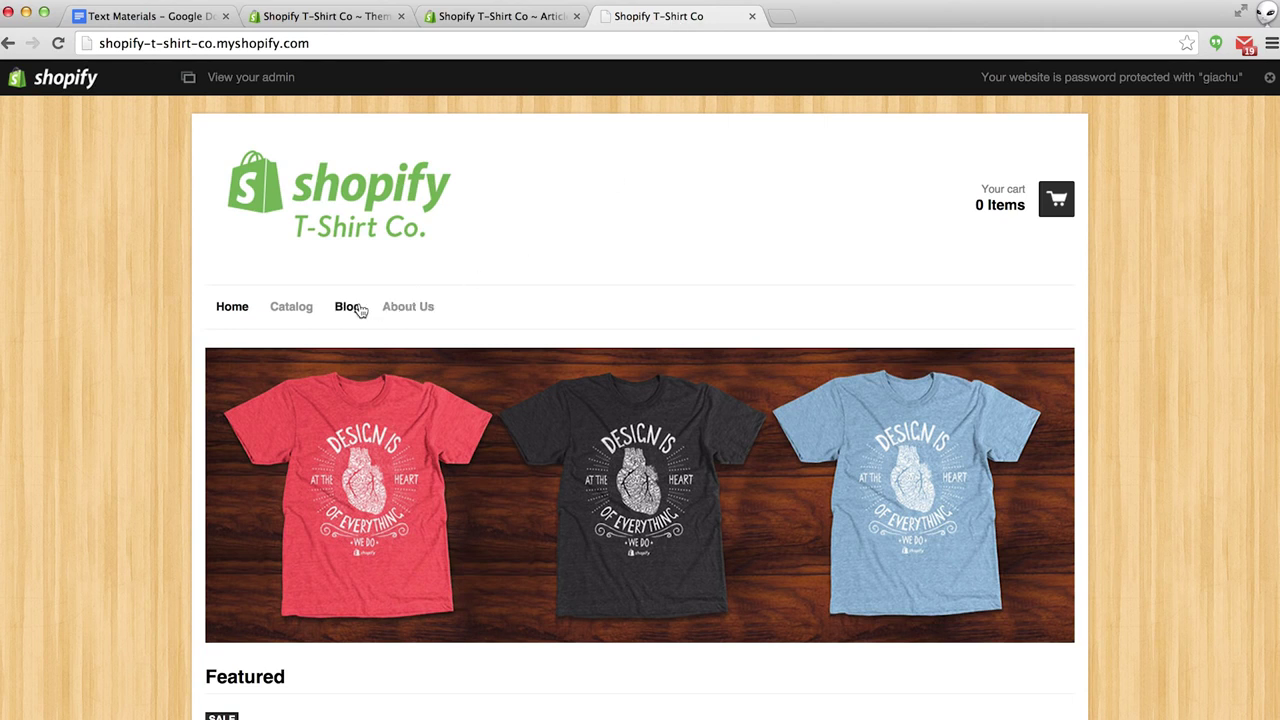
{"action": "left_click", "coordinate": [360, 308]}
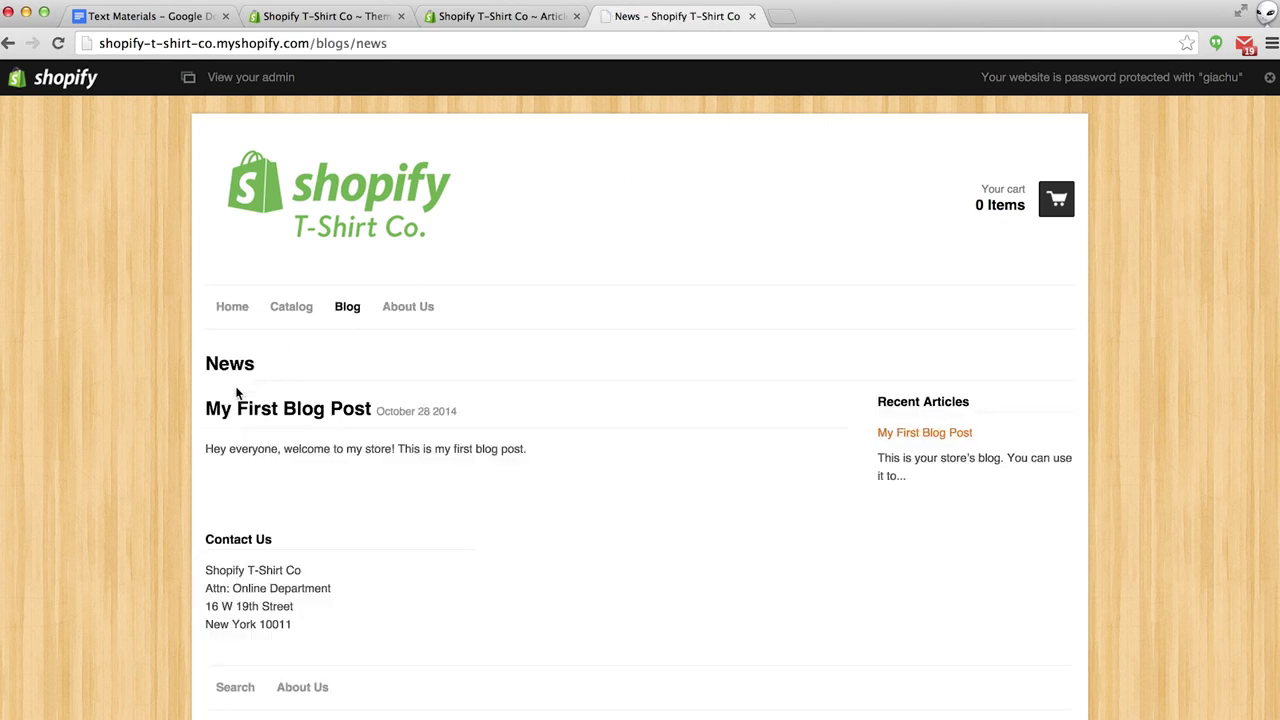
{"action": "left_click_drag", "start_coordinate": [201, 449], "coordinate": [434, 457]}
{"action": "left_click", "coordinate": [372, 466]}
{"action": "left_click", "coordinate": [341, 419]}
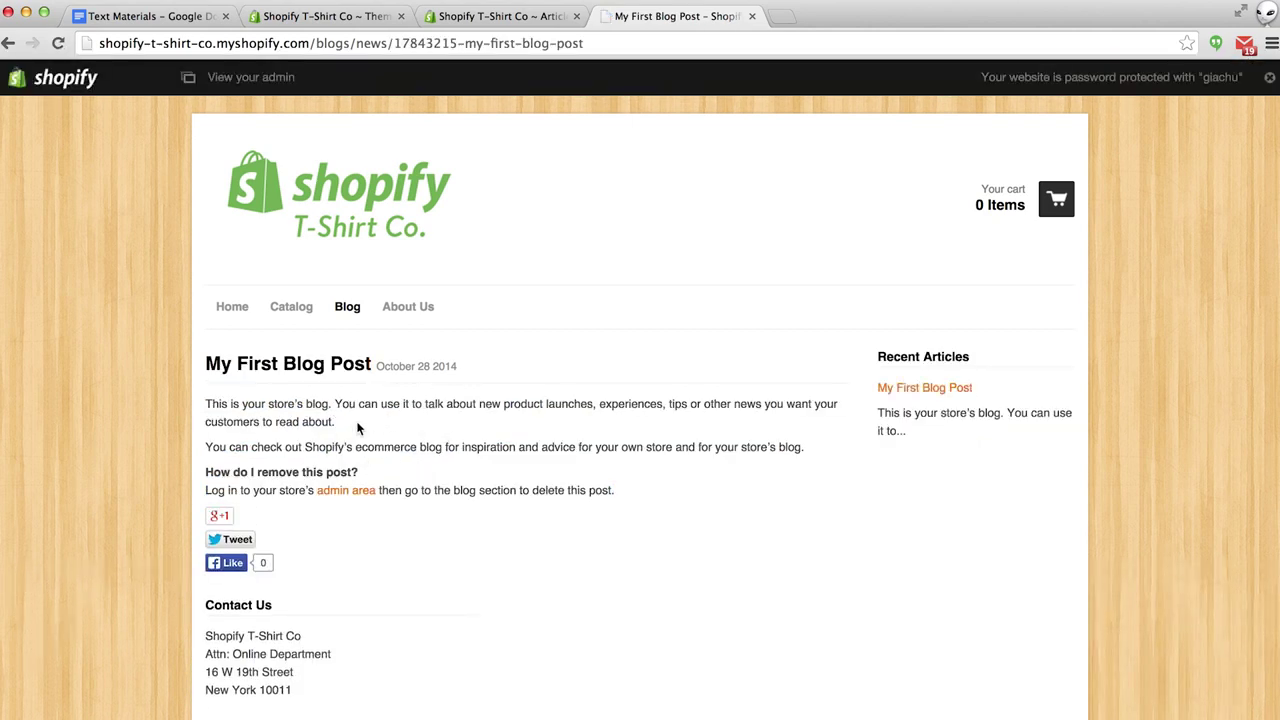
{"action": "scroll", "coordinate": [422, 426], "scroll_direction": "down", "scroll_amount": 2}
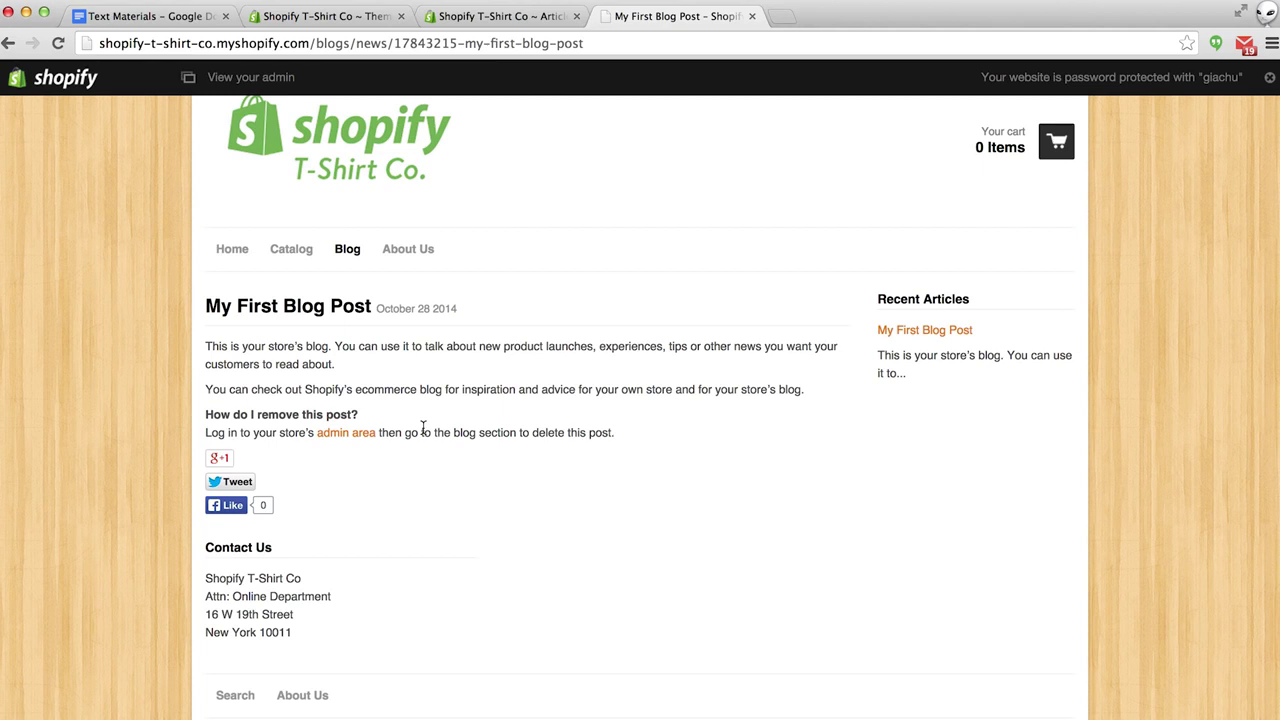
{"action": "left_click", "coordinate": [507, 18]}
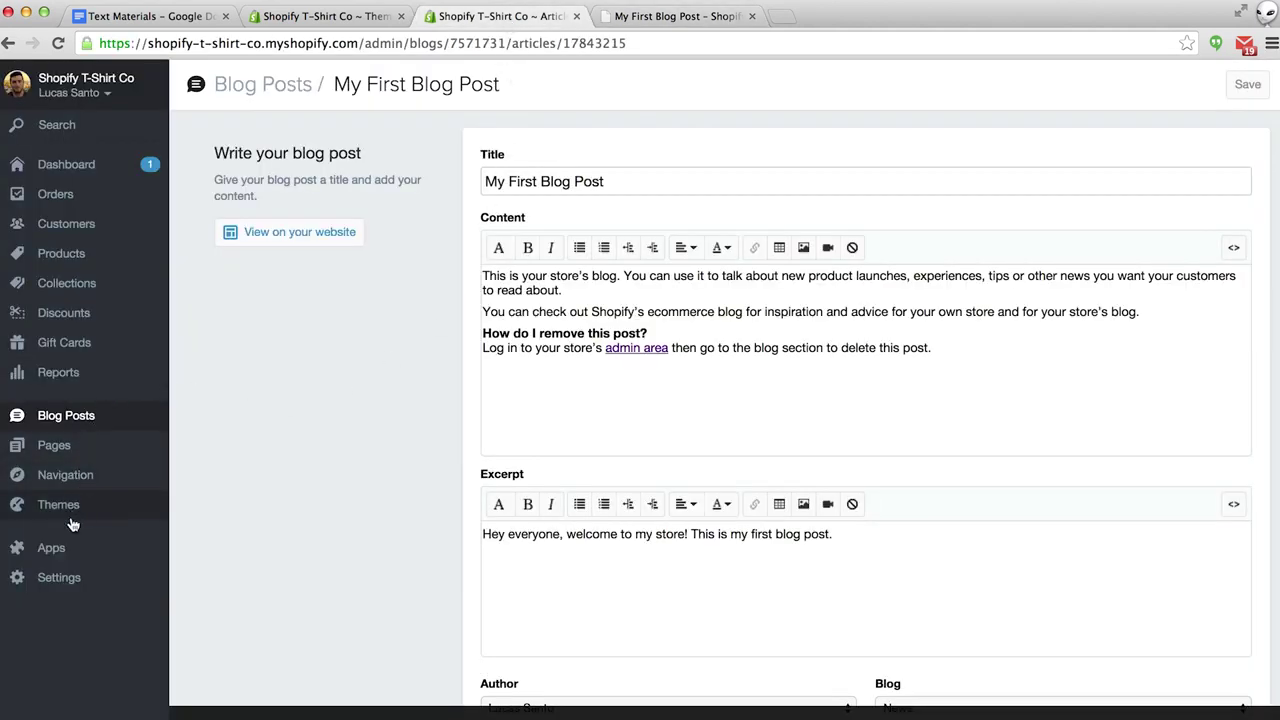
Go to Settings > Payments and look through the Shopify Payments account setup form.
{"action": "left_click", "coordinate": [60, 579]}
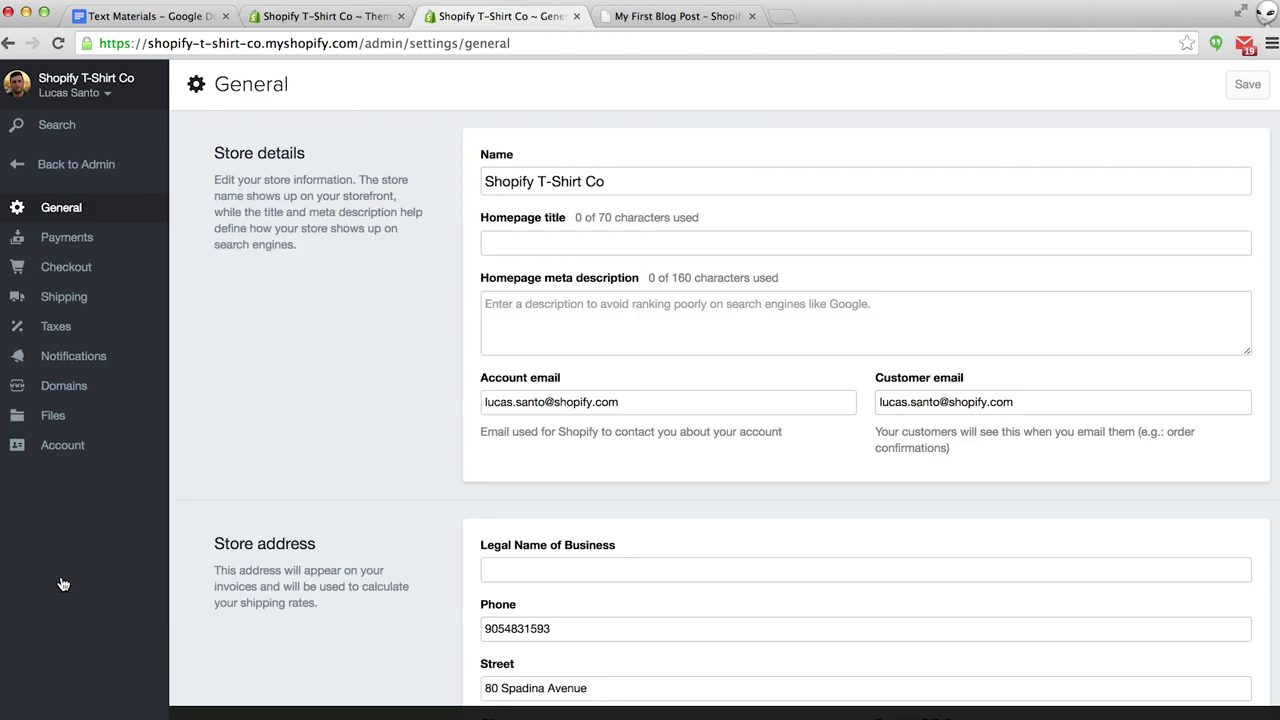
{"action": "left_click", "coordinate": [66, 240]}
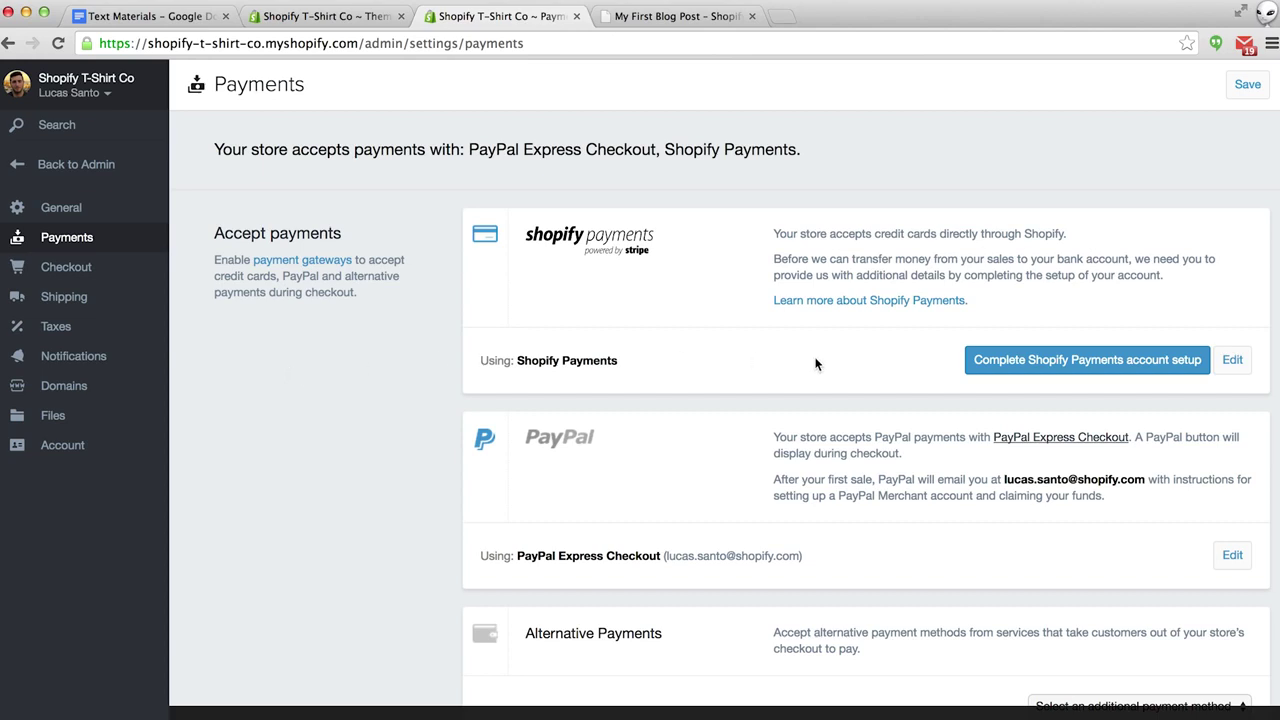
{"action": "left_click", "coordinate": [1022, 363]}
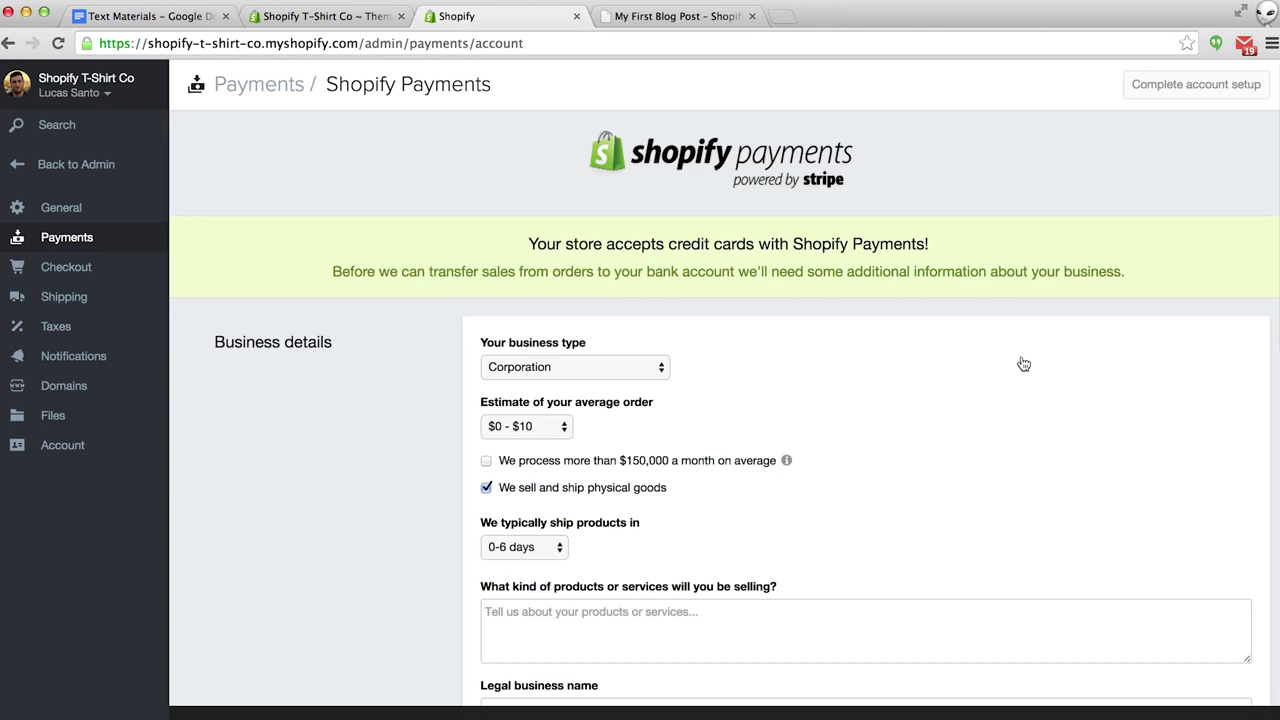
{"action": "scroll", "coordinate": [1024, 364], "scroll_direction": "down", "scroll_amount": 3}
{"action": "scroll", "coordinate": [1023, 364], "scroll_direction": "down", "scroll_amount": 5}
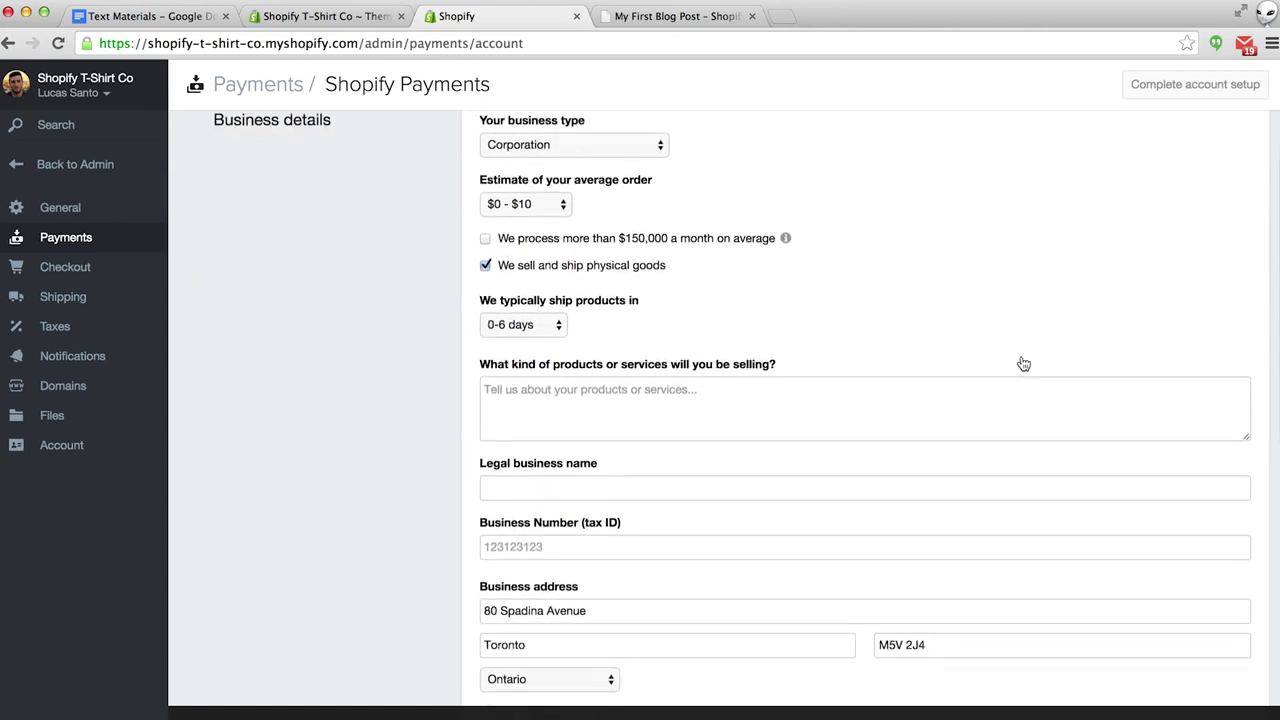
{"action": "scroll", "coordinate": [1024, 364], "scroll_direction": "down", "scroll_amount": 9}
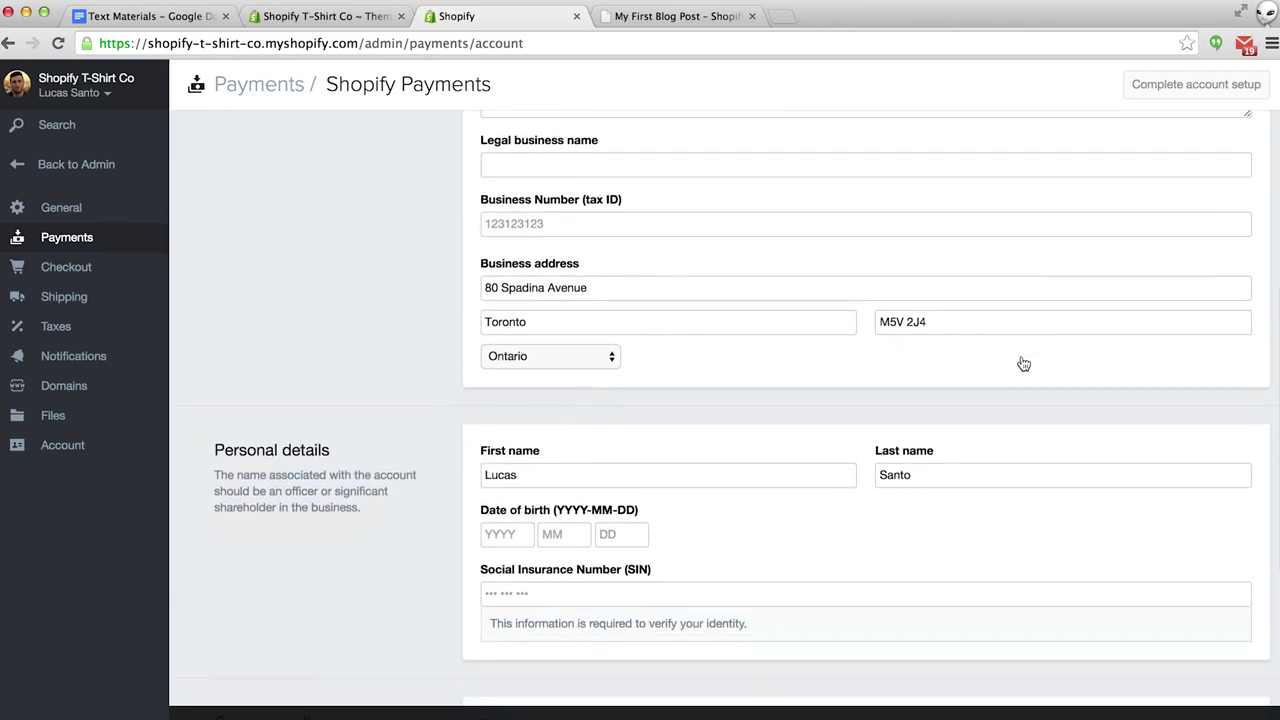
{"action": "scroll", "coordinate": [1024, 364], "scroll_direction": "down", "scroll_amount": 1}
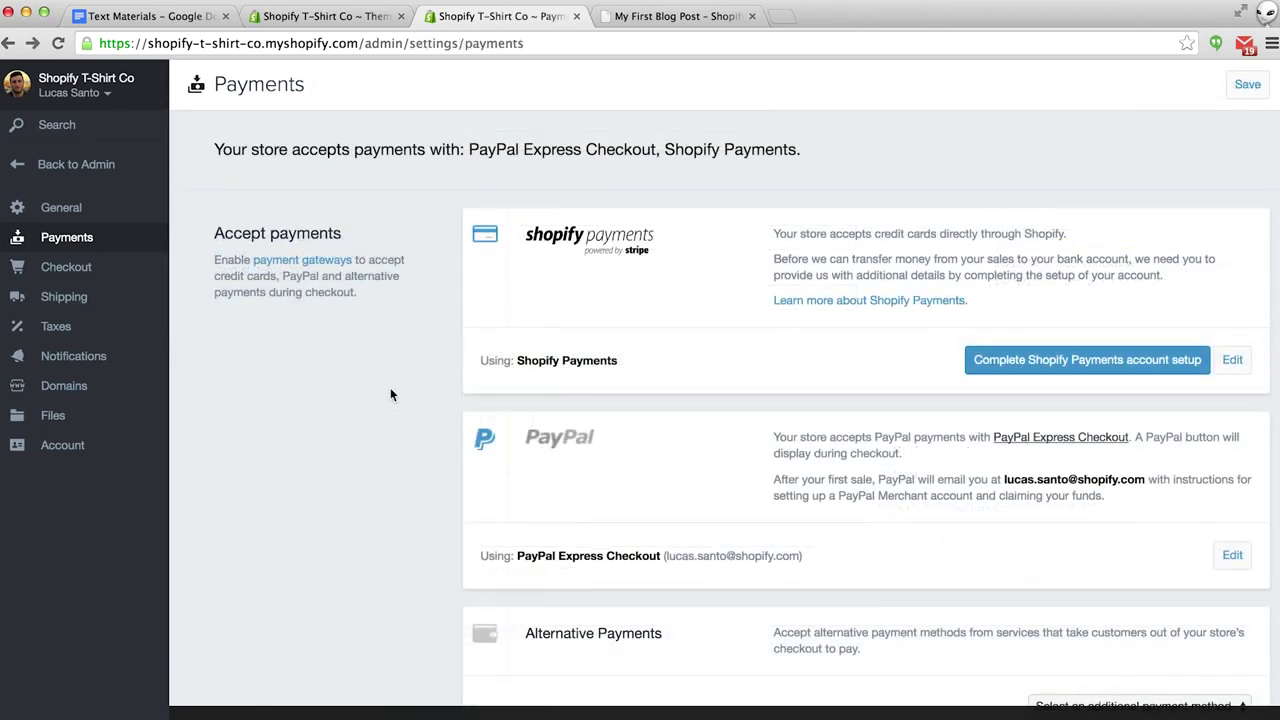
{"action": "scroll", "coordinate": [391, 394], "scroll_direction": "down", "scroll_amount": 3}
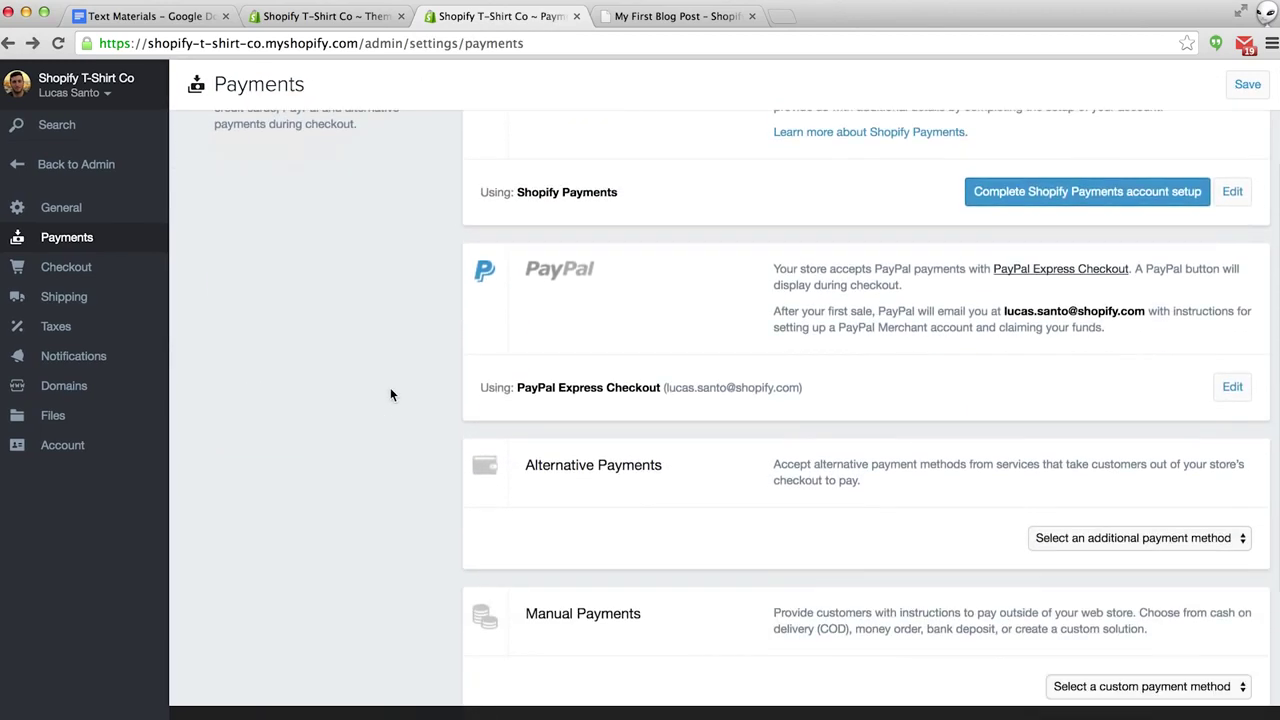
{"action": "scroll", "coordinate": [391, 394], "scroll_direction": "down", "scroll_amount": 3}
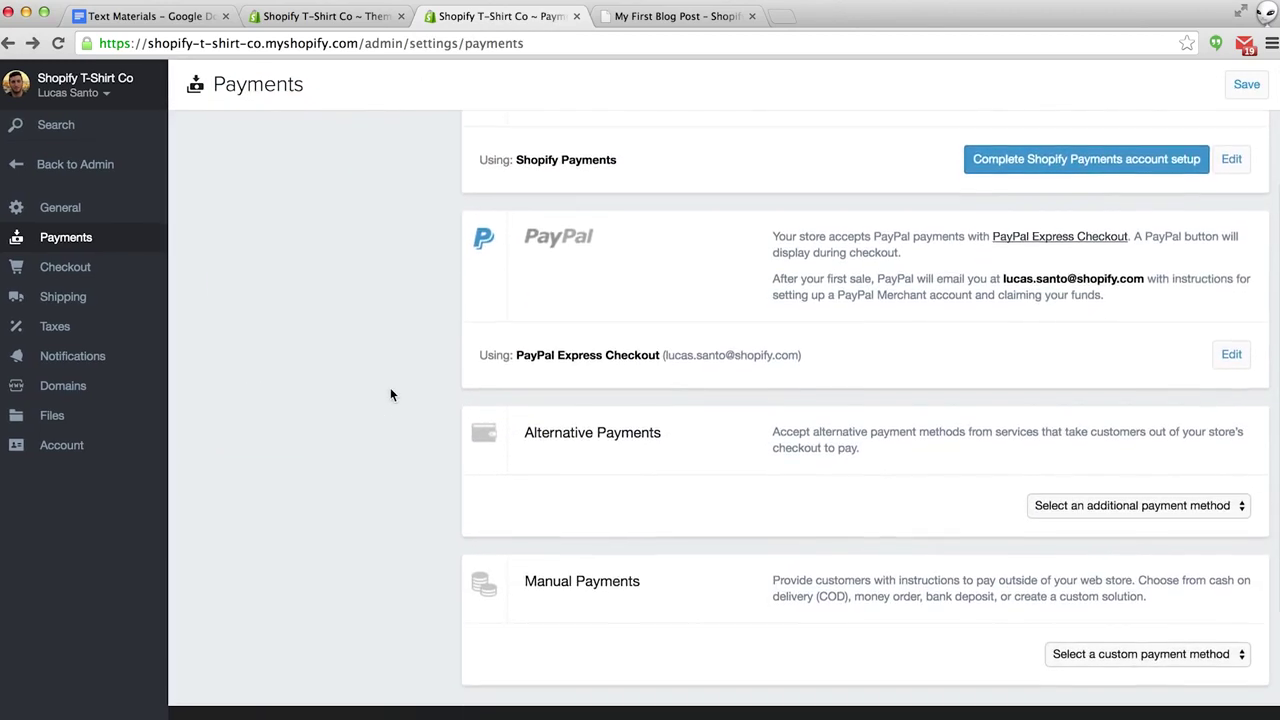
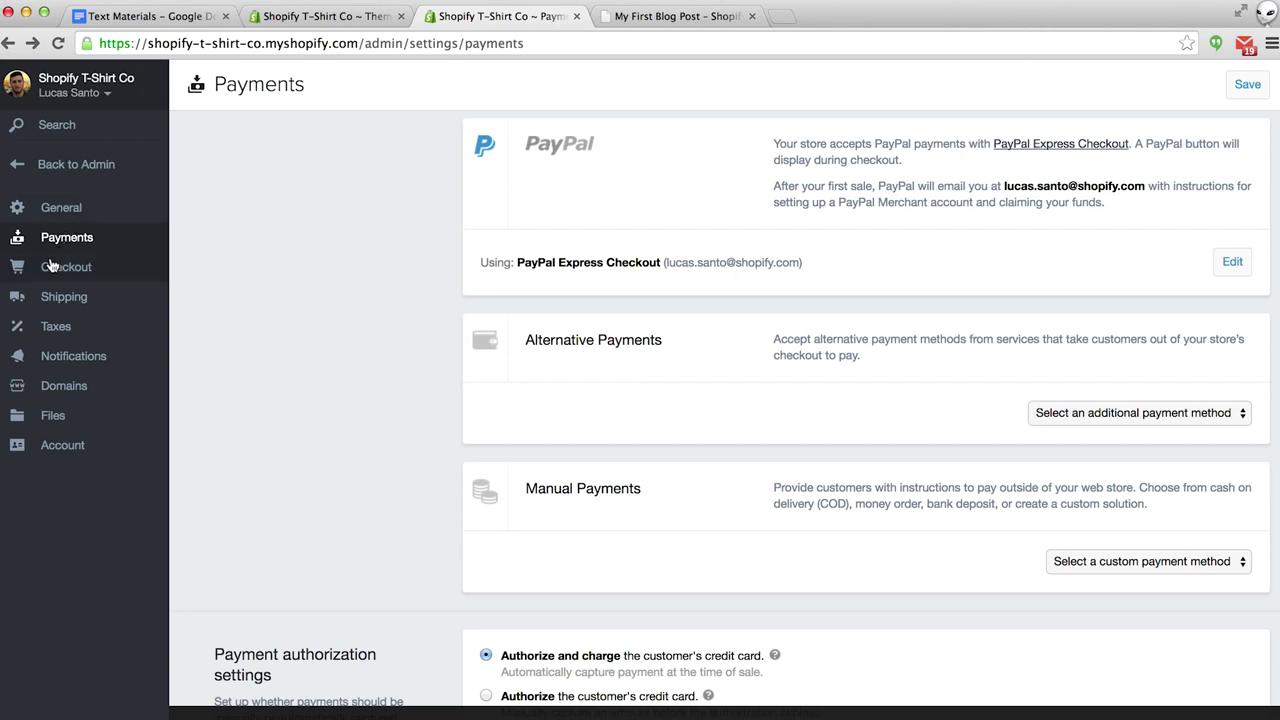
Open the Shipping settings to view Canada's Standard and Heavy Goods rates and Rest of World.
{"action": "left_click", "coordinate": [55, 300]}
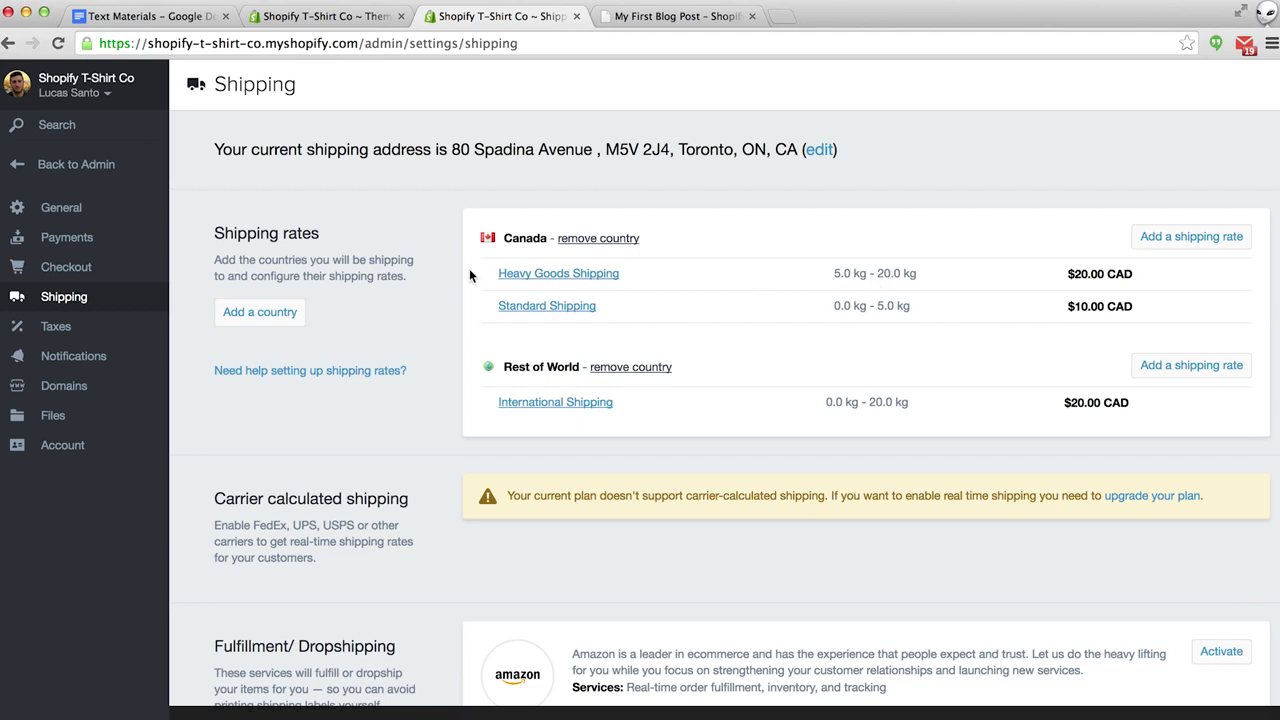
Base Standard Shipping on order price: $0.00 for orders of $75.00 and up.
{"action": "left_click", "coordinate": [554, 312]}
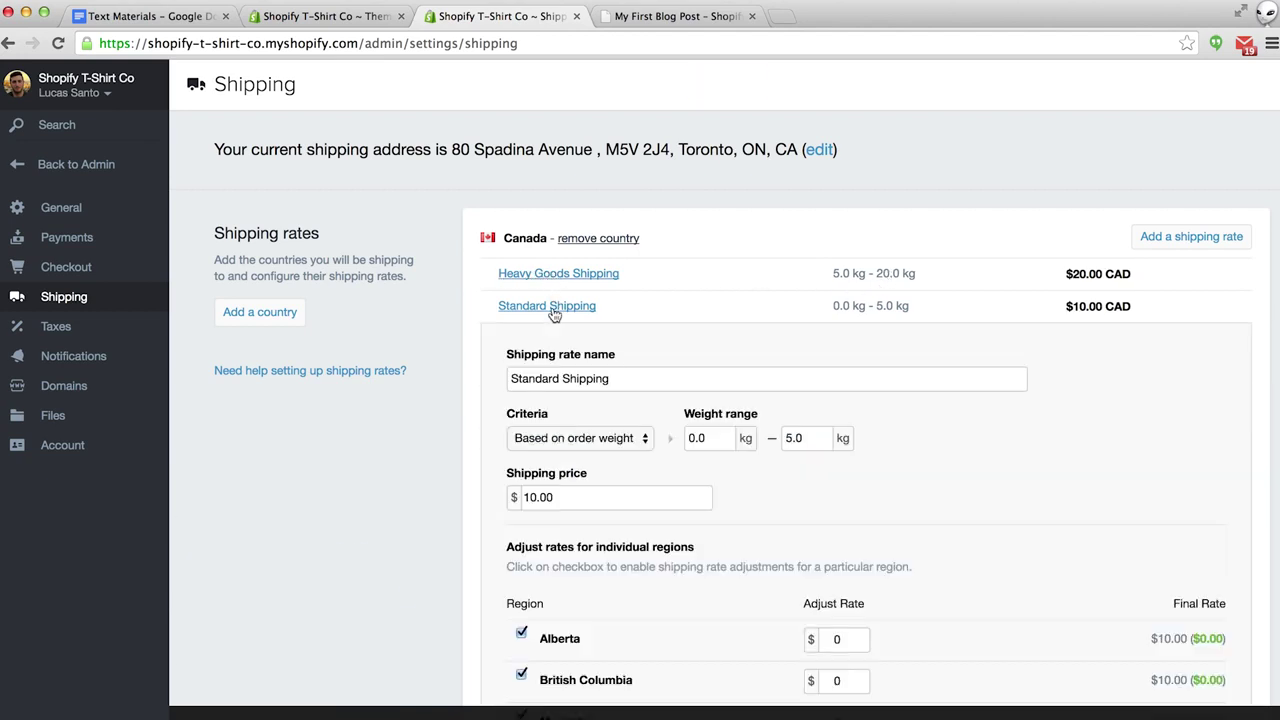
{"action": "scroll", "coordinate": [554, 312], "scroll_direction": "down", "scroll_amount": 2}
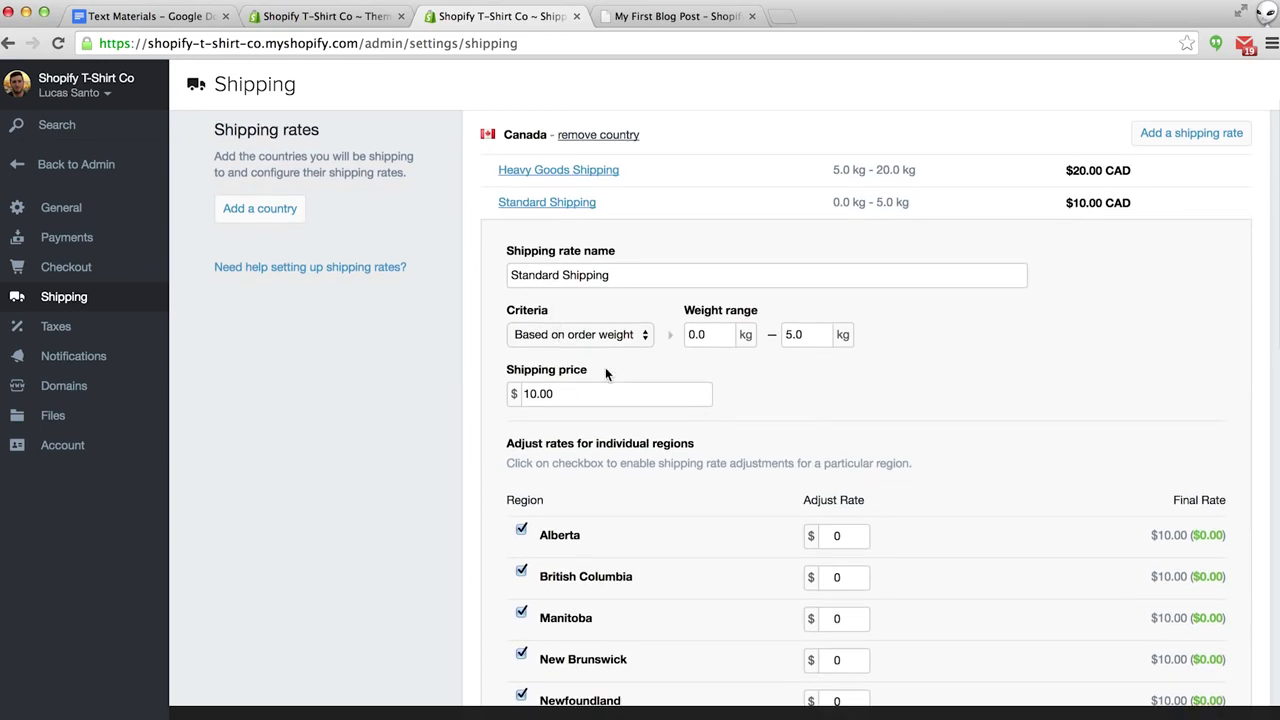
{"action": "left_click", "coordinate": [600, 336]}
{"action": "left_click", "coordinate": [597, 315]}
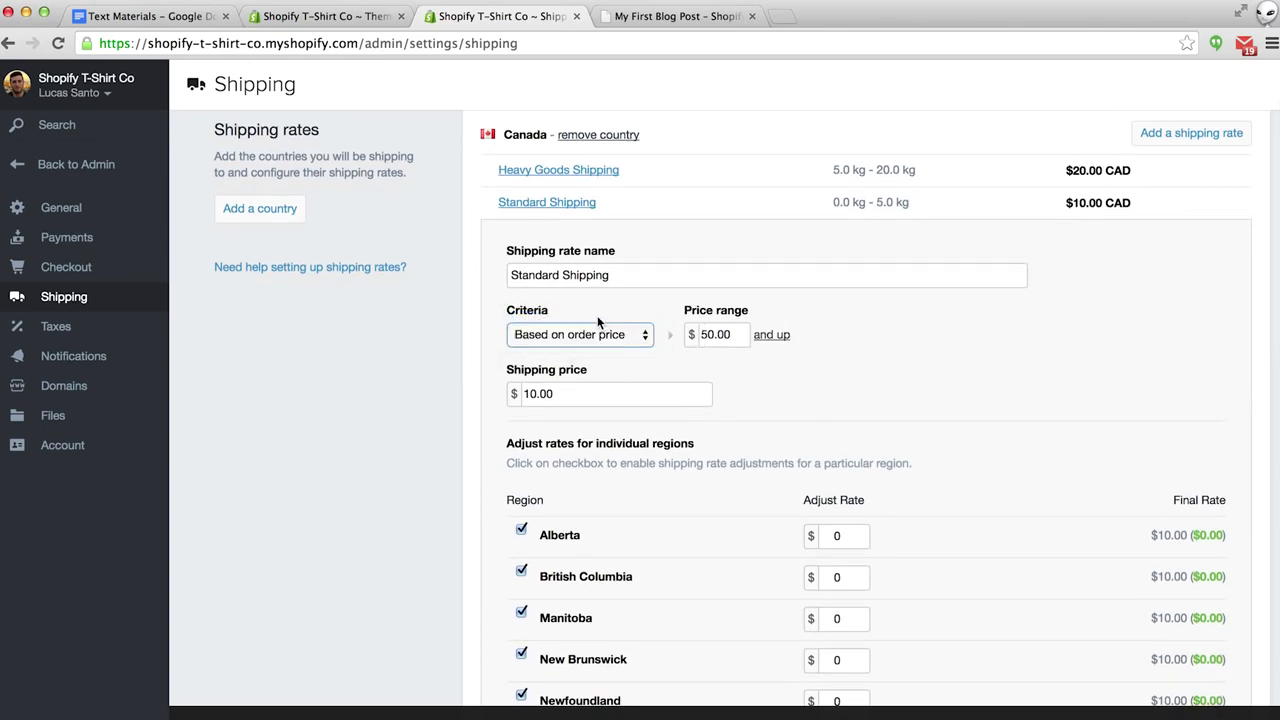
{"action": "left_click", "coordinate": [712, 335]}
{"action": "double_click", "coordinate": [712, 335]}
{"action": "type", "text": "75"}
{"action": "left_click", "coordinate": [535, 395]}
{"action": "key", "text": "BackSpace"}
{"action": "key", "text": "BackSpace"}
{"action": "type", "text": "0"}
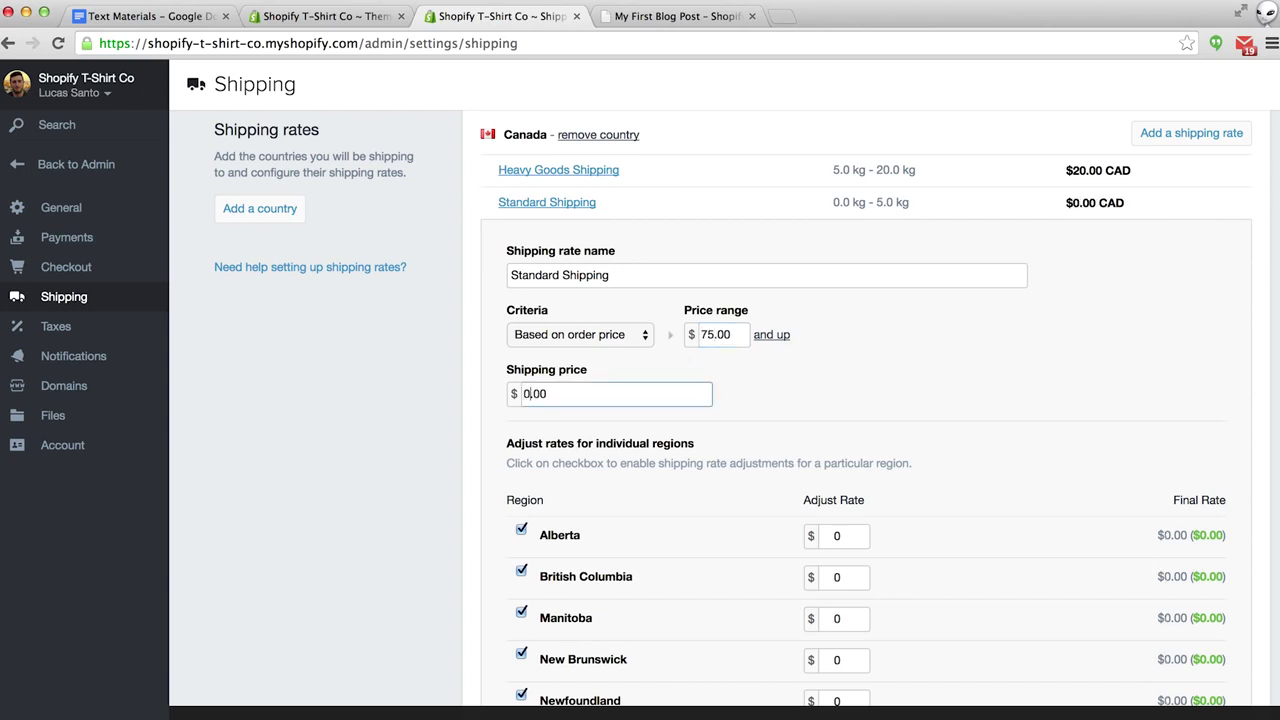
Disable Northwest Territories, add $10 for Nunavut, and save the Standard Shipping rate.
{"action": "scroll", "coordinate": [810, 376], "scroll_direction": "down", "scroll_amount": 5}
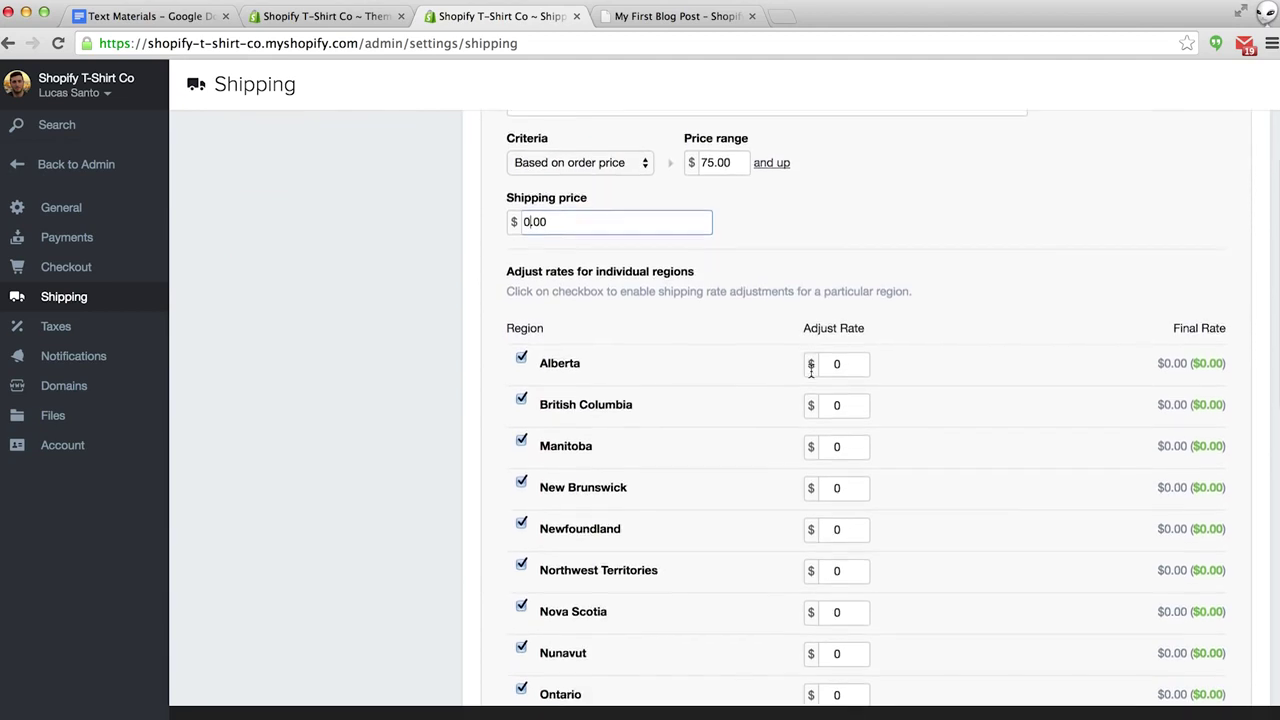
{"action": "scroll", "coordinate": [810, 376], "scroll_direction": "down", "scroll_amount": 2}
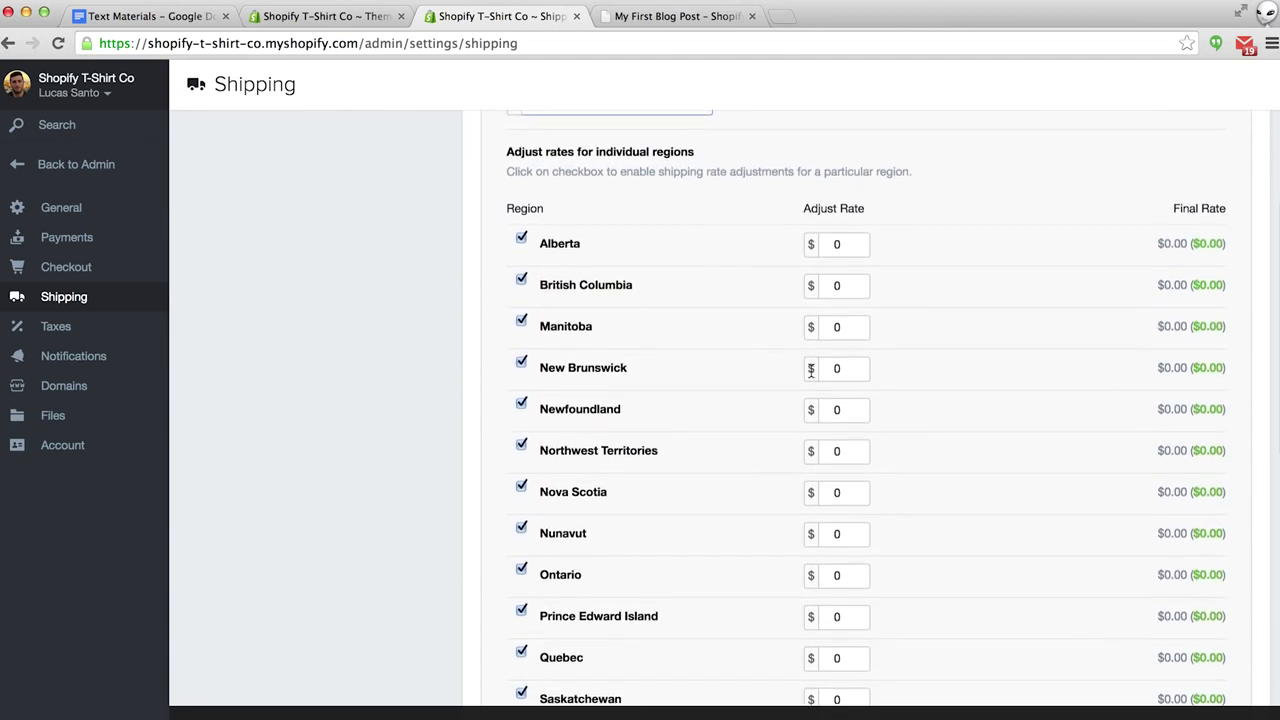
{"action": "scroll", "coordinate": [811, 376], "scroll_direction": "down", "scroll_amount": 2}
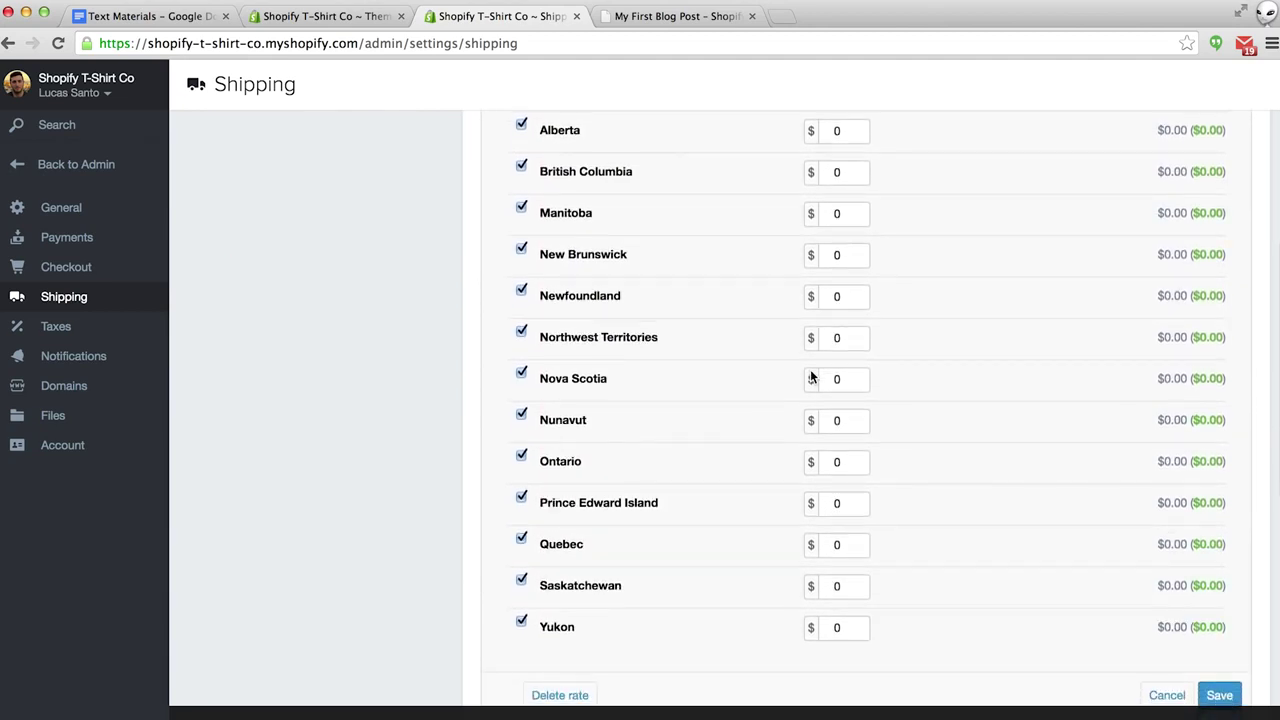
{"action": "left_click", "coordinate": [521, 335]}
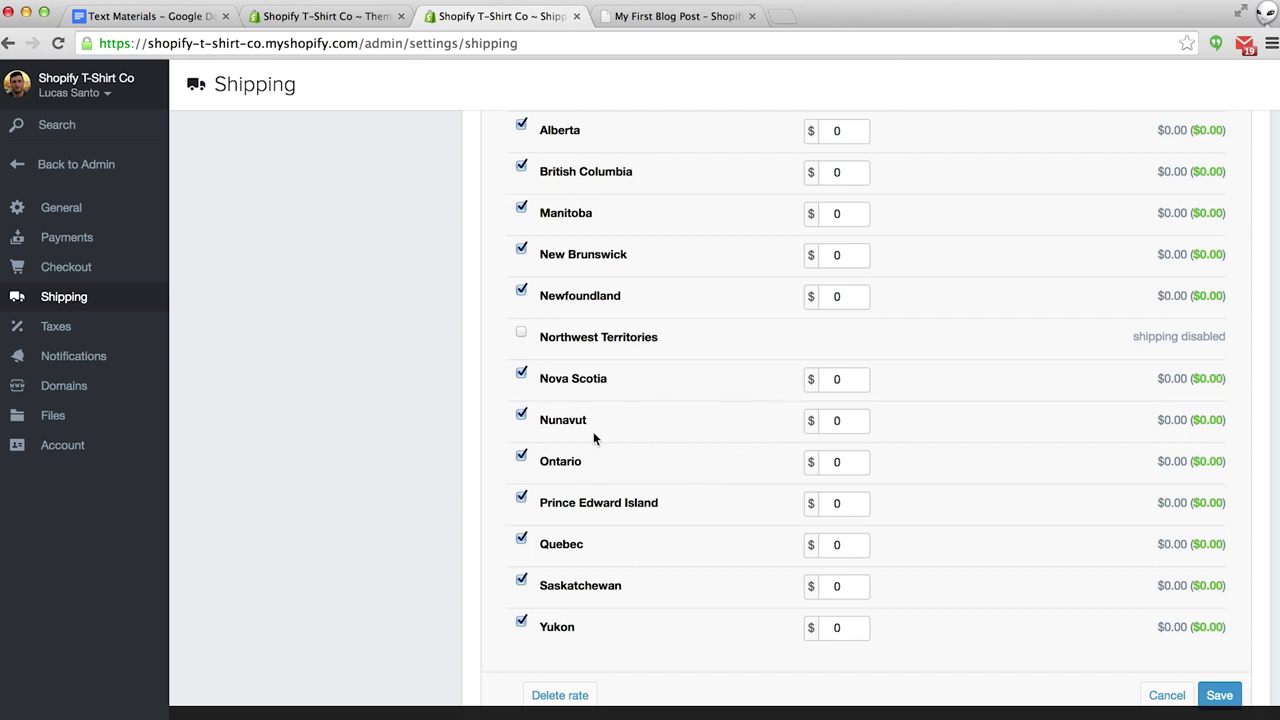
{"action": "left_click", "coordinate": [833, 421]}
{"action": "type", "text": "1"}
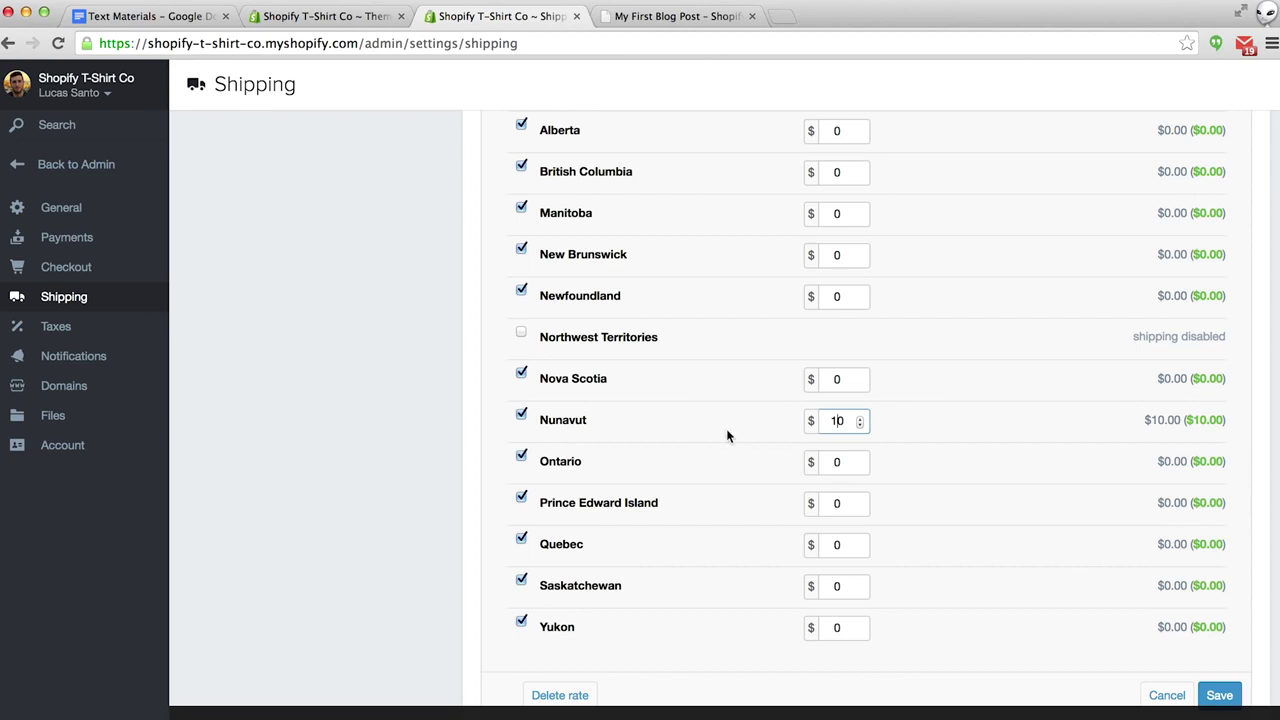
{"action": "scroll", "coordinate": [801, 456], "scroll_direction": "down", "scroll_amount": 2}
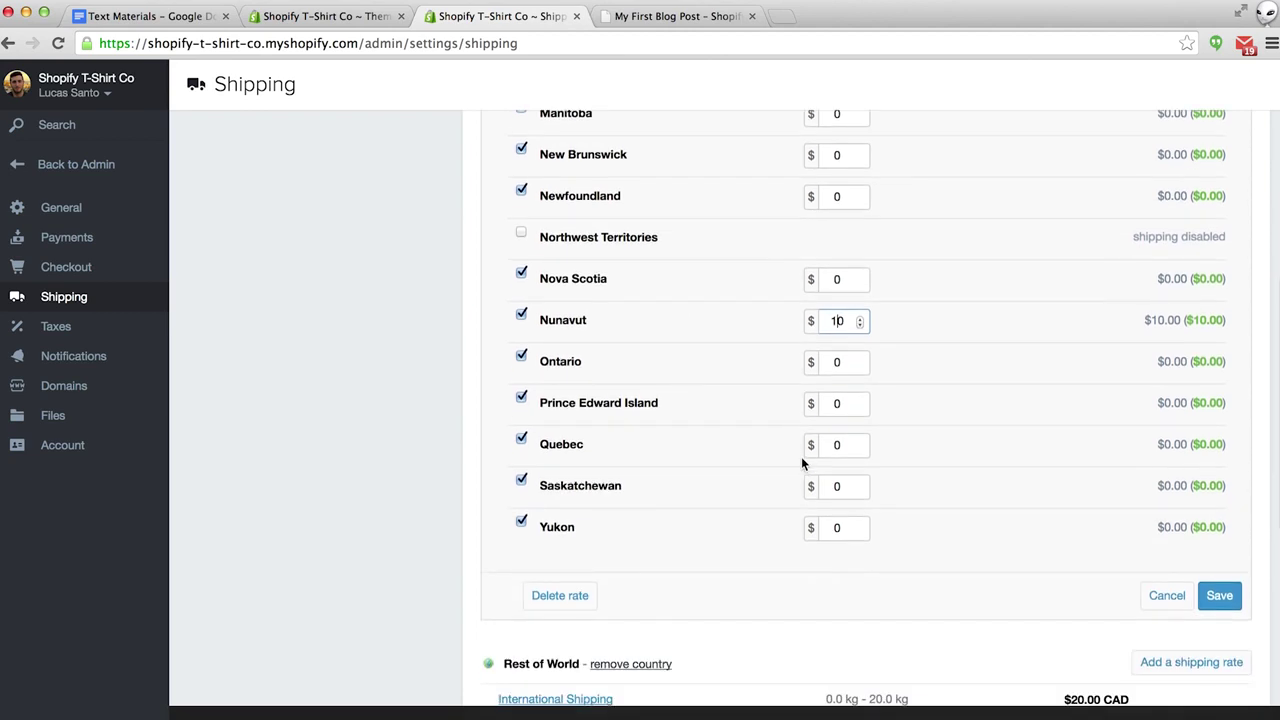
{"action": "left_click", "coordinate": [1222, 596]}
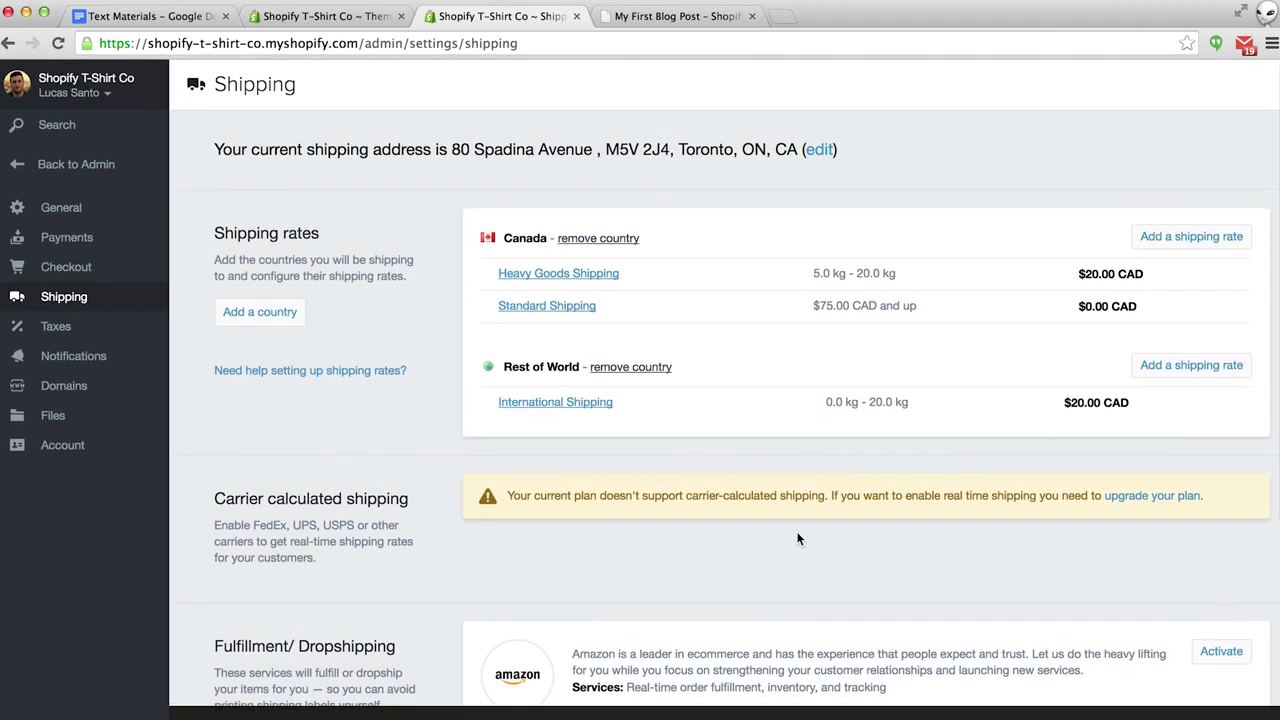
Remove Rest of World from the International Shipping zone.
{"action": "left_click", "coordinate": [587, 405]}
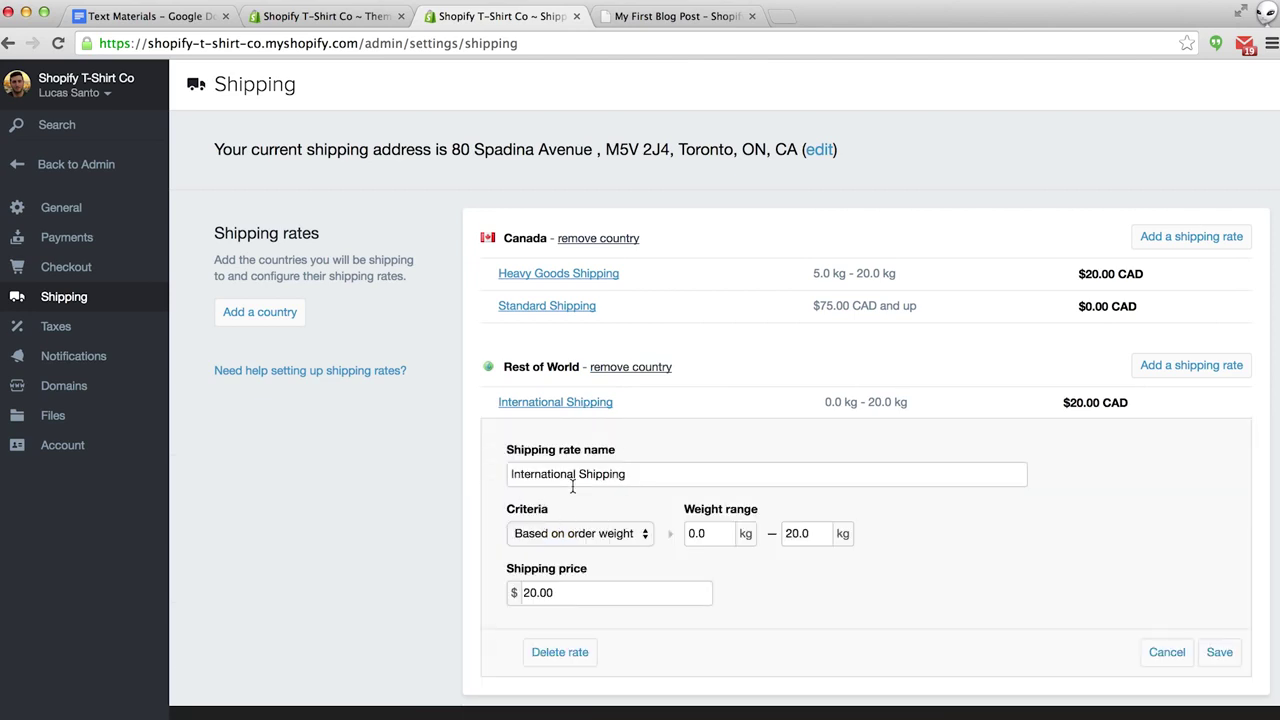
{"action": "left_click", "coordinate": [630, 367]}
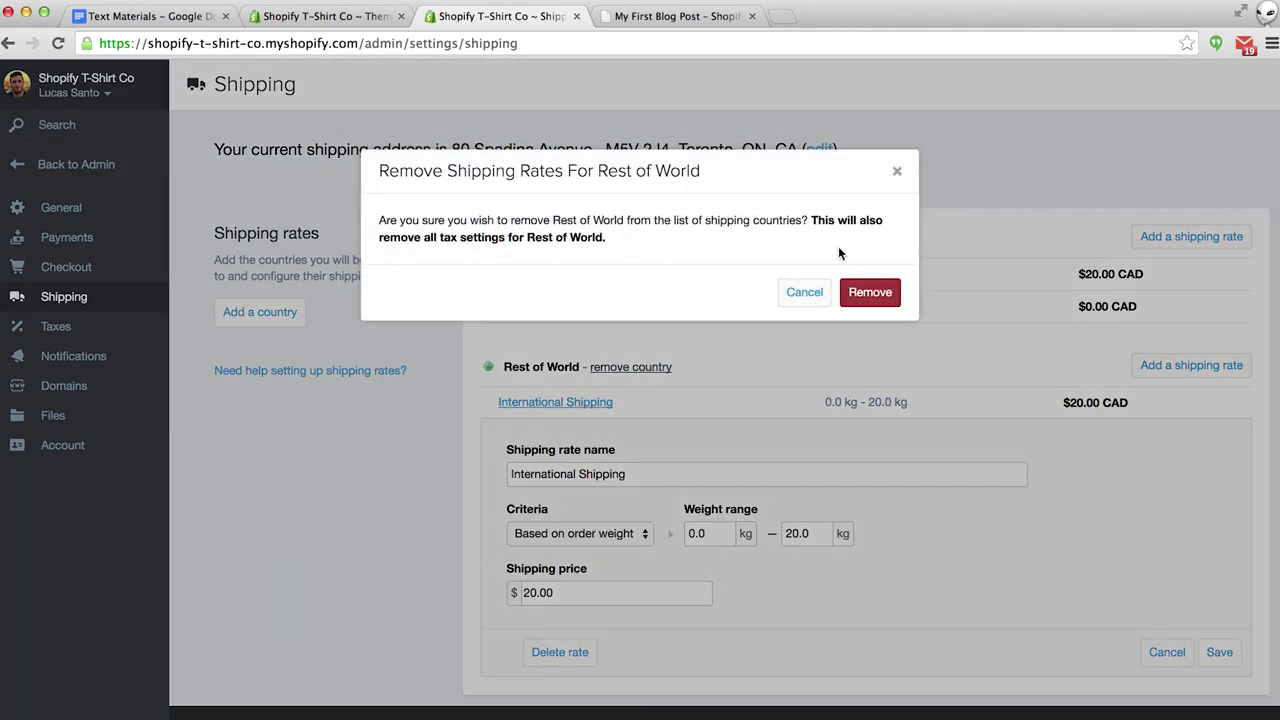
{"action": "left_click", "coordinate": [870, 293]}
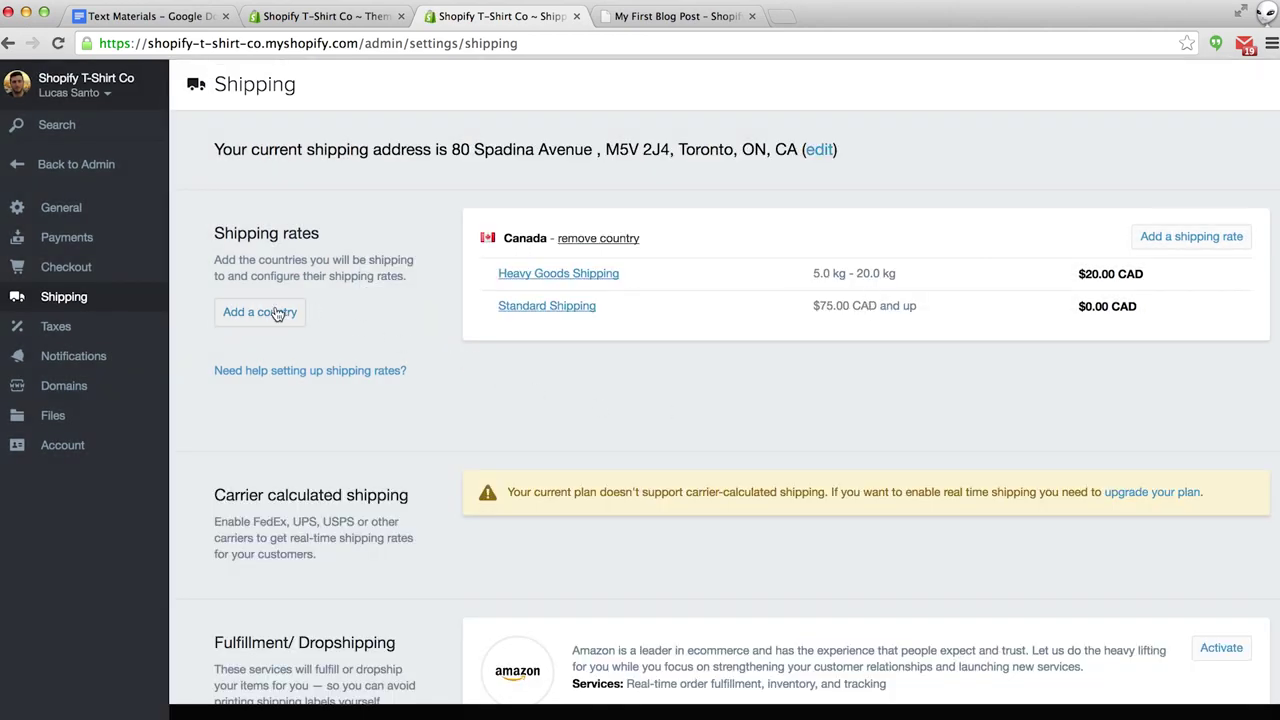
Add the United States as a shipping country with the default federal tax, leaving it without rates.
{"action": "left_click", "coordinate": [260, 312]}
{"action": "type", "text": "unite"}
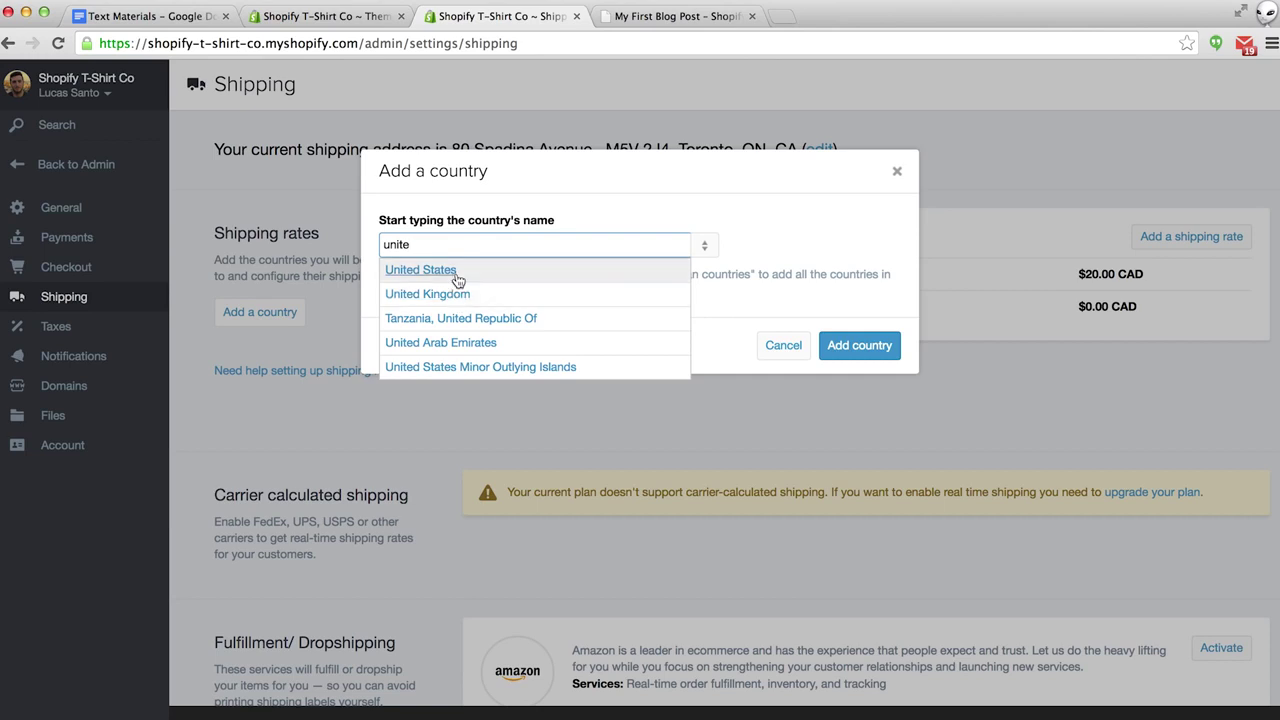
{"action": "left_click", "coordinate": [452, 271]}
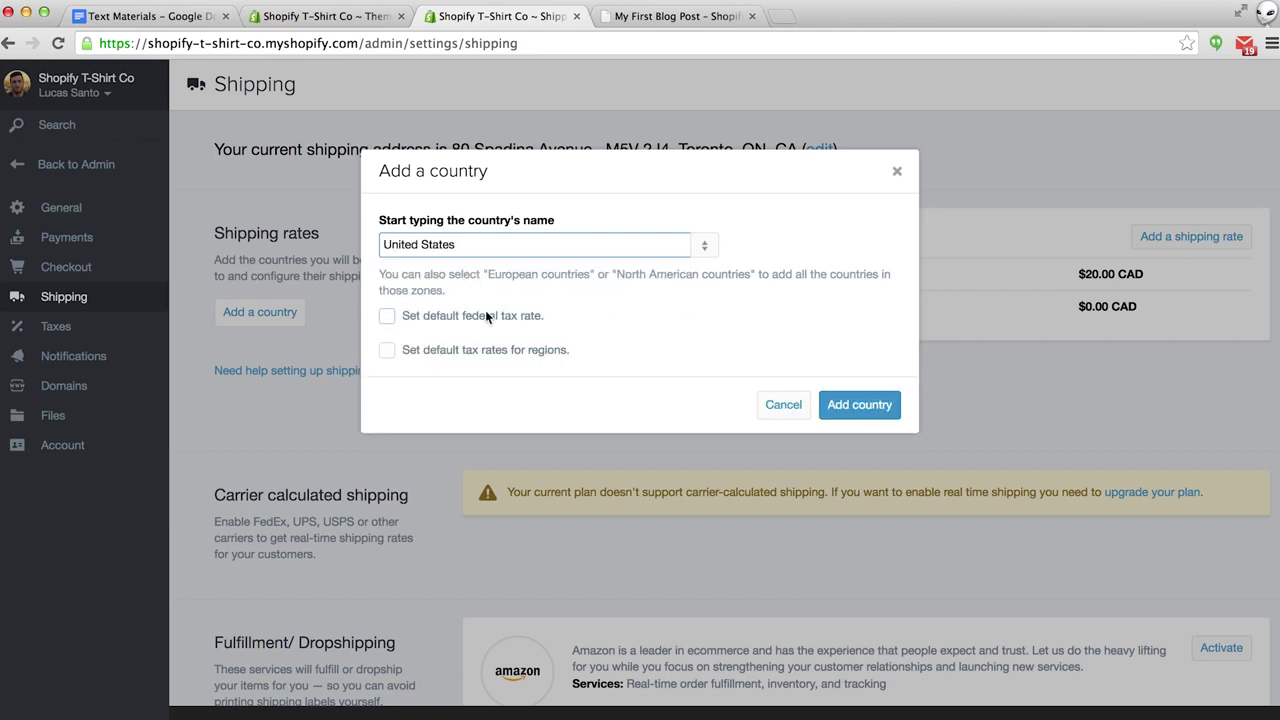
{"action": "left_click", "coordinate": [386, 317]}
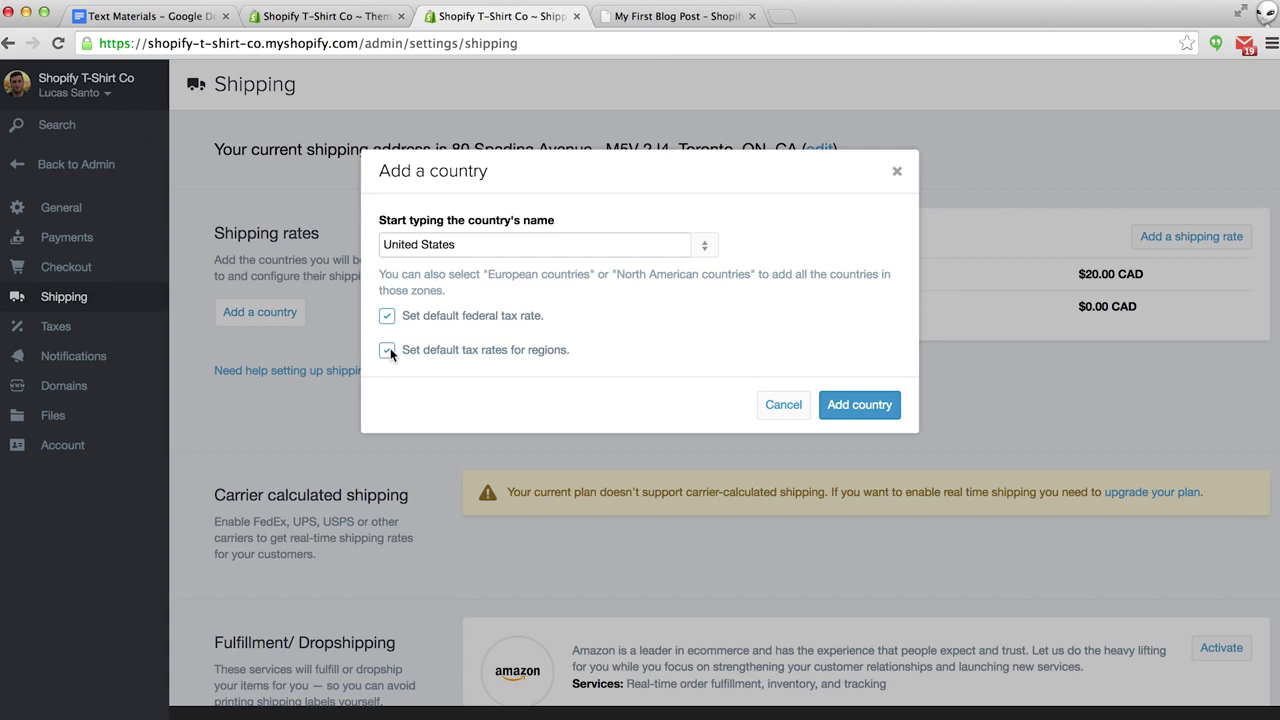
{"action": "left_click", "coordinate": [860, 406]}
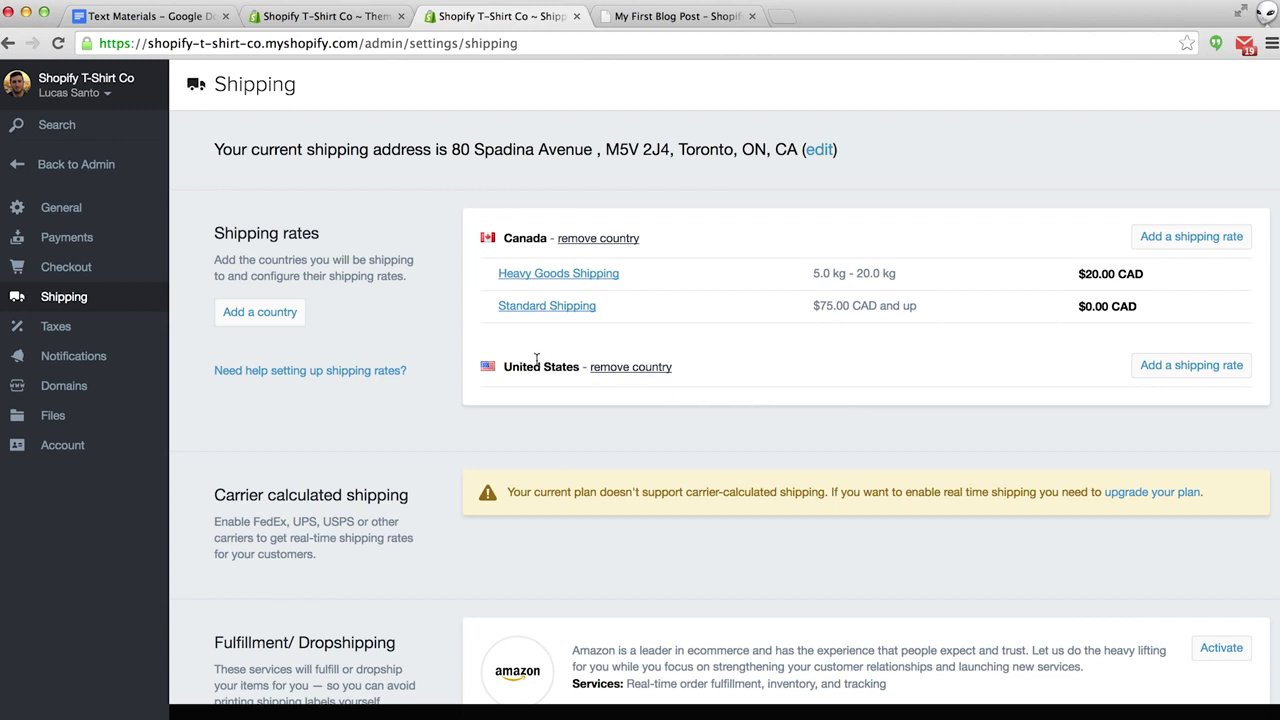
{"action": "left_click", "coordinate": [1153, 366]}
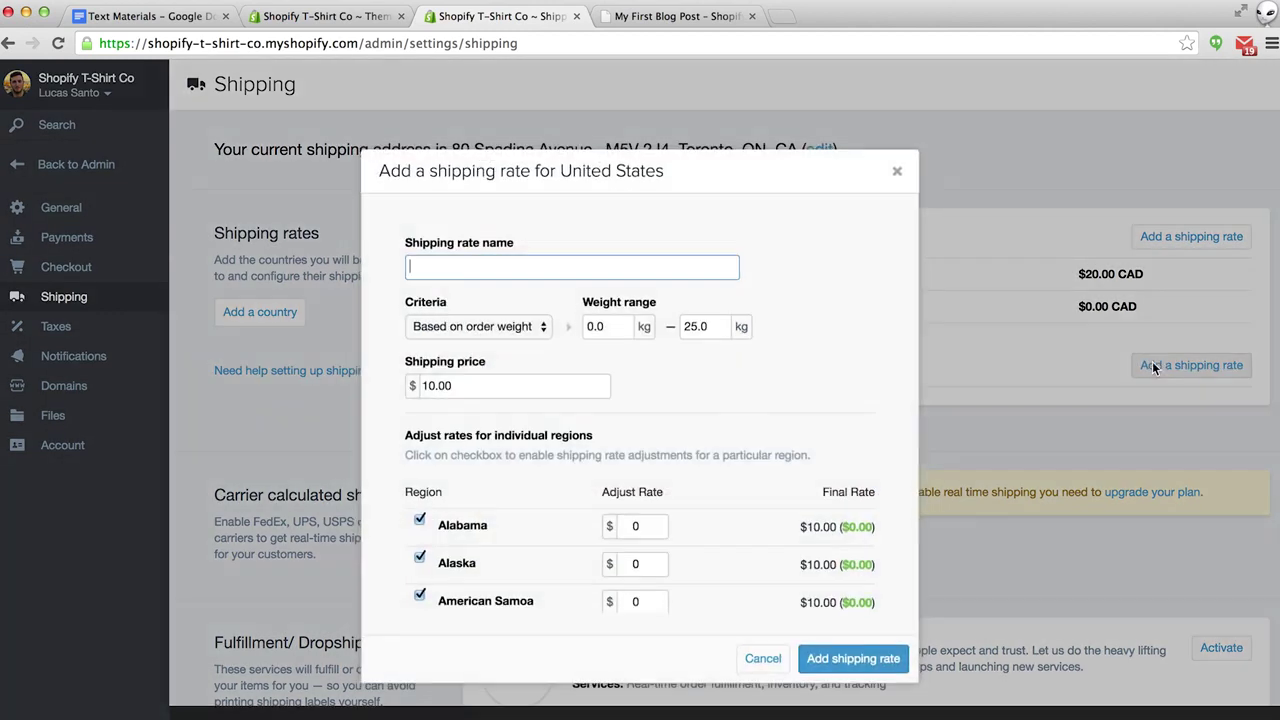
{"action": "left_click", "coordinate": [764, 656]}
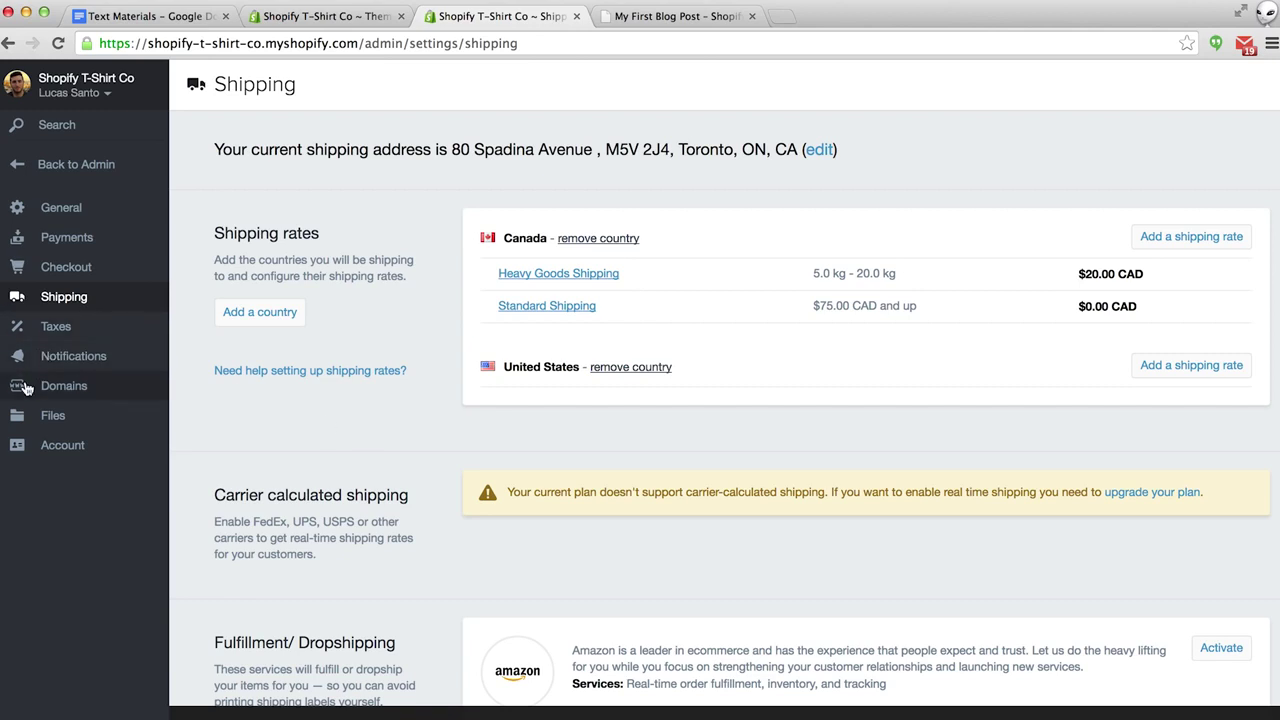
Under Domains > Buy a domain, check that shopifytshirtco.com (.com) is available.
{"action": "left_click", "coordinate": [66, 390]}
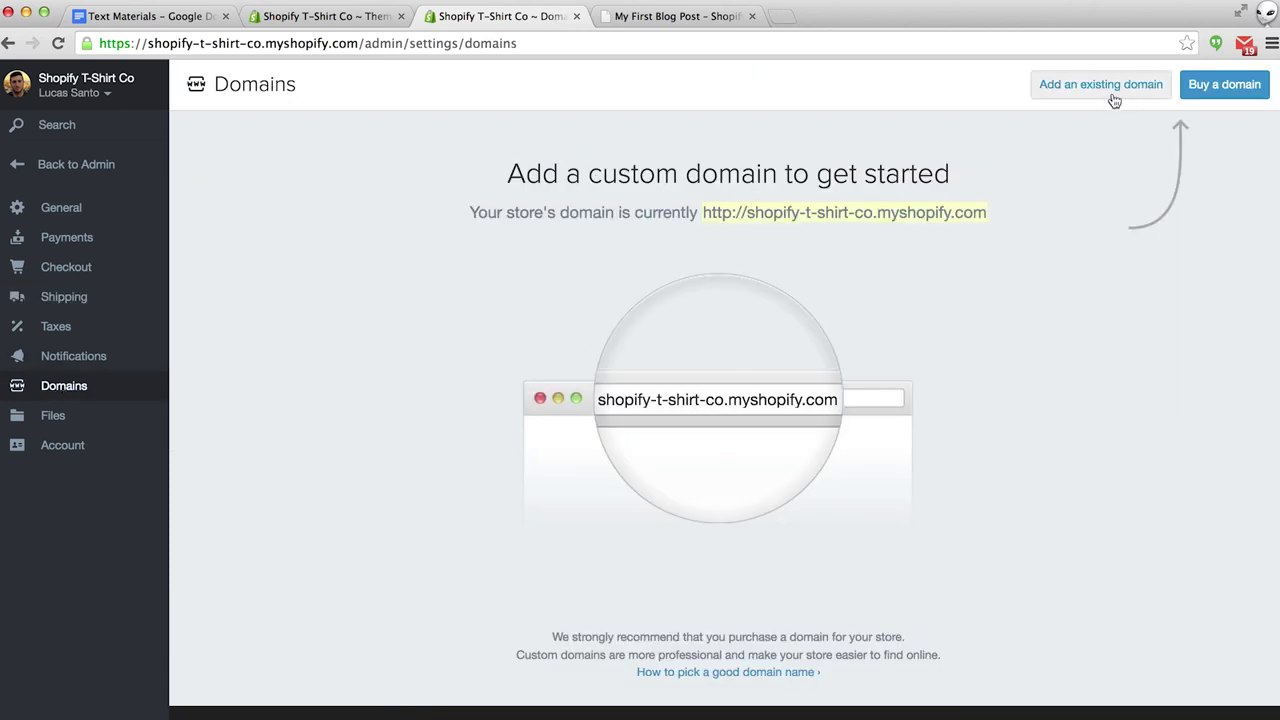
{"action": "left_click", "coordinate": [1218, 92]}
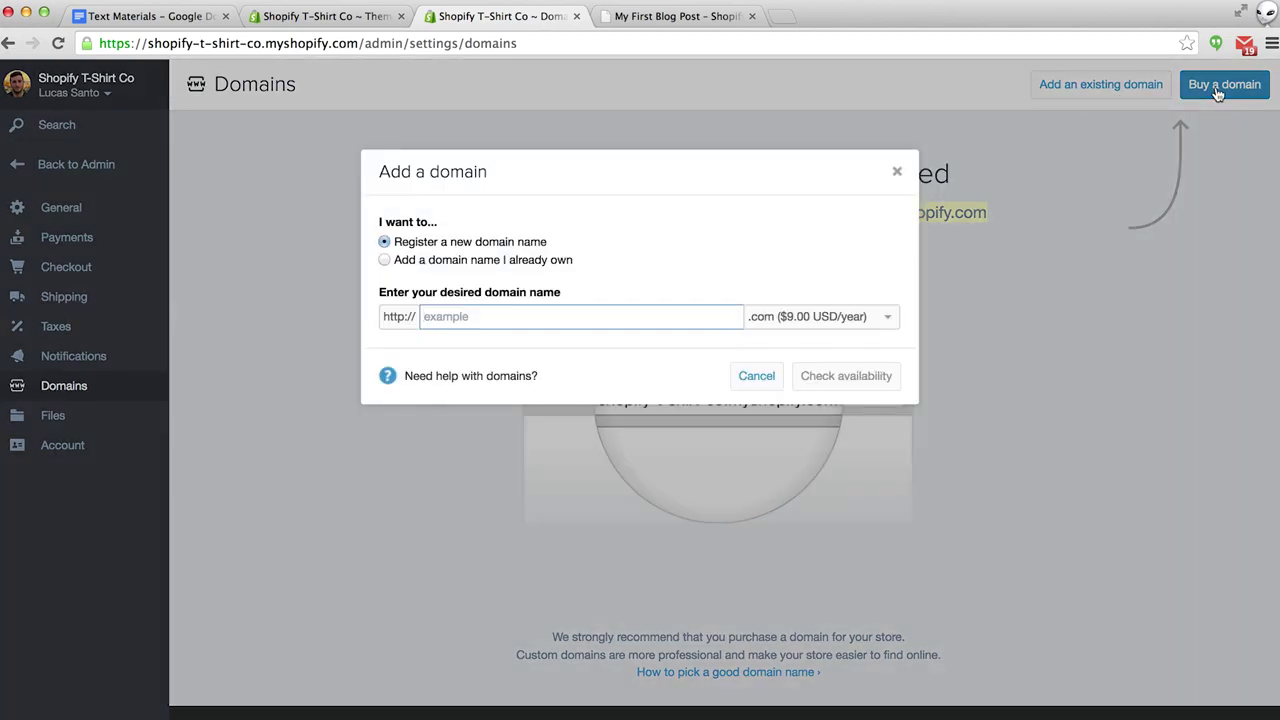
{"action": "left_click", "coordinate": [848, 318]}
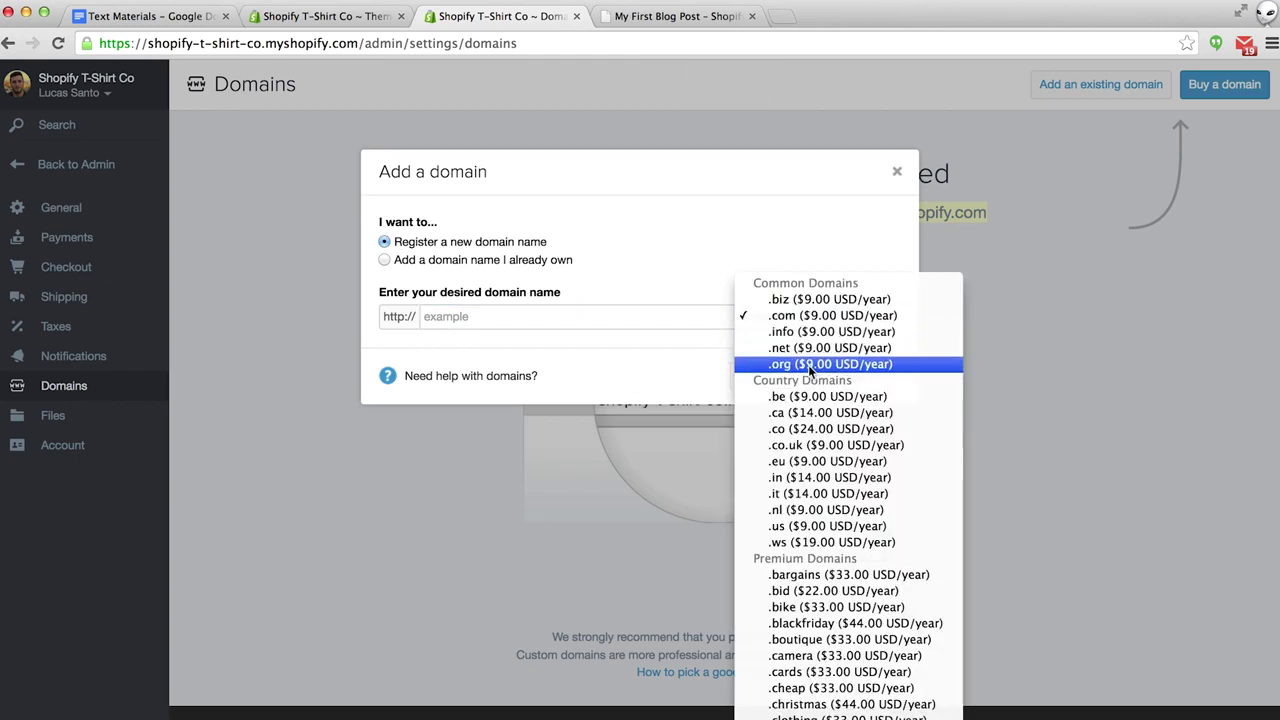
{"action": "left_click", "coordinate": [676, 277]}
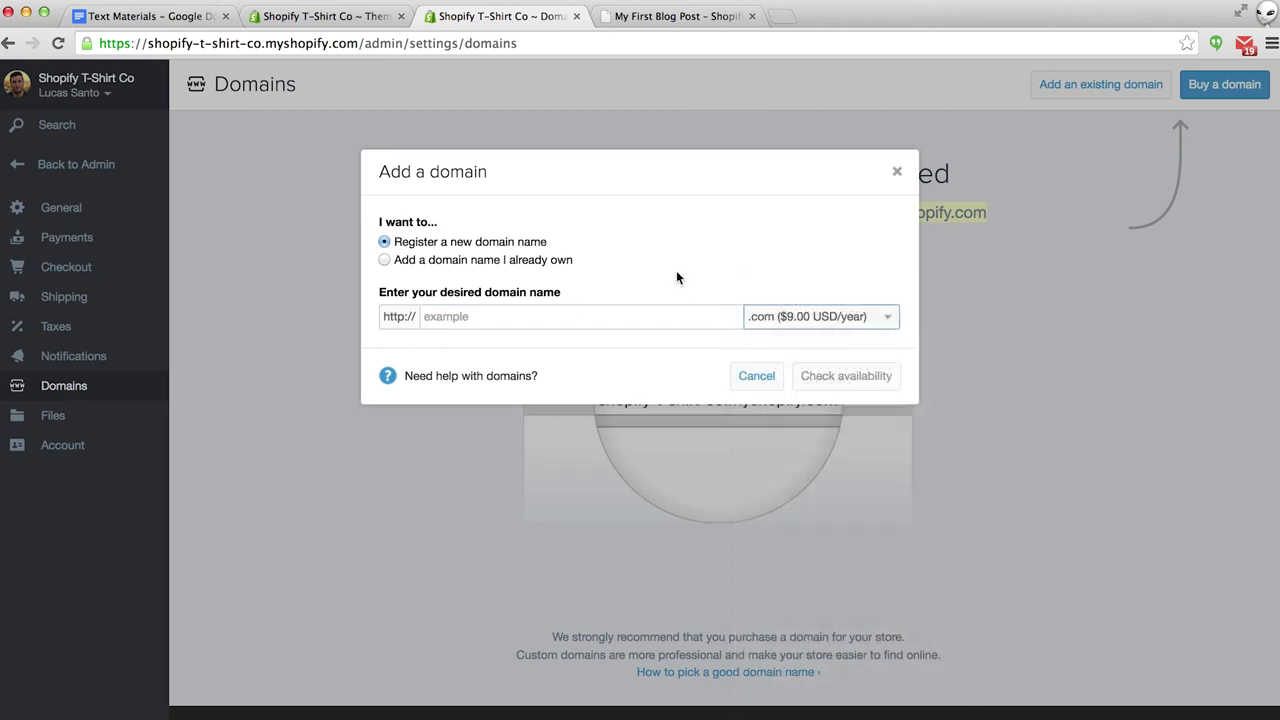
{"action": "left_click", "coordinate": [521, 322]}
{"action": "type", "text": "shop"}
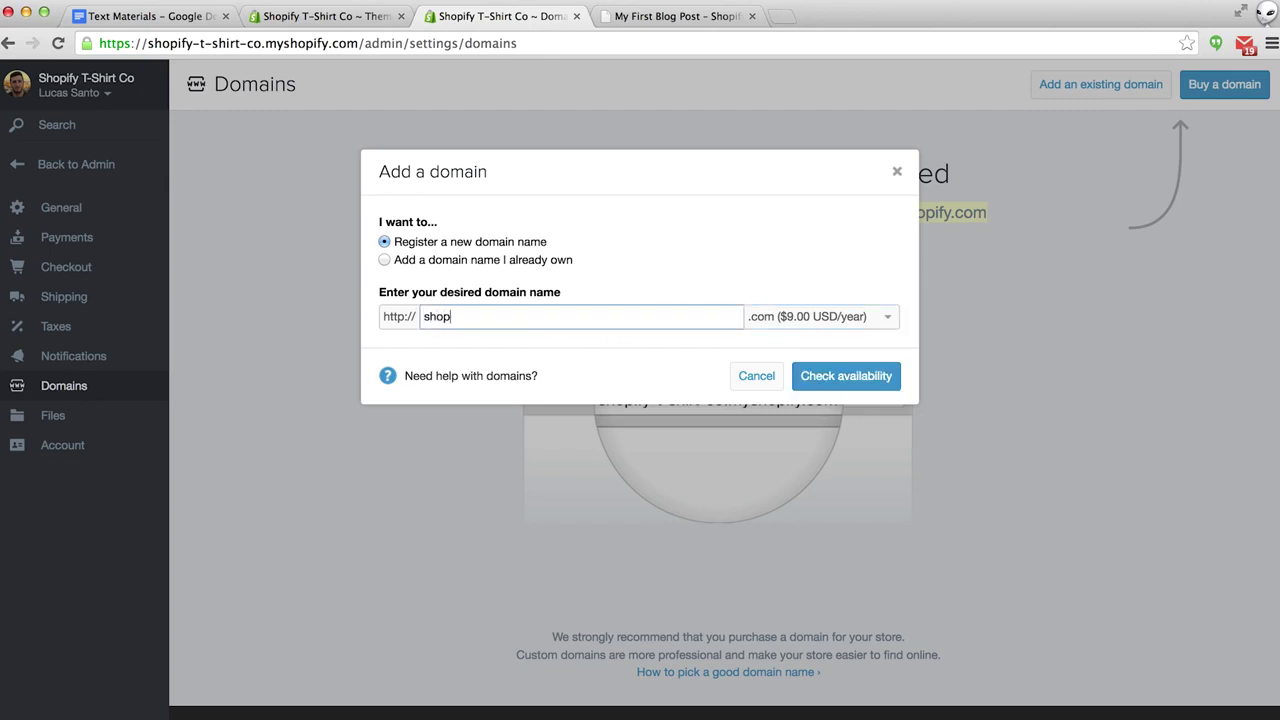
{"action": "type", "text": "ifytshirtco"}
{"action": "left_click", "coordinate": [838, 377]}
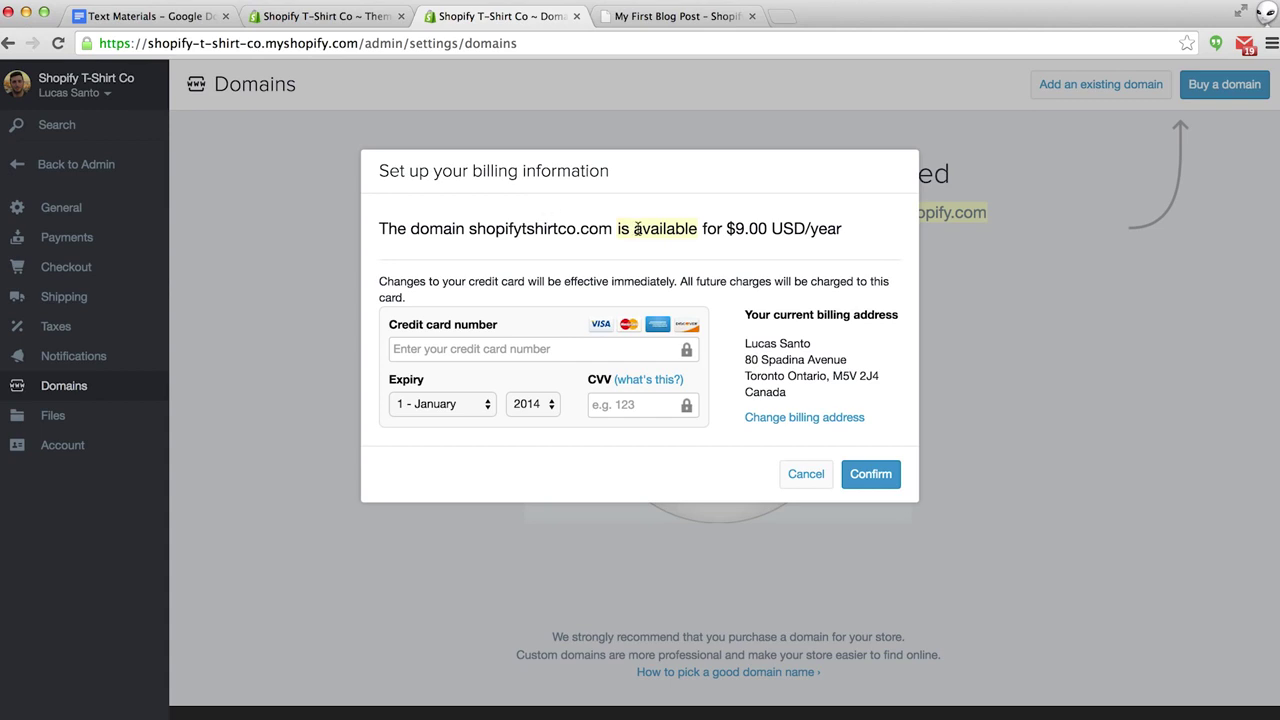
Look over the storefront home page and open the Shopify Design Tee product page.
{"action": "left_click", "coordinate": [596, 347]}
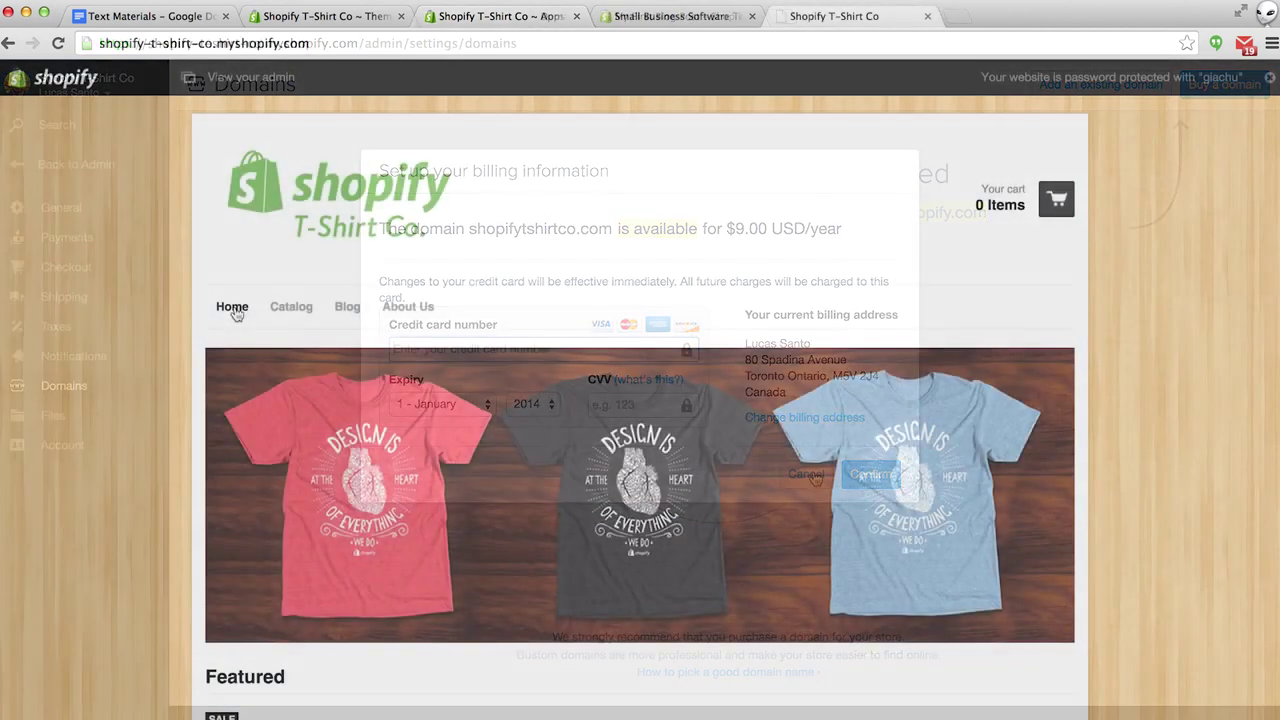
{"action": "scroll", "coordinate": [102, 291], "scroll_direction": "down", "scroll_amount": 2}
{"action": "scroll", "coordinate": [102, 291], "scroll_direction": "down", "scroll_amount": 10}
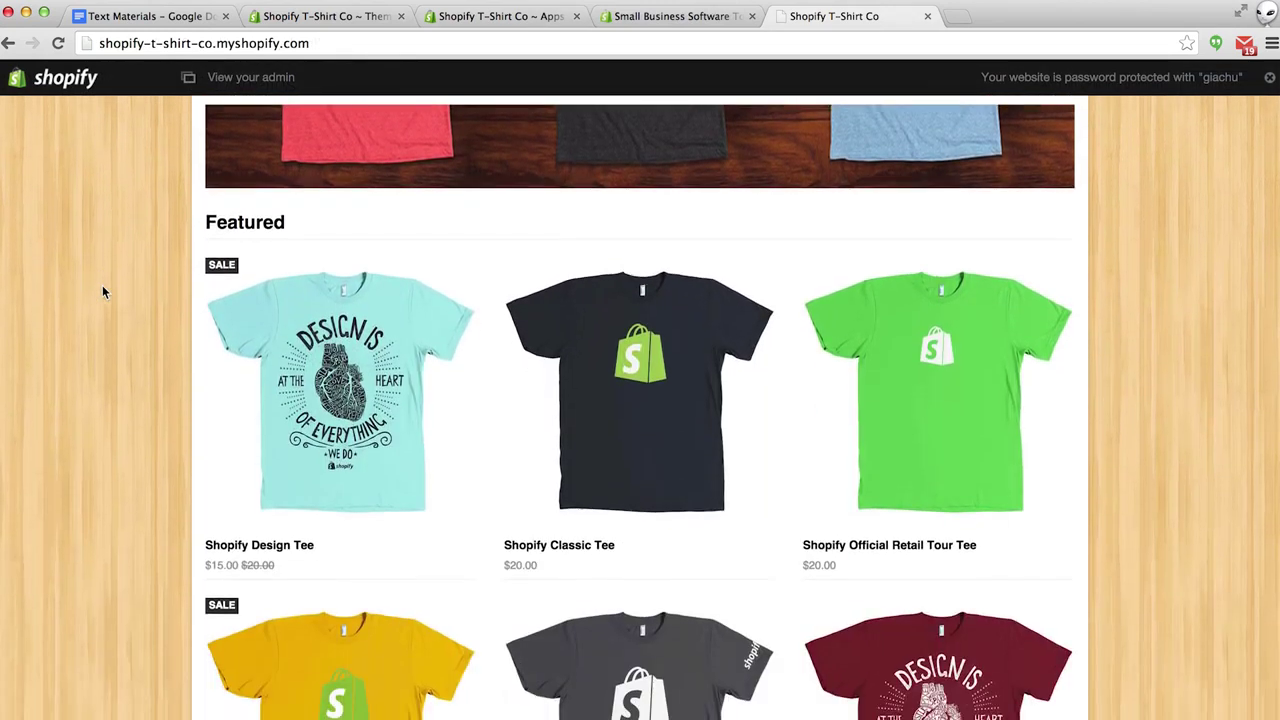
{"action": "scroll", "coordinate": [103, 291], "scroll_direction": "down", "scroll_amount": 5}
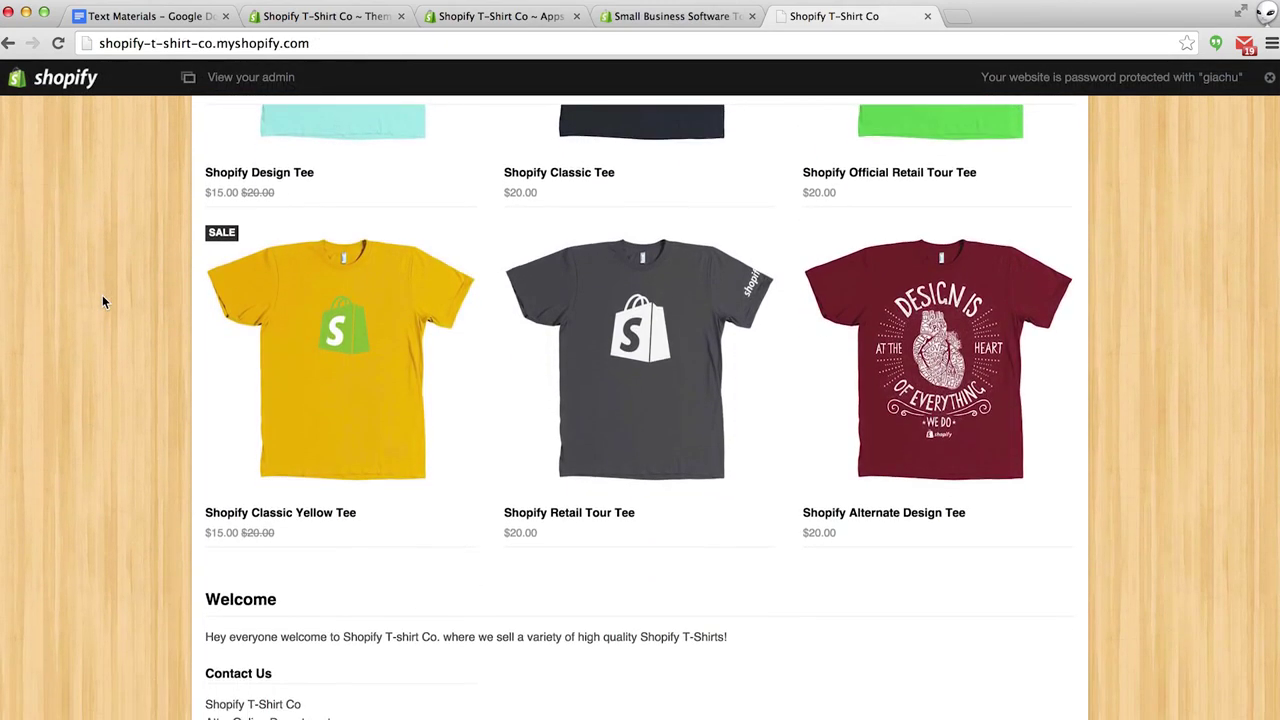
{"action": "scroll", "coordinate": [102, 300], "scroll_direction": "down", "scroll_amount": 1}
{"action": "scroll", "coordinate": [102, 300], "scroll_direction": "up", "scroll_amount": 5}
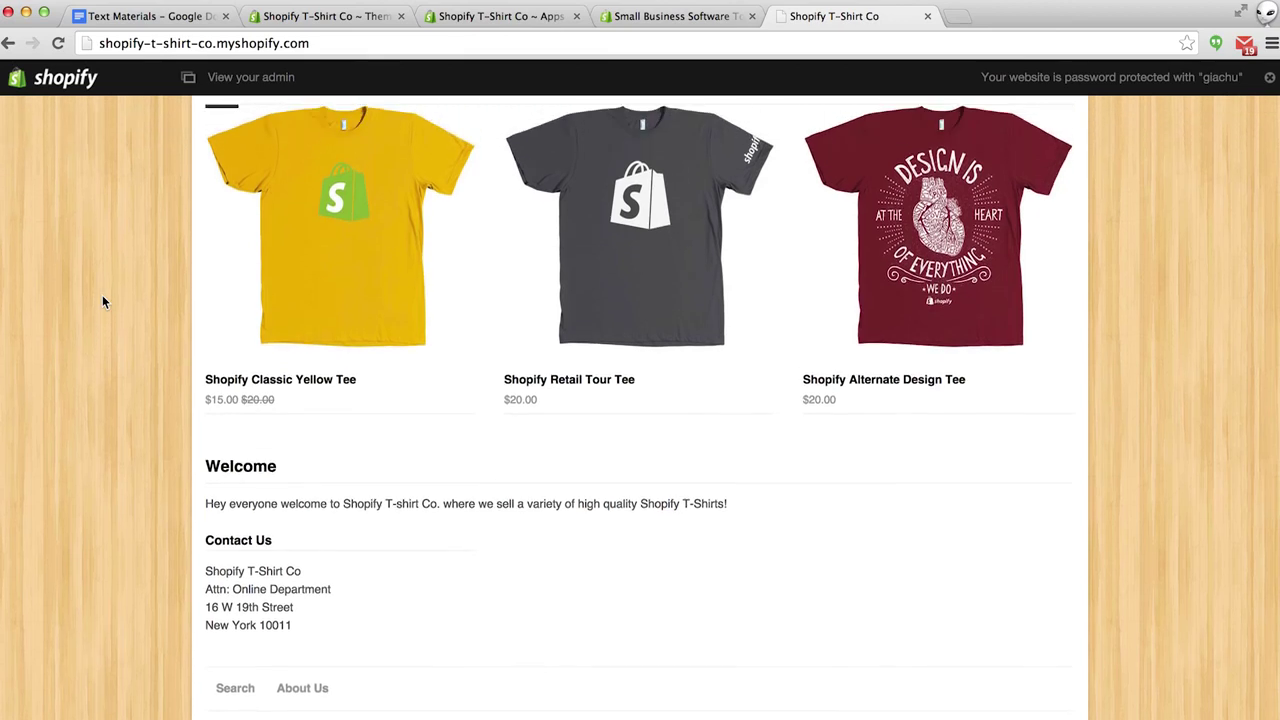
{"action": "scroll", "coordinate": [102, 300], "scroll_direction": "up", "scroll_amount": 9}
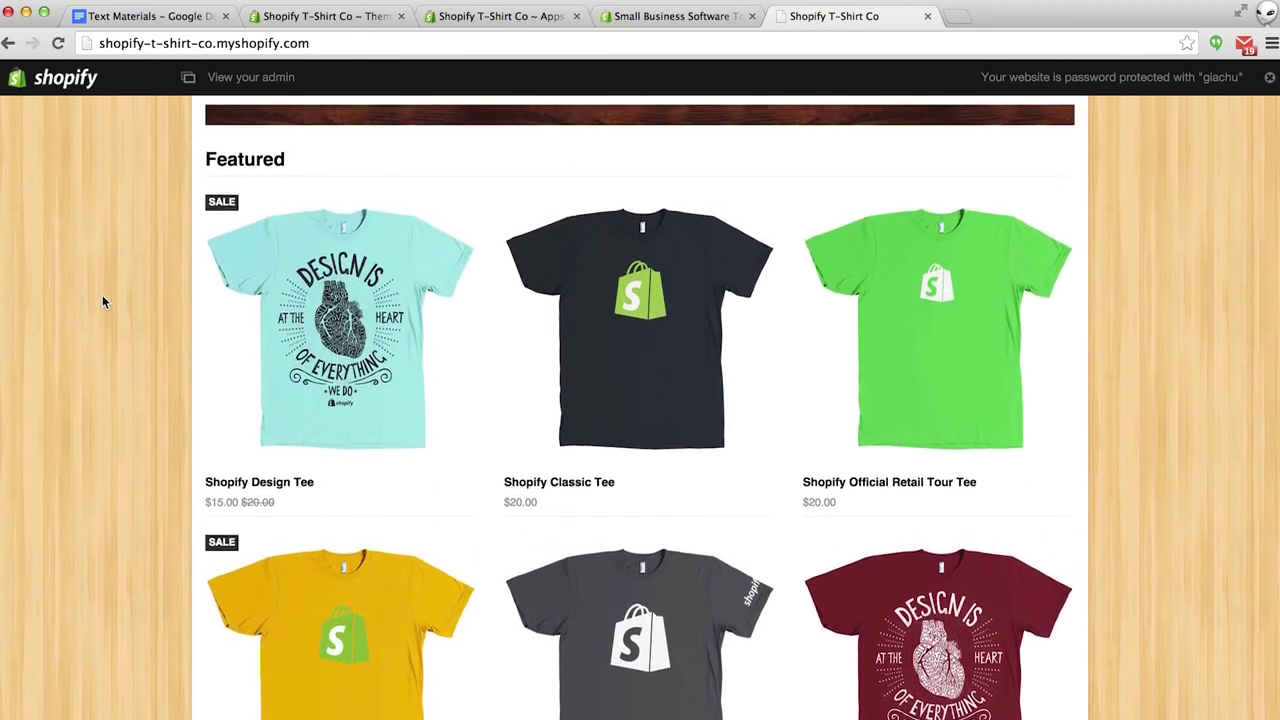
{"action": "scroll", "coordinate": [102, 295], "scroll_direction": "up", "scroll_amount": 2}
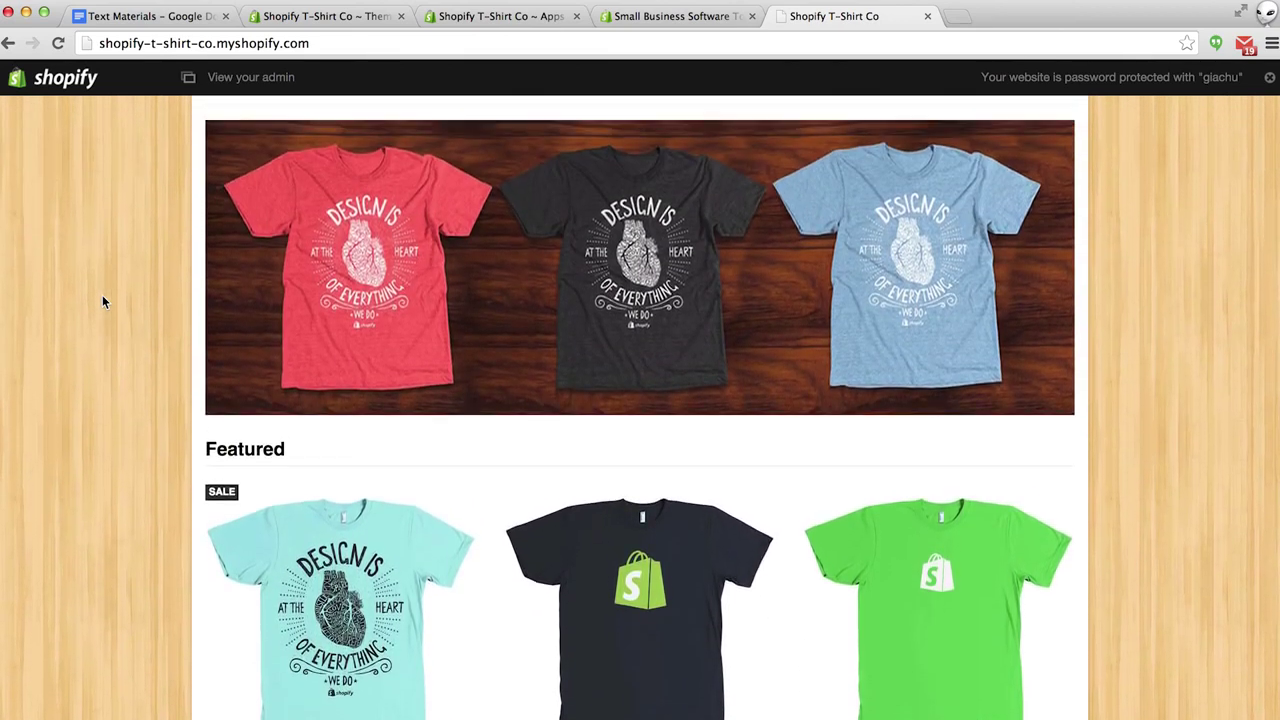
{"action": "left_click", "coordinate": [345, 594]}
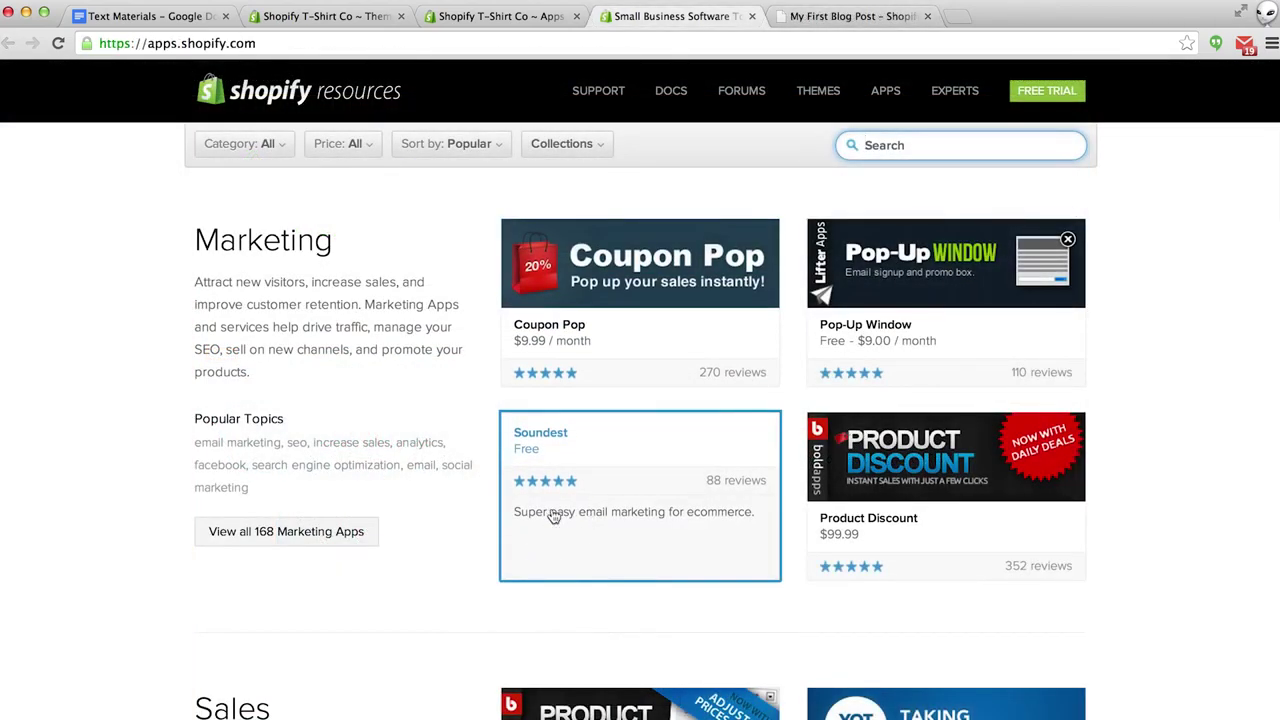
Scroll through the App Store categories from Marketing past Shipping and Accounting to Tools.
{"action": "scroll", "coordinate": [412, 598], "scroll_direction": "down", "scroll_amount": 4}
{"action": "scroll", "coordinate": [412, 598], "scroll_direction": "down", "scroll_amount": 5}
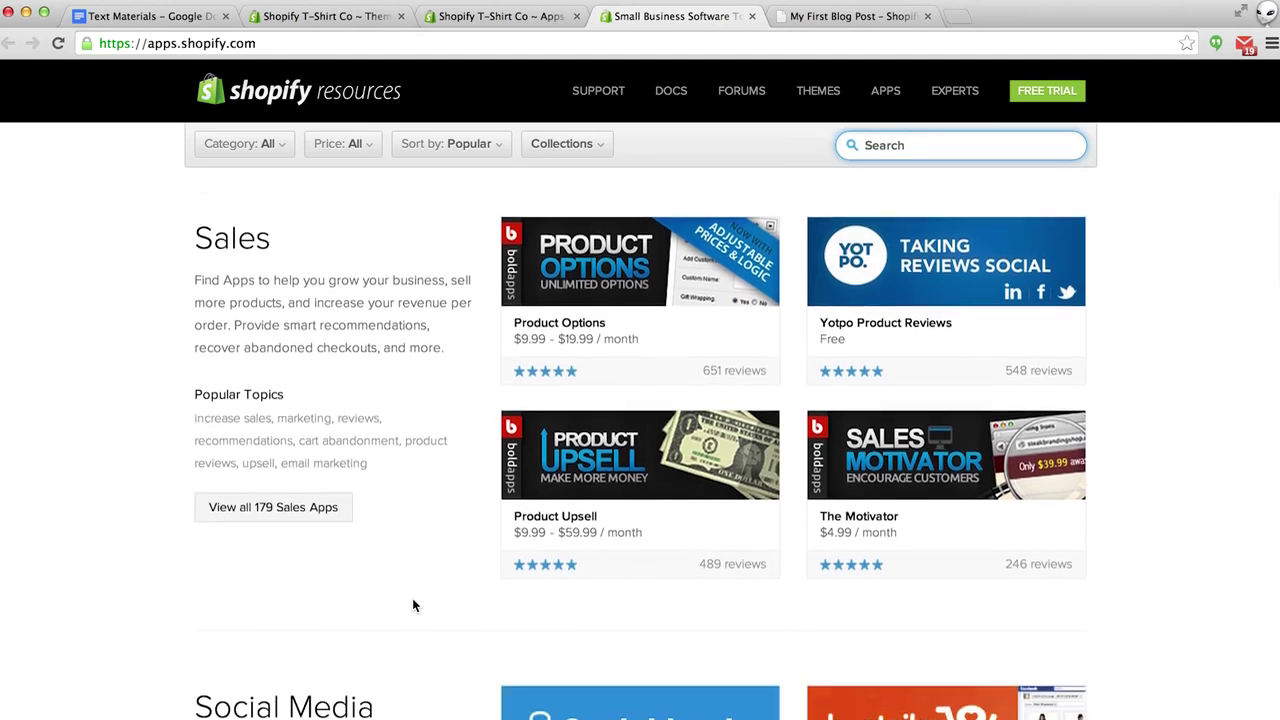
{"action": "scroll", "coordinate": [412, 605], "scroll_direction": "down", "scroll_amount": 5}
{"action": "scroll", "coordinate": [412, 605], "scroll_direction": "down", "scroll_amount": 5}
{"action": "scroll", "coordinate": [413, 605], "scroll_direction": "down", "scroll_amount": 5}
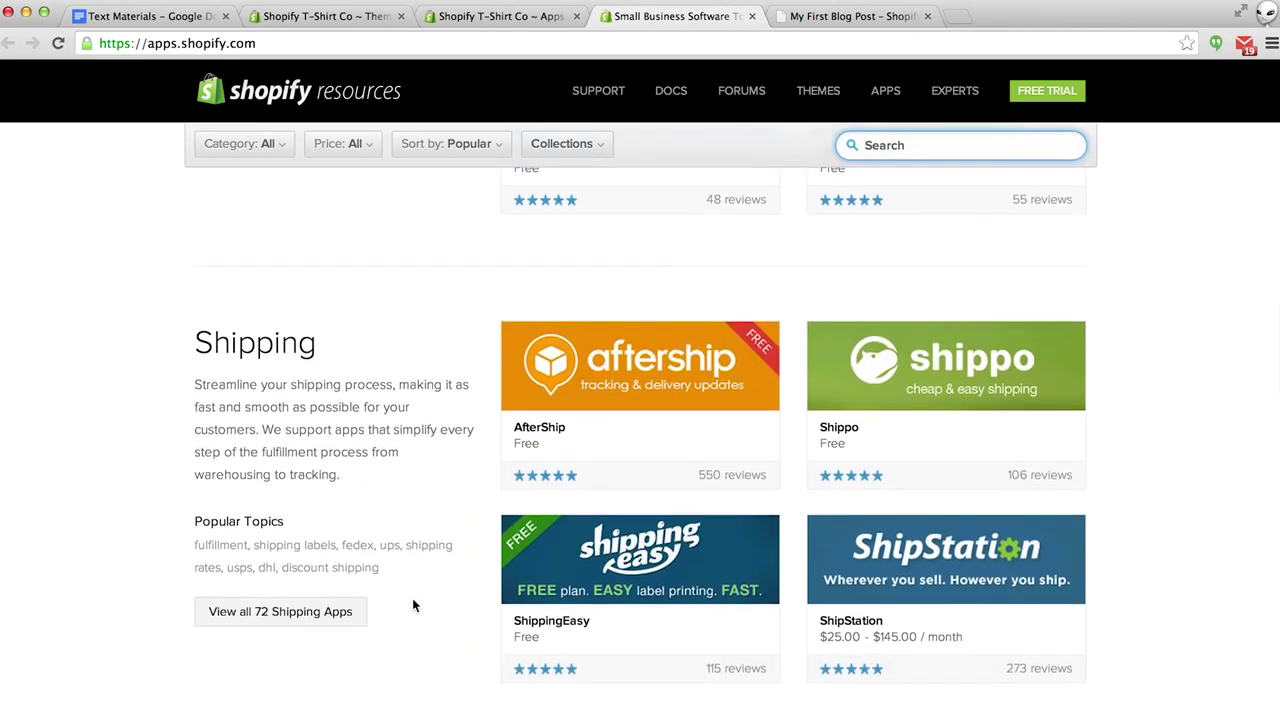
{"action": "scroll", "coordinate": [413, 605], "scroll_direction": "down", "scroll_amount": 7}
{"action": "scroll", "coordinate": [413, 605], "scroll_direction": "down", "scroll_amount": 10}
{"action": "scroll", "coordinate": [413, 605], "scroll_direction": "down", "scroll_amount": 5}
{"action": "scroll", "coordinate": [413, 599], "scroll_direction": "down", "scroll_amount": 10}
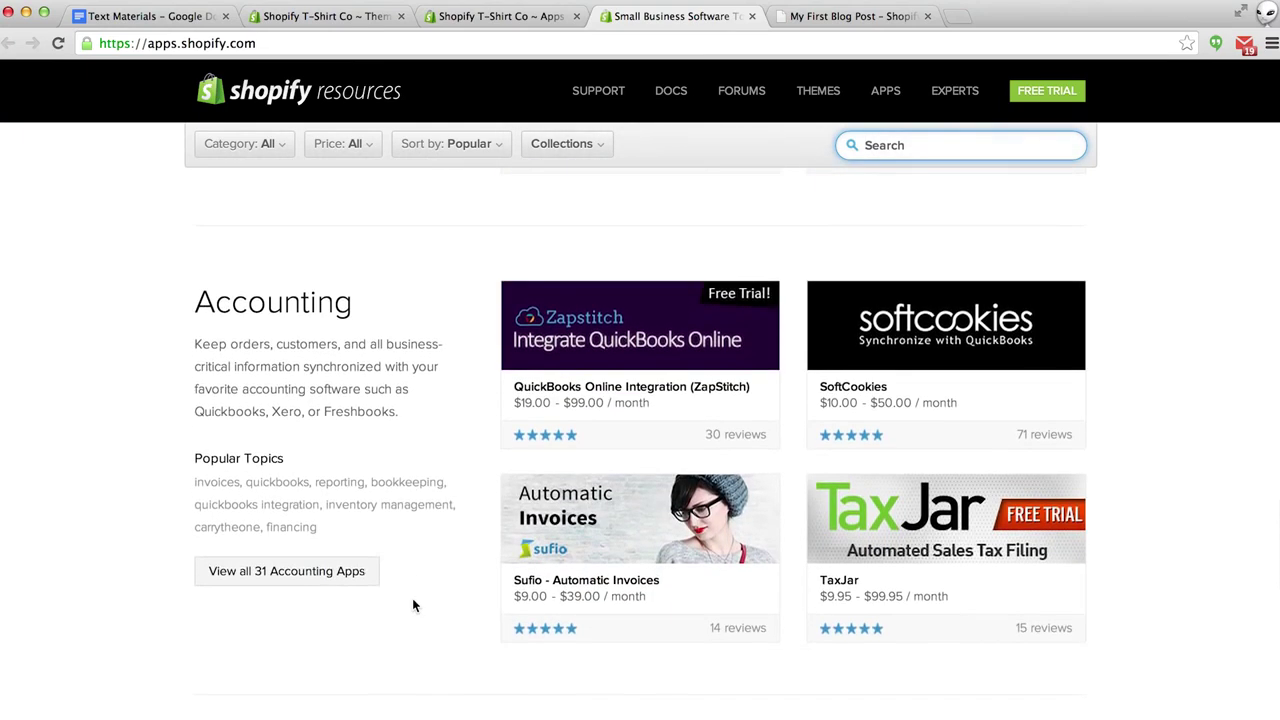